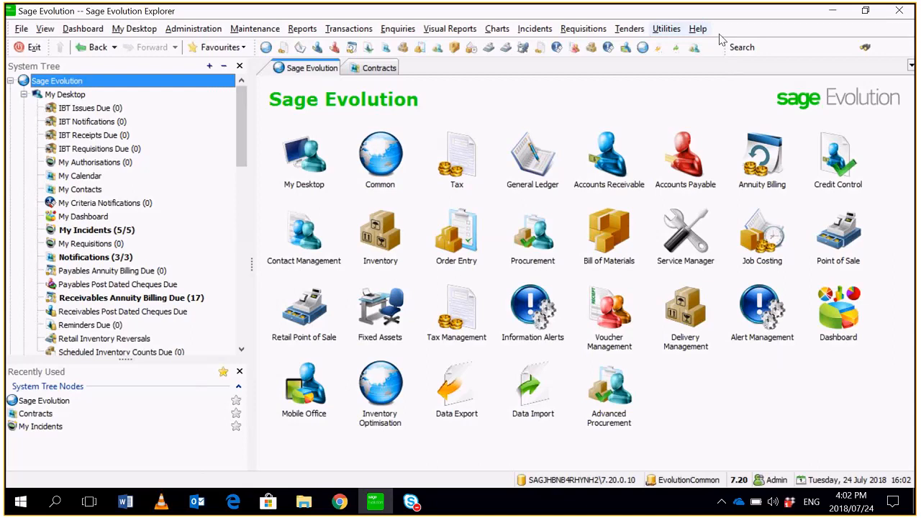
- Review the installed version and the registered modules in the program's registration information, and close it
{"action": "left_click", "coordinate": [700, 29]}
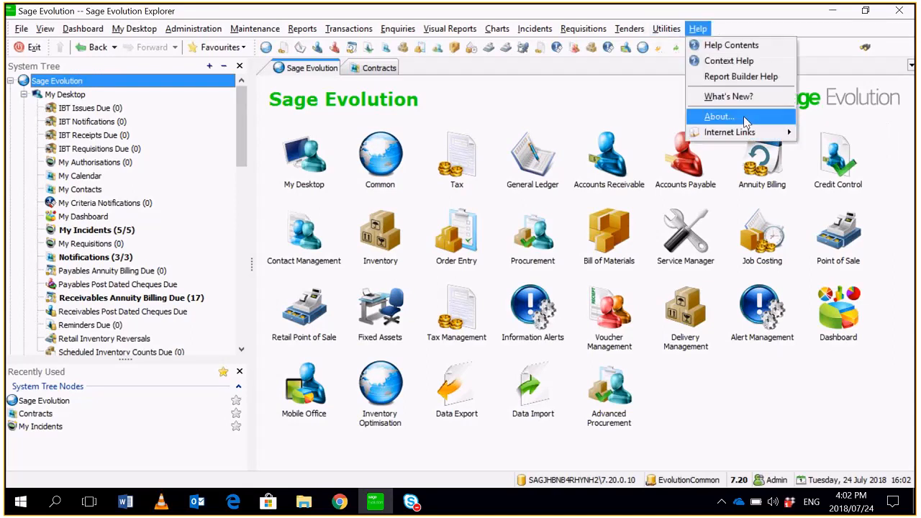
{"action": "left_click", "coordinate": [741, 116]}
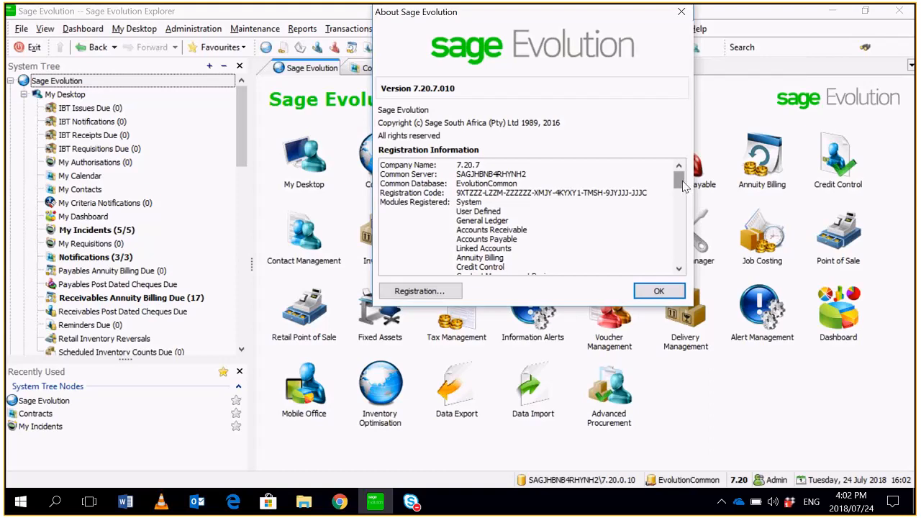
{"action": "left_click_drag", "start_coordinate": [683, 186], "coordinate": [684, 203]}
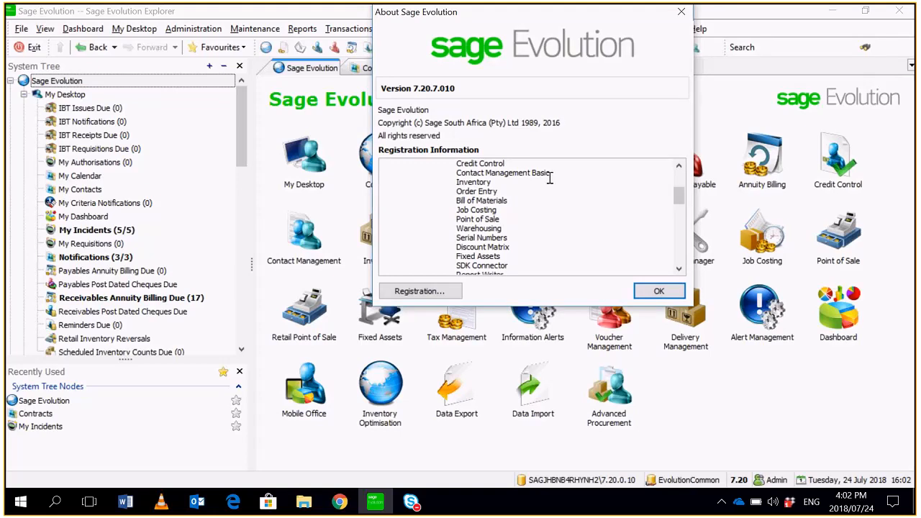
{"action": "left_click_drag", "start_coordinate": [675, 204], "coordinate": [675, 220]}
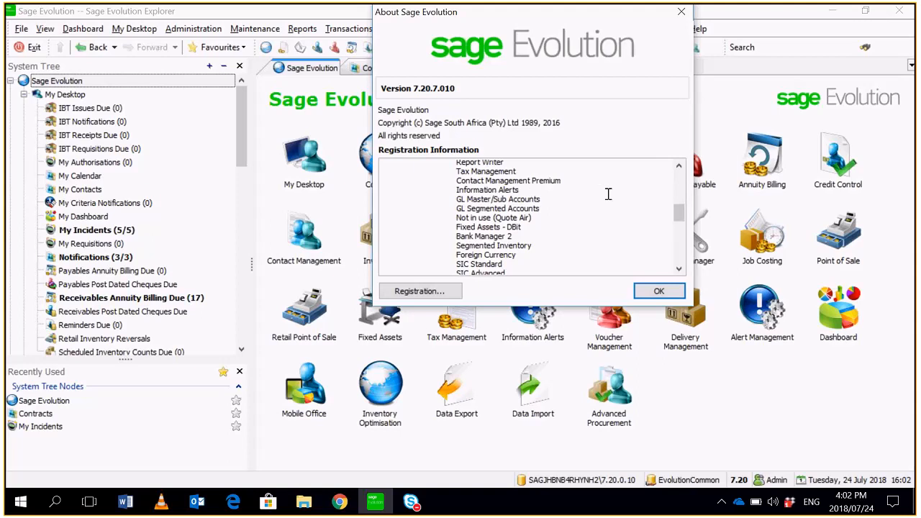
{"action": "left_click_drag", "start_coordinate": [679, 213], "coordinate": [682, 204]}
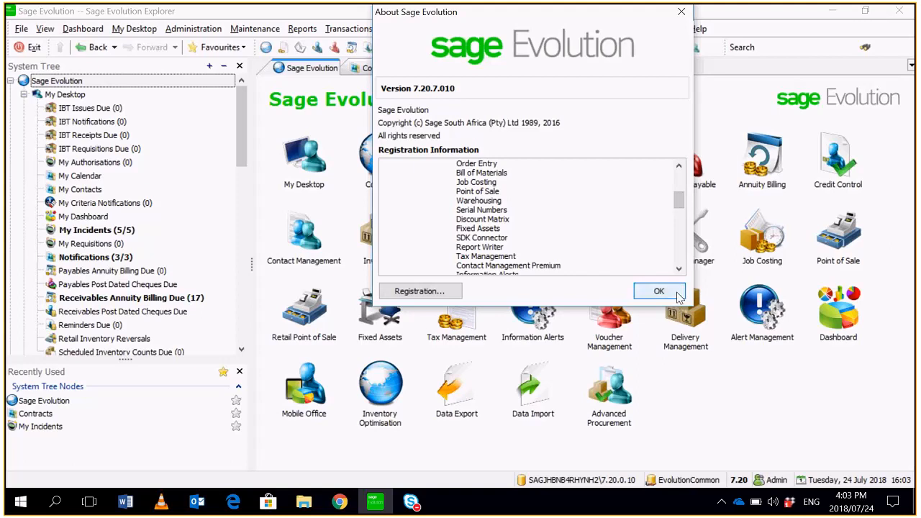
{"action": "left_click", "coordinate": [659, 291]}
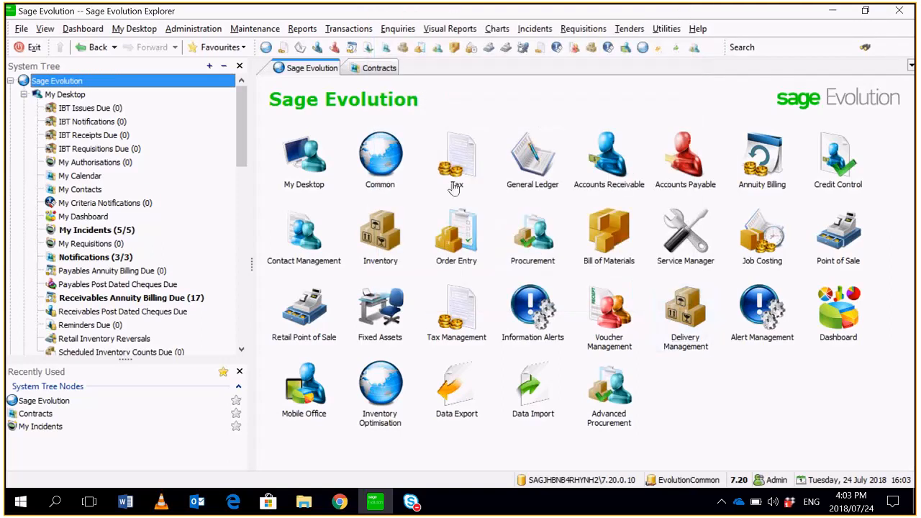
- Open the Document List in the incident maintenance section of Contact Management
{"action": "left_click_drag", "start_coordinate": [246, 111], "coordinate": [243, 139]}
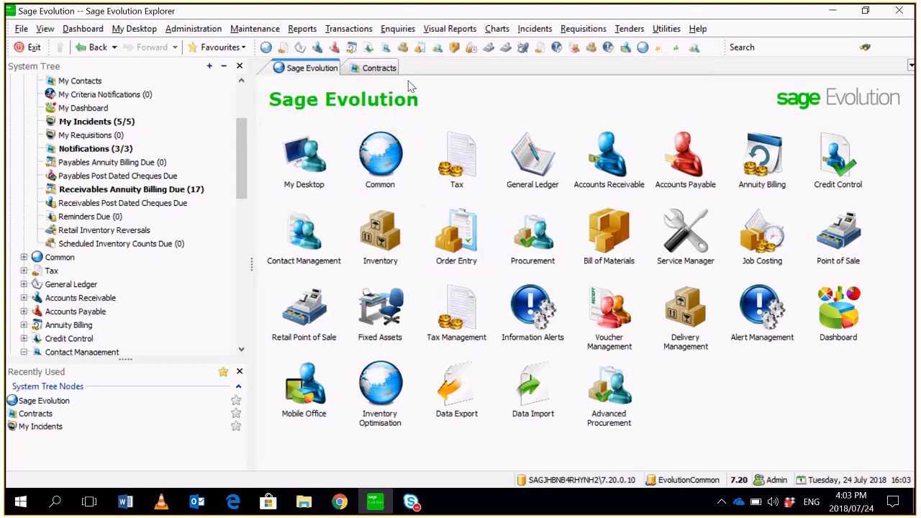
{"action": "left_click", "coordinate": [238, 32]}
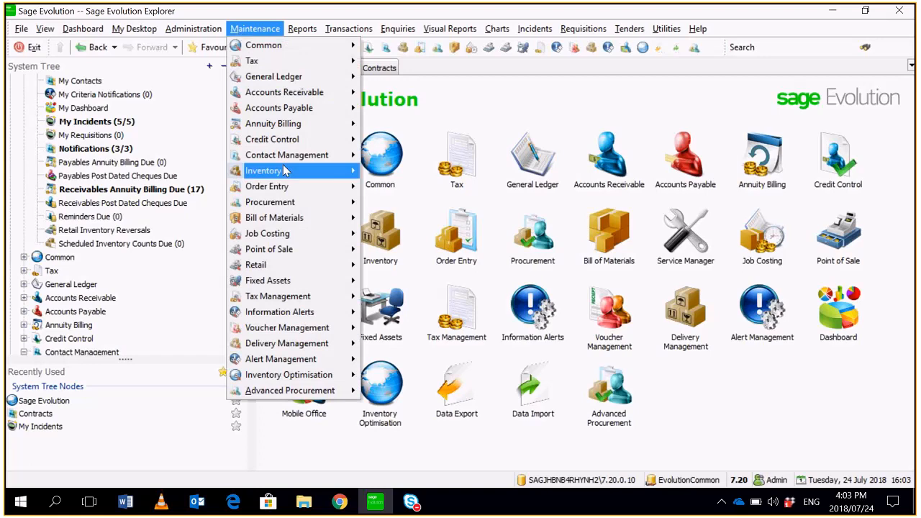
{"action": "mouse_move", "coordinate": [292, 160]}
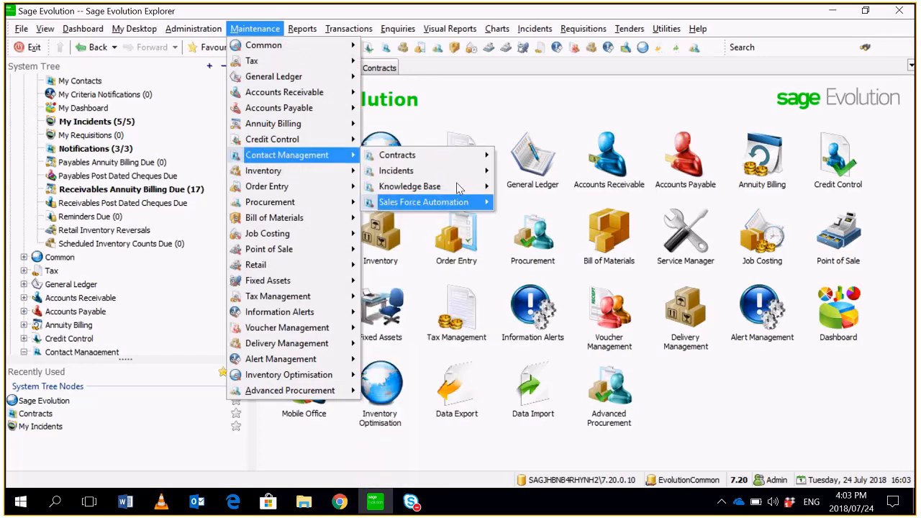
{"action": "mouse_move", "coordinate": [456, 175]}
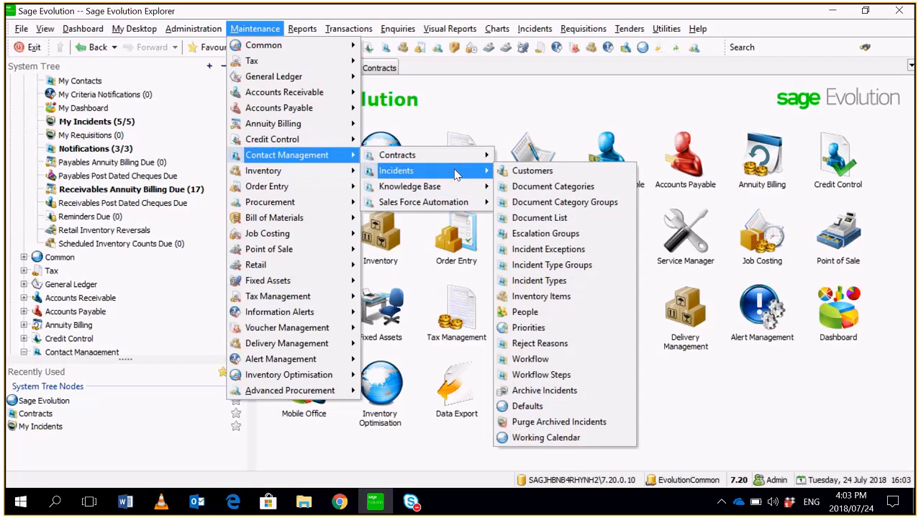
{"action": "left_click", "coordinate": [576, 217]}
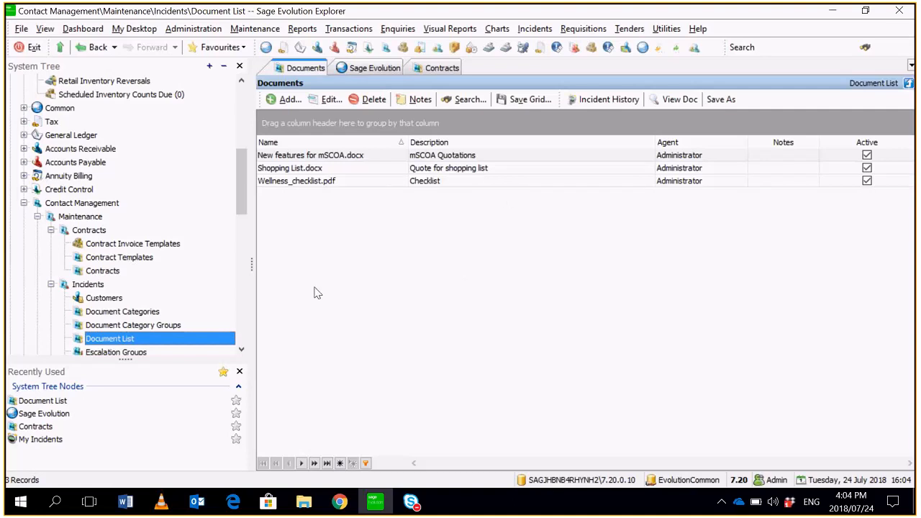
- Check the document storage path in the Contact Management defaults for incidents, and leave without changing anything
{"action": "left_click", "coordinate": [107, 204]}
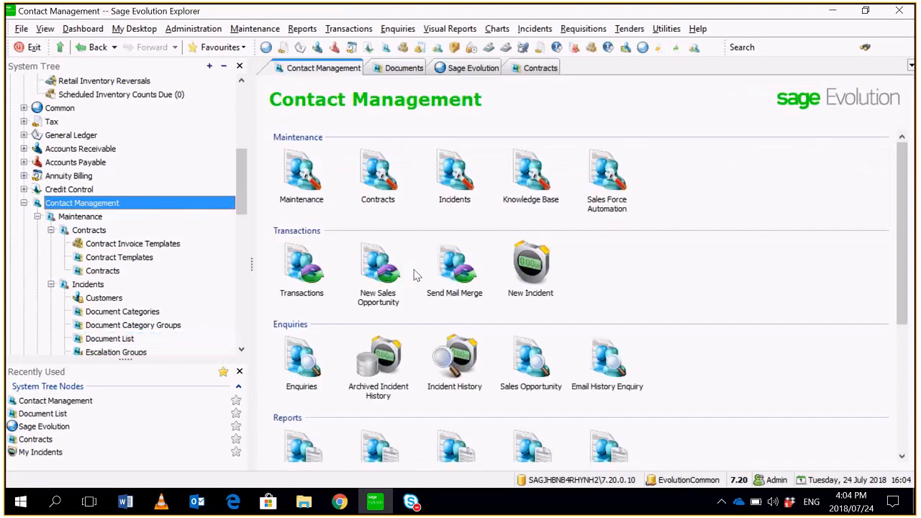
{"action": "left_click", "coordinate": [433, 189]}
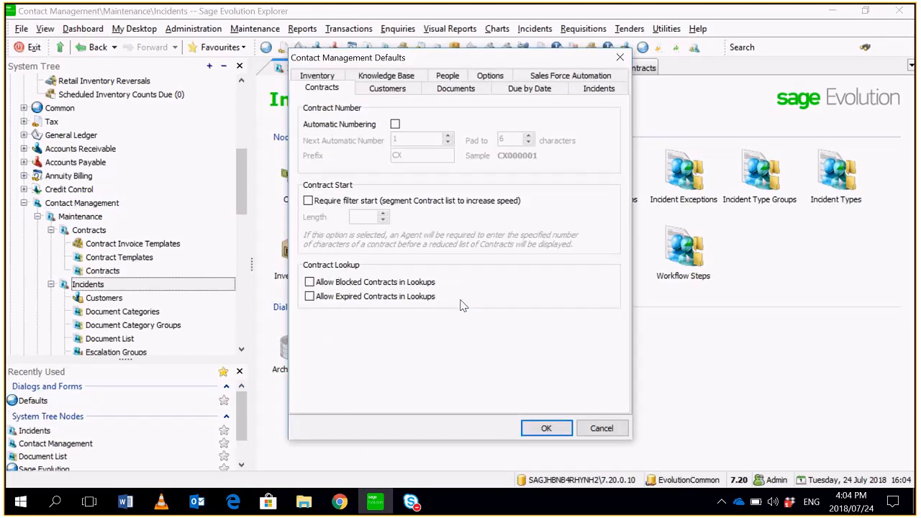
{"action": "left_click", "coordinate": [456, 87]}
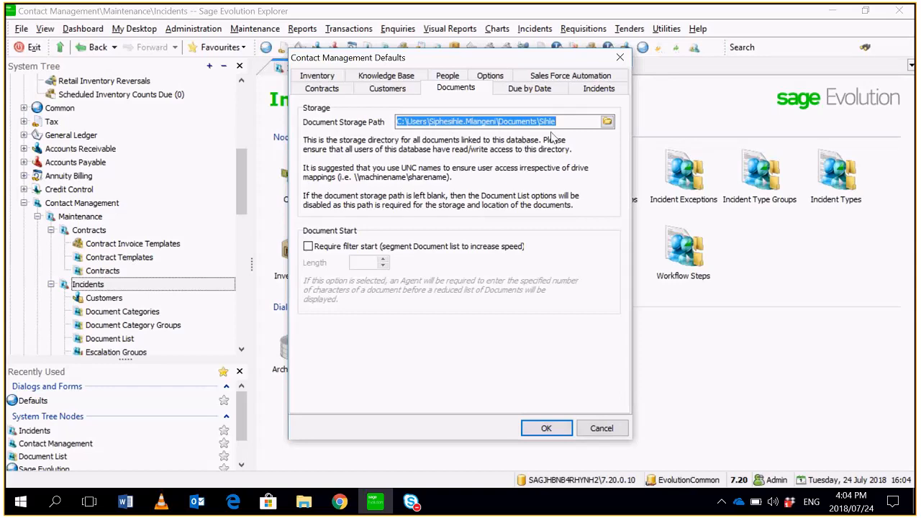
{"action": "left_click", "coordinate": [611, 430]}
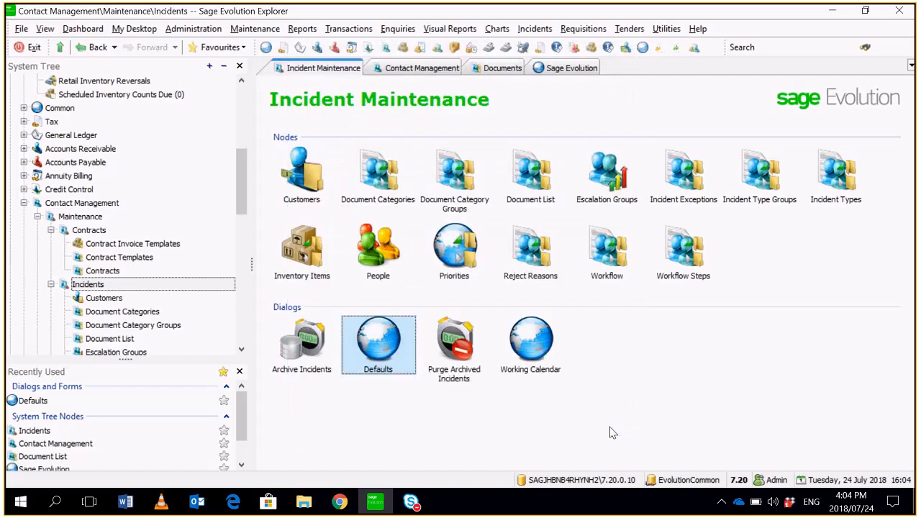
- Return to the incident Document List to view the stored documents
{"action": "left_click_drag", "start_coordinate": [239, 164], "coordinate": [241, 207]}
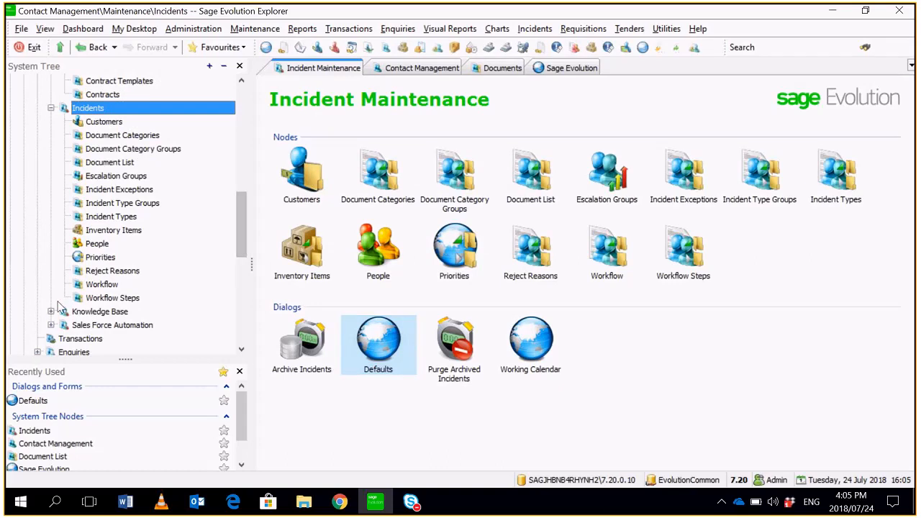
{"action": "left_click_drag", "start_coordinate": [242, 211], "coordinate": [242, 191]}
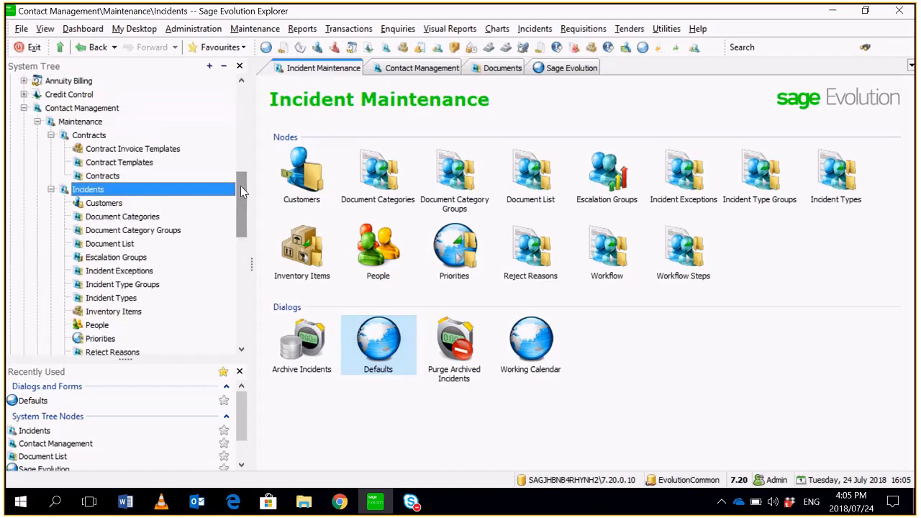
{"action": "left_click", "coordinate": [104, 246]}
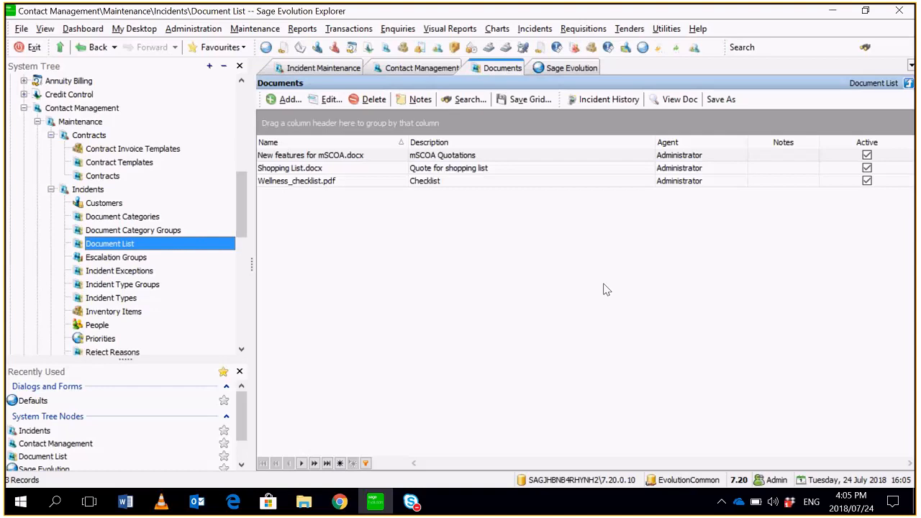
- Start a new document category group with Quotation as both its code and its description
{"action": "left_click", "coordinate": [161, 231]}
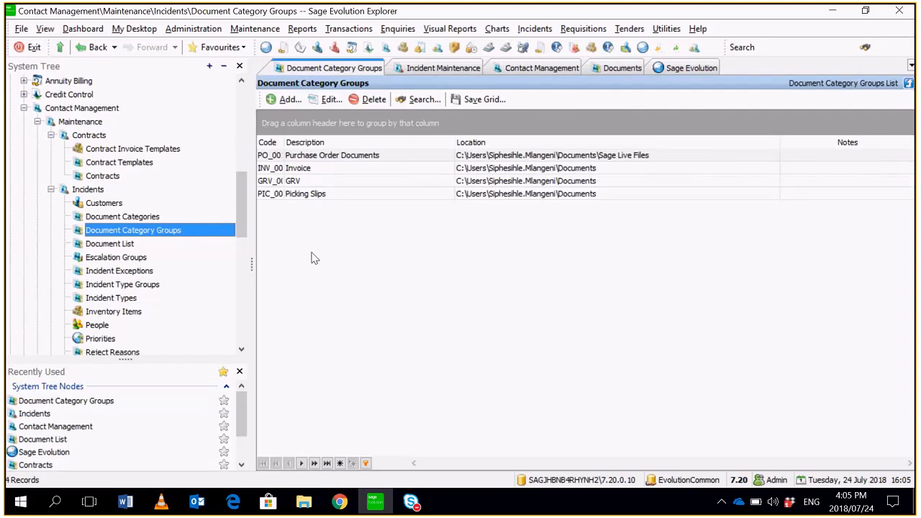
{"action": "left_click", "coordinate": [291, 100]}
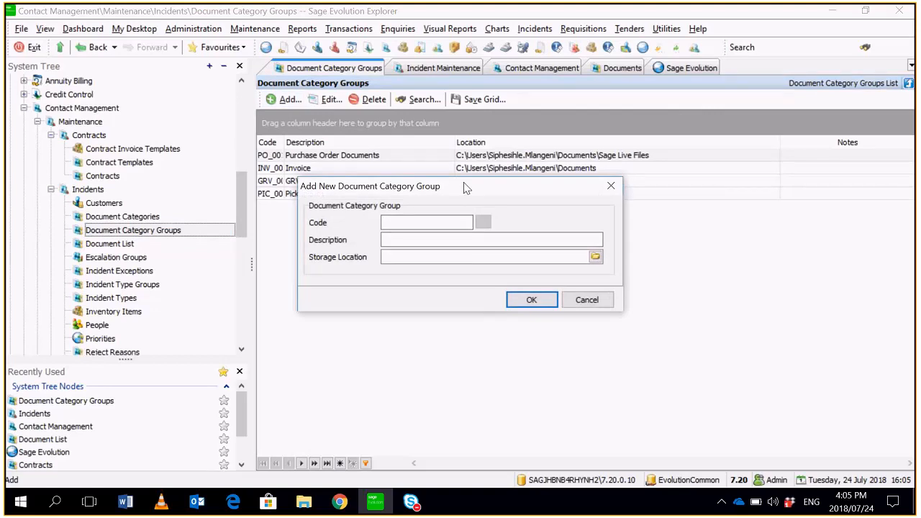
{"action": "left_click_drag", "start_coordinate": [465, 188], "coordinate": [549, 203]}
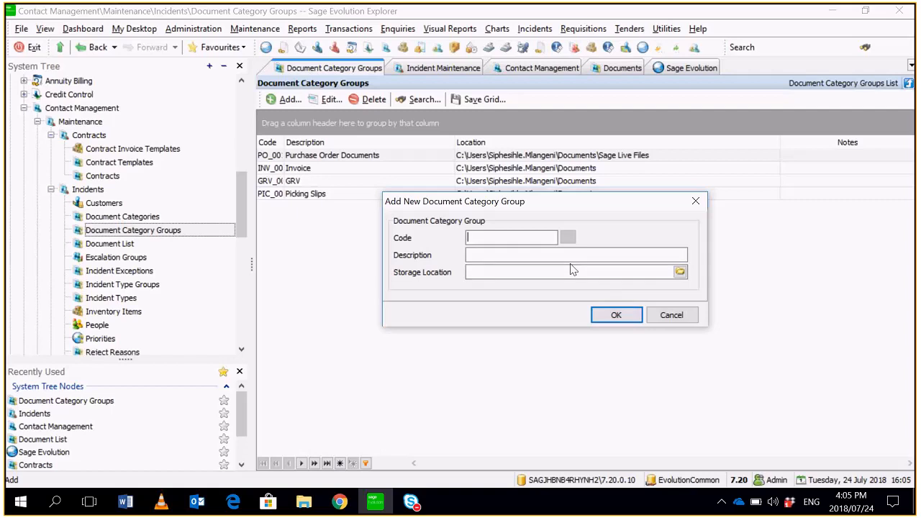
{"action": "type", "text": "Quotation"}
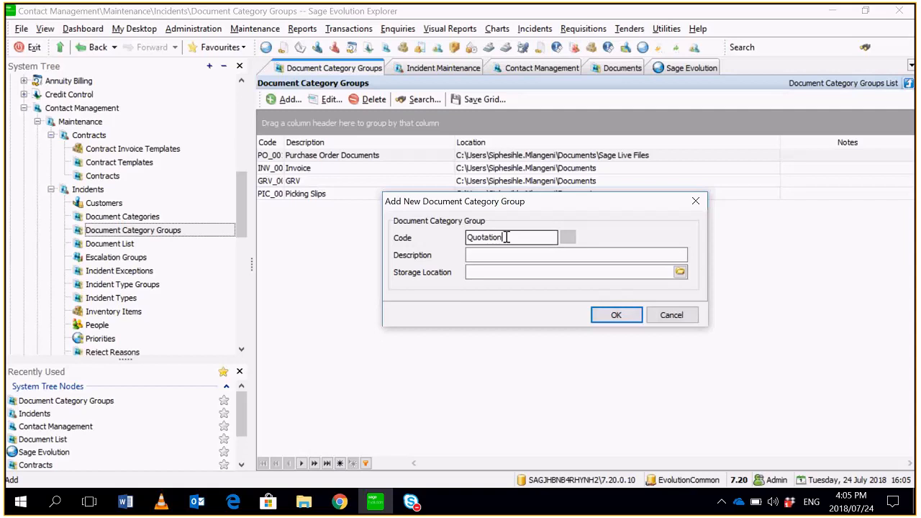
{"action": "left_click_drag", "start_coordinate": [507, 237], "coordinate": [412, 240]}
{"action": "key", "text": "ctrl+c"}
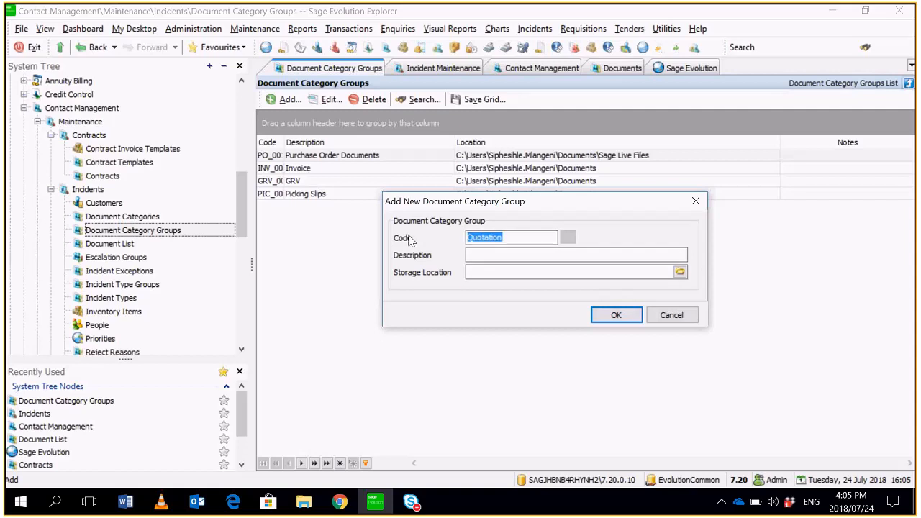
{"action": "left_click", "coordinate": [487, 251]}
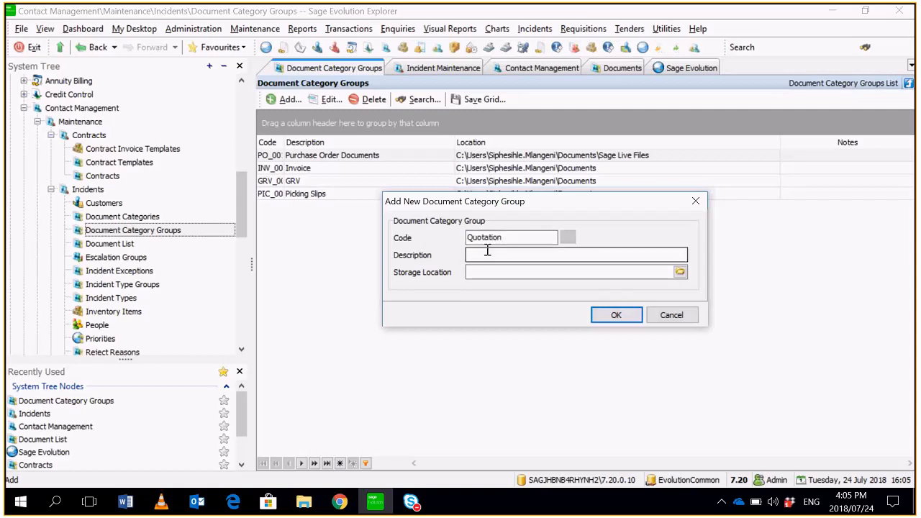
{"action": "key", "text": "ctrl+v"}
- Set the Quotation group's storage location to the Documents folder inside the Documents library, and save the group
{"action": "left_click", "coordinate": [680, 272]}
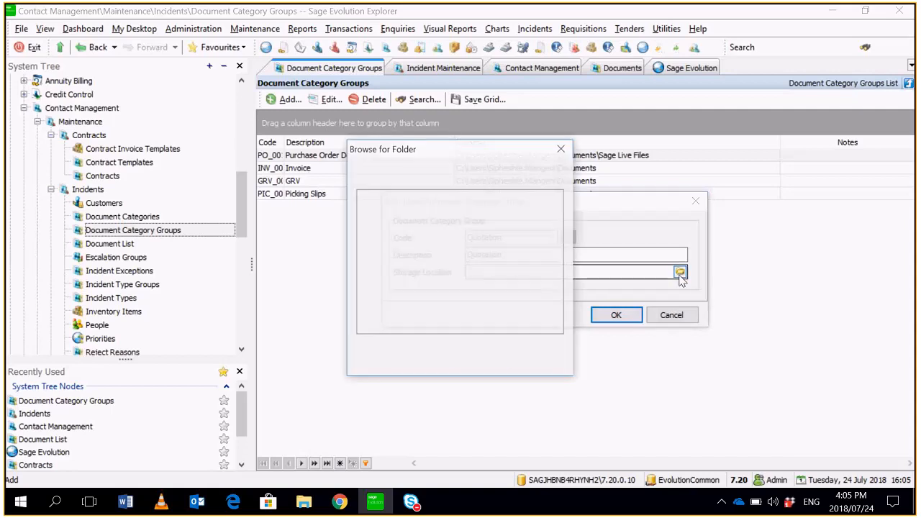
{"action": "left_click", "coordinate": [364, 225]}
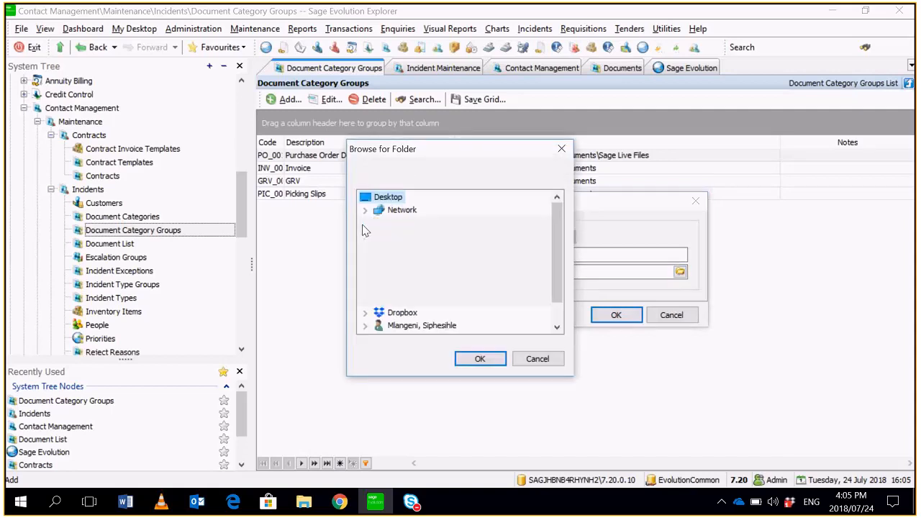
{"action": "left_click", "coordinate": [378, 287]}
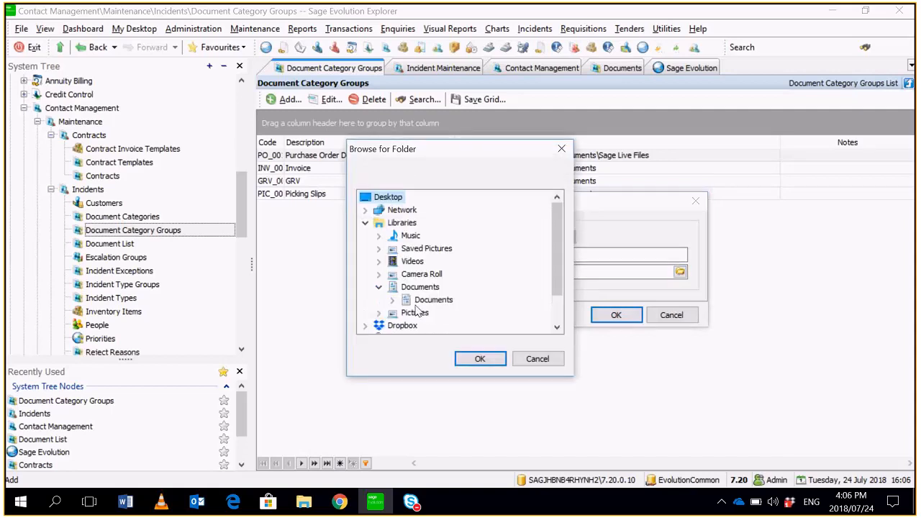
{"action": "left_click", "coordinate": [433, 299]}
{"action": "left_click", "coordinate": [480, 358]}
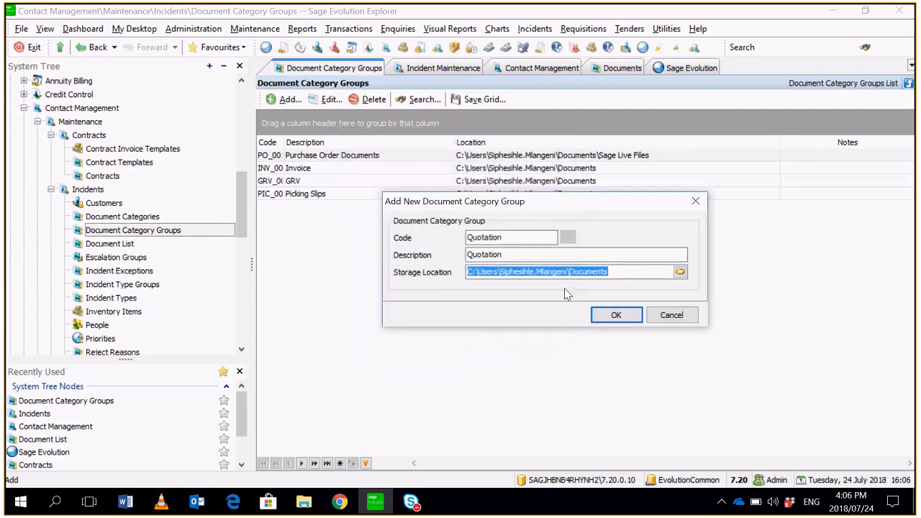
{"action": "left_click", "coordinate": [616, 317]}
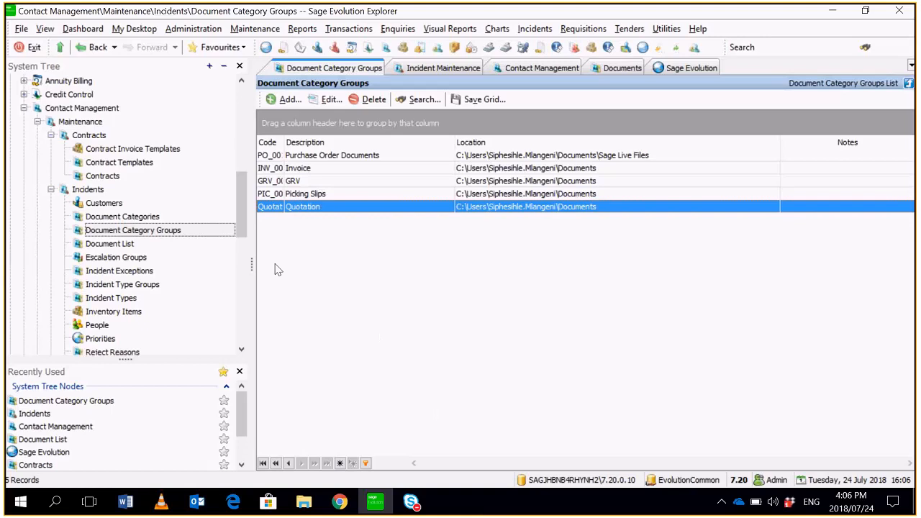
- Start a new document category with code QUO-002 and description Quotes, and assign it to the Quotation category group
{"action": "left_click", "coordinate": [160, 217]}
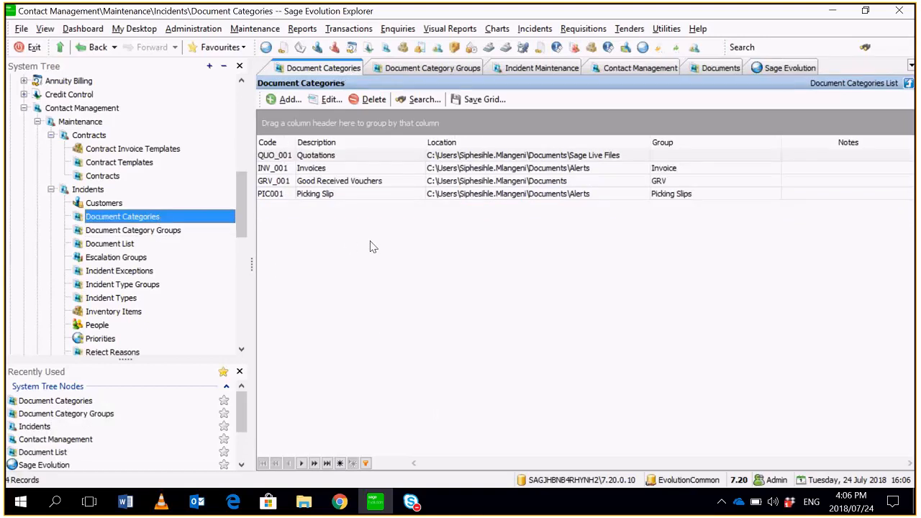
{"action": "left_click", "coordinate": [284, 101]}
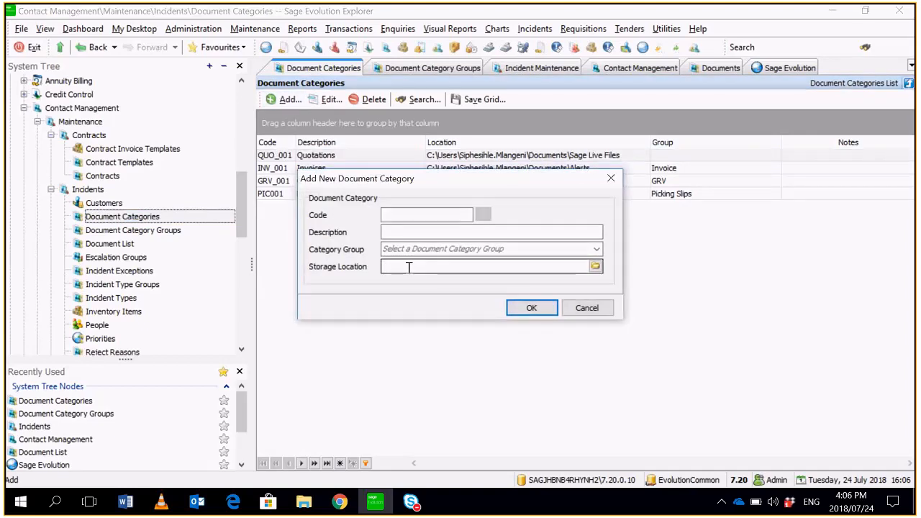
{"action": "type", "text": "QUO-002"}
{"action": "left_click", "coordinate": [455, 230]}
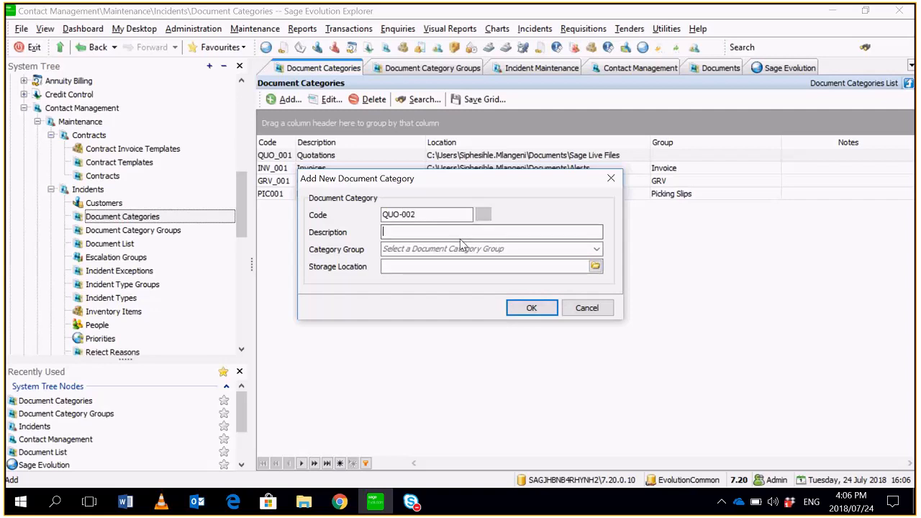
{"action": "type", "text": "Quotes"}
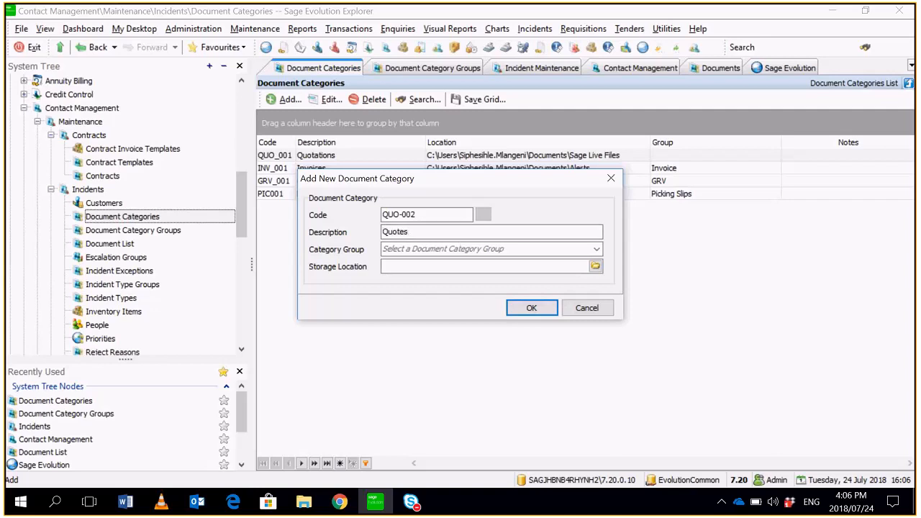
{"action": "left_click", "coordinate": [597, 249]}
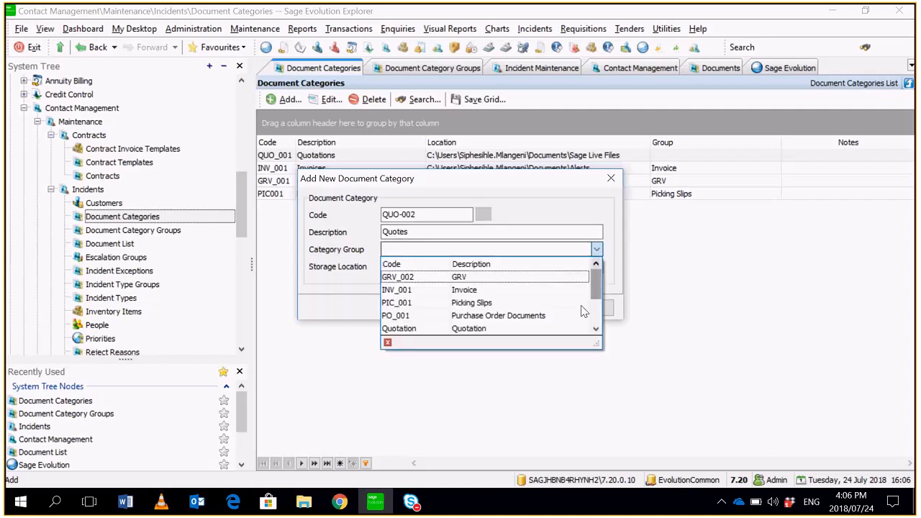
{"action": "left_click", "coordinate": [475, 330]}
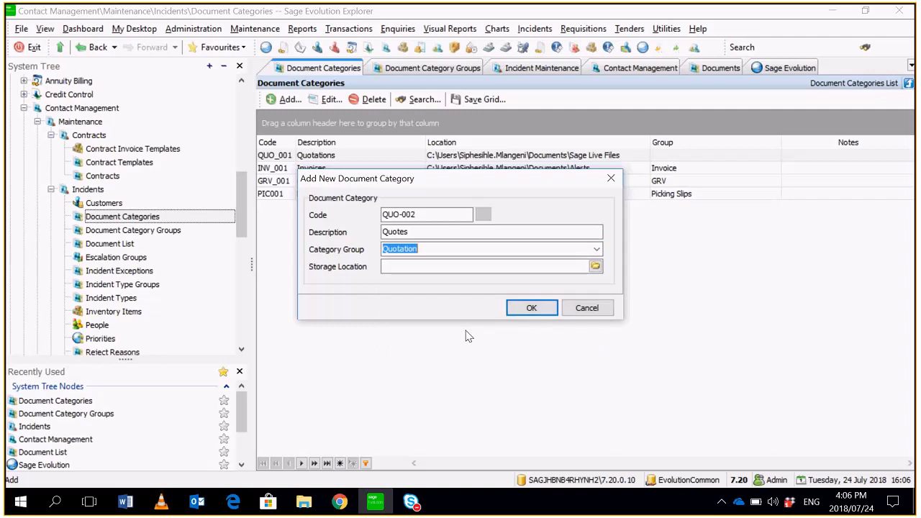
- Set the QUO-002 category's storage location to the Documents folder inside the Documents library, and save the category
{"action": "left_click", "coordinate": [596, 266]}
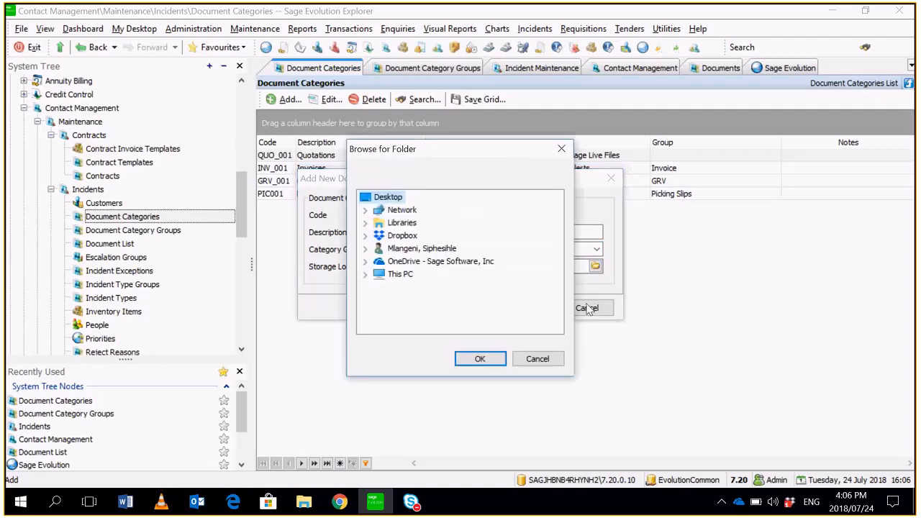
{"action": "left_click", "coordinate": [365, 223]}
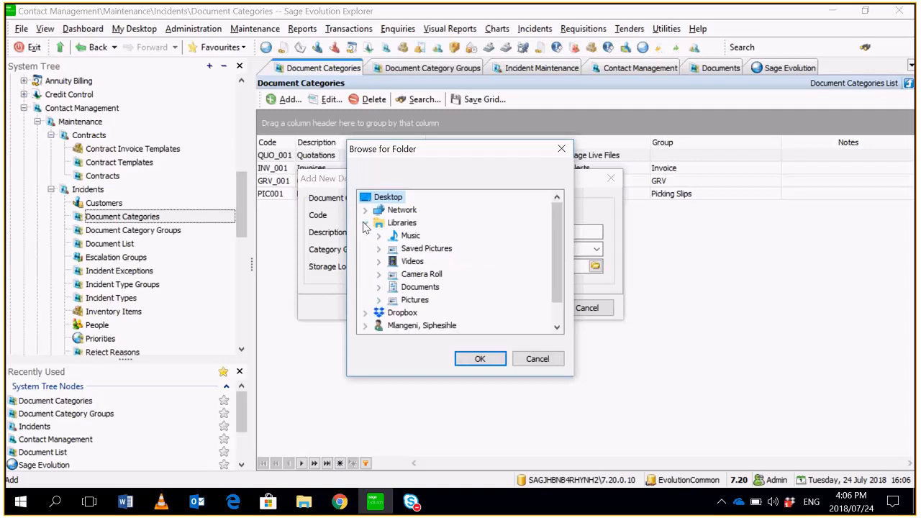
{"action": "left_click", "coordinate": [380, 287]}
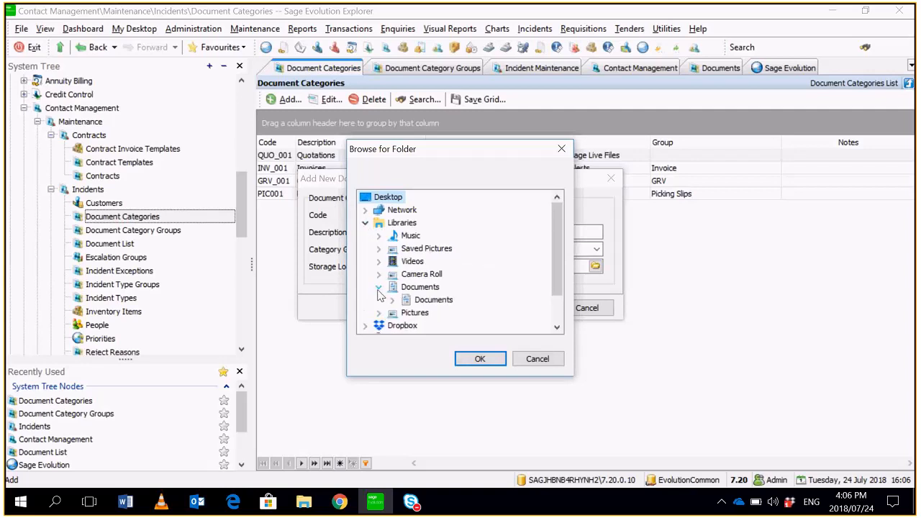
{"action": "left_click", "coordinate": [427, 300]}
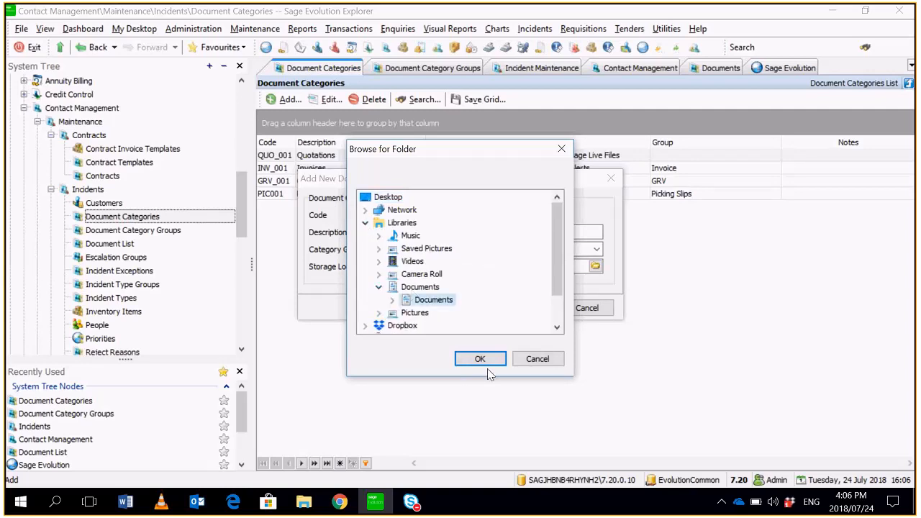
{"action": "left_click", "coordinate": [485, 362]}
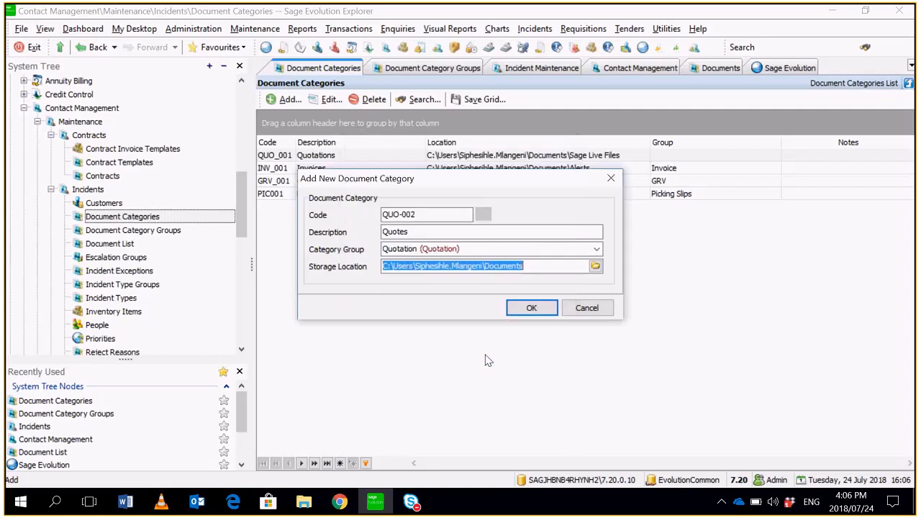
{"action": "left_click", "coordinate": [530, 309]}
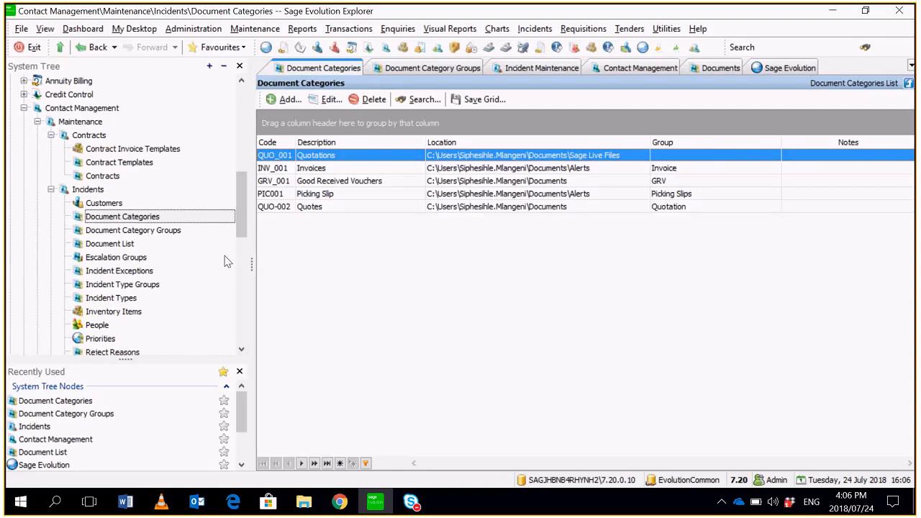
- Start adding a new document to the incident Document List, using the July Assessment file from the Documents folder
{"action": "left_click", "coordinate": [133, 246]}
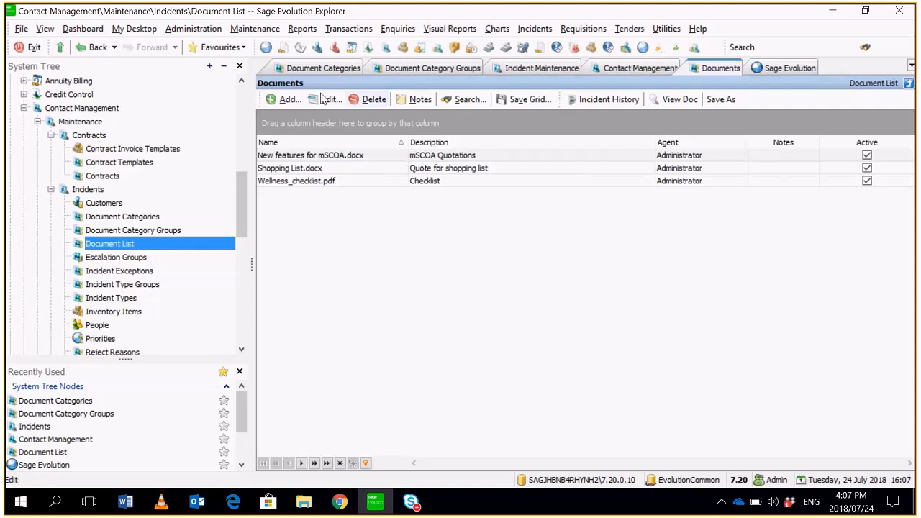
{"action": "left_click", "coordinate": [286, 99]}
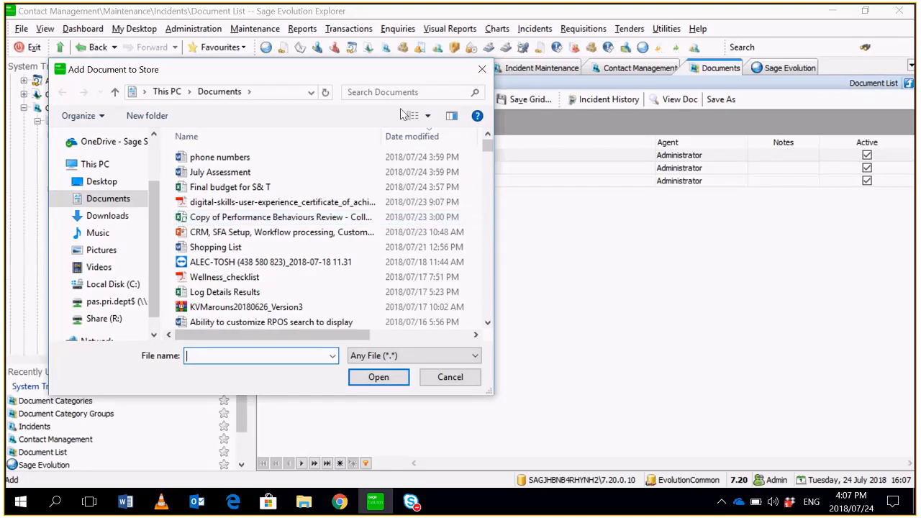
{"action": "left_click_drag", "start_coordinate": [394, 81], "coordinate": [445, 80]}
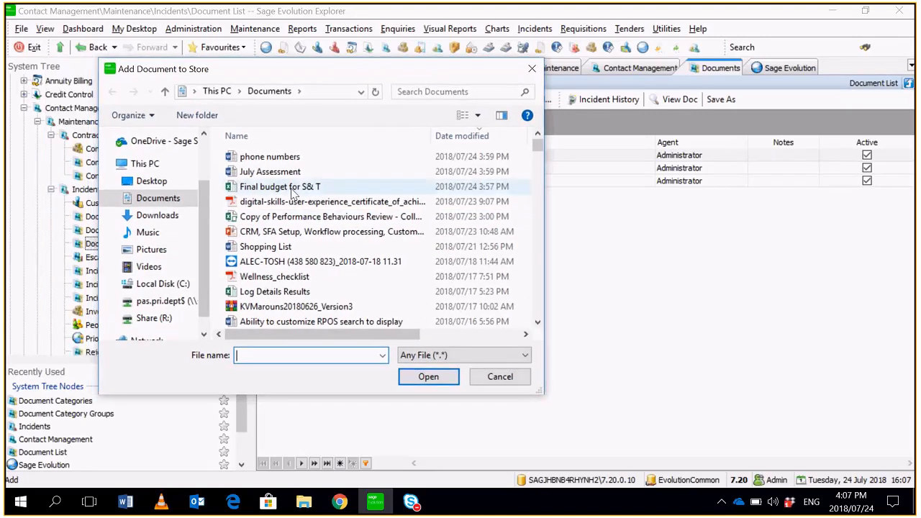
{"action": "left_click", "coordinate": [271, 171]}
{"action": "left_click", "coordinate": [428, 376]}
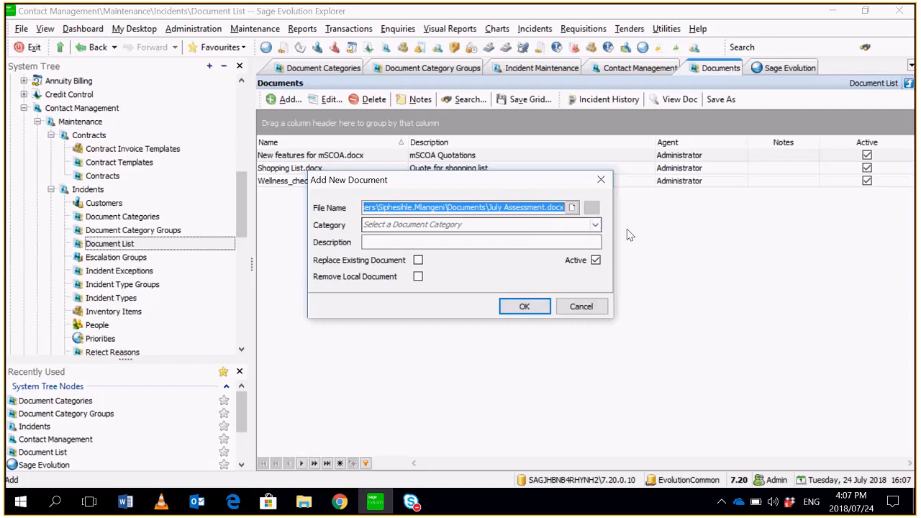
- Assign the July Assessment document to category QUO-002 (Quotes), describe it as Quote 1, and save it
{"action": "left_click", "coordinate": [595, 226]}
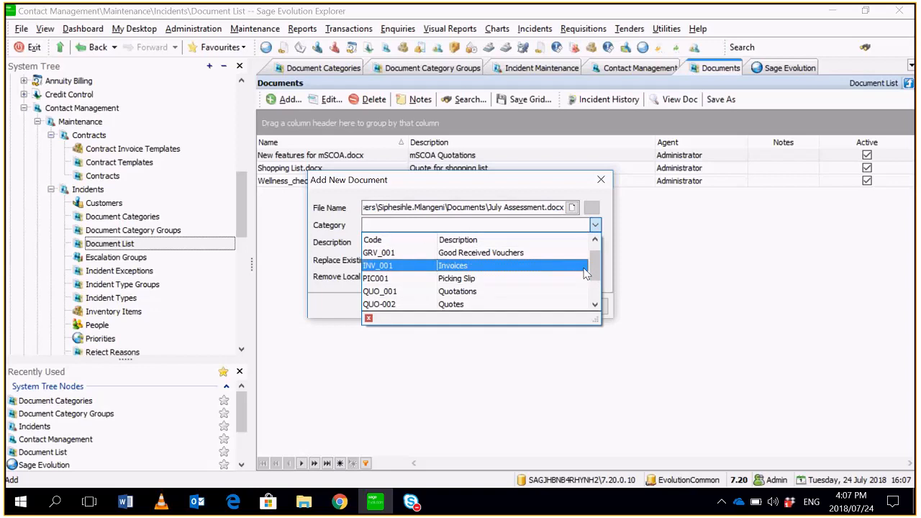
{"action": "left_click", "coordinate": [473, 305]}
{"action": "left_click", "coordinate": [479, 243]}
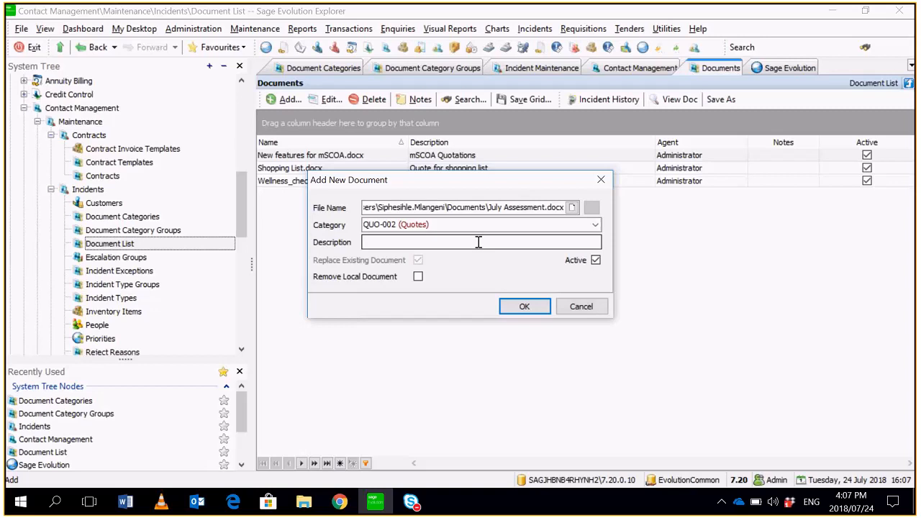
{"action": "type", "text": "Quote 1"}
{"action": "left_click", "coordinate": [526, 309]}
{"action": "left_click", "coordinate": [525, 308]}
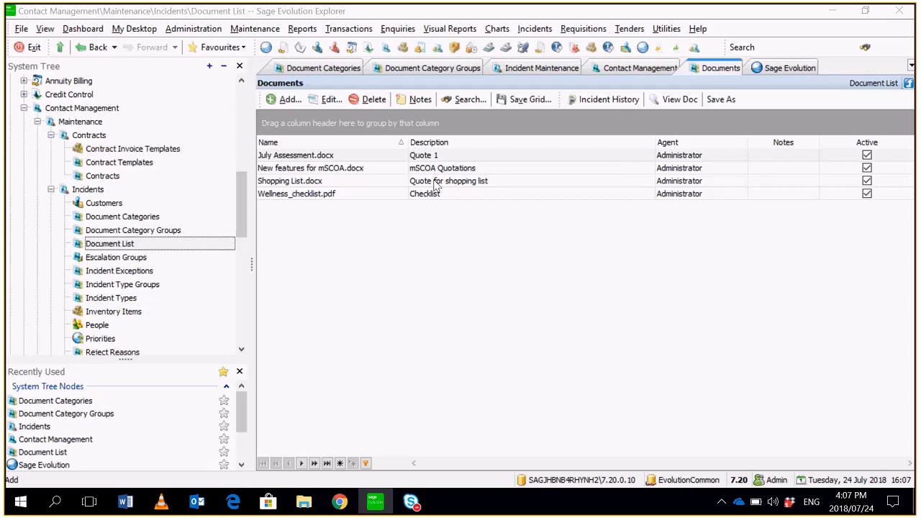
- Start a new Contact Management incident and link the July Assessment document to it
{"action": "left_click", "coordinate": [349, 28]}
{"action": "mouse_move", "coordinate": [403, 124]}
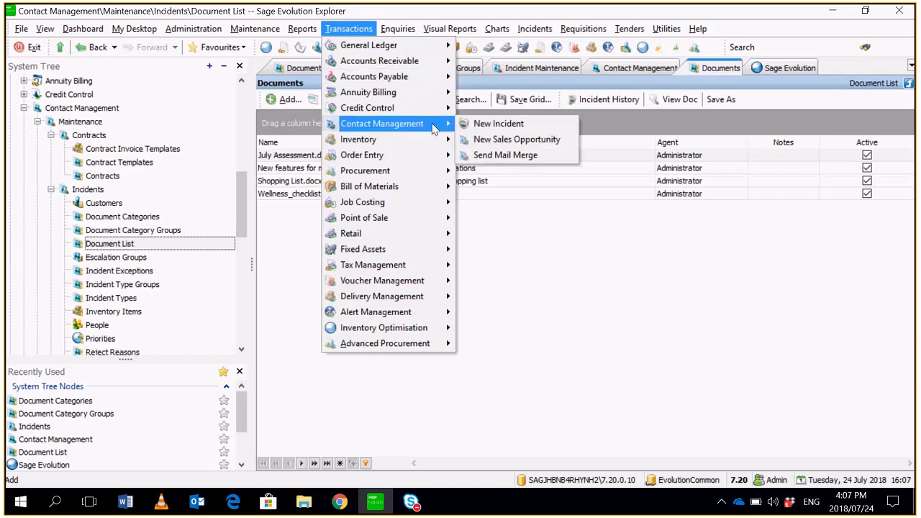
{"action": "left_click", "coordinate": [575, 131]}
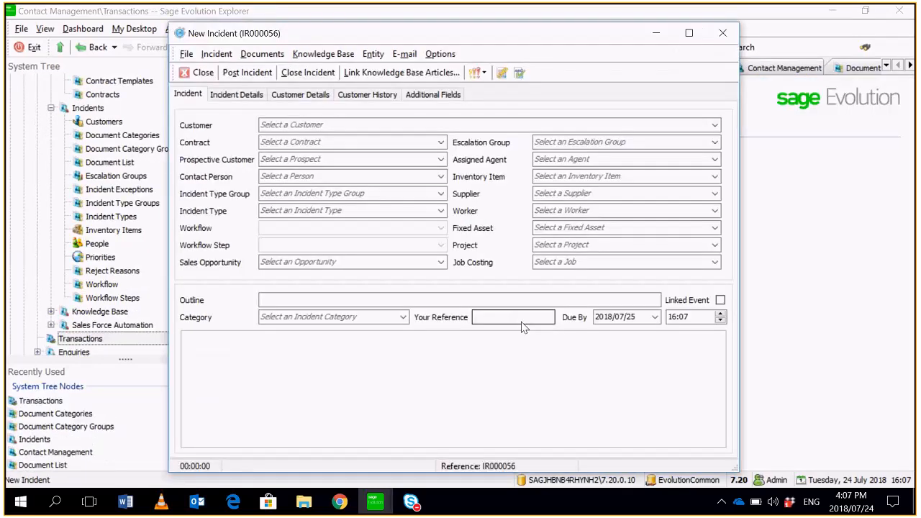
{"action": "left_click", "coordinate": [502, 74]}
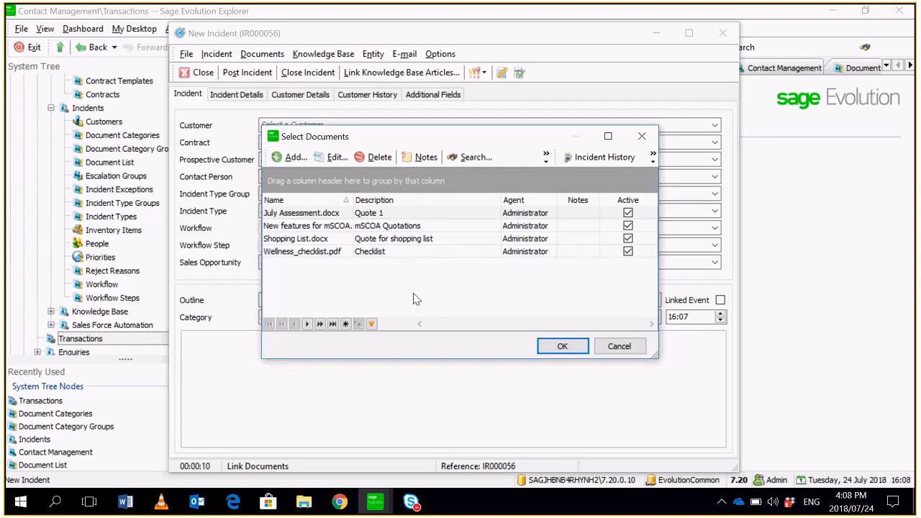
{"action": "double_click", "coordinate": [407, 214]}
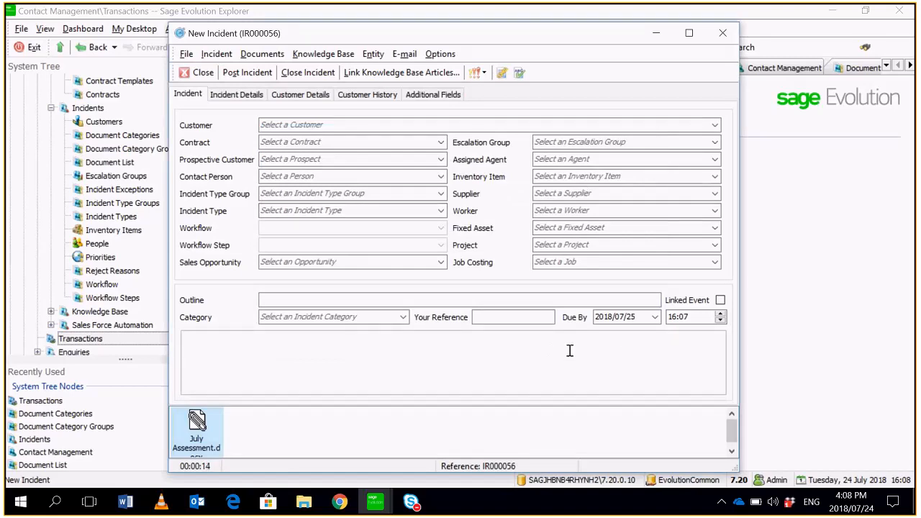
- Close the new incident without posting it
{"action": "left_click_drag", "start_coordinate": [594, 31], "coordinate": [623, 11]}
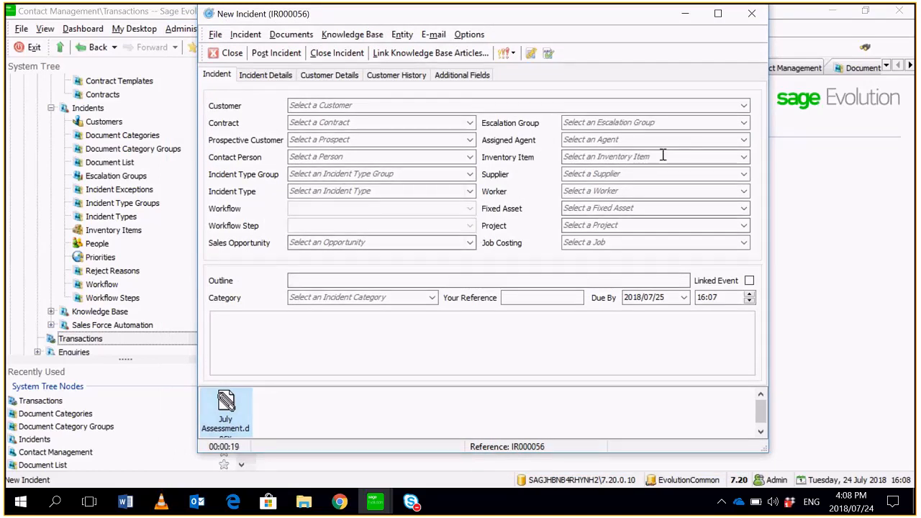
{"action": "left_click", "coordinate": [232, 55]}
{"action": "left_click", "coordinate": [495, 284]}
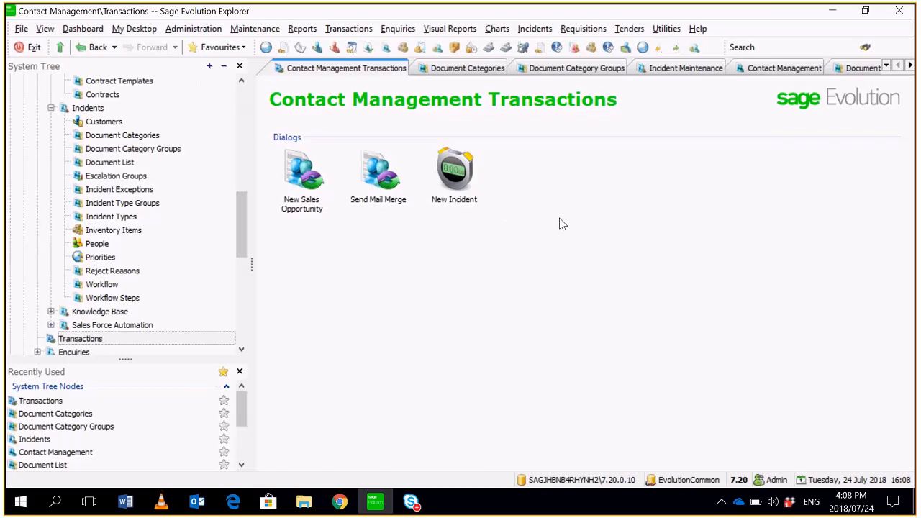
- Open the Workflow Steps list from Contact Management's incident maintenance
{"action": "mouse_move", "coordinate": [243, 206]}
{"action": "left_mouse_down"}
{"action": "mouse_move", "coordinate": [244, 246]}
{"action": "mouse_move", "coordinate": [242, 210]}
{"action": "left_mouse_up"}
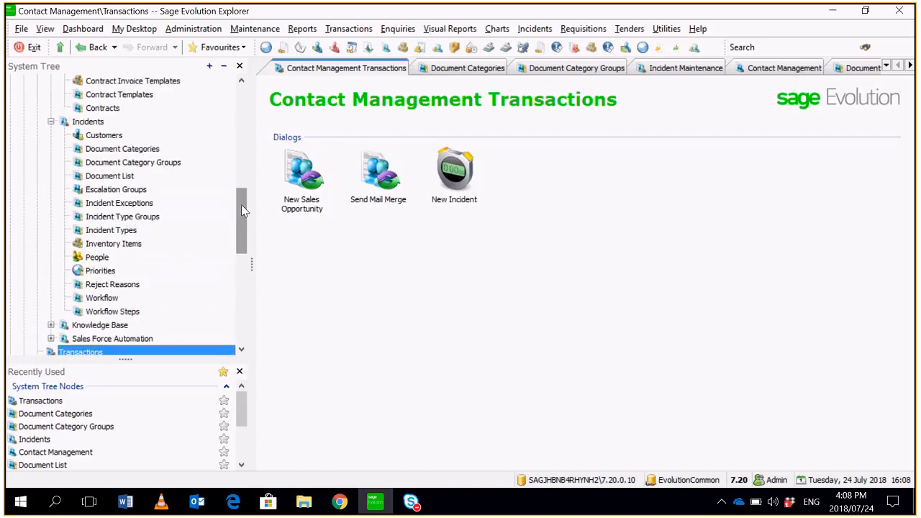
{"action": "left_click", "coordinate": [242, 206]}
{"action": "left_click_drag", "start_coordinate": [241, 210], "coordinate": [242, 193]}
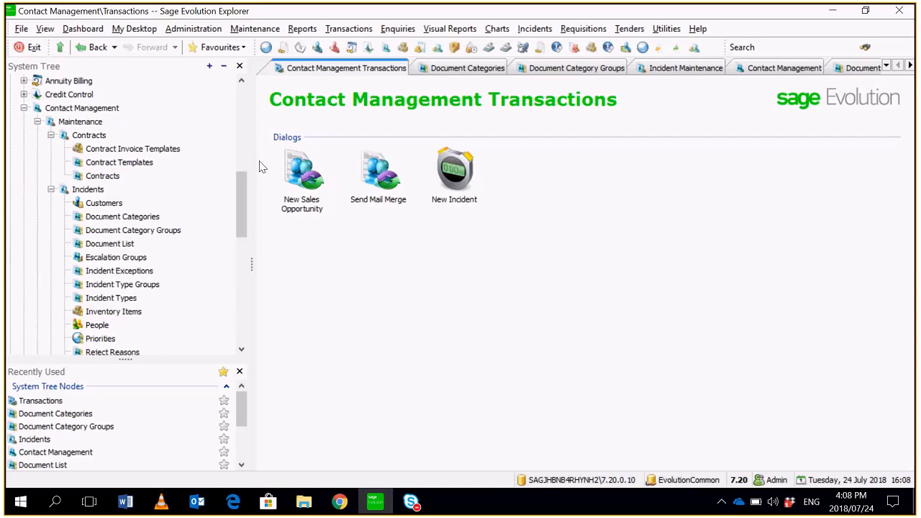
{"action": "left_click", "coordinate": [100, 112]}
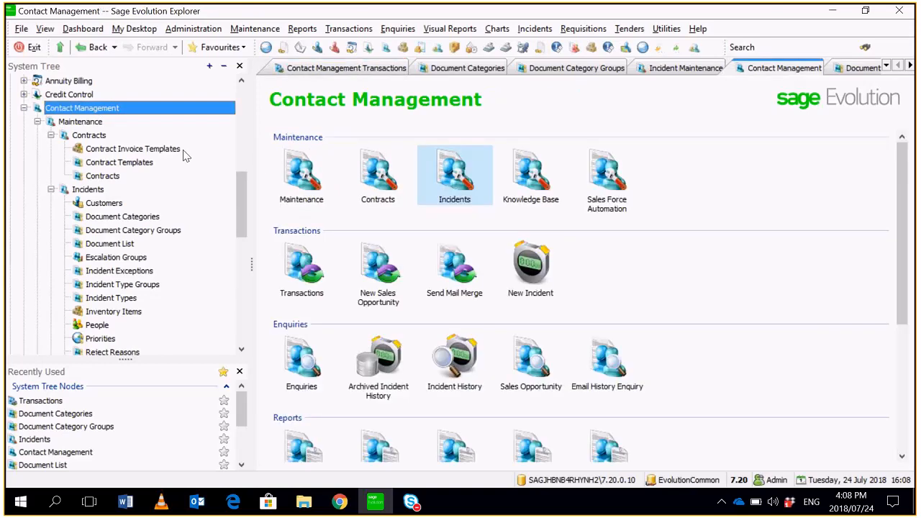
{"action": "left_click", "coordinate": [479, 199]}
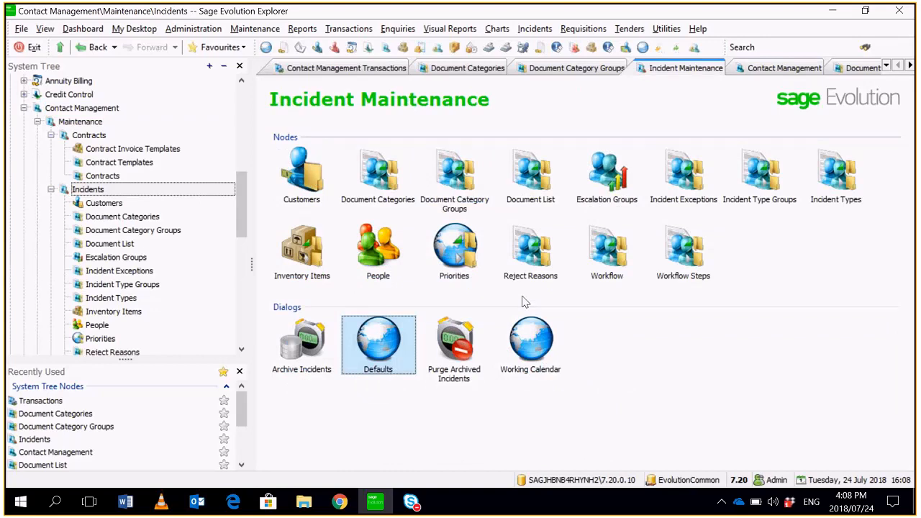
{"action": "left_click", "coordinate": [679, 268]}
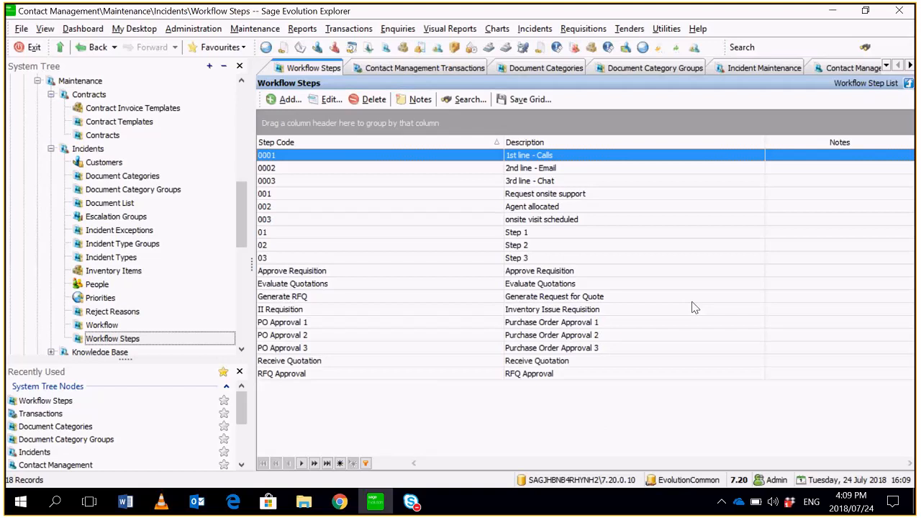
{"action": "left_click", "coordinate": [727, 220]}
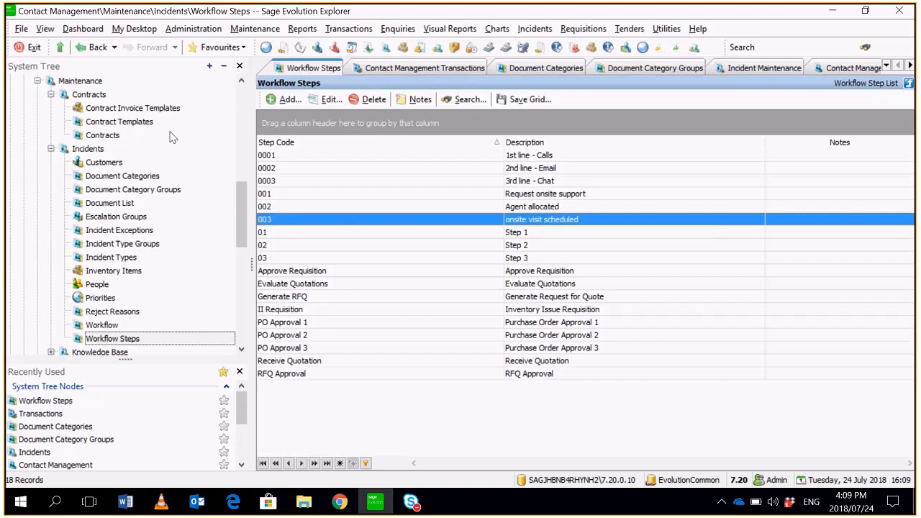
- Add a workflow step with code 1 and description Call Client
{"action": "left_click", "coordinate": [282, 101]}
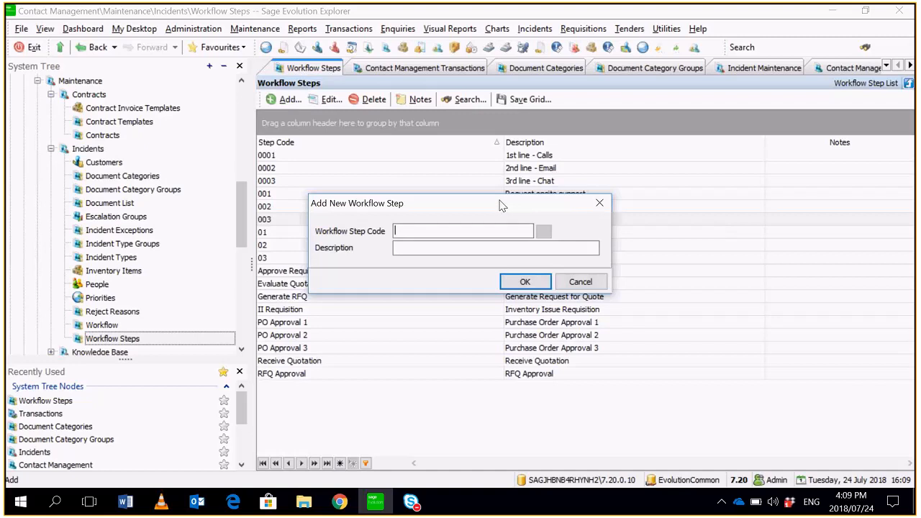
{"action": "type", "text": "1"}
{"action": "left_click", "coordinate": [514, 248]}
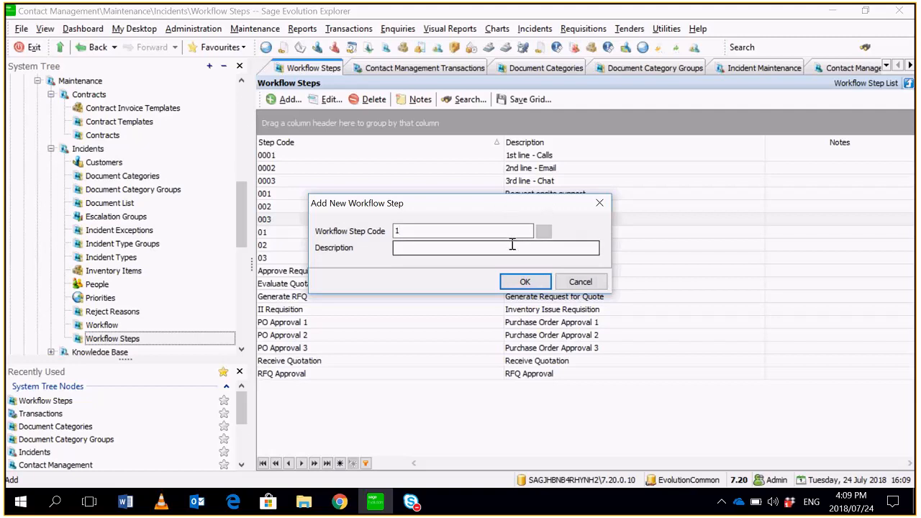
{"action": "type", "text": "Ca"}
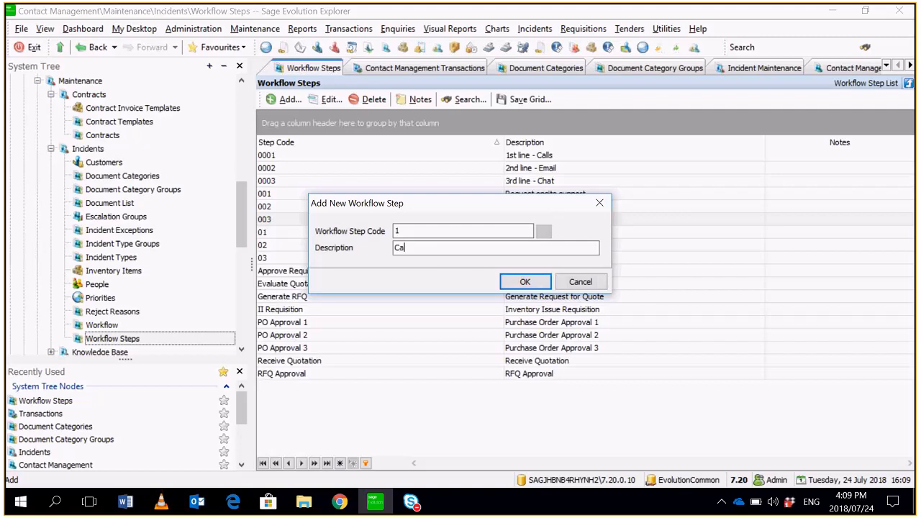
{"action": "type", "text": "ll Client"}
{"action": "left_click", "coordinate": [519, 282]}
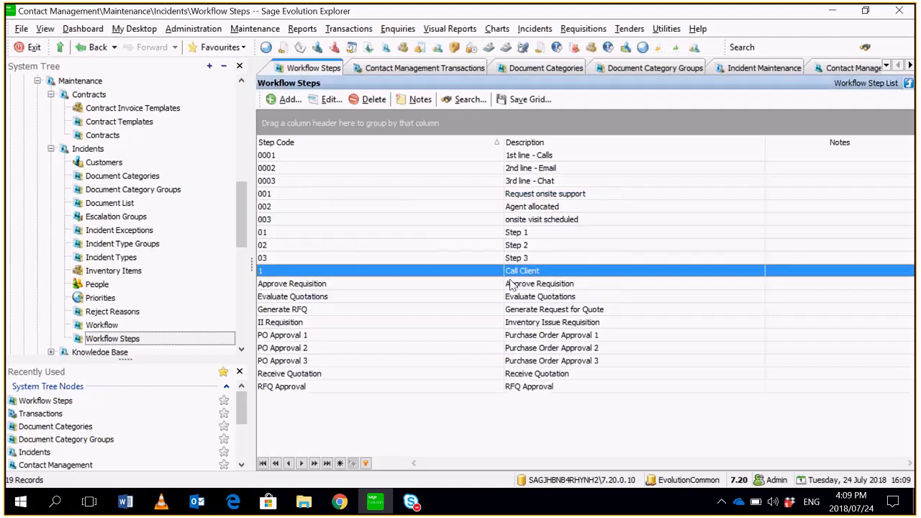
- Add a workflow step with code 2 and description Send feedback email
{"action": "left_click", "coordinate": [286, 100]}
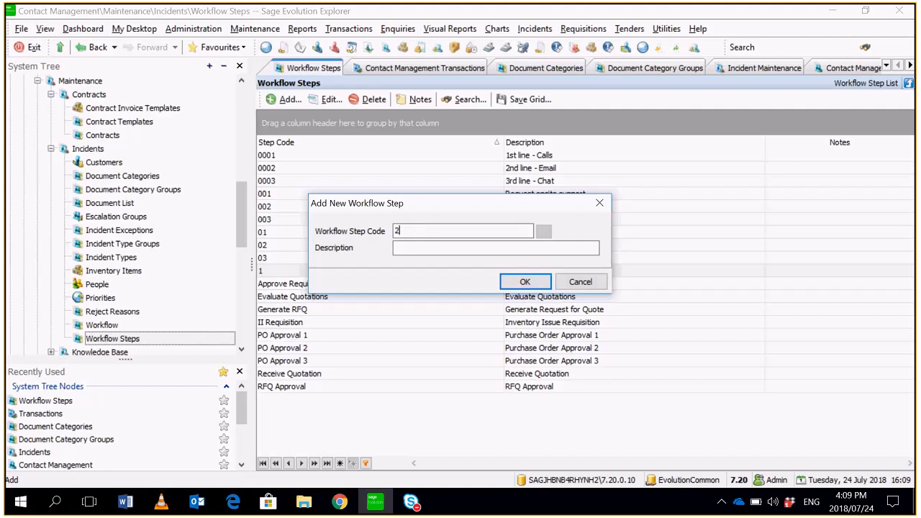
{"action": "type", "text": "2"}
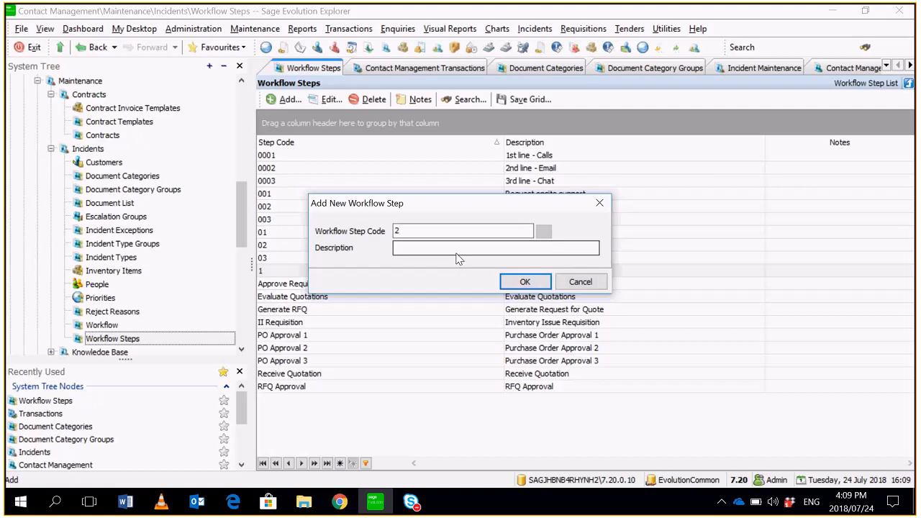
{"action": "left_click", "coordinate": [457, 248]}
{"action": "type", "text": "Send "}
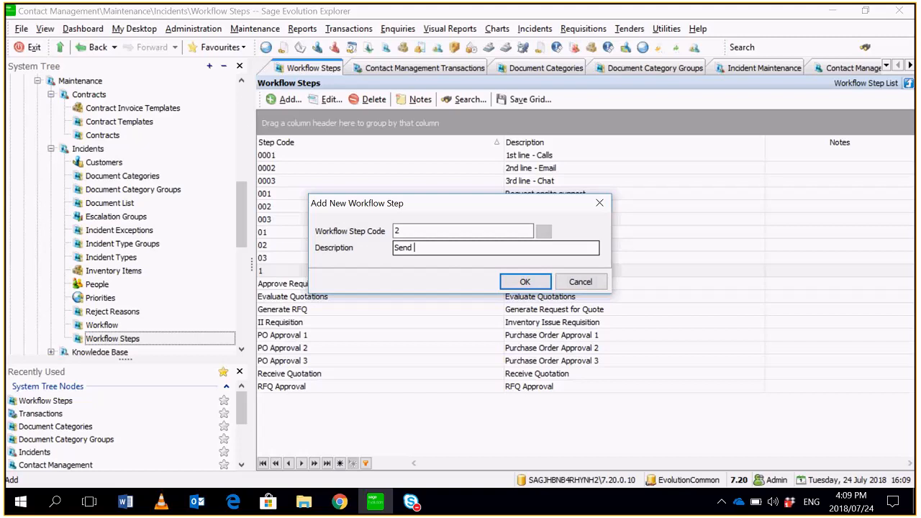
{"action": "type", "text": "feedback email"}
{"action": "left_click", "coordinate": [535, 285]}
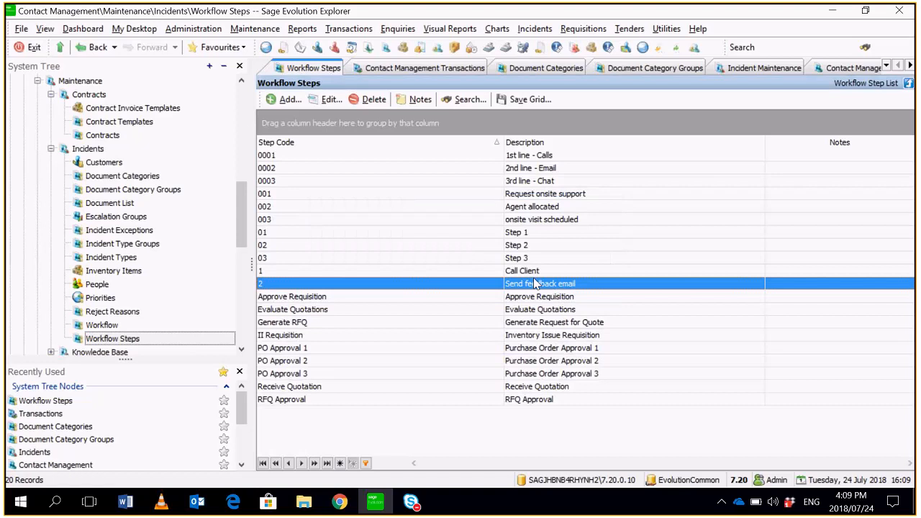
- Add a workflow step with code 3 and description Close incident with resolution
{"action": "left_click", "coordinate": [287, 99]}
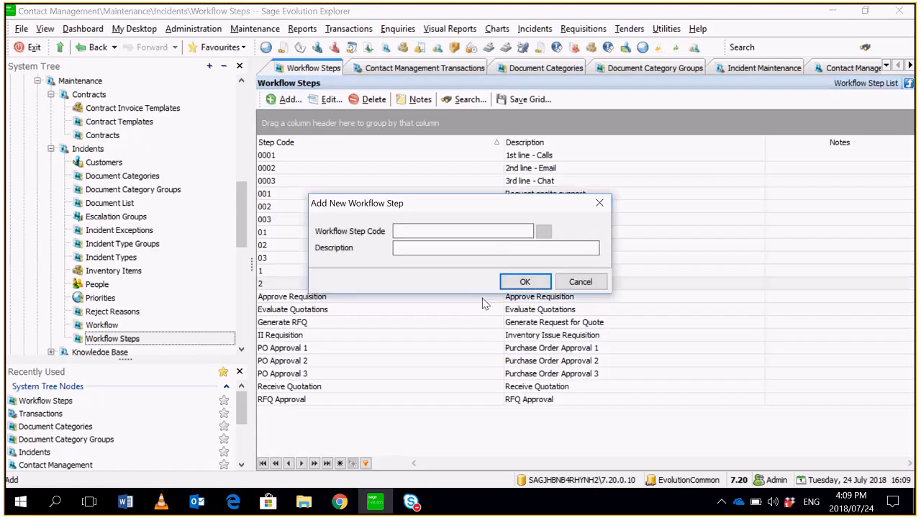
{"action": "type", "text": "3"}
{"action": "key", "text": "Tab"}
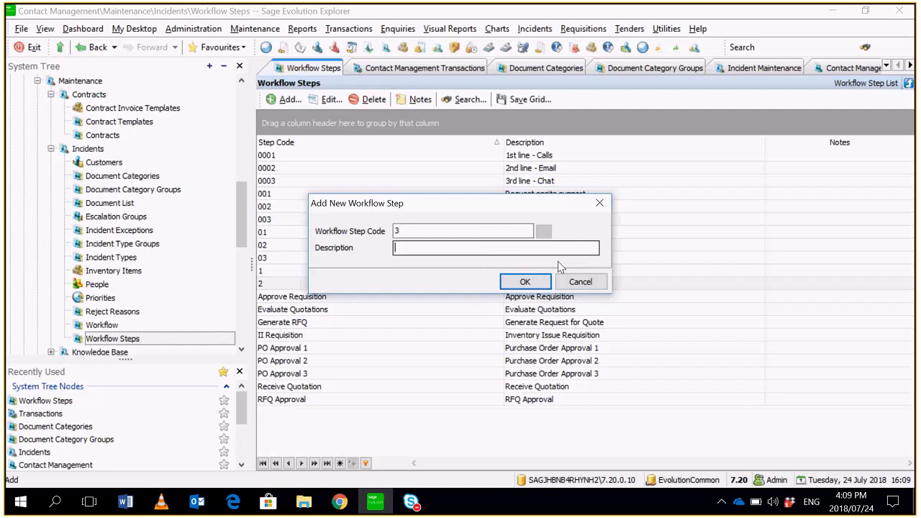
{"action": "type", "text": "Close incident with resol"}
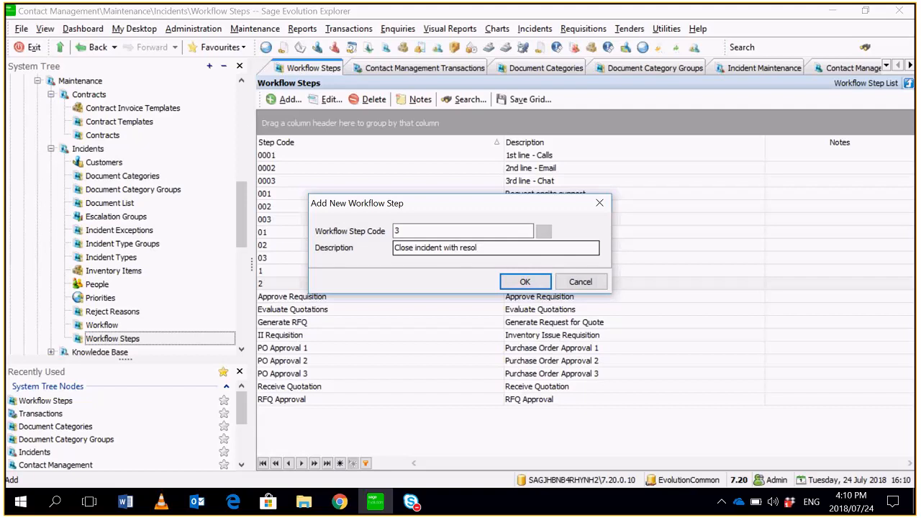
{"action": "type", "text": "ution"}
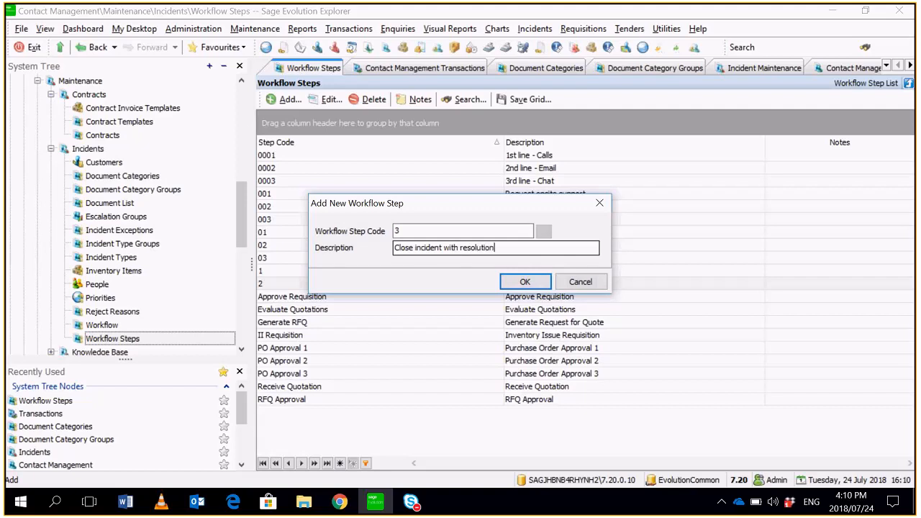
{"action": "left_click", "coordinate": [552, 283]}
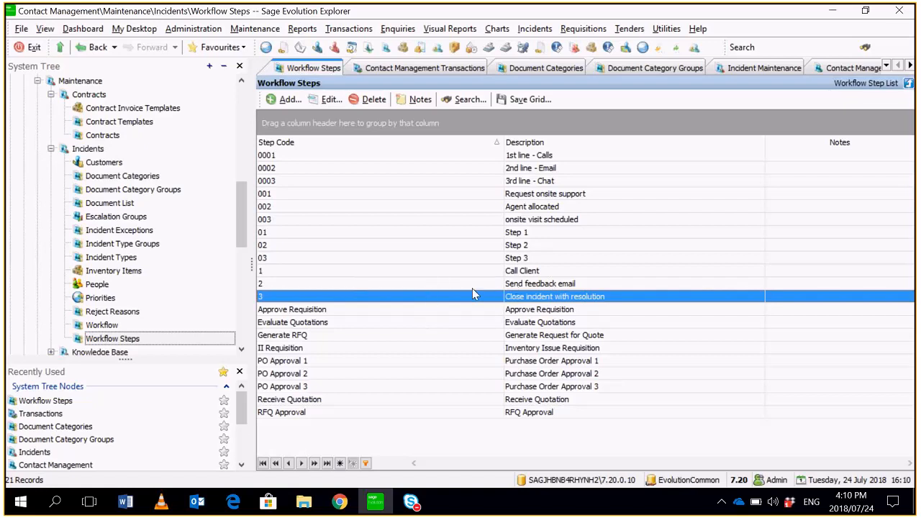
- Start a new incident workflow with both its name and description set to Contact Management
{"action": "left_click", "coordinate": [140, 327]}
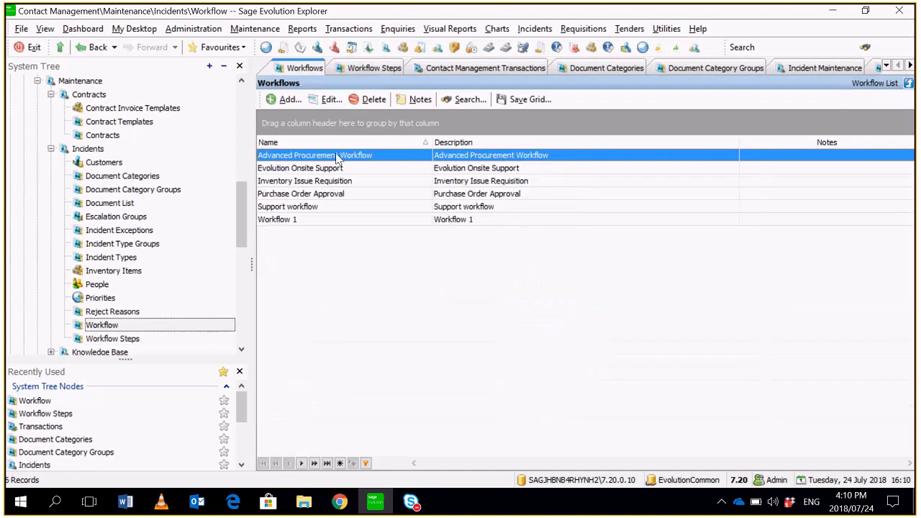
{"action": "left_click", "coordinate": [289, 100]}
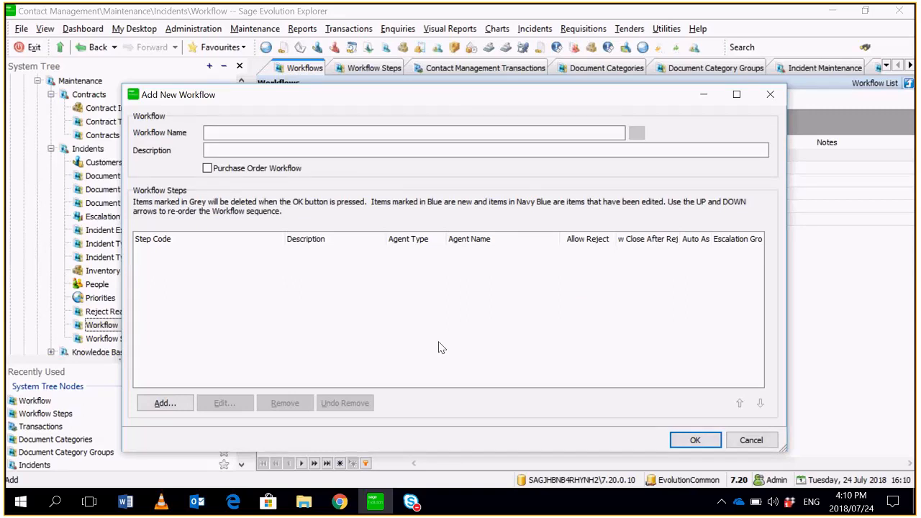
{"action": "type", "text": "Contact Management"}
{"action": "left_click_drag", "start_coordinate": [324, 131], "coordinate": [91, 136]}
{"action": "key", "text": "ctrl+c"}
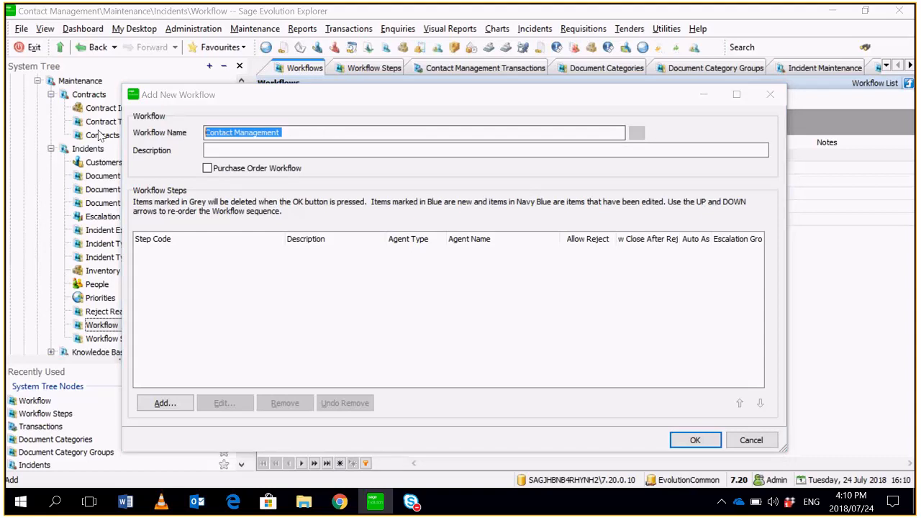
{"action": "left_click", "coordinate": [207, 148]}
{"action": "key", "text": "ctrl+v"}
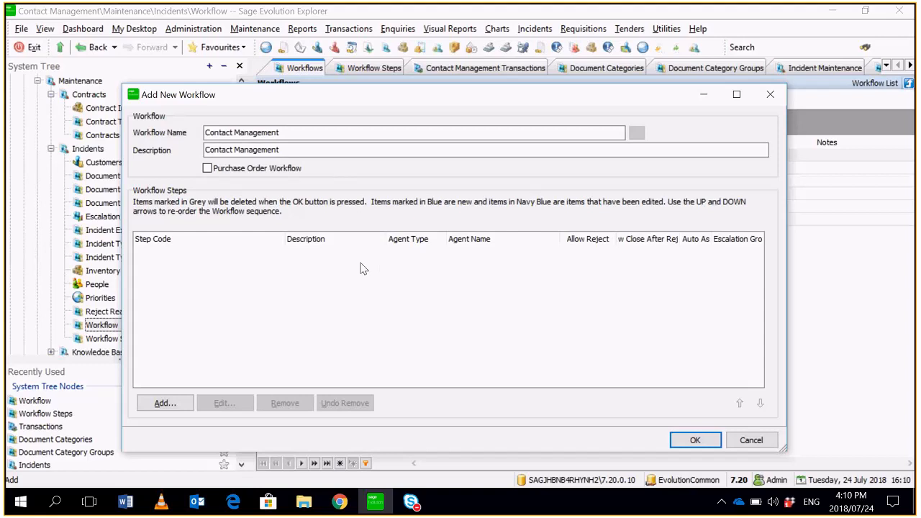
- Add step 1 (Call Client) to the workflow, assigned to the Admin Clerk agent group, allowing reject and close after reject
{"action": "left_click", "coordinate": [160, 402]}
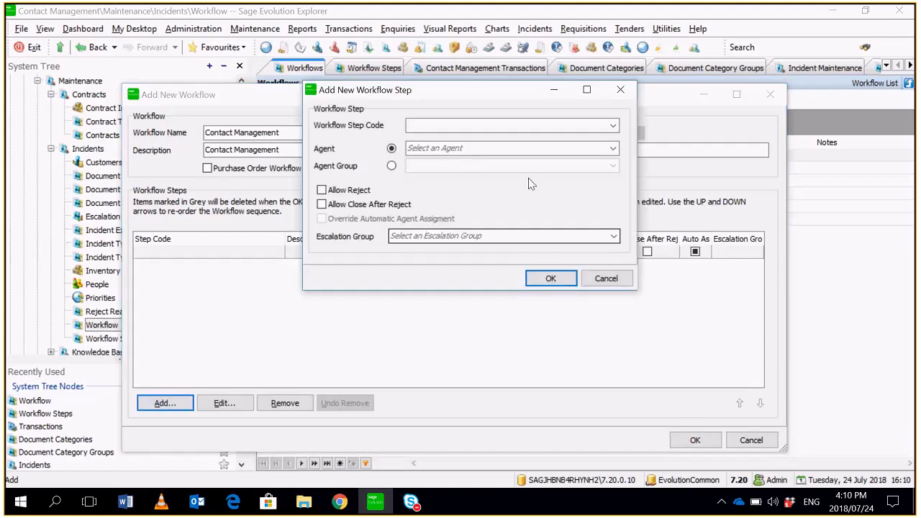
{"action": "left_click", "coordinate": [613, 125]}
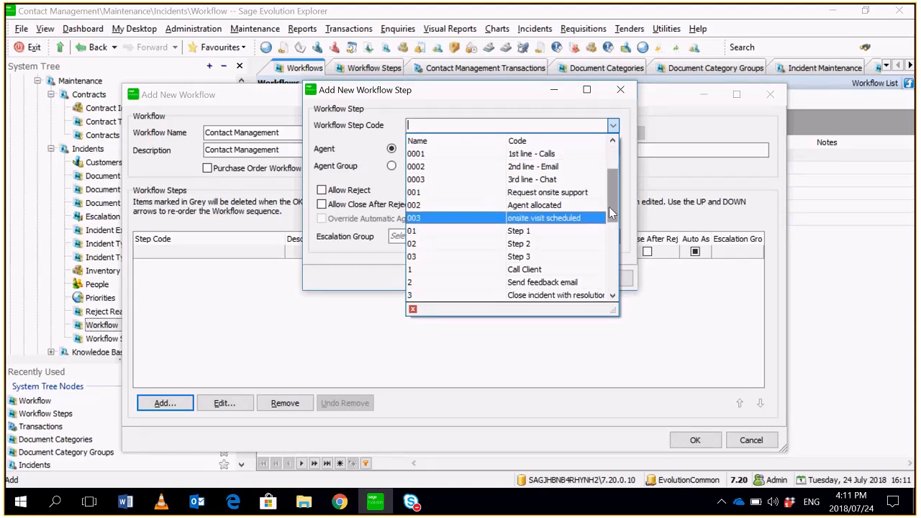
{"action": "scroll", "coordinate": [596, 301], "scroll_direction": "down", "scroll_amount": 3}
{"action": "scroll", "coordinate": [561, 216], "scroll_direction": "up", "scroll_amount": 3}
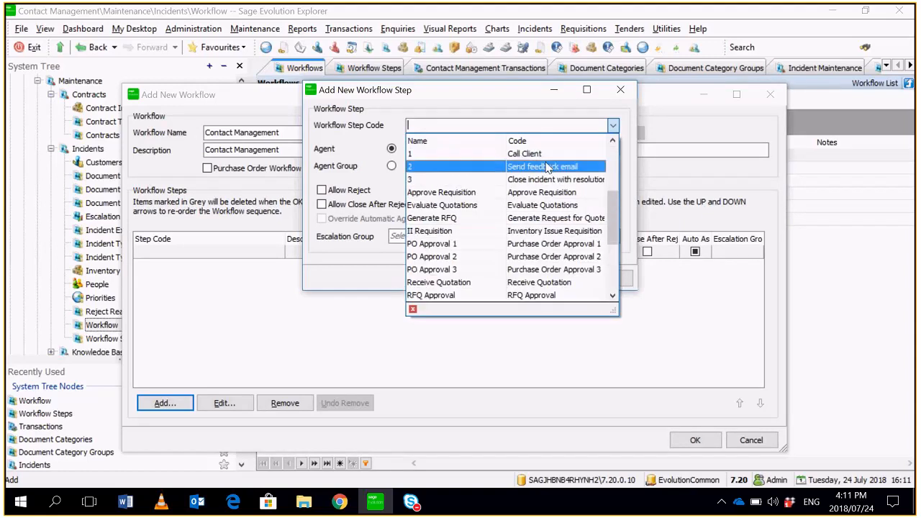
{"action": "left_click", "coordinate": [547, 154]}
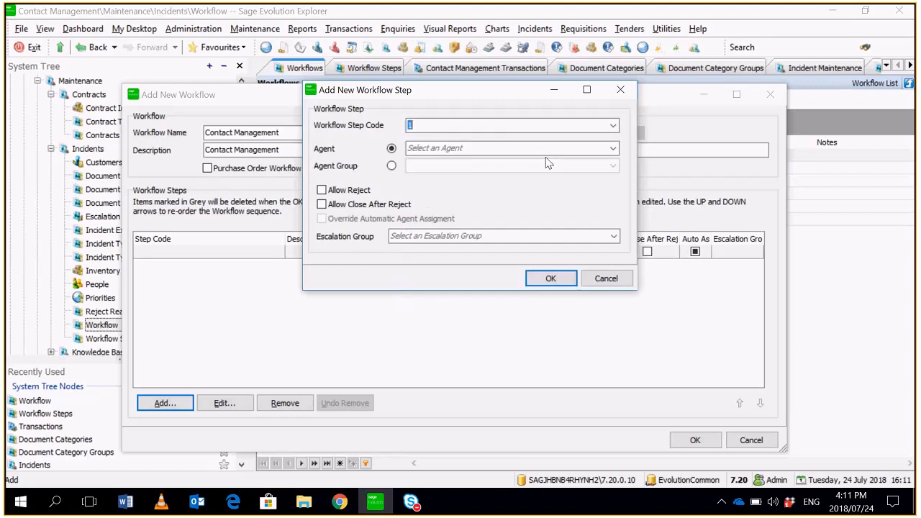
{"action": "left_click", "coordinate": [391, 166]}
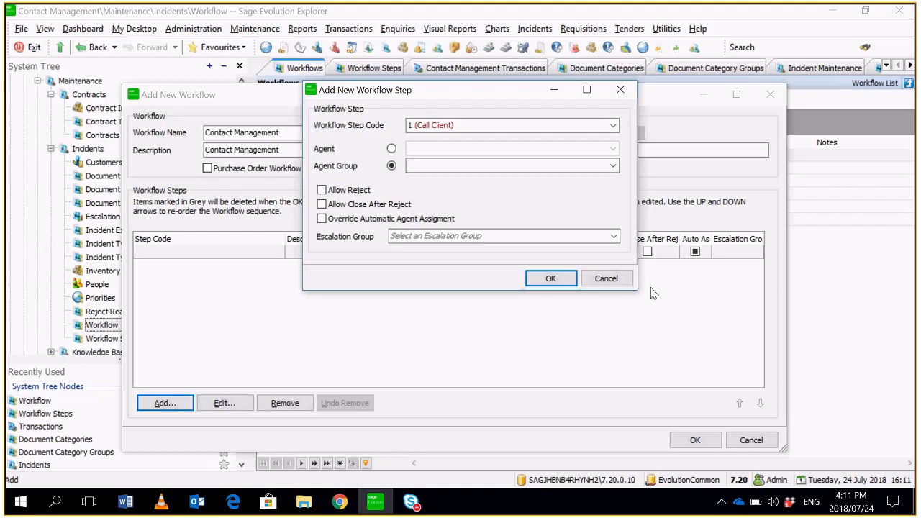
{"action": "left_click", "coordinate": [391, 150]}
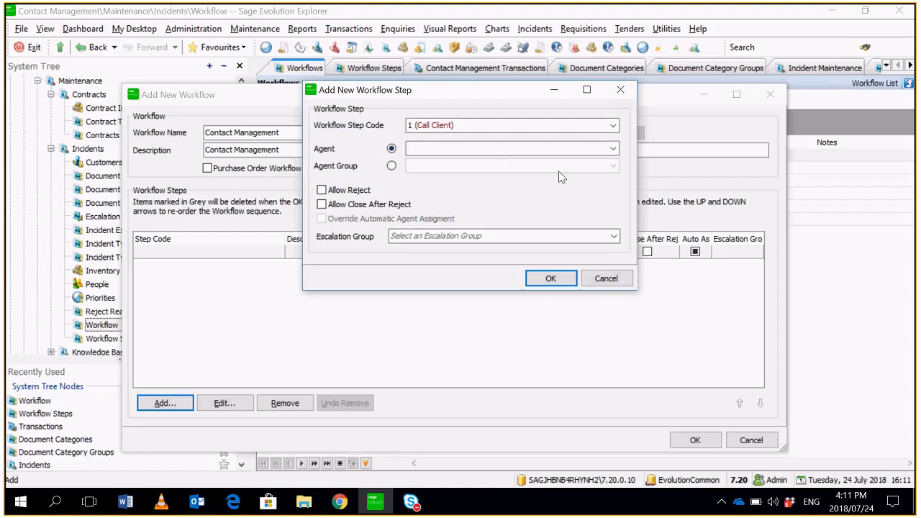
{"action": "left_click", "coordinate": [390, 166]}
{"action": "left_click", "coordinate": [613, 166]}
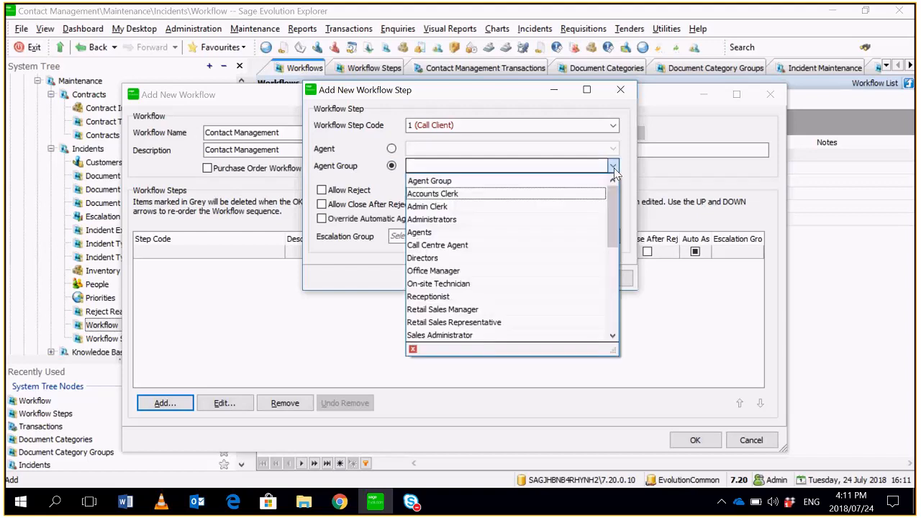
{"action": "left_click", "coordinate": [499, 209]}
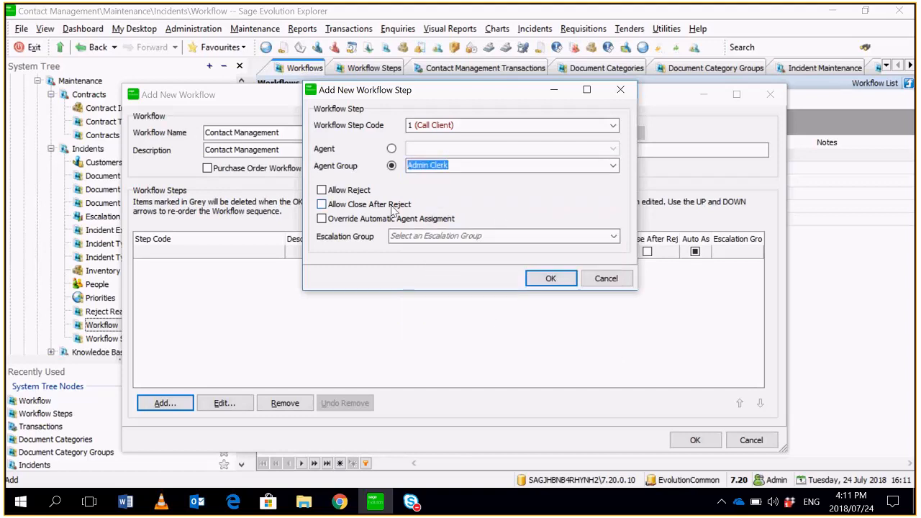
{"action": "left_click", "coordinate": [321, 205]}
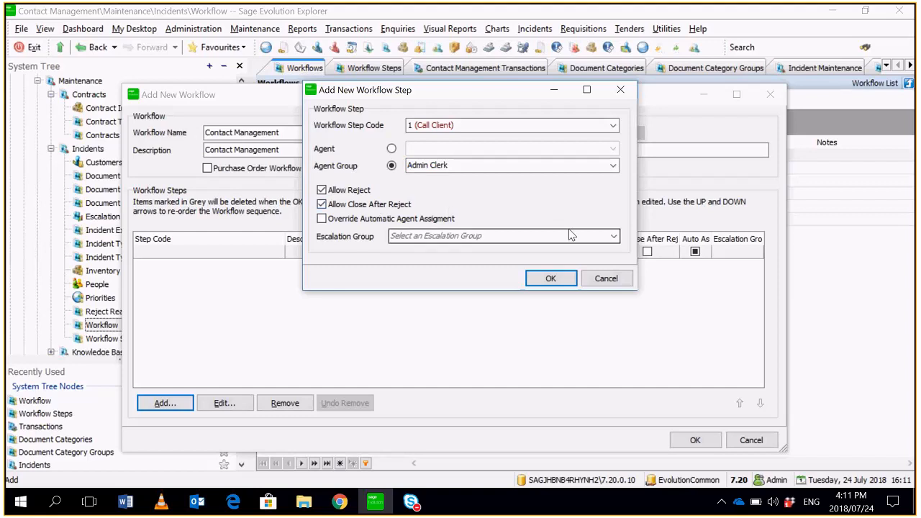
{"action": "left_click", "coordinate": [550, 278]}
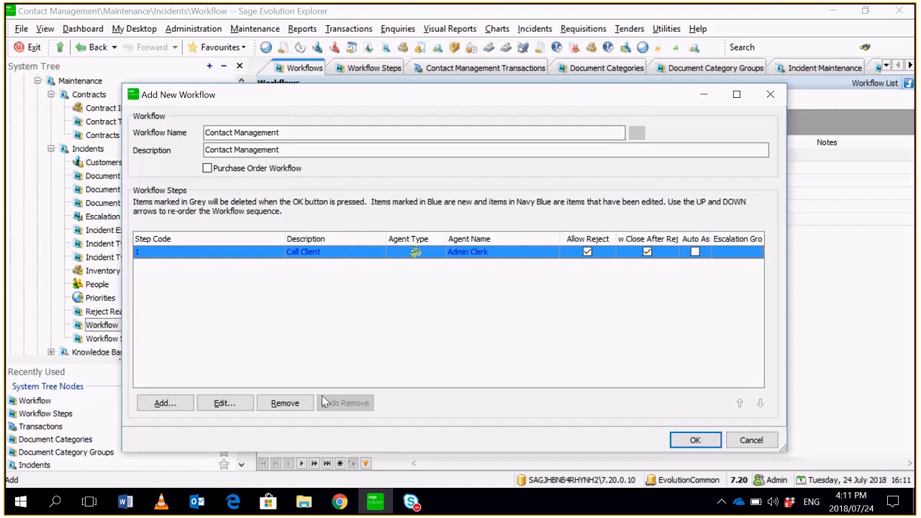
- Add step 2 (Send feedback email) for the Warehouse Manager agent group, with Allow Reject and Allow Close After Reject enabled
{"action": "left_click", "coordinate": [165, 403]}
{"action": "left_click", "coordinate": [612, 125]}
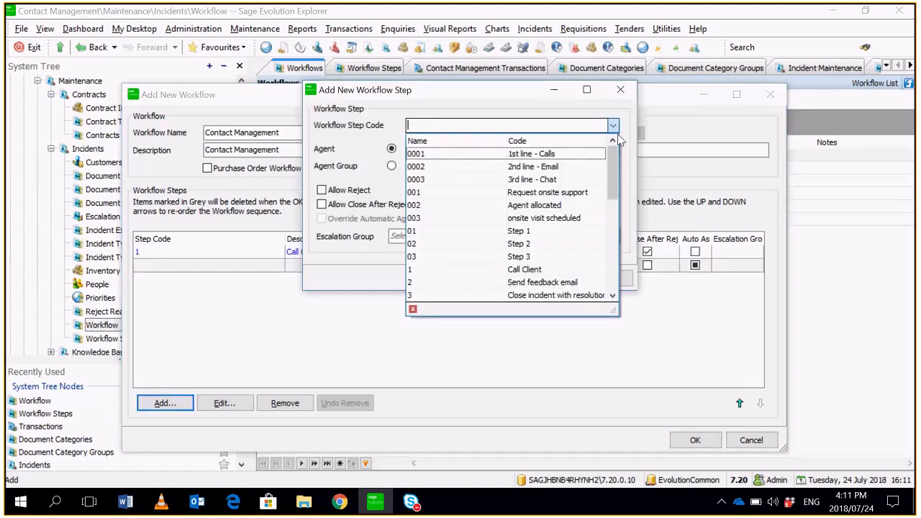
{"action": "left_click", "coordinate": [504, 282]}
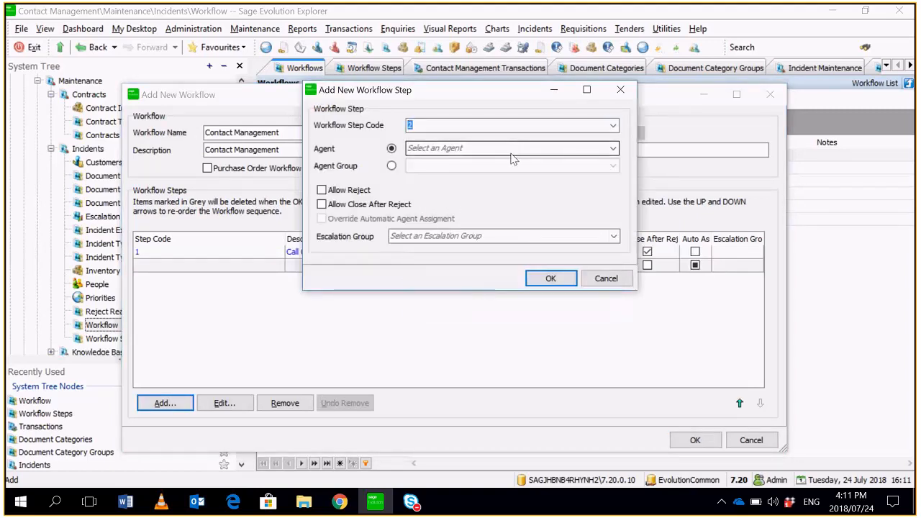
{"action": "left_click", "coordinate": [391, 166]}
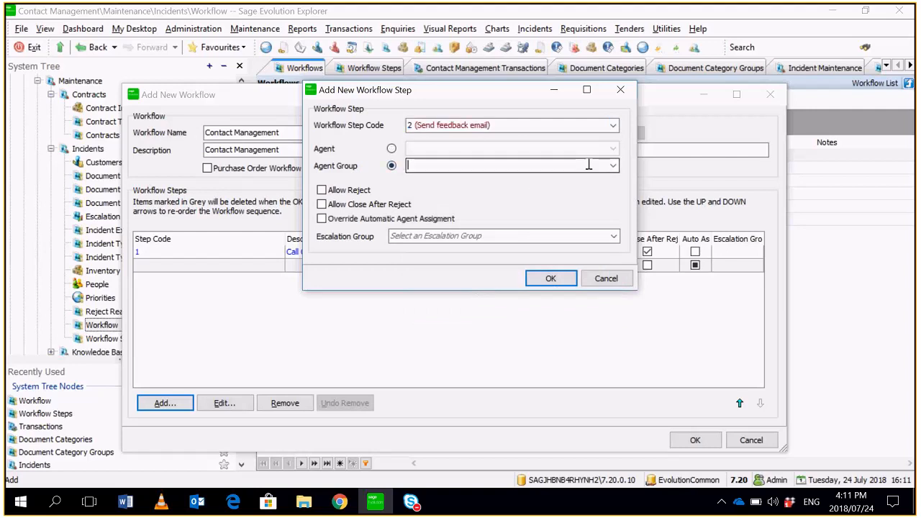
{"action": "left_click", "coordinate": [612, 166]}
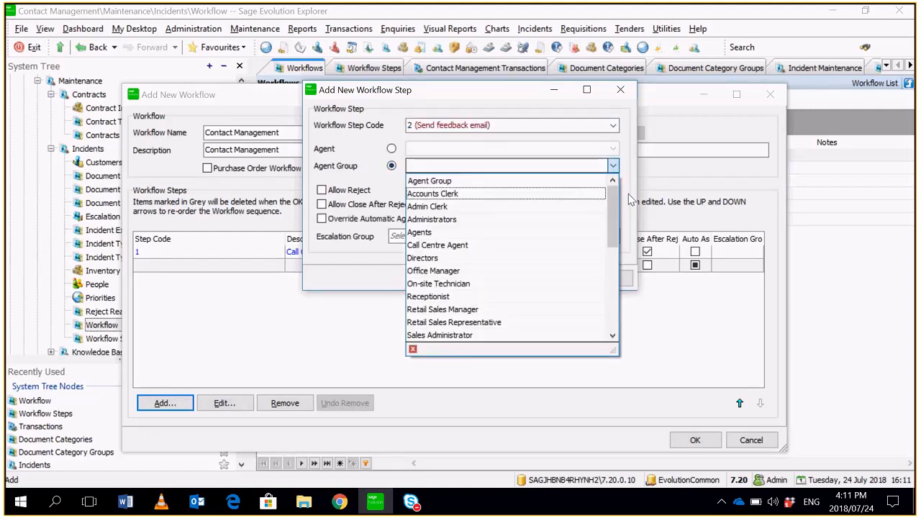
{"action": "scroll", "coordinate": [503, 302], "scroll_direction": "down", "scroll_amount": 2}
{"action": "left_click", "coordinate": [492, 335]}
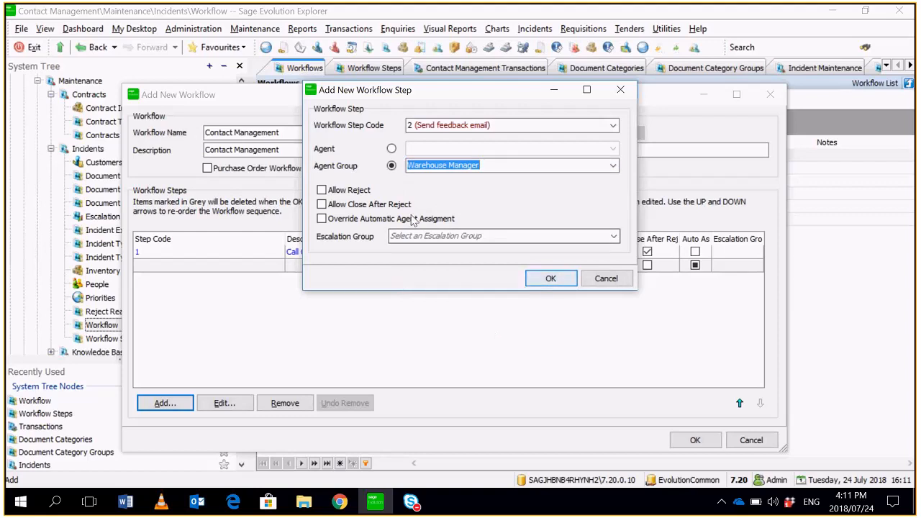
{"action": "left_click", "coordinate": [348, 190]}
{"action": "left_click", "coordinate": [351, 204]}
{"action": "left_click", "coordinate": [550, 278]}
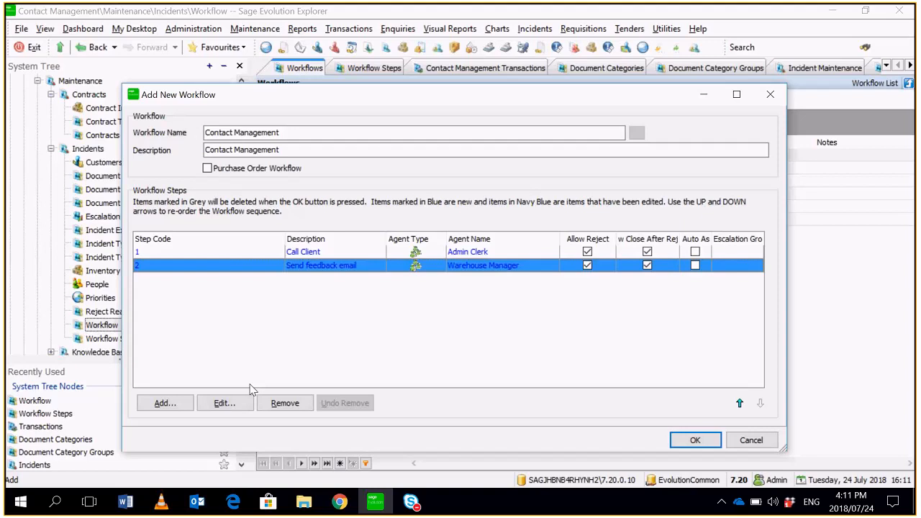
- Add step 3 (Close incident with resolution) for the Directors agent group, allowing reject and close after reject, and save the workflow
{"action": "left_click", "coordinate": [165, 403]}
{"action": "left_click", "coordinate": [613, 125]}
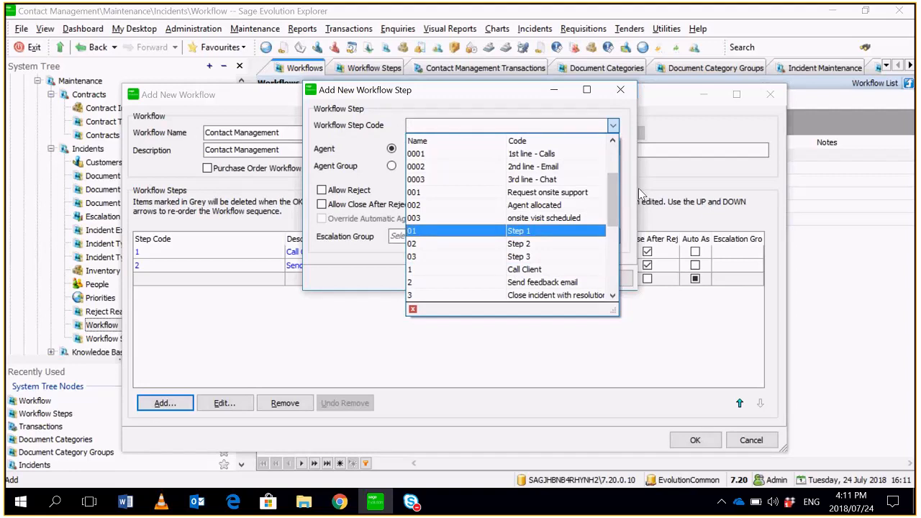
{"action": "left_click", "coordinate": [561, 294]}
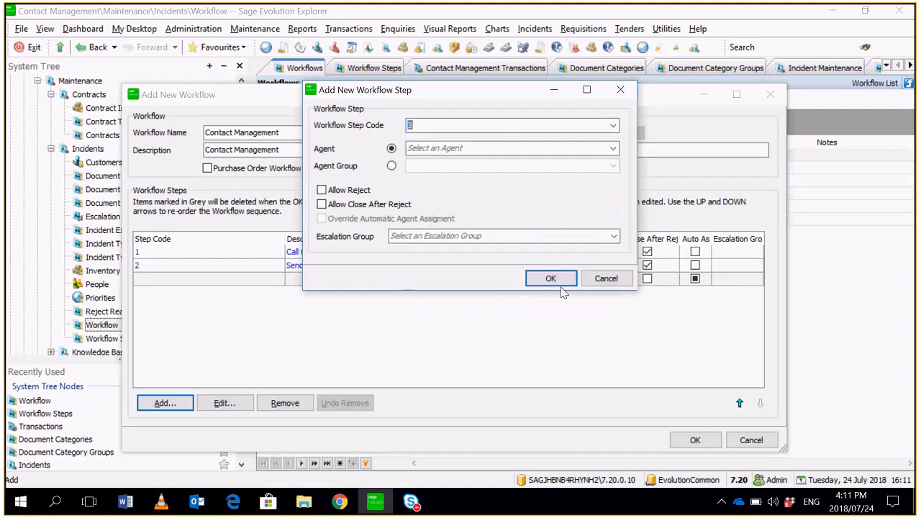
{"action": "left_click", "coordinate": [392, 165]}
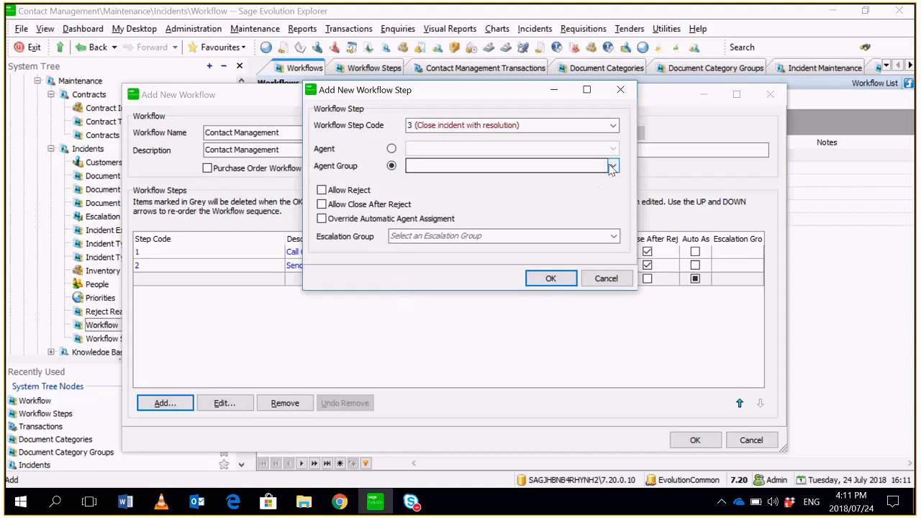
{"action": "left_click", "coordinate": [613, 166]}
{"action": "left_click", "coordinate": [504, 258]}
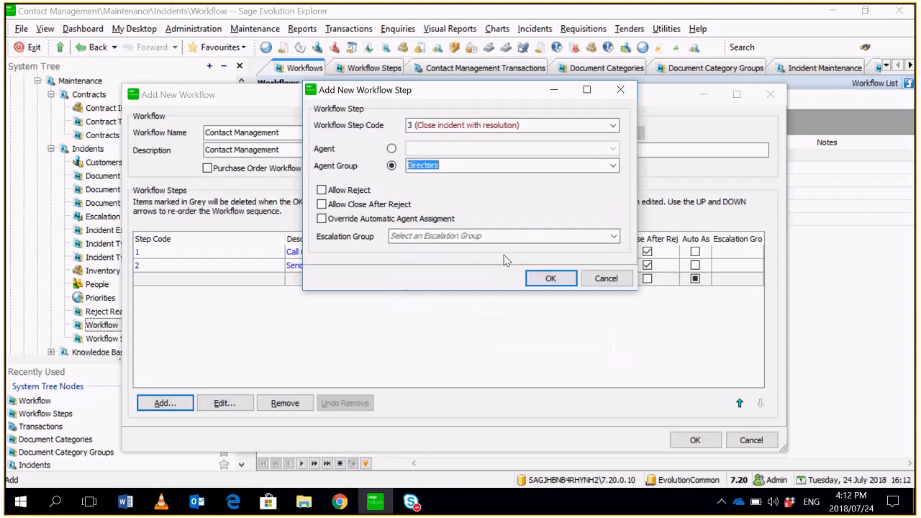
{"action": "left_click", "coordinate": [363, 206]}
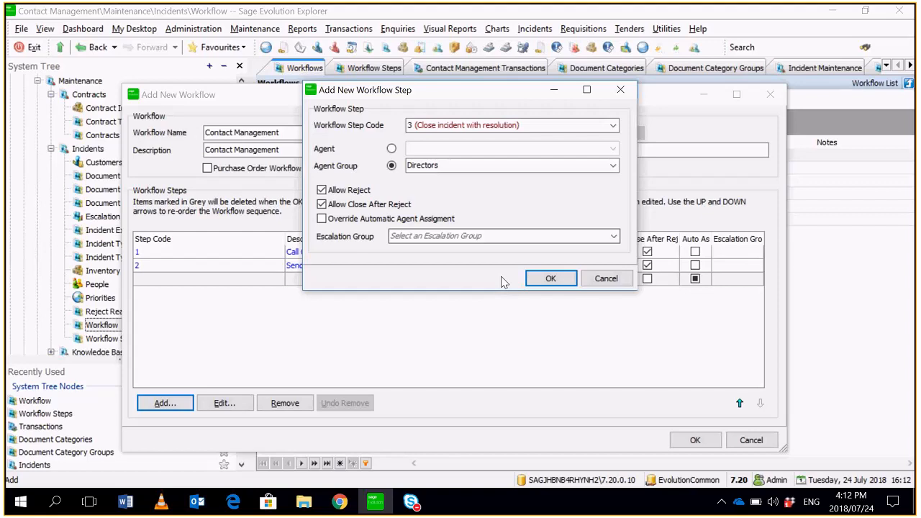
{"action": "left_click", "coordinate": [544, 283]}
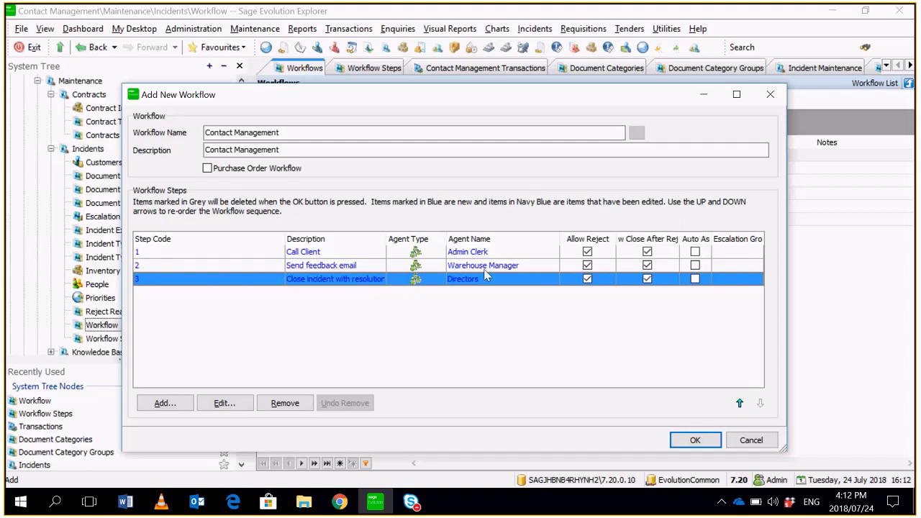
{"action": "left_click", "coordinate": [695, 440]}
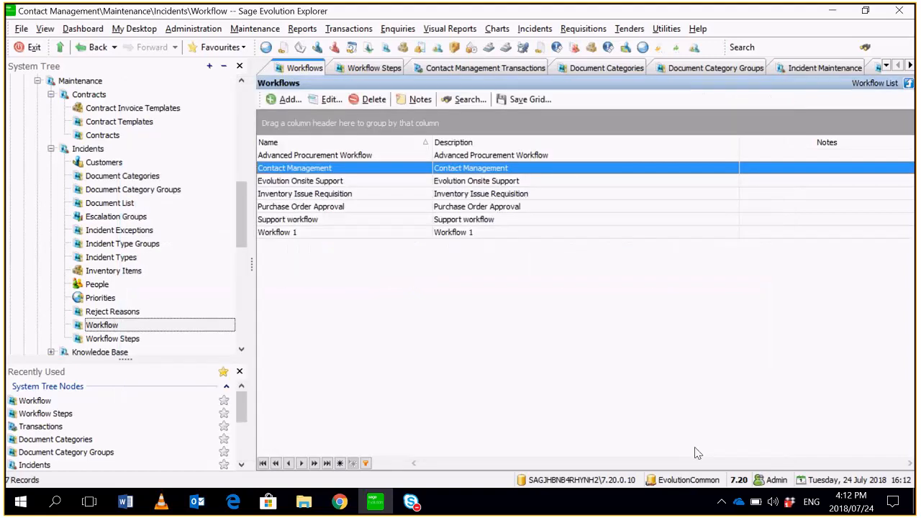
- Open the Admin Clerk agent group for editing from Agent Administration's agent groups
{"action": "left_click", "coordinate": [193, 30]}
{"action": "mouse_move", "coordinate": [205, 49]}
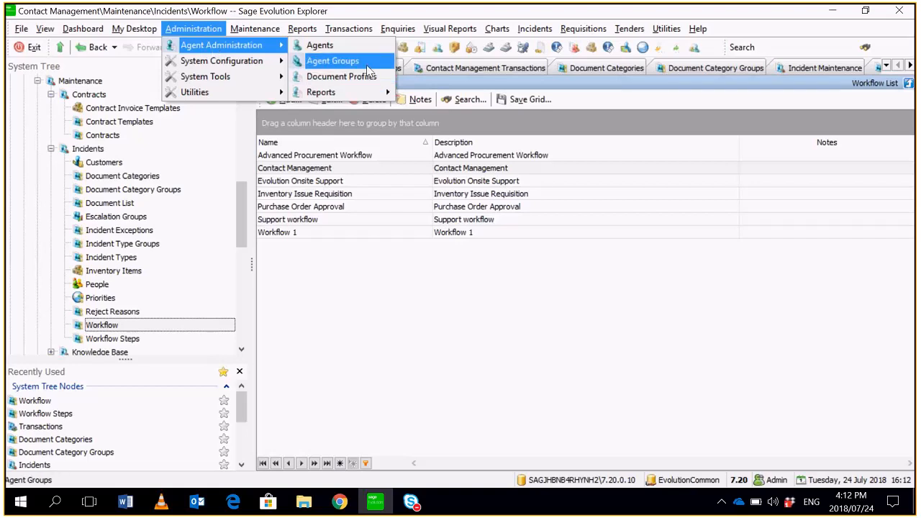
{"action": "left_click", "coordinate": [333, 61]}
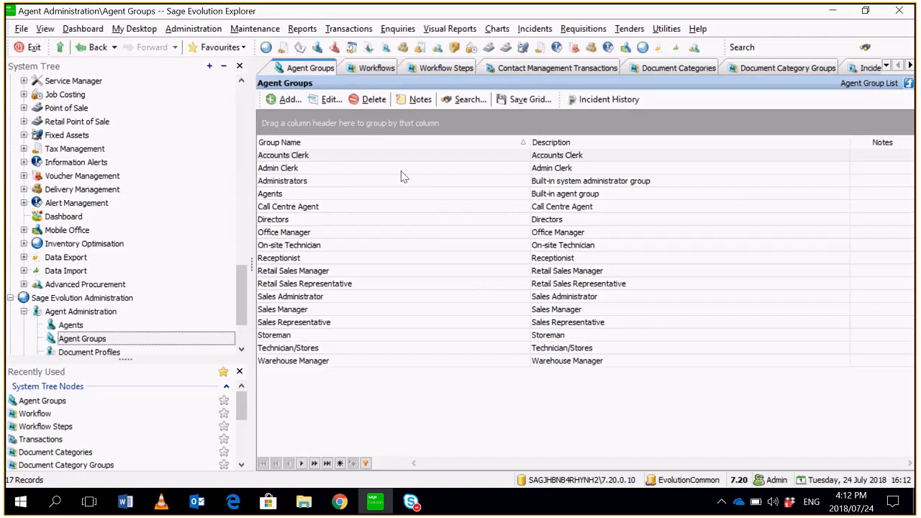
{"action": "left_click", "coordinate": [402, 171]}
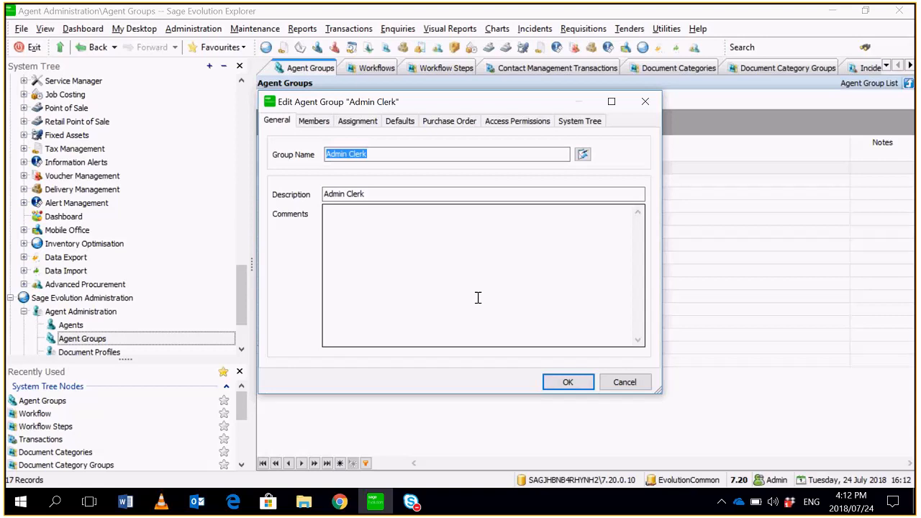
- Review the automatic incident assignment rules of the Admin Clerk and Warehouse Manager agent groups
{"action": "left_click", "coordinate": [358, 121]}
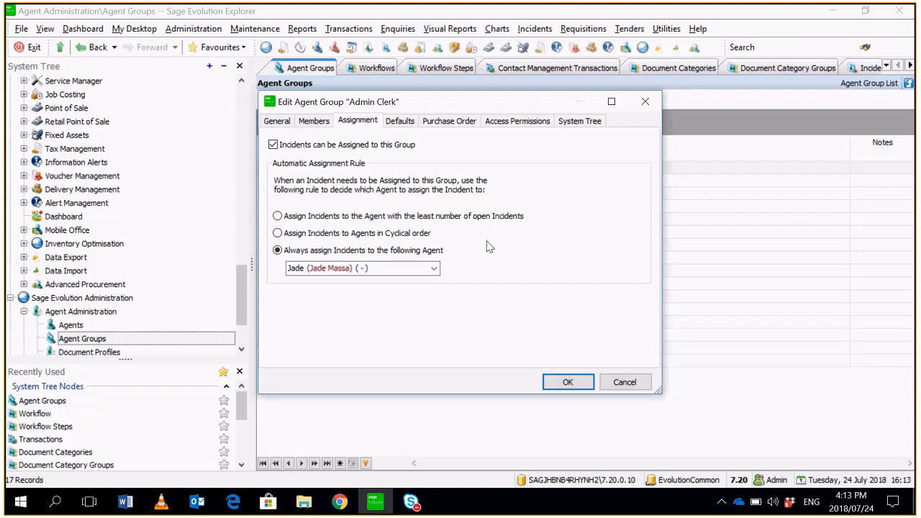
{"action": "left_click", "coordinate": [567, 383]}
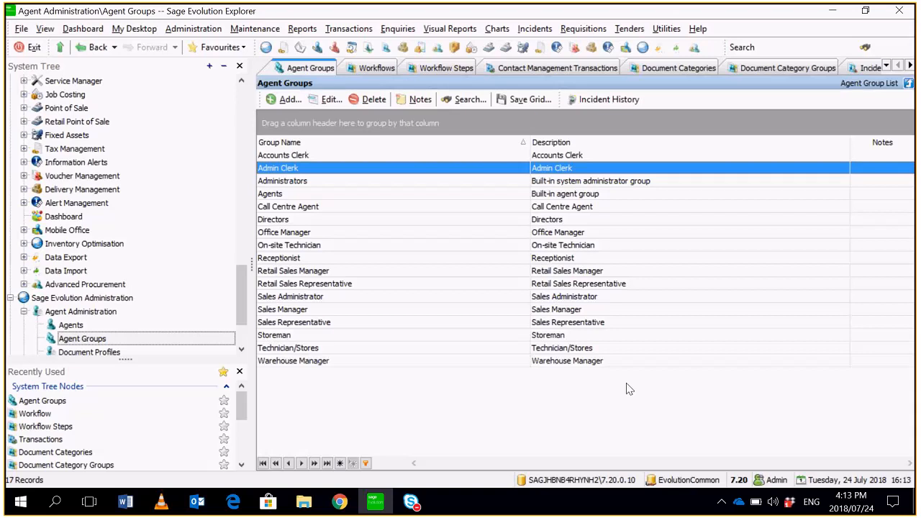
{"action": "left_click", "coordinate": [523, 365]}
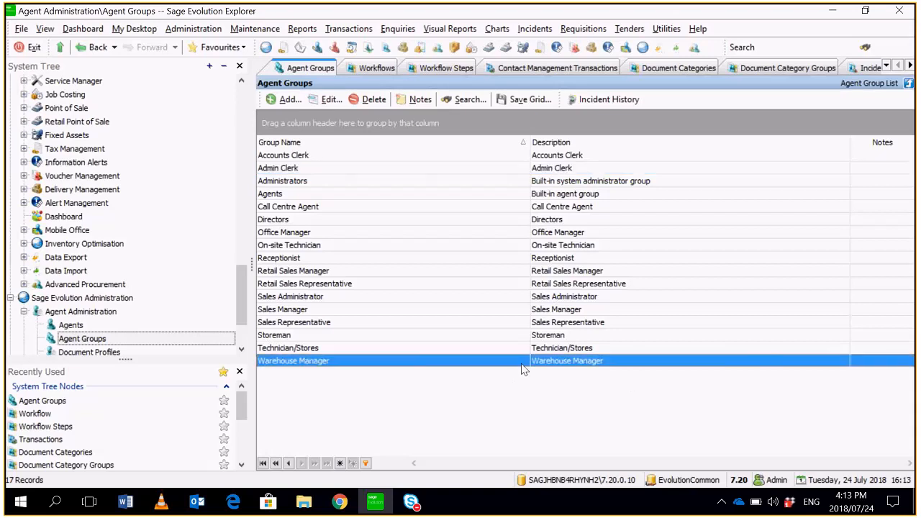
{"action": "double_click", "coordinate": [523, 367]}
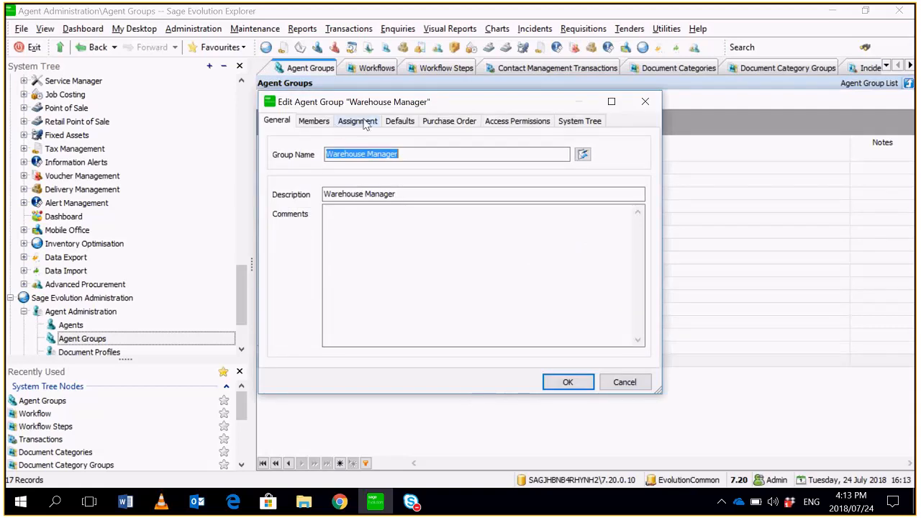
{"action": "left_click", "coordinate": [358, 121]}
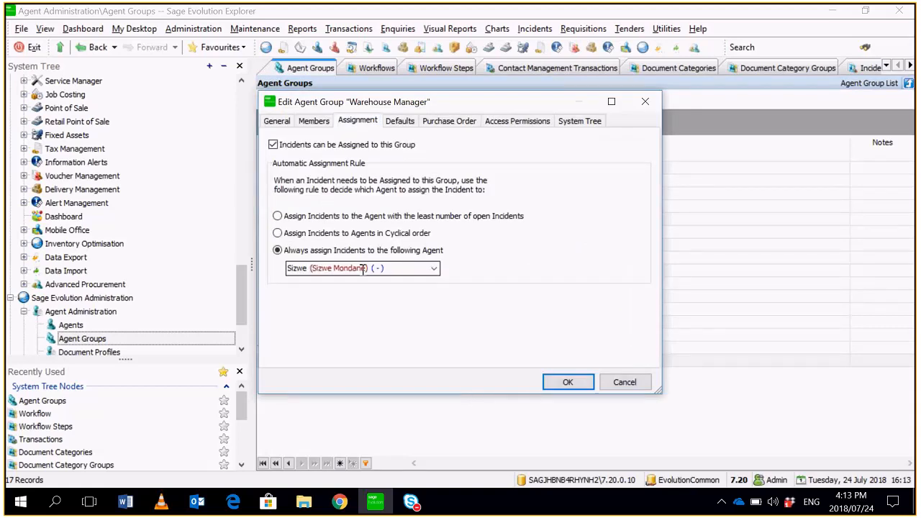
{"action": "left_click", "coordinate": [561, 382]}
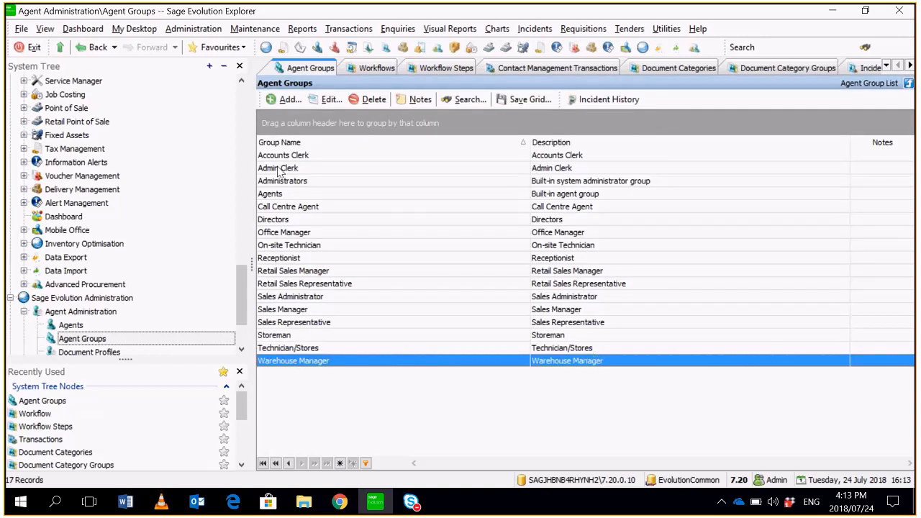
- Review the automatic incident assignment rule of the Directors agent group
{"action": "double_click", "coordinate": [321, 221]}
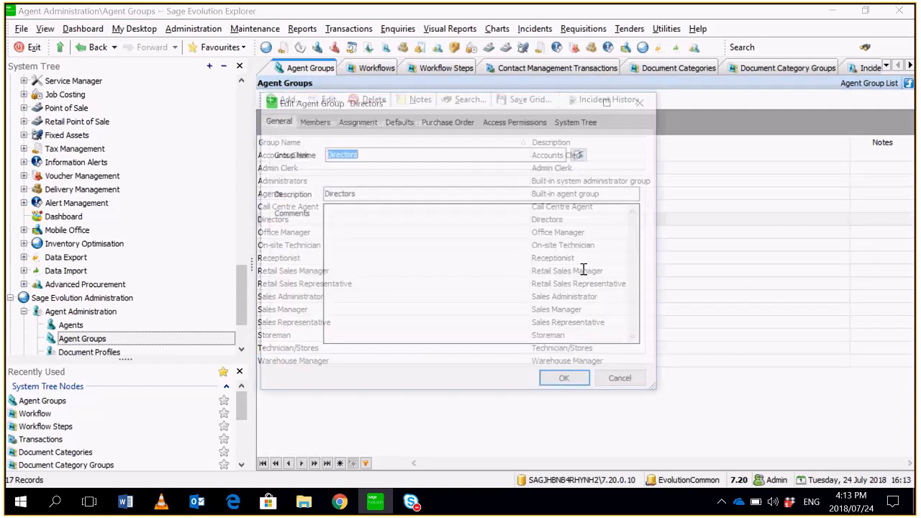
{"action": "left_click", "coordinate": [314, 120]}
{"action": "left_click", "coordinate": [357, 120]}
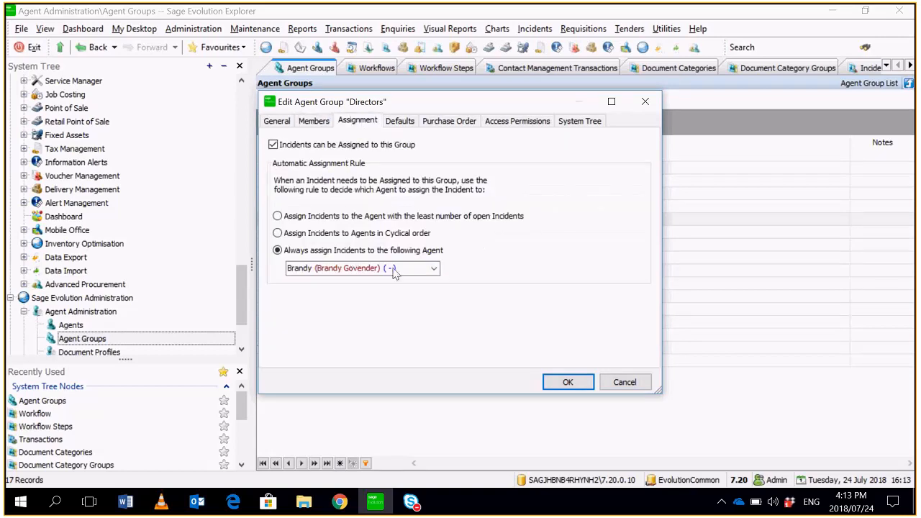
{"action": "left_click", "coordinate": [580, 388]}
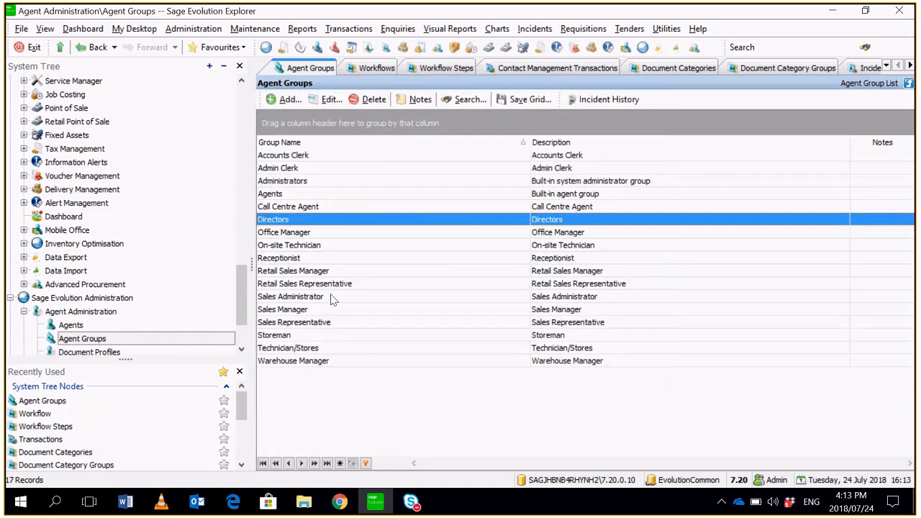
- Open the Incident Type Groups list under Contact Management's incident maintenance
{"action": "left_click_drag", "start_coordinate": [240, 272], "coordinate": [253, 208]}
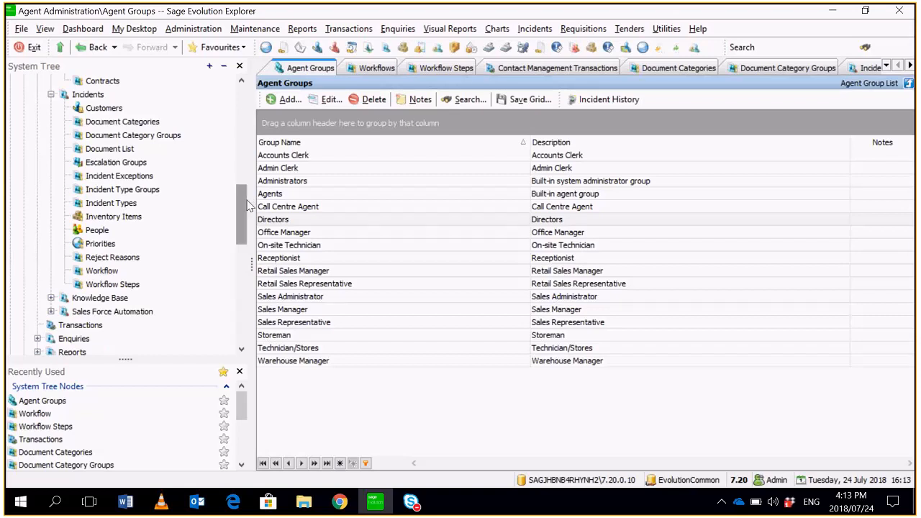
{"action": "left_click_drag", "start_coordinate": [247, 206], "coordinate": [242, 184]}
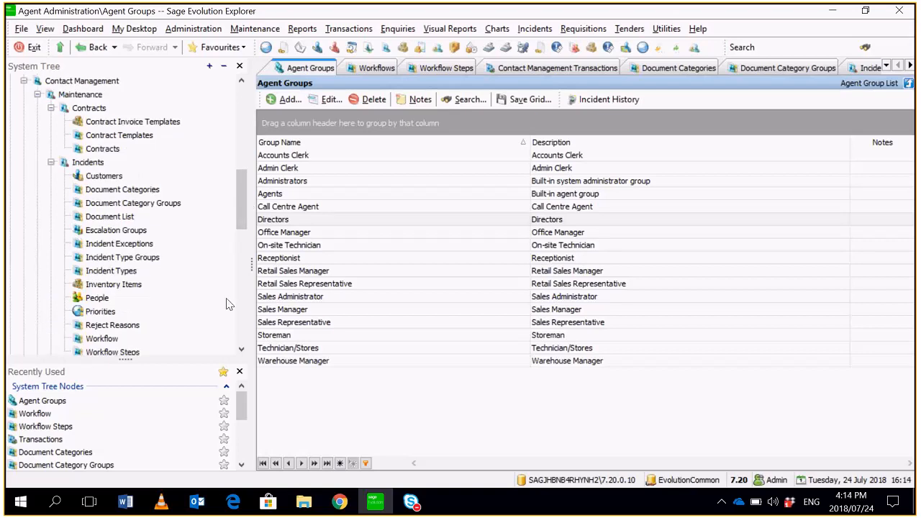
{"action": "left_click", "coordinate": [167, 259]}
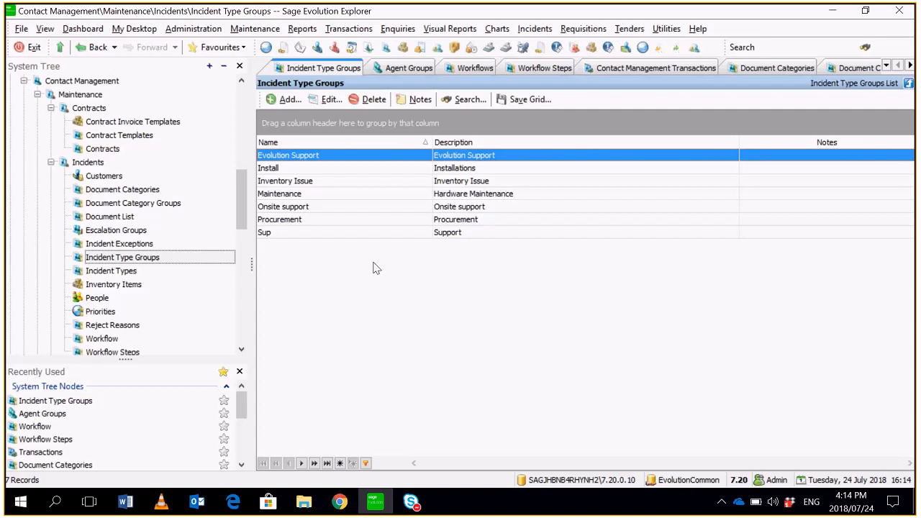
- Add a new incident type group with Contact Management as both its group name and description
{"action": "left_click", "coordinate": [288, 100]}
{"action": "type", "text": "Contat"}
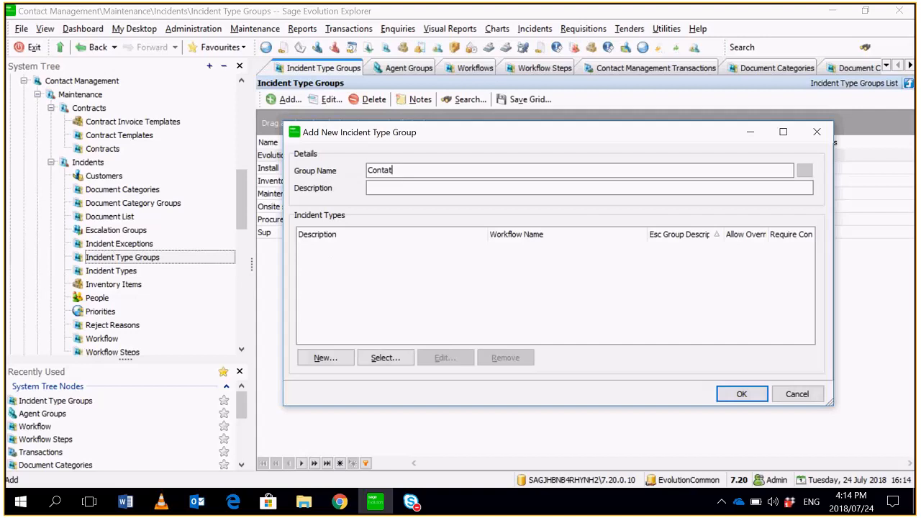
{"action": "key", "text": "BackSpace"}
{"action": "type", "text": "ct"}
{"action": "type", "text": " M"}
{"action": "type", "text": "ana"}
{"action": "type", "text": "gem"}
{"action": "type", "text": "en"}
{"action": "type", "text": "t"}
{"action": "left_click_drag", "start_coordinate": [445, 171], "coordinate": [321, 164]}
{"action": "key", "text": "ctrl+c"}
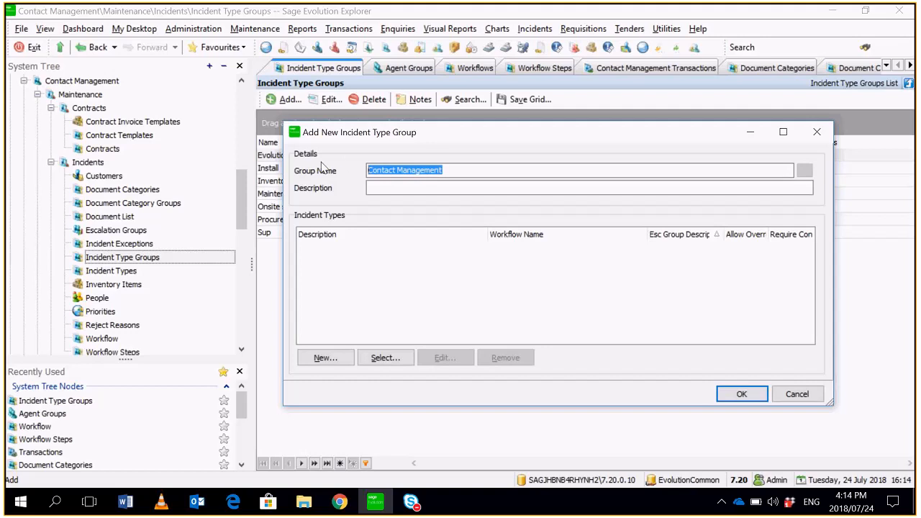
{"action": "left_click", "coordinate": [500, 184]}
{"action": "key", "text": "ctrl+v"}
- Save the group and start a new incident type in it, with description, incident type group and default outline all set to Contact Management
{"action": "left_click", "coordinate": [333, 363]}
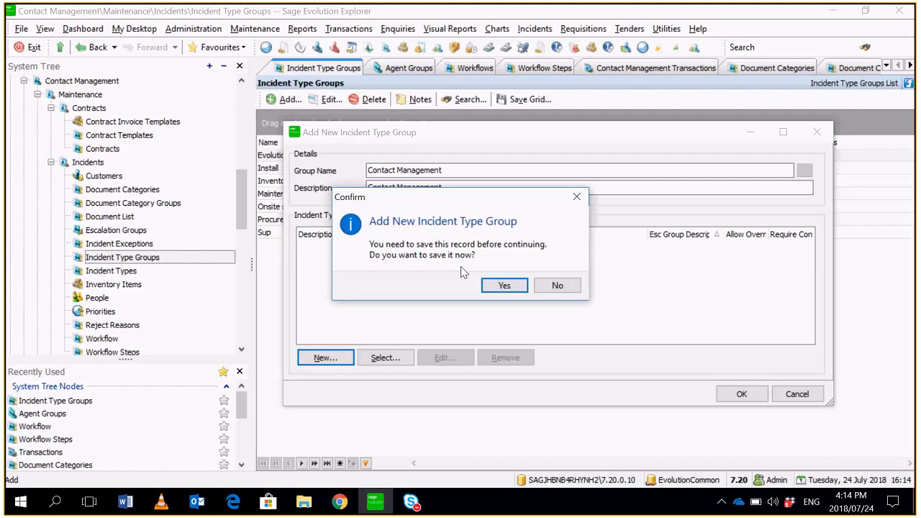
{"action": "left_click", "coordinate": [498, 285]}
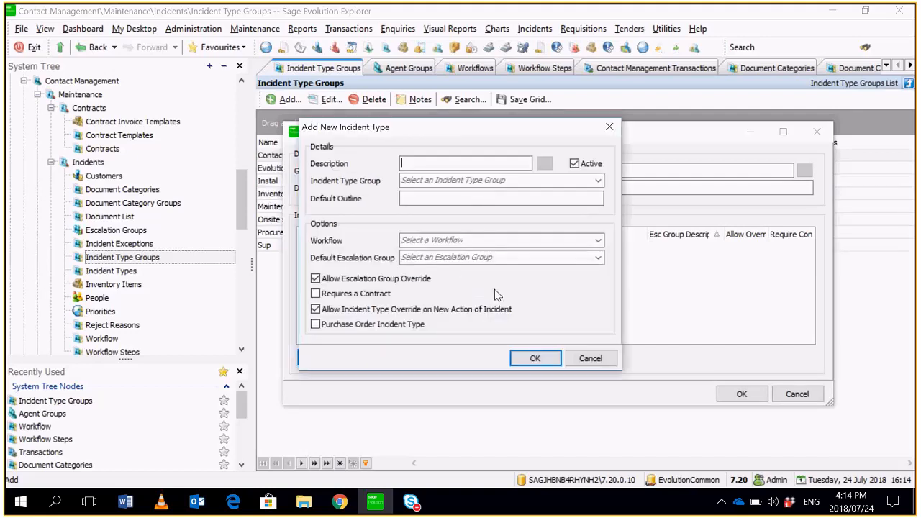
{"action": "key", "text": "ctrl+v"}
{"action": "left_click", "coordinate": [530, 181]}
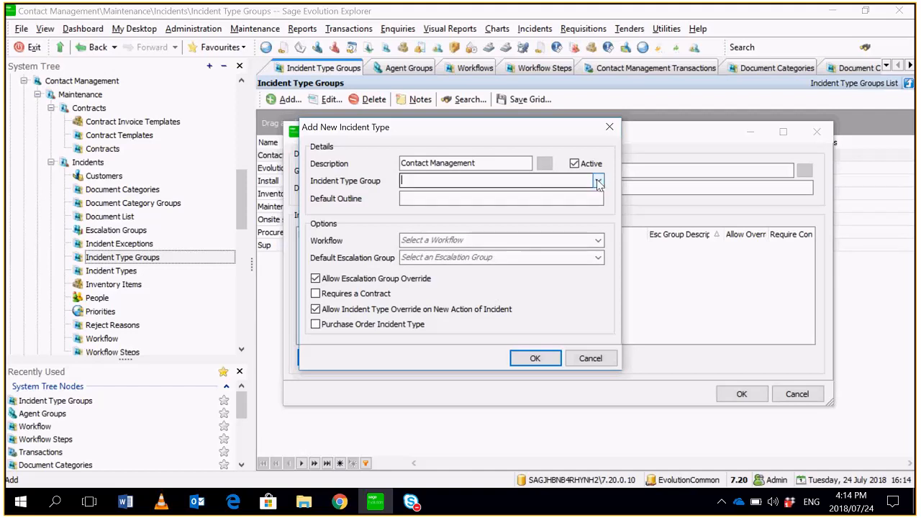
{"action": "left_click", "coordinate": [598, 180]}
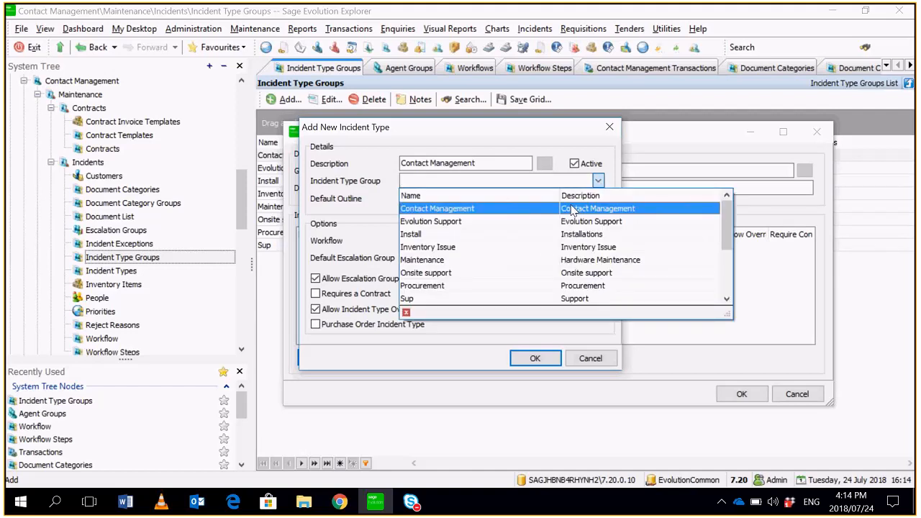
{"action": "left_click", "coordinate": [572, 209]}
{"action": "key", "text": "ctrl+v"}
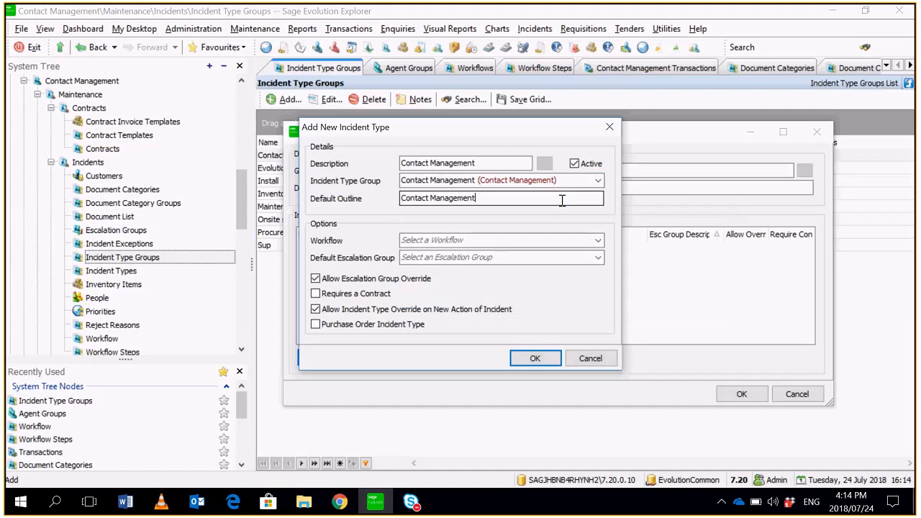
- Link the Contact Management workflow to the incident type, and save both the incident type and its group
{"action": "left_click", "coordinate": [547, 240]}
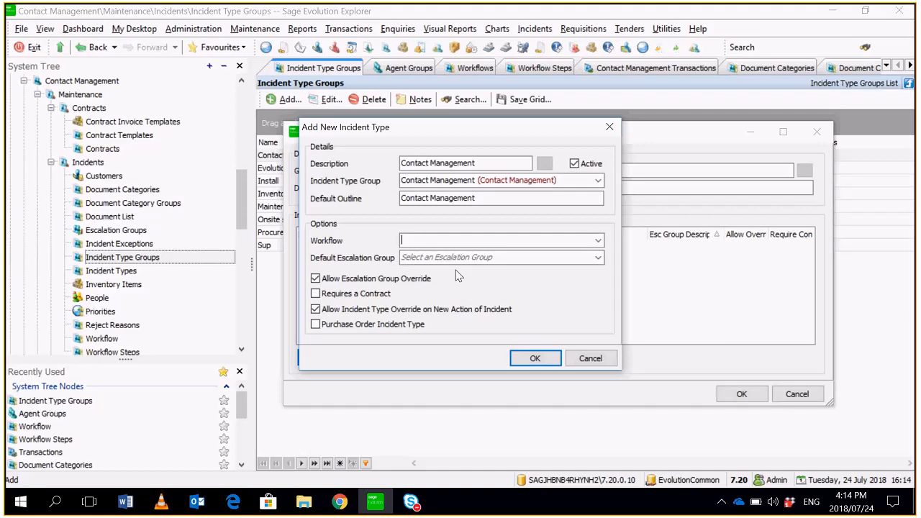
{"action": "left_click", "coordinate": [598, 240]}
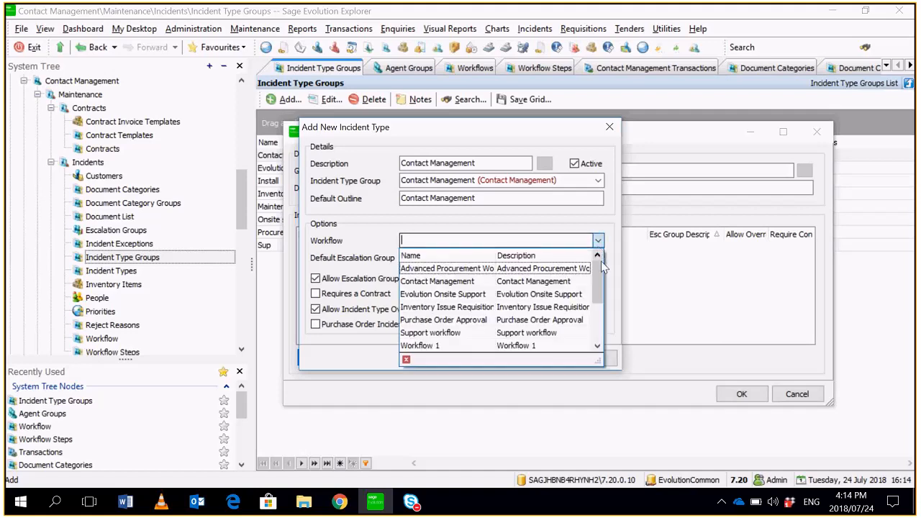
{"action": "left_click_drag", "start_coordinate": [604, 272], "coordinate": [605, 313]}
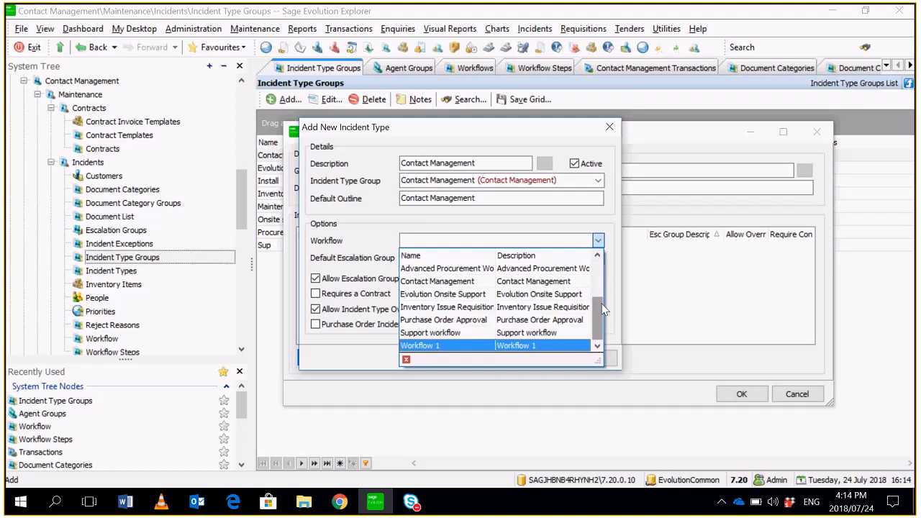
{"action": "left_click", "coordinate": [554, 288]}
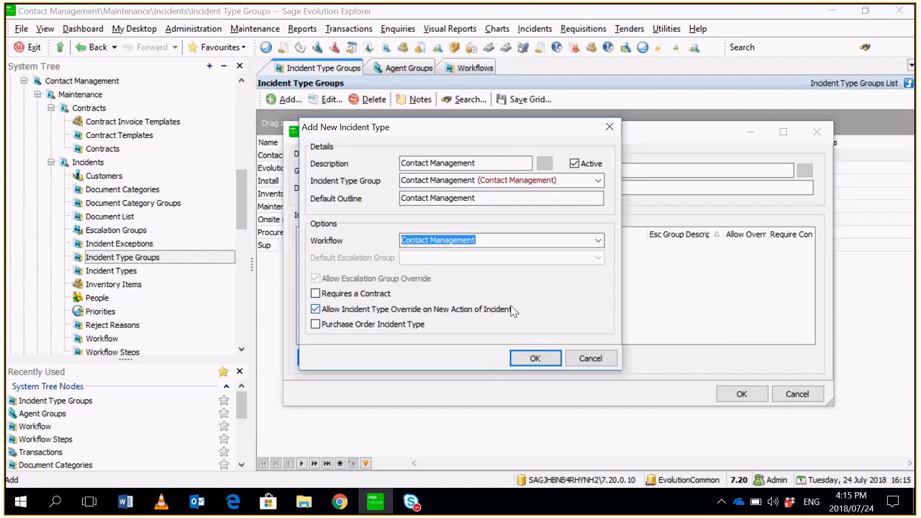
{"action": "left_click", "coordinate": [535, 358]}
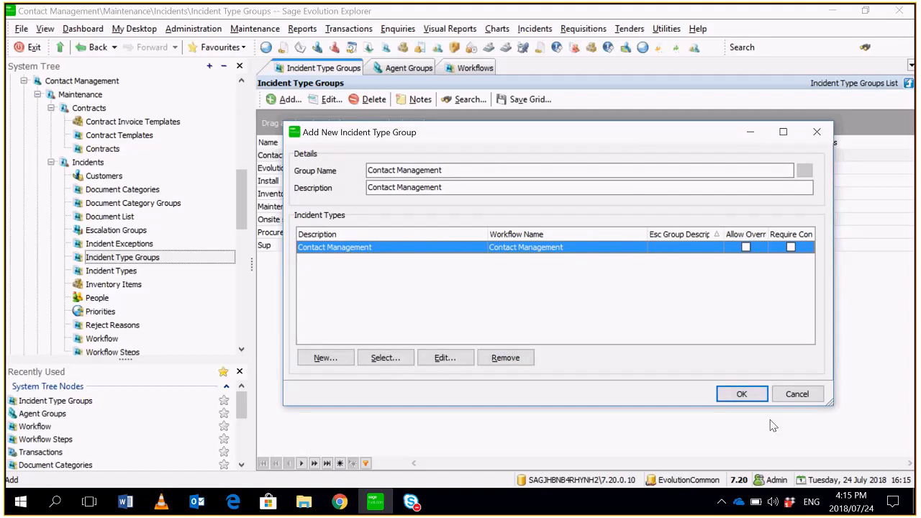
{"action": "left_click", "coordinate": [732, 395]}
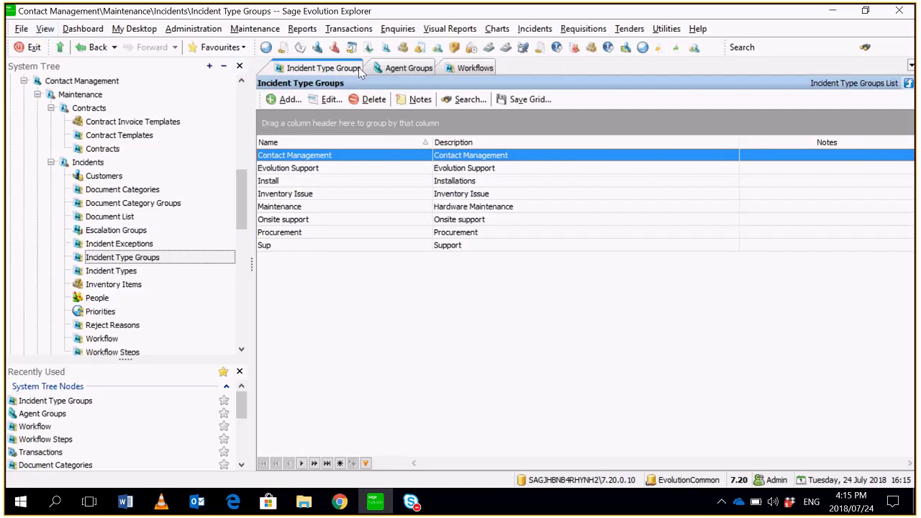
- Start a new Contact Management incident and select the customer it is logged for
{"action": "left_click", "coordinate": [348, 29]}
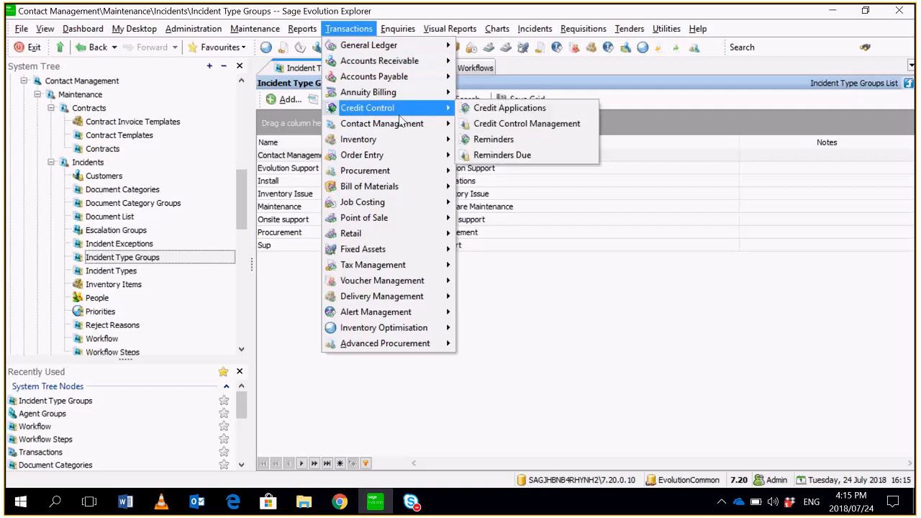
{"action": "mouse_move", "coordinate": [403, 126]}
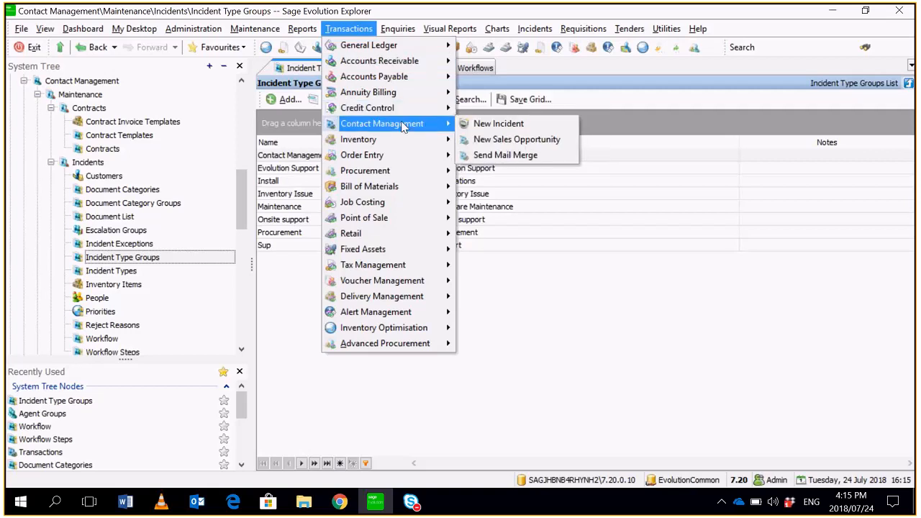
{"action": "left_click", "coordinate": [496, 129]}
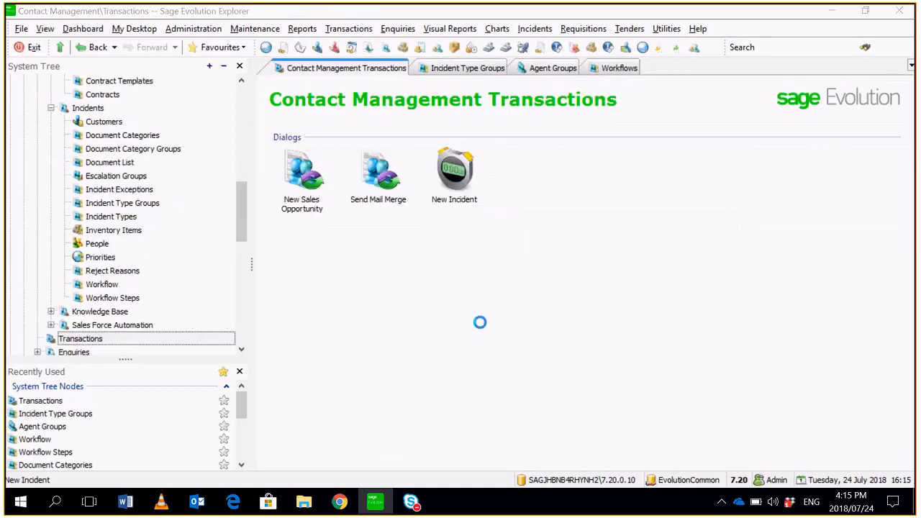
{"action": "left_click", "coordinate": [743, 106]}
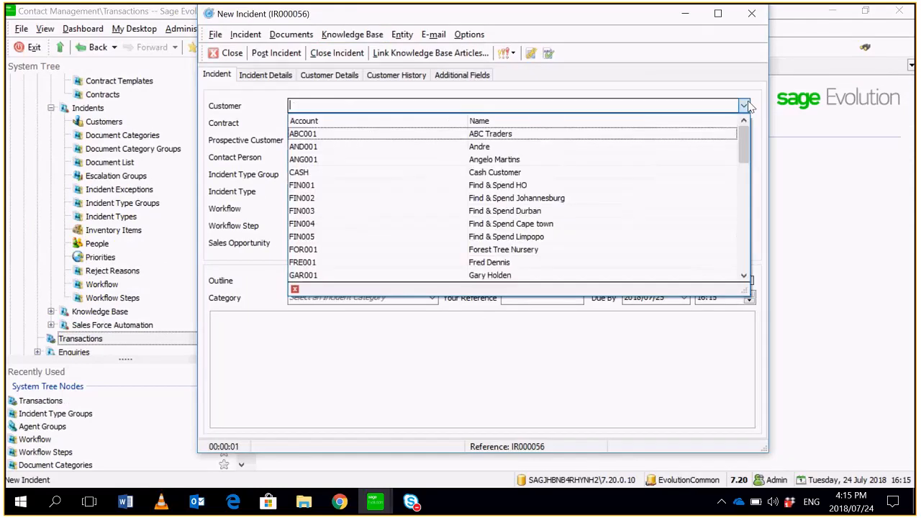
{"action": "left_click", "coordinate": [628, 160]}
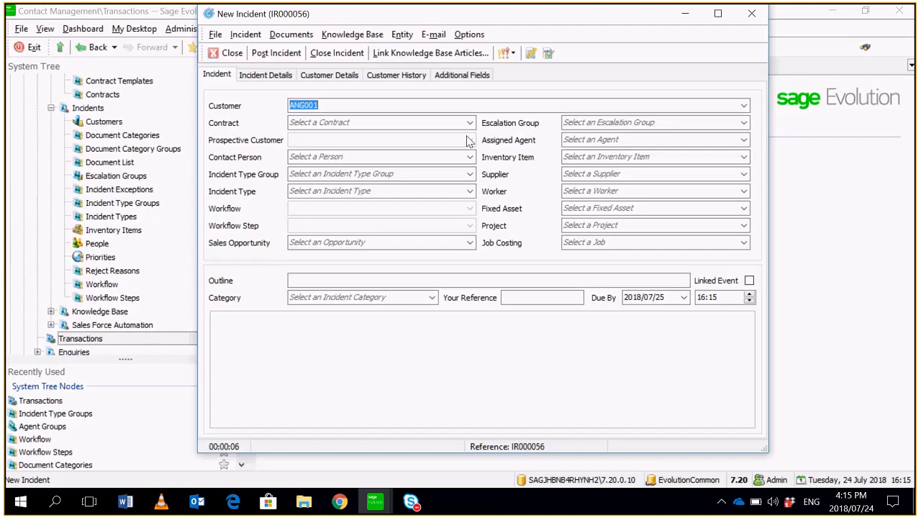
- Set the incident's type group and incident type to Contact Management, and go to its notes area
{"action": "left_click", "coordinate": [470, 174]}
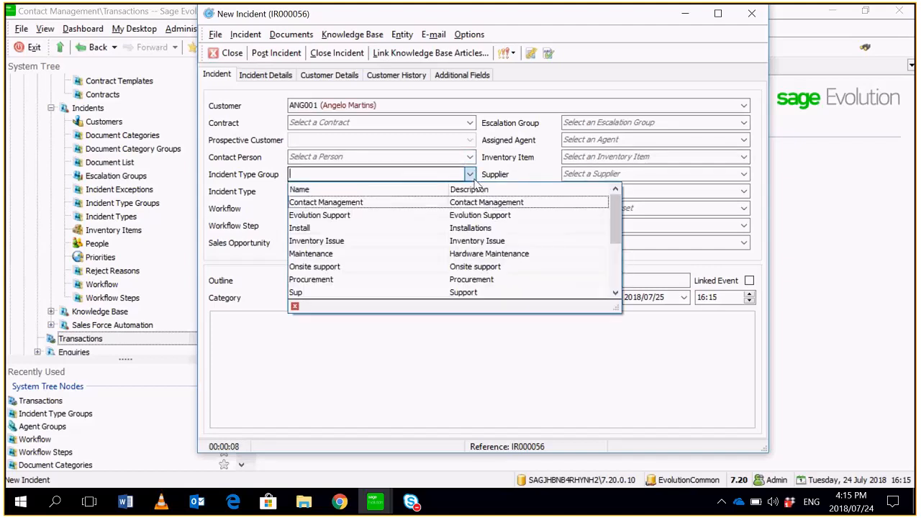
{"action": "left_click", "coordinate": [477, 202]}
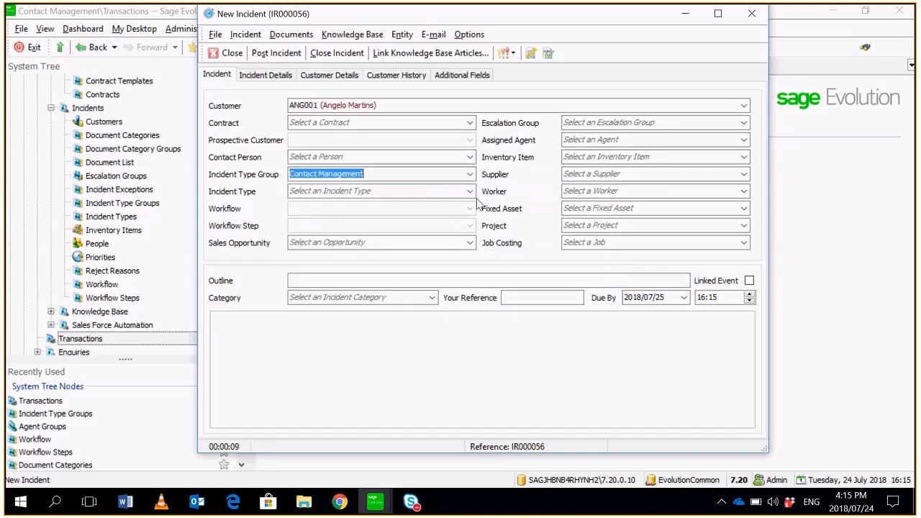
{"action": "left_click", "coordinate": [469, 192]}
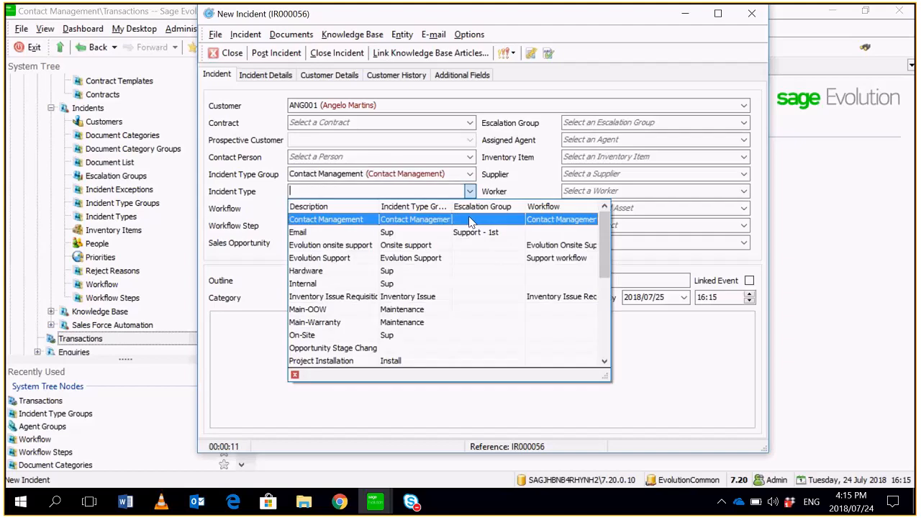
{"action": "left_click", "coordinate": [471, 220]}
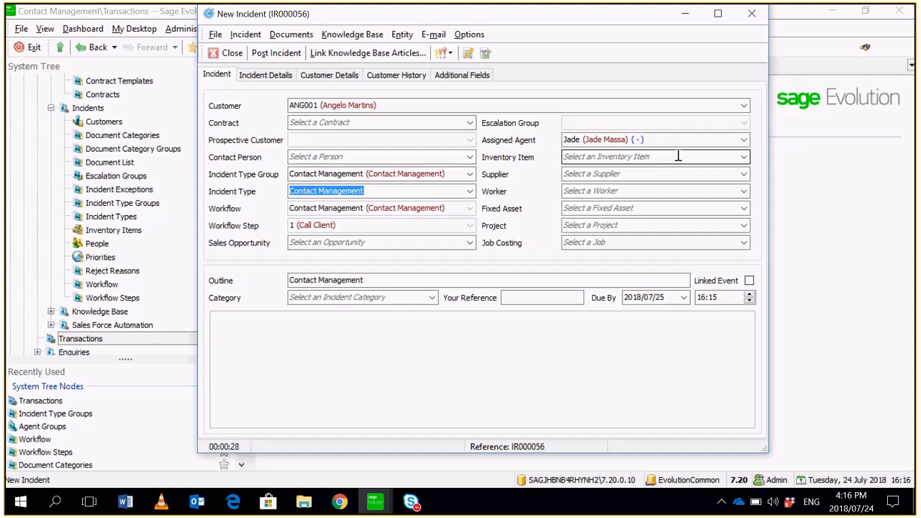
{"action": "left_click", "coordinate": [438, 345]}
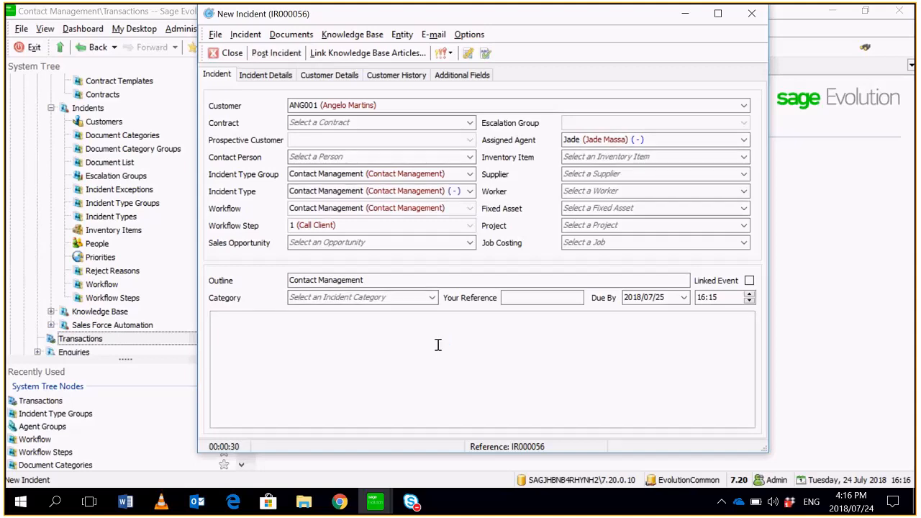
- Enter the note "Please action" on the new Contact Management incident
{"action": "type", "text": "Please action"}
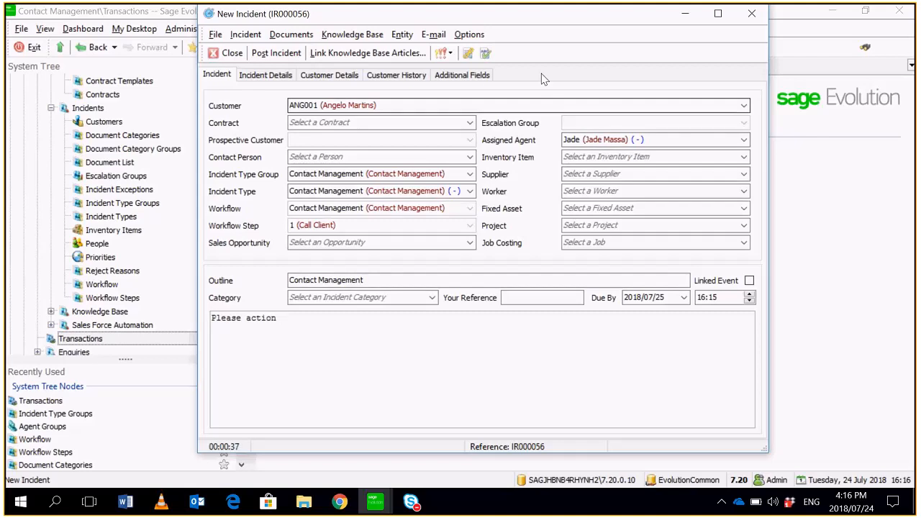
- Set the incident's additional Actual Date field to 2018/07/24 and post the incident
{"action": "left_click", "coordinate": [475, 77]}
{"action": "left_click", "coordinate": [747, 95]}
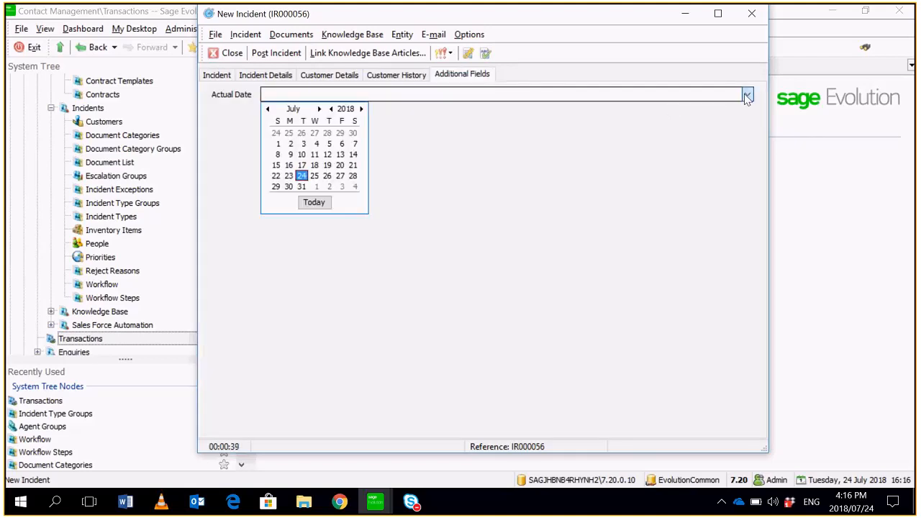
{"action": "left_click", "coordinate": [301, 176]}
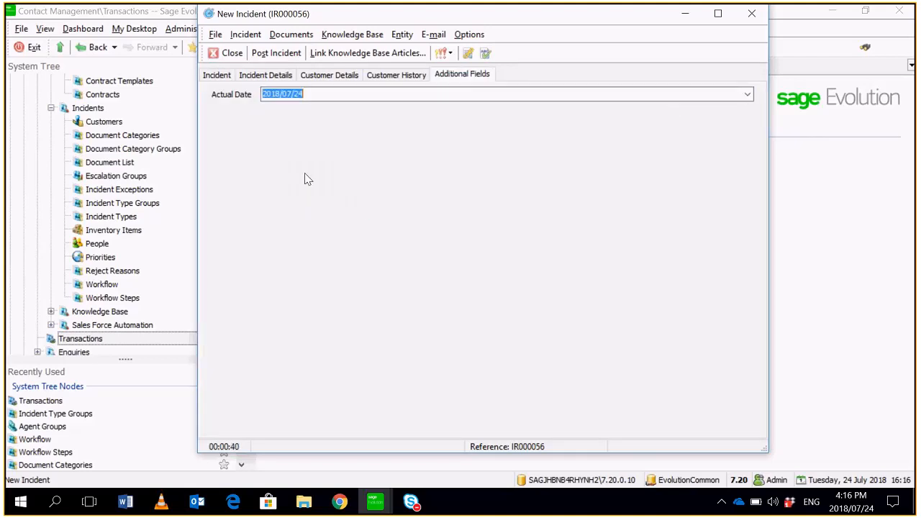
{"action": "left_click", "coordinate": [219, 76]}
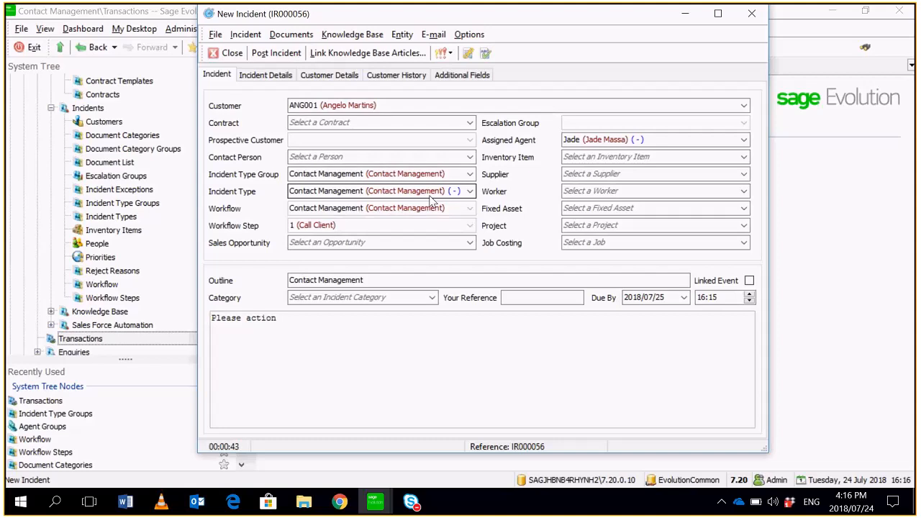
{"action": "left_click", "coordinate": [288, 53]}
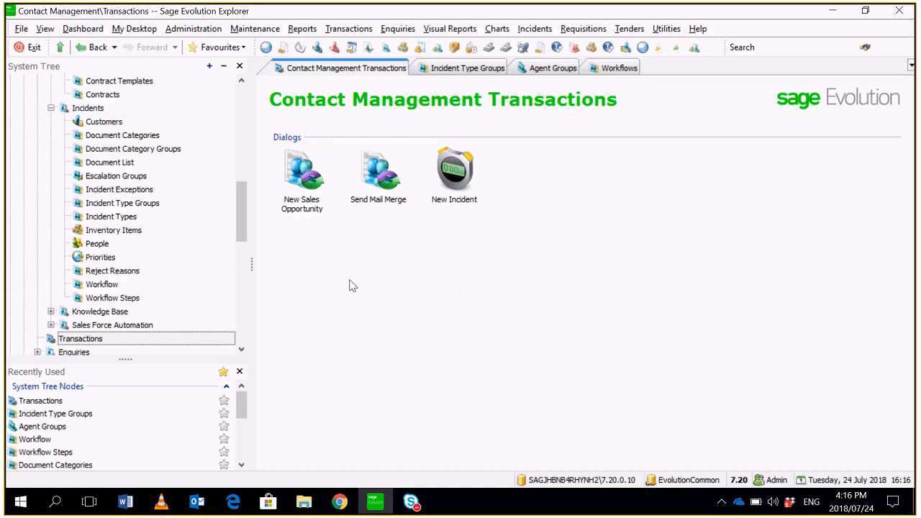
- Log off the Admin session and minimize the Skype for Business window
{"action": "left_click", "coordinate": [21, 29]}
{"action": "left_click", "coordinate": [44, 29]}
{"action": "key", "text": "Left"}
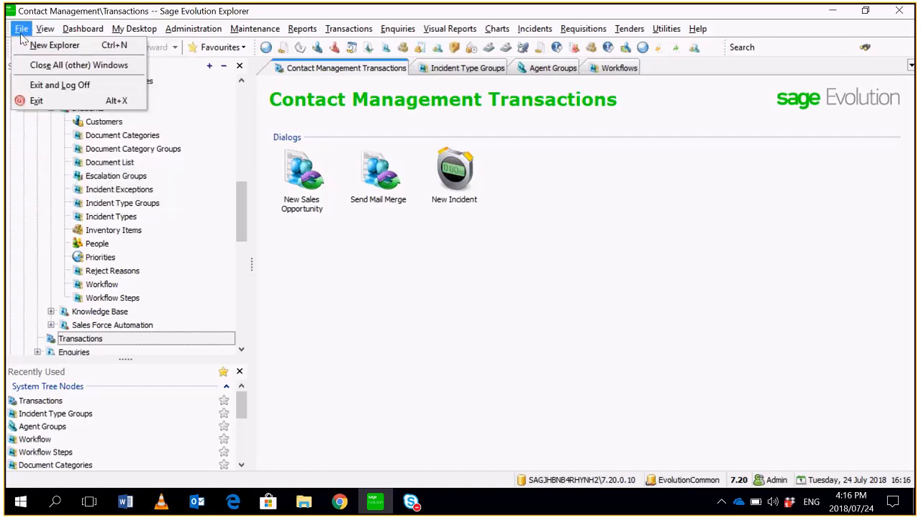
{"action": "left_click", "coordinate": [38, 92]}
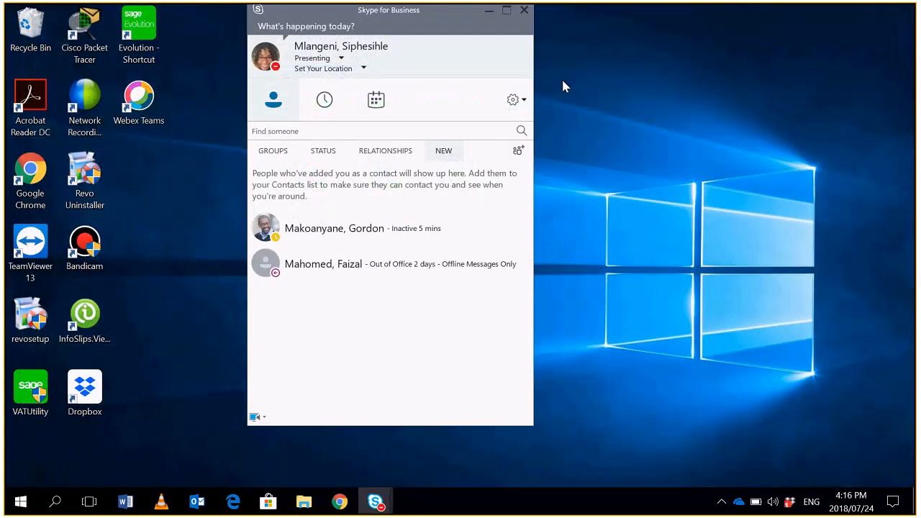
{"action": "left_click", "coordinate": [490, 14]}
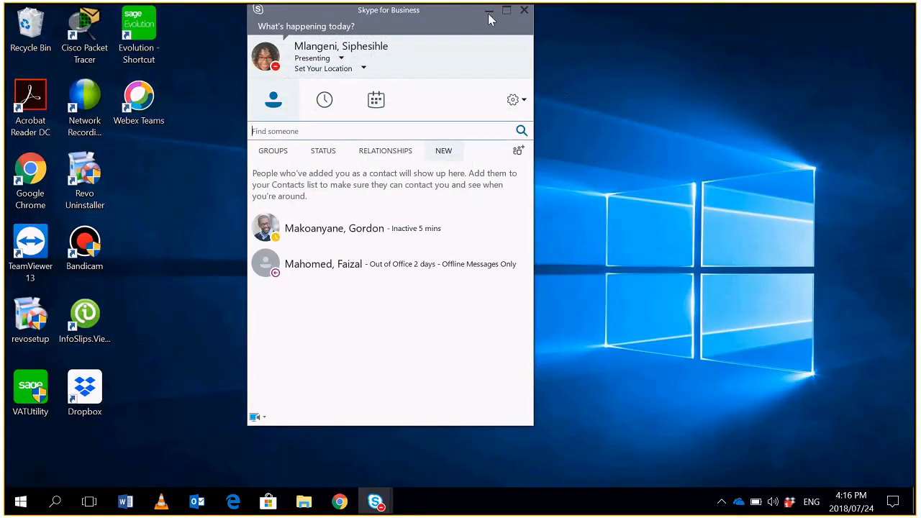
{"action": "left_click", "coordinate": [489, 14]}
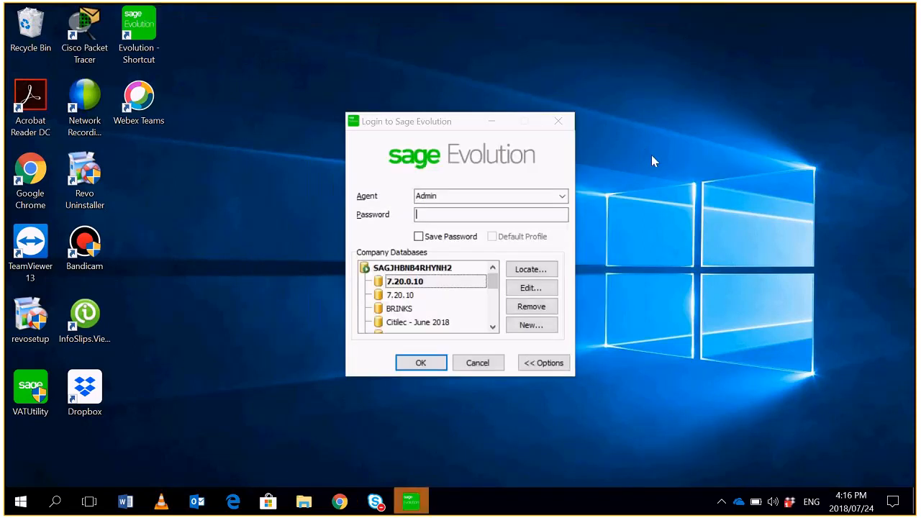
- Log in to company database 7.20.0.10 as the agent assigned to the new incident
{"action": "left_click", "coordinate": [563, 197]}
{"action": "left_click", "coordinate": [508, 246]}
{"action": "left_click", "coordinate": [563, 197]}
{"action": "left_click", "coordinate": [489, 239]}
{"action": "left_click", "coordinate": [421, 363]}
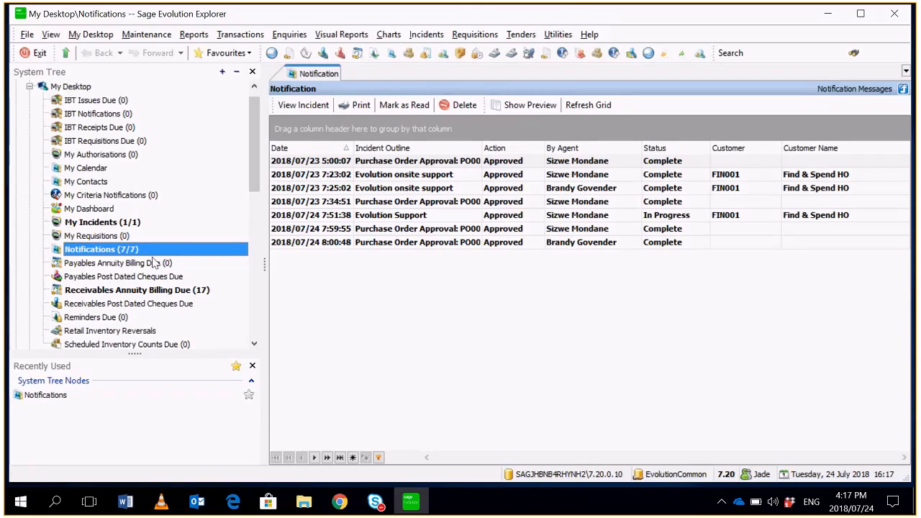
- Open the Contact Management incident from My Incidents, and approve it through a new action noted "Called client"
{"action": "left_click", "coordinate": [115, 223]}
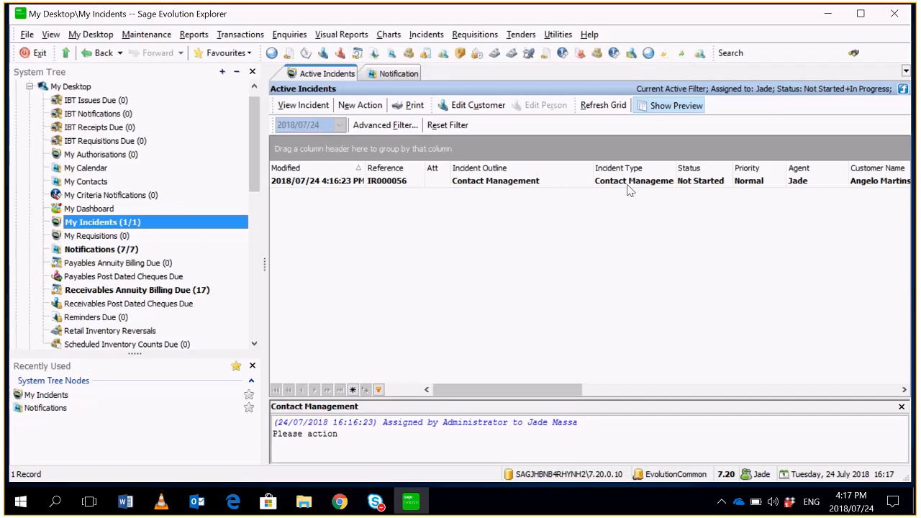
{"action": "double_click", "coordinate": [543, 182]}
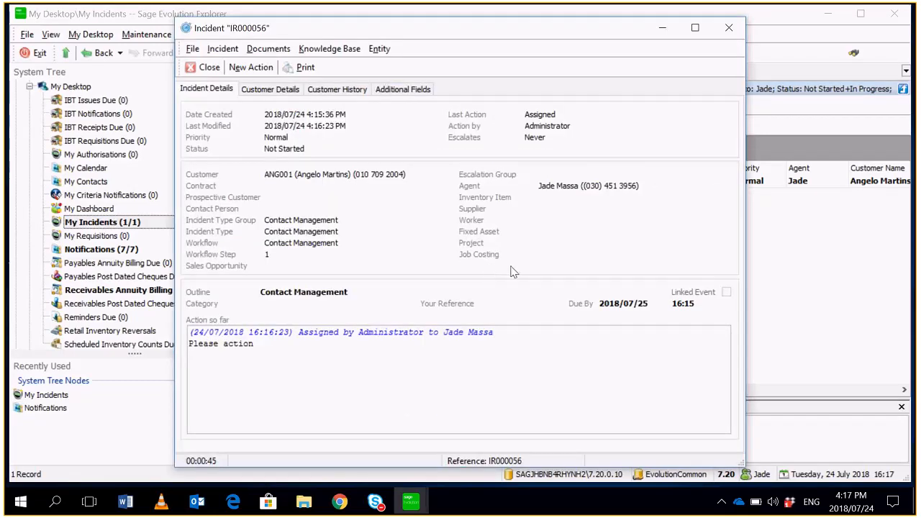
{"action": "left_click", "coordinate": [250, 67]}
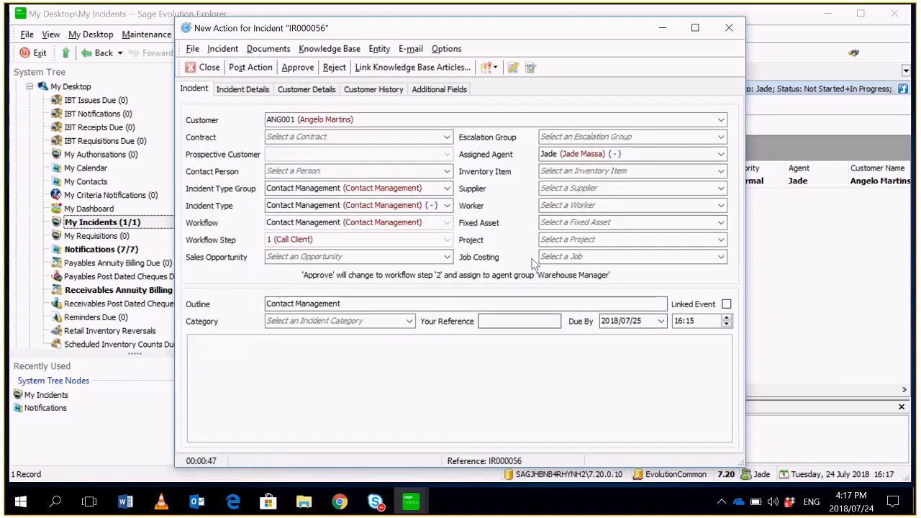
{"action": "left_click", "coordinate": [691, 367]}
{"action": "type", "text": "Called"}
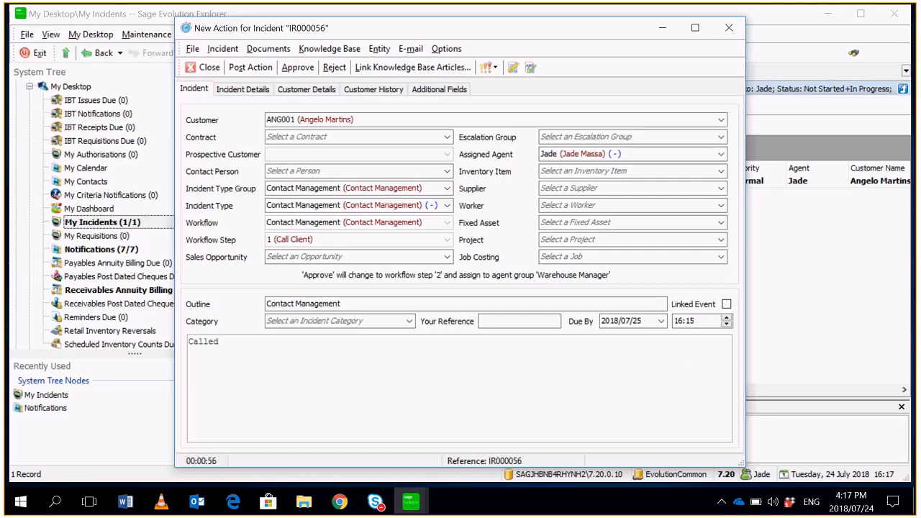
{"action": "type", "text": " client"}
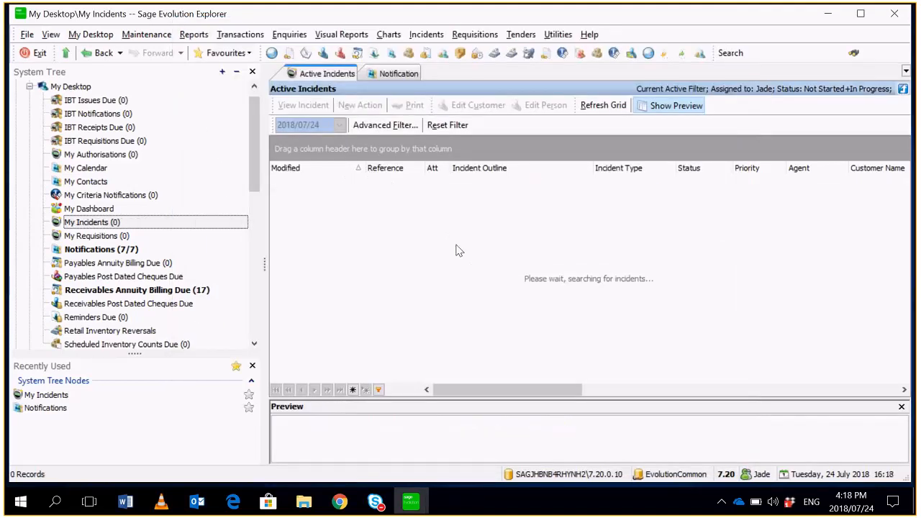
- Log off and log back in as the Warehouse Manager group's agent, dismissing the What's New window
{"action": "left_click", "coordinate": [27, 35]}
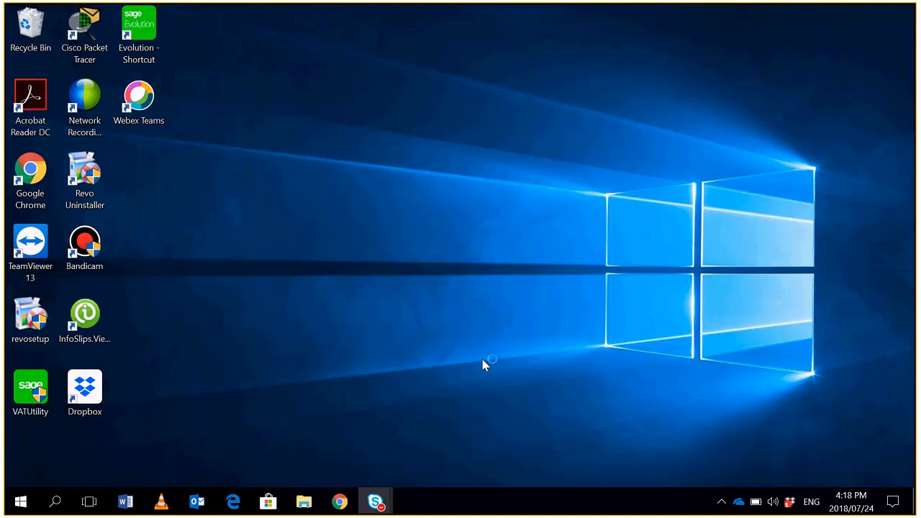
{"action": "left_click", "coordinate": [562, 196]}
{"action": "left_click", "coordinate": [554, 257]}
{"action": "left_click", "coordinate": [533, 215]}
{"action": "key", "text": "Return"}
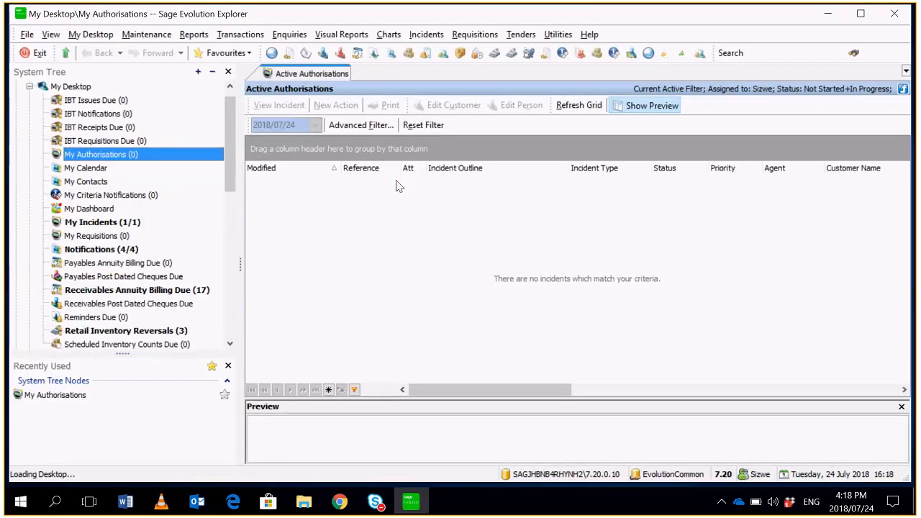
{"action": "left_click", "coordinate": [650, 379]}
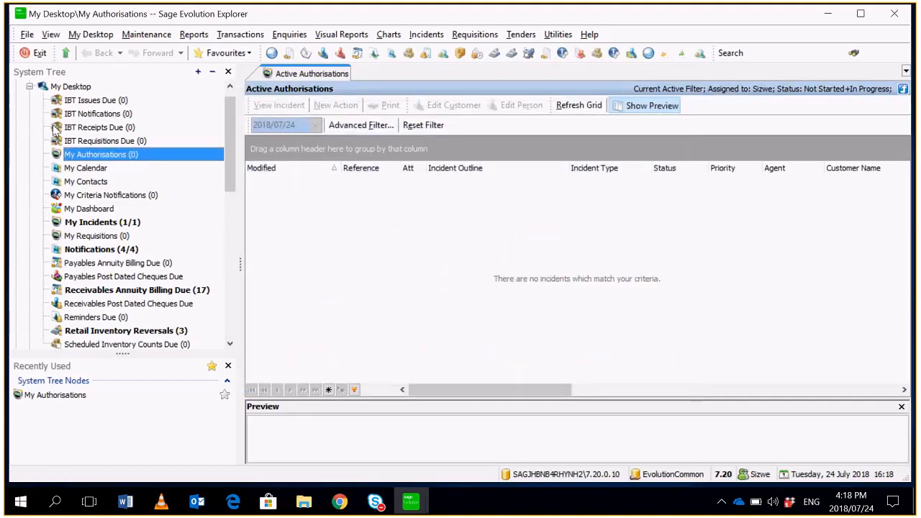
- Open the Contact Management incident from My Incidents and start a new action on it
{"action": "left_click", "coordinate": [94, 235]}
{"action": "left_click", "coordinate": [102, 225]}
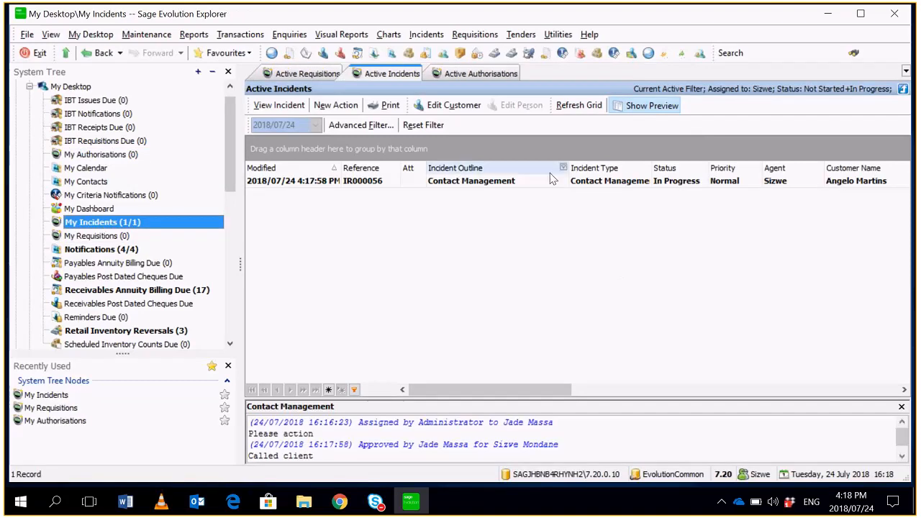
{"action": "left_click", "coordinate": [525, 184]}
{"action": "double_click", "coordinate": [525, 189]}
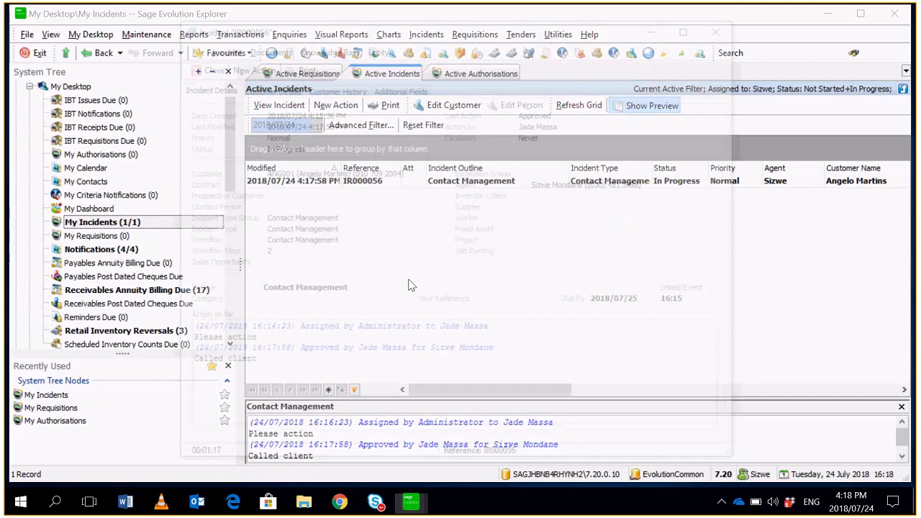
{"action": "left_click", "coordinate": [247, 66]}
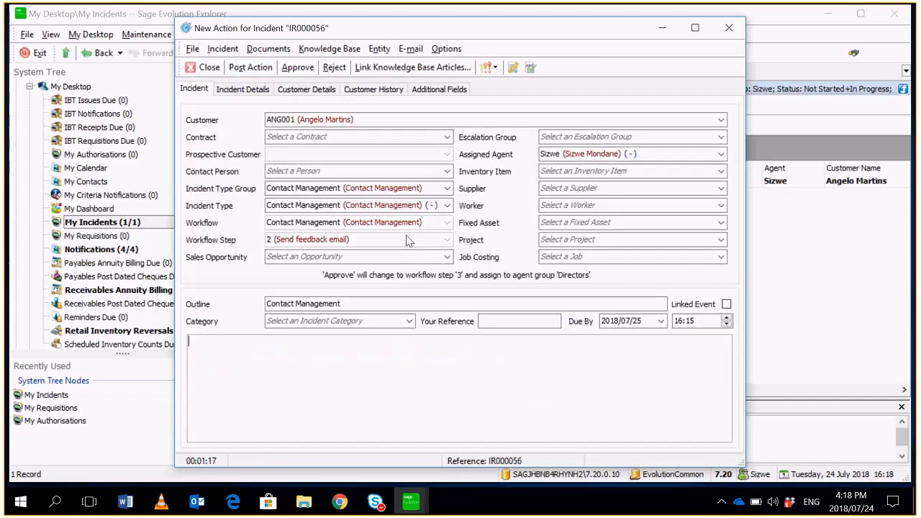
- Approve the incident with the note "Sent email", and log off this agent's session
{"action": "left_click", "coordinate": [461, 337]}
{"action": "type", "text": "Sent email"}
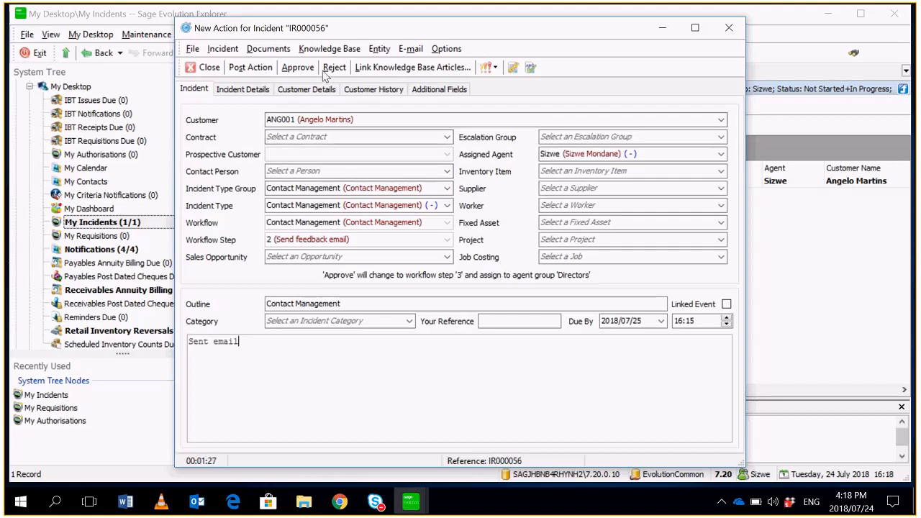
{"action": "left_click", "coordinate": [299, 67]}
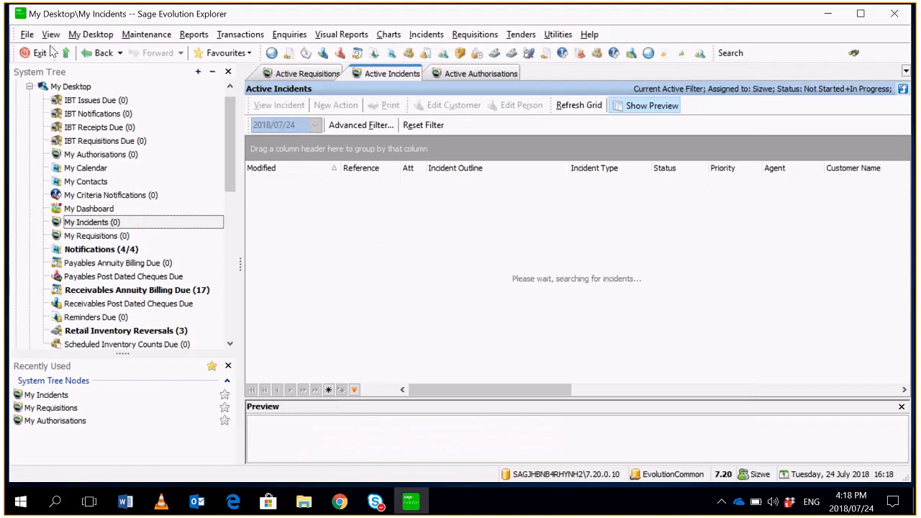
{"action": "left_click", "coordinate": [27, 36]}
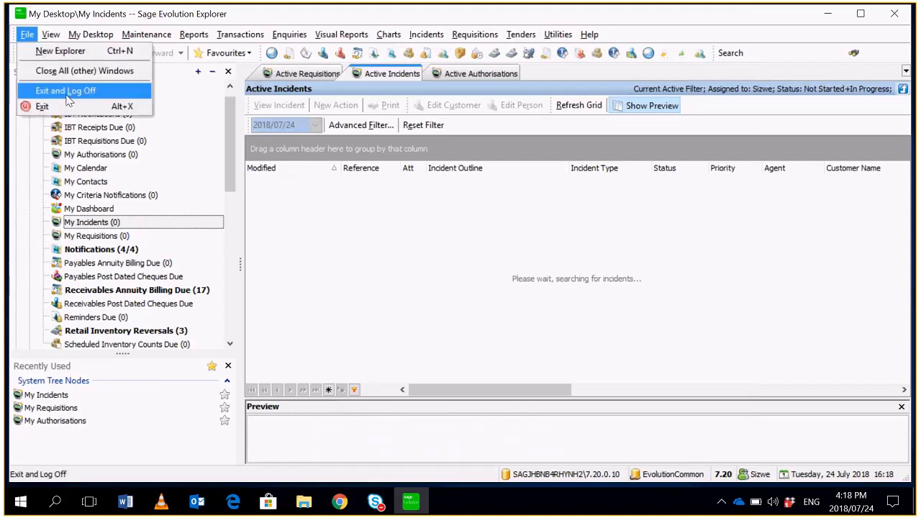
{"action": "left_click", "coordinate": [67, 95]}
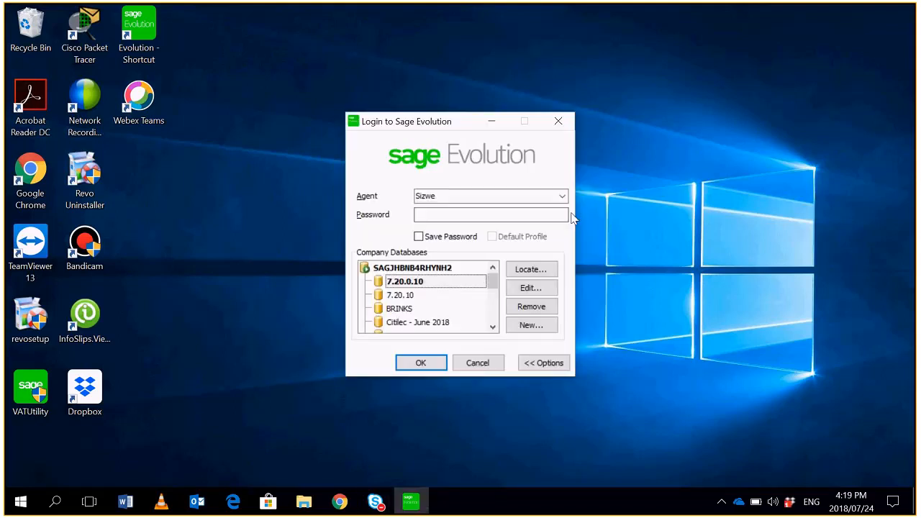
{"action": "left_click", "coordinate": [563, 197]}
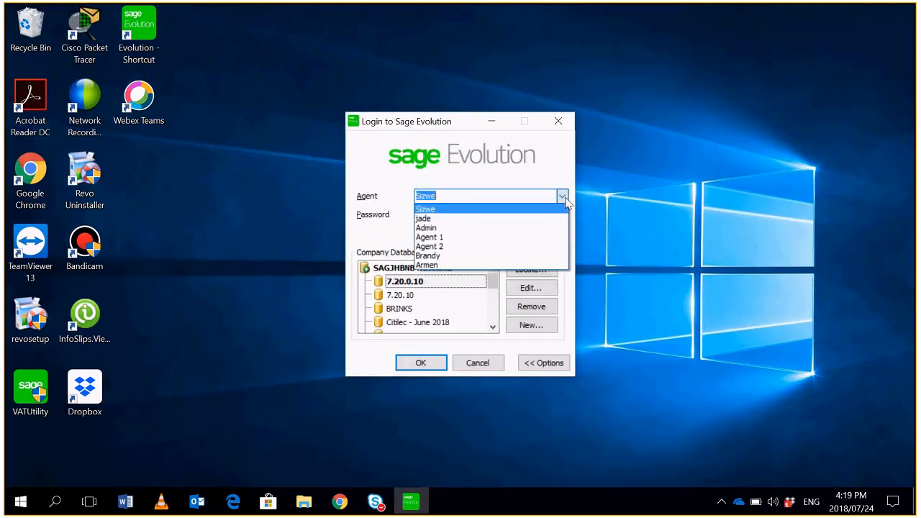
{"action": "left_click", "coordinate": [542, 246]}
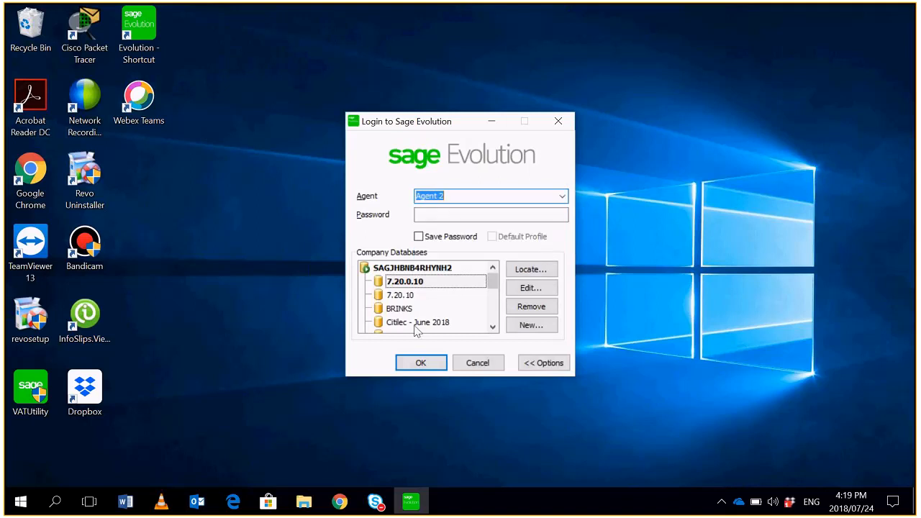
{"action": "left_click", "coordinate": [421, 363]}
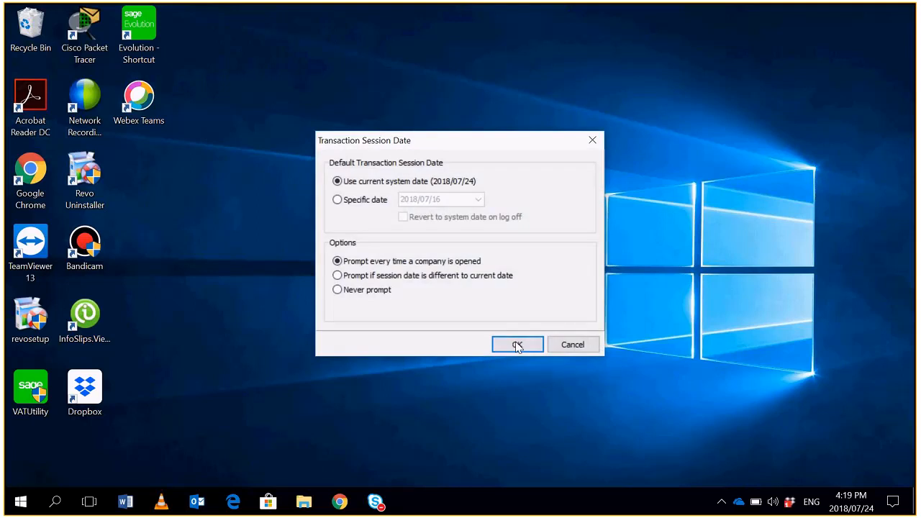
{"action": "left_click", "coordinate": [517, 345]}
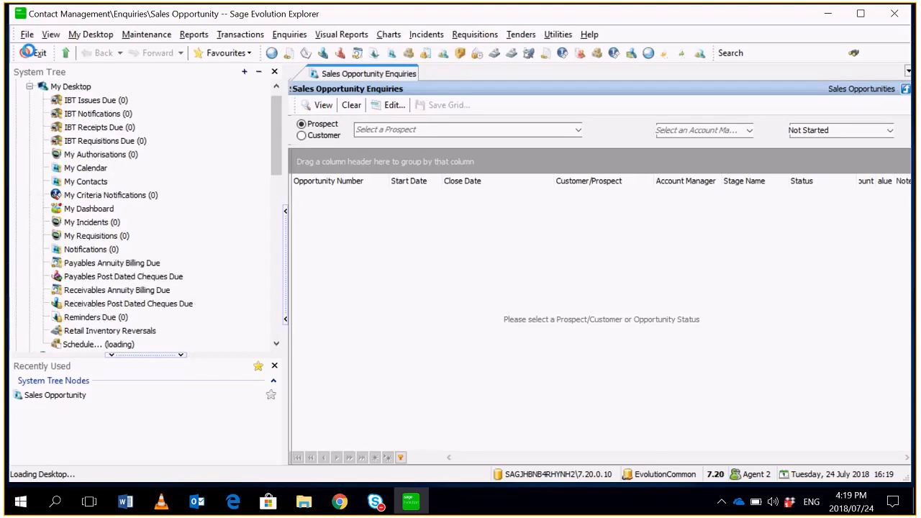
{"action": "left_click", "coordinate": [26, 34]}
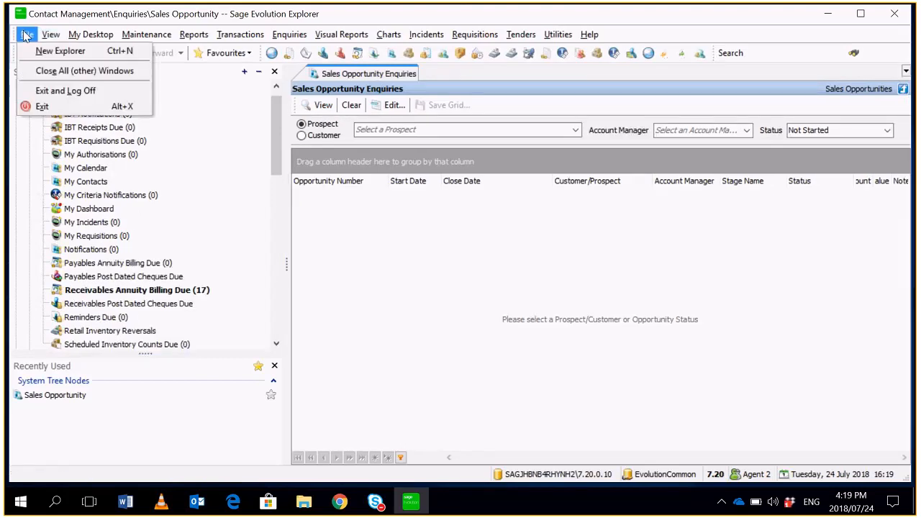
{"action": "left_click", "coordinate": [58, 96]}
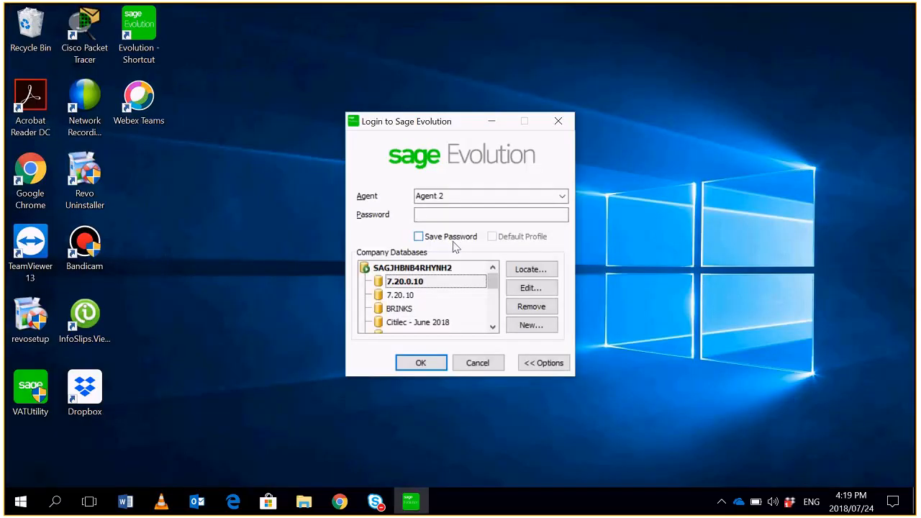
- Log in as the Directors group's agent, dismiss the What's New window, and open the Contact Management incident from My Incidents
{"action": "left_click", "coordinate": [563, 196]}
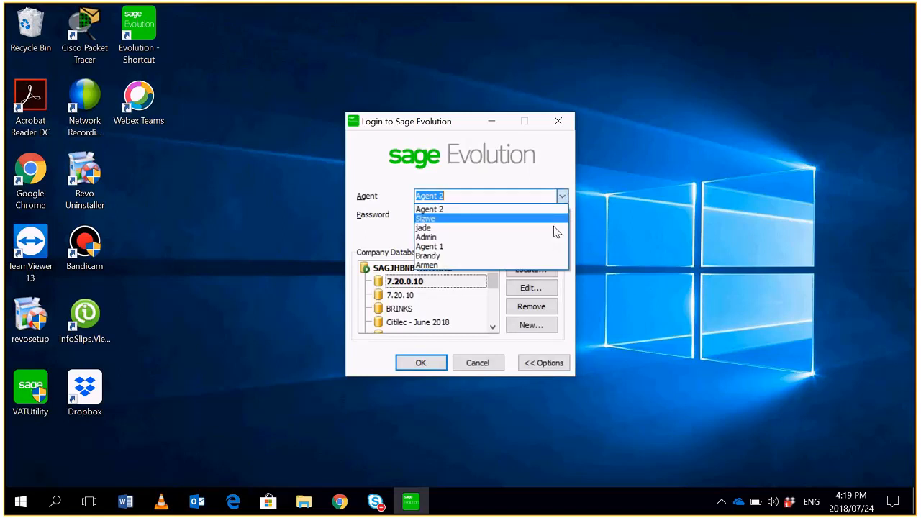
{"action": "left_click", "coordinate": [551, 256]}
{"action": "left_click", "coordinate": [423, 363]}
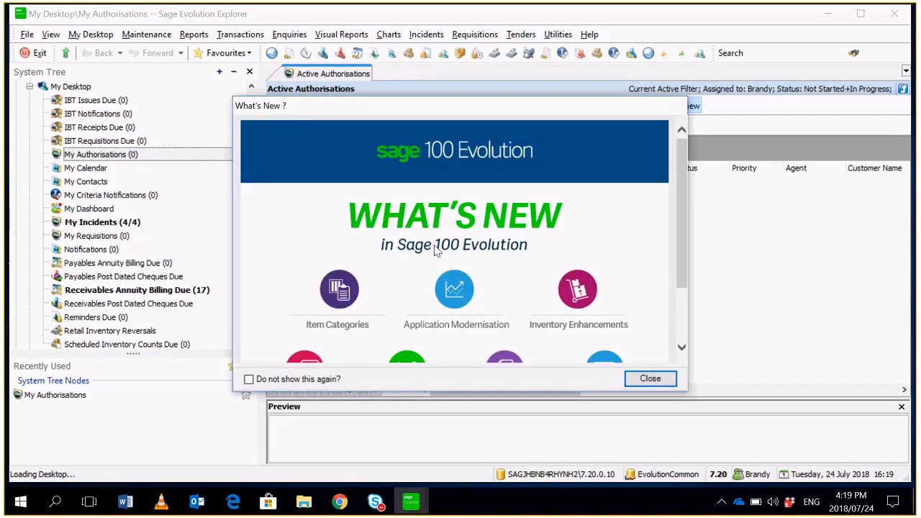
{"action": "left_click", "coordinate": [650, 378]}
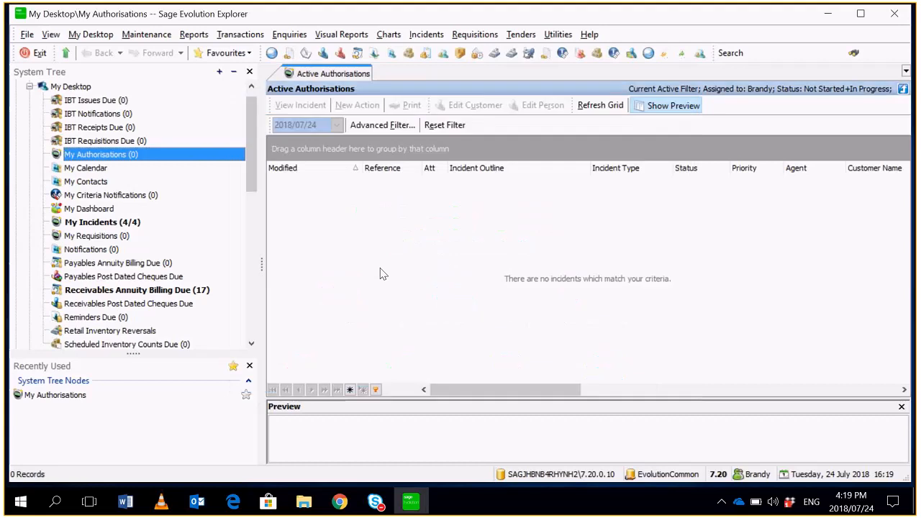
{"action": "left_click", "coordinate": [173, 223]}
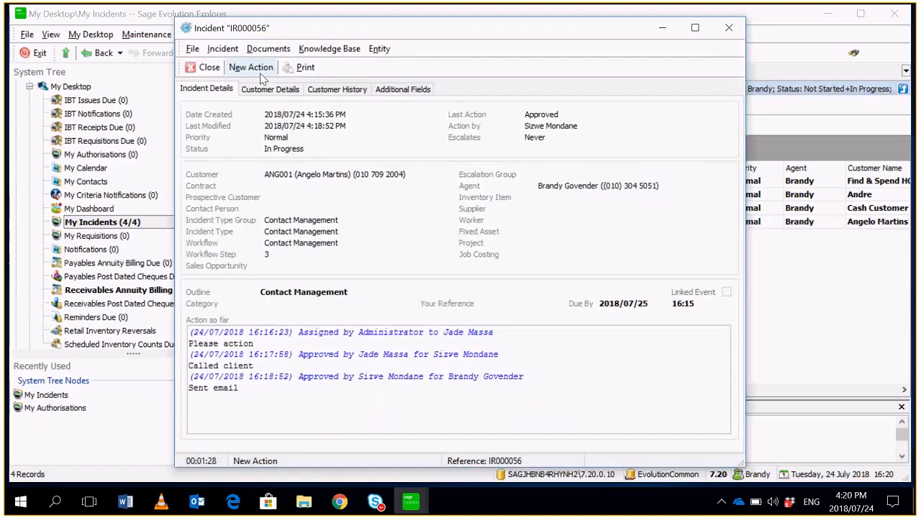
- Start a new action on the open Contact Management incident, enter the note "Close this incident", and approve it
{"action": "left_click", "coordinate": [249, 68]}
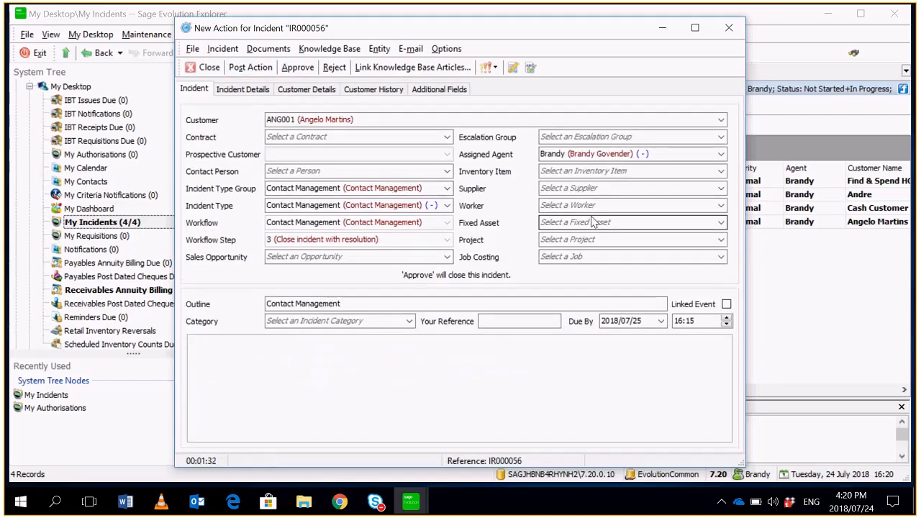
{"action": "type", "text": "Cl"}
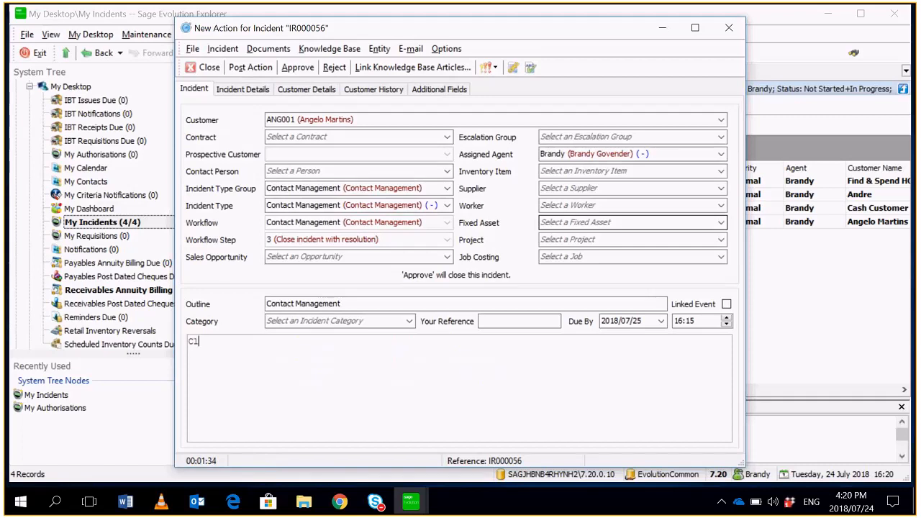
{"action": "type", "text": "ose"}
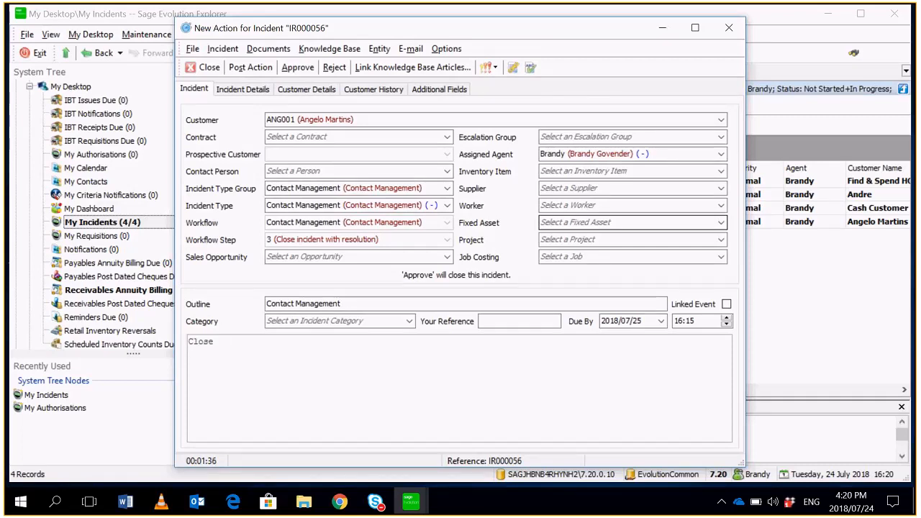
{"action": "type", "text": " this incident"}
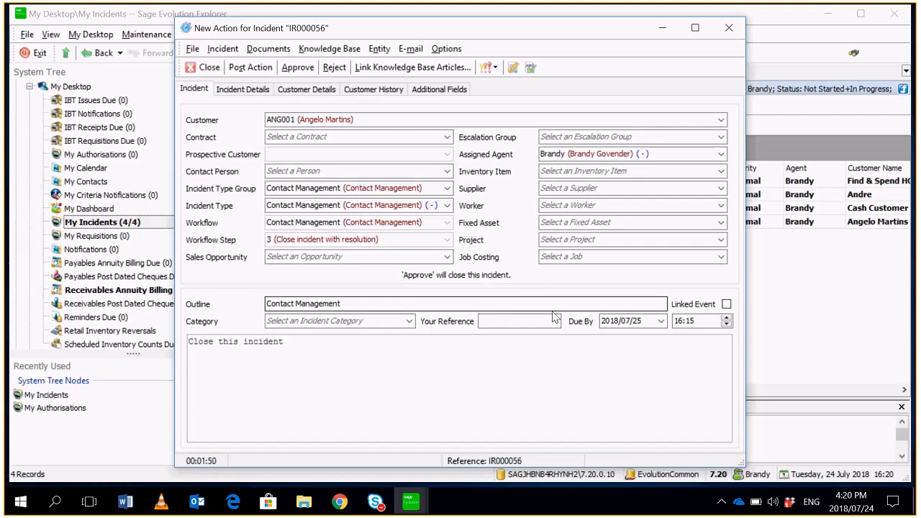
{"action": "left_click", "coordinate": [297, 67]}
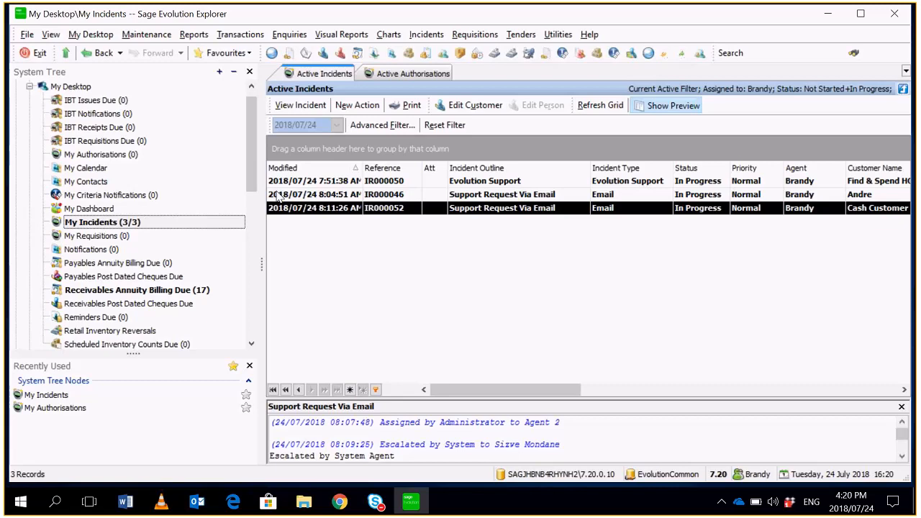
- Log off and log back in as the Admin agent, cancelling the script error, accepting the current system date, and dismissing the What's New window
{"action": "left_click", "coordinate": [27, 35]}
{"action": "left_click", "coordinate": [45, 94]}
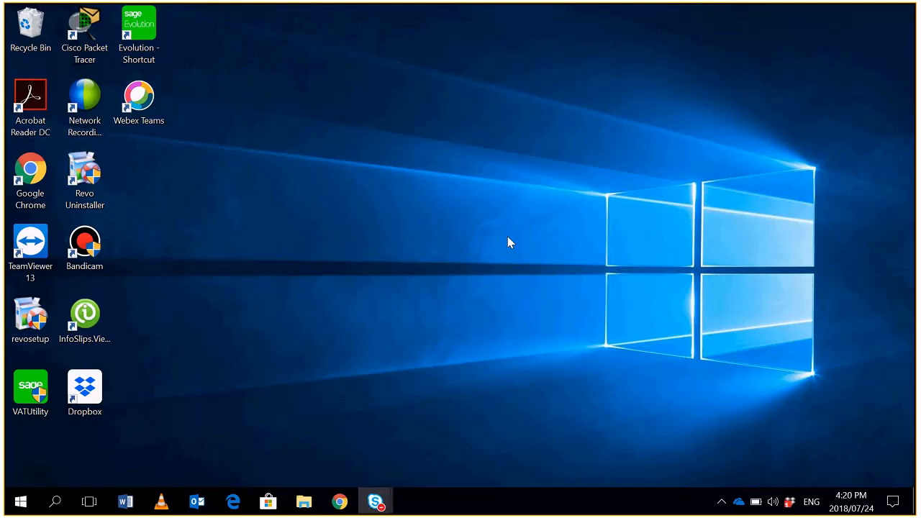
{"action": "left_click", "coordinate": [562, 197]}
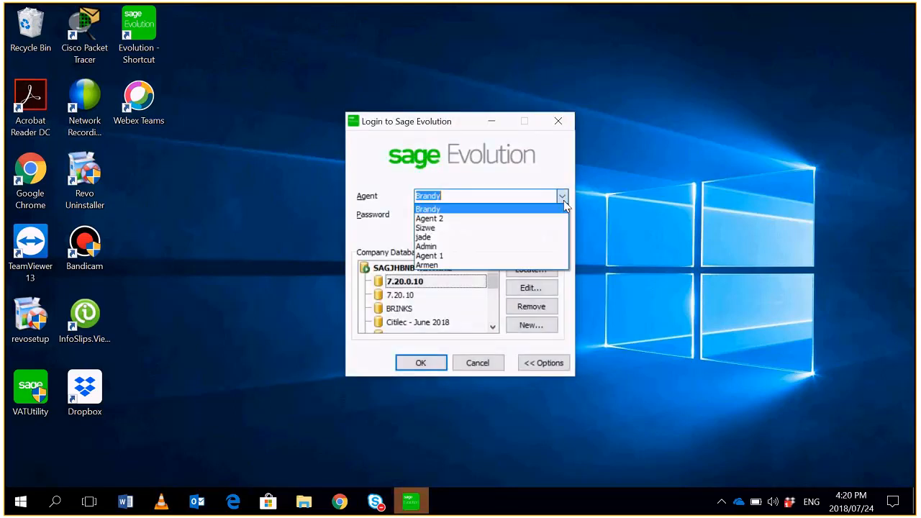
{"action": "left_click", "coordinate": [452, 247]}
{"action": "left_click", "coordinate": [500, 213]}
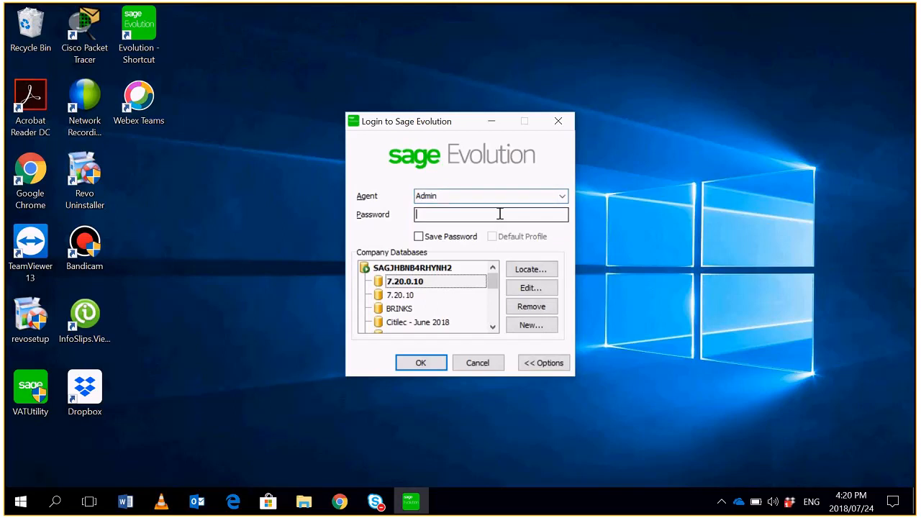
{"action": "key", "text": "Return"}
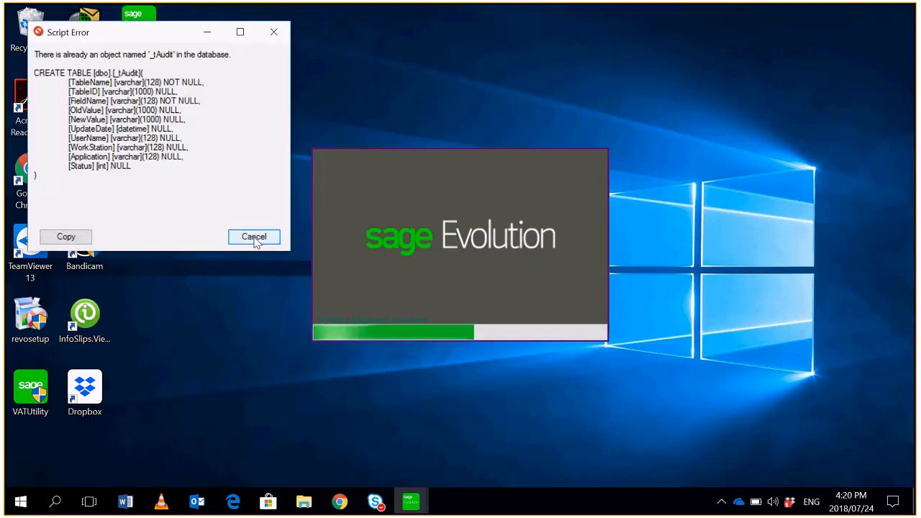
{"action": "left_click", "coordinate": [254, 237]}
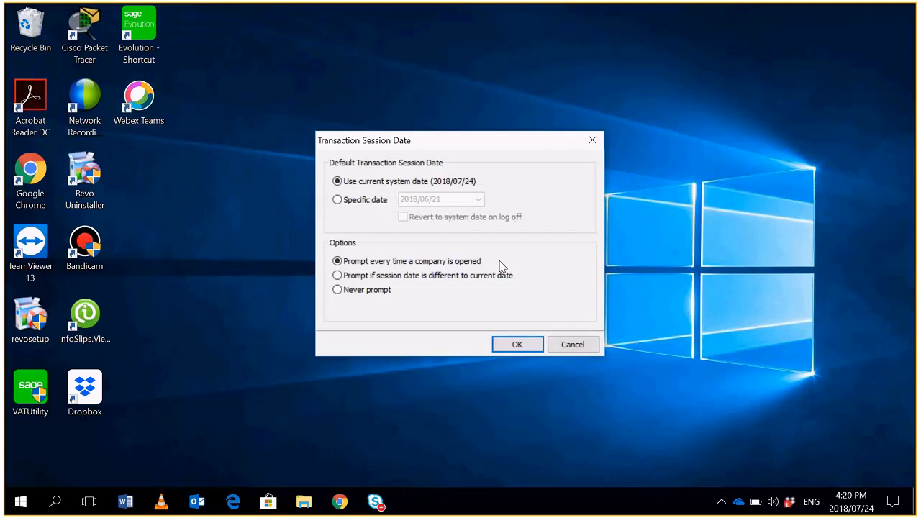
{"action": "left_click", "coordinate": [515, 346]}
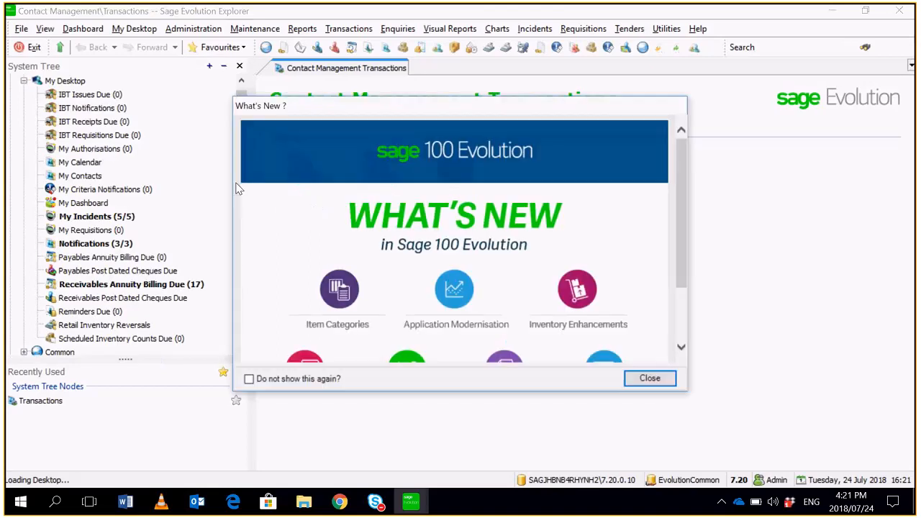
{"action": "left_click", "coordinate": [650, 378]}
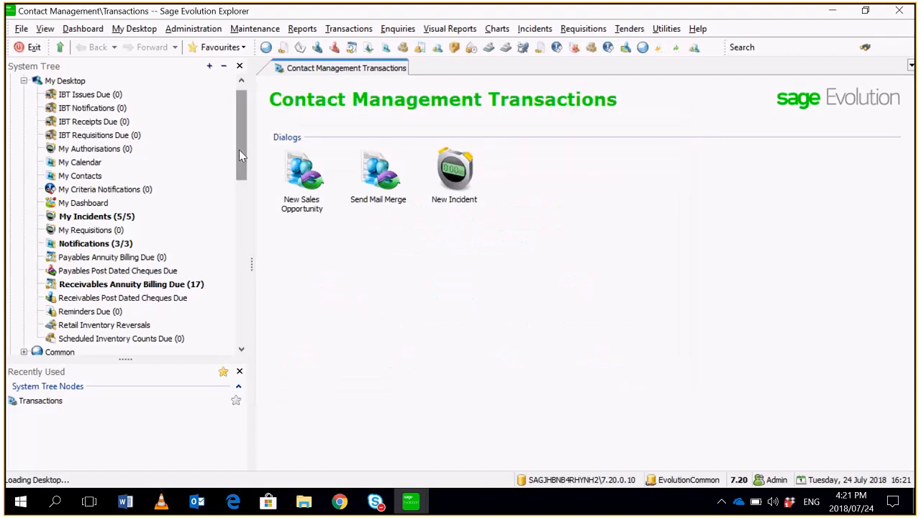
- Open the Workflow Steps list in Contact Management's incident maintenance and examine the PO Approval 1, 2 and 3 steps
{"action": "left_click_drag", "start_coordinate": [240, 149], "coordinate": [251, 274]}
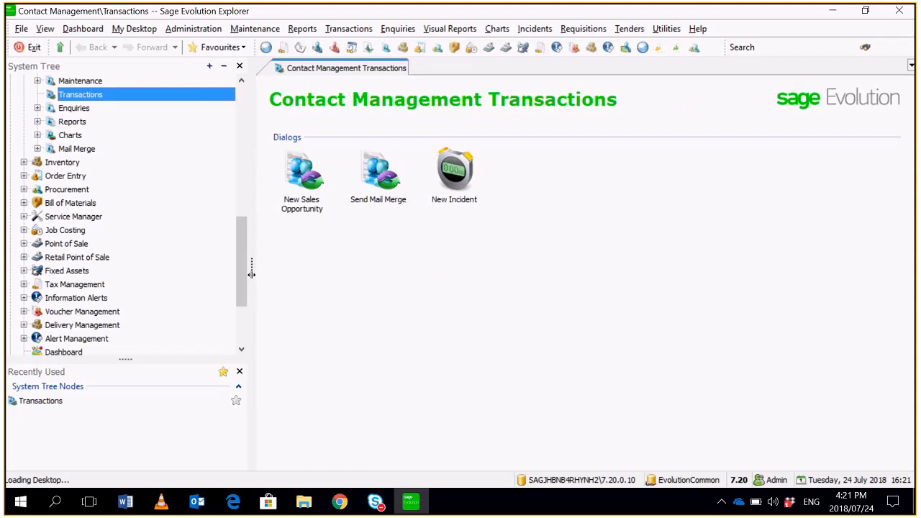
{"action": "left_click_drag", "start_coordinate": [242, 240], "coordinate": [242, 212]}
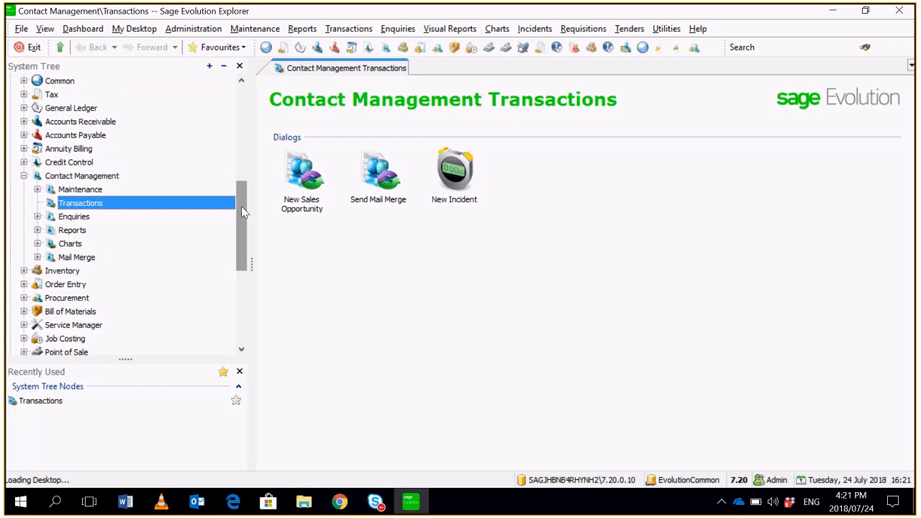
{"action": "left_click", "coordinate": [97, 177]}
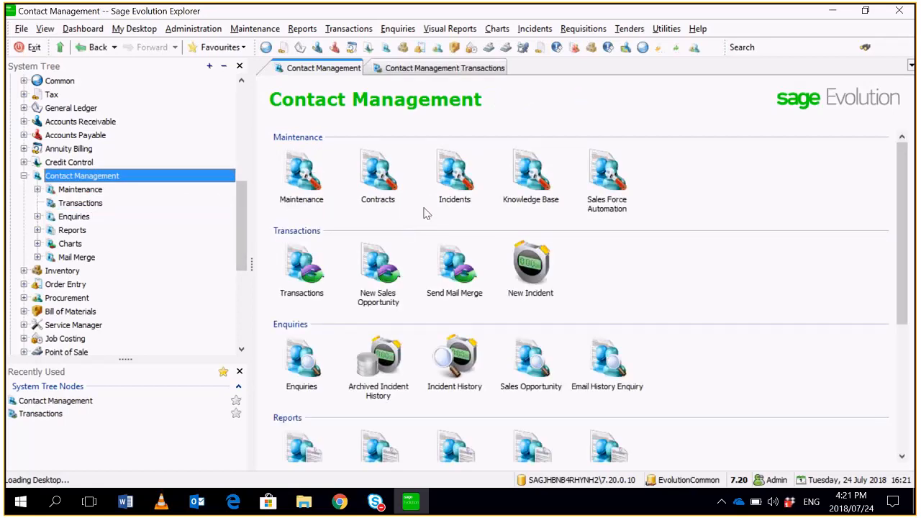
{"action": "left_click", "coordinate": [452, 188]}
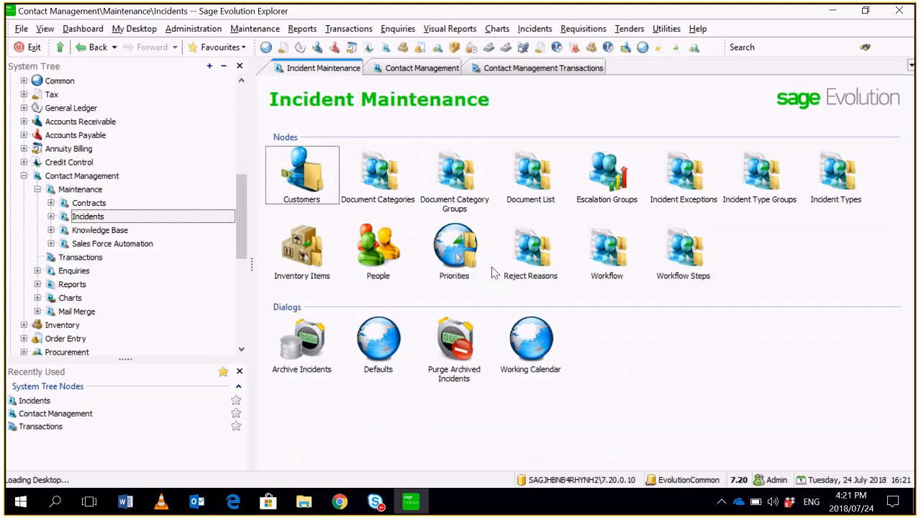
{"action": "left_click", "coordinate": [683, 252]}
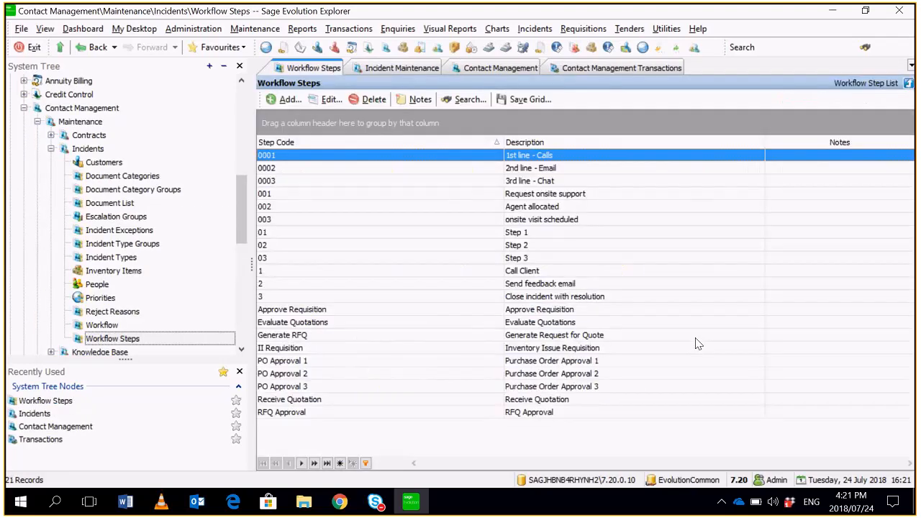
{"action": "left_click", "coordinate": [619, 360]}
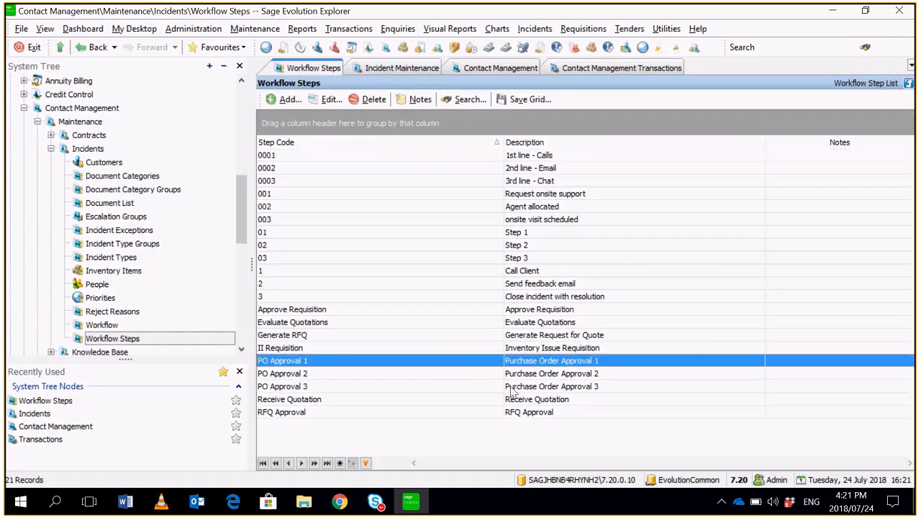
{"action": "left_click", "coordinate": [526, 373]}
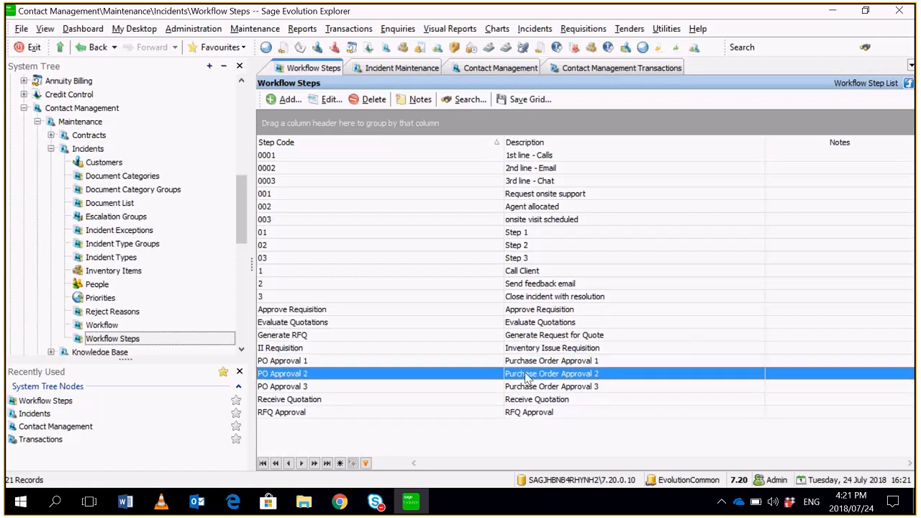
{"action": "left_click", "coordinate": [535, 393]}
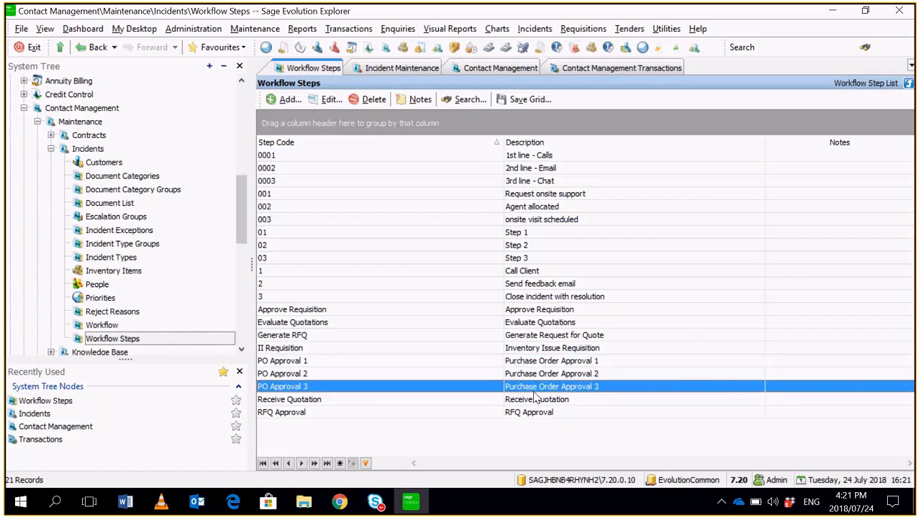
{"action": "double_click", "coordinate": [479, 361]}
{"action": "left_click", "coordinate": [529, 284]}
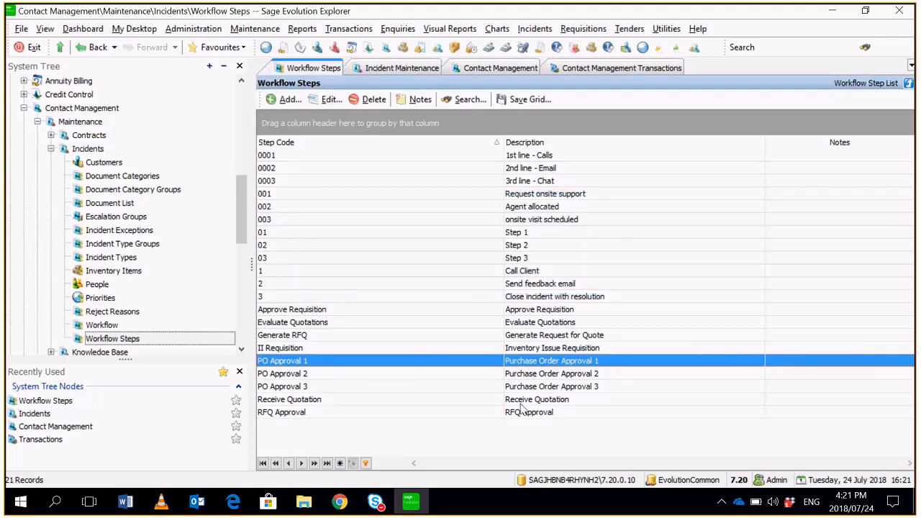
- Open the Purchase Order Approval workflow, examine its steps and assigned agent groups, and close it
{"action": "left_click", "coordinate": [102, 325]}
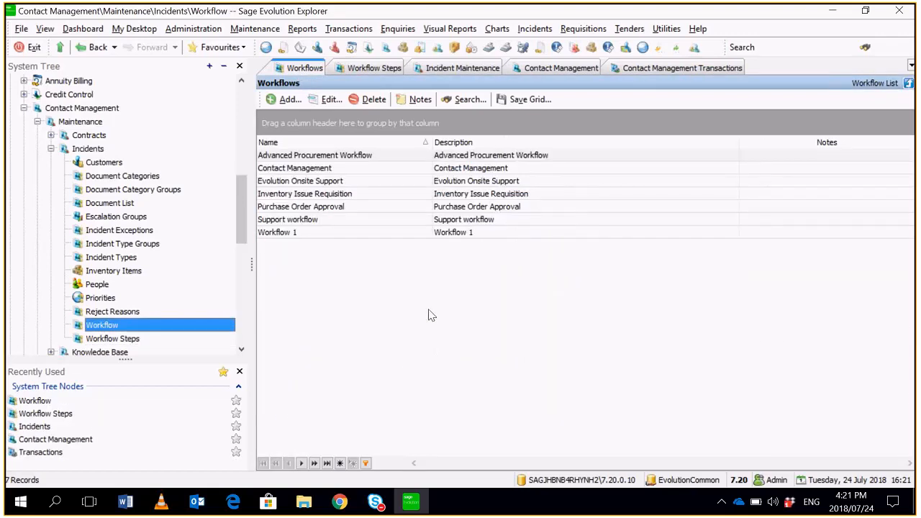
{"action": "double_click", "coordinate": [330, 209]}
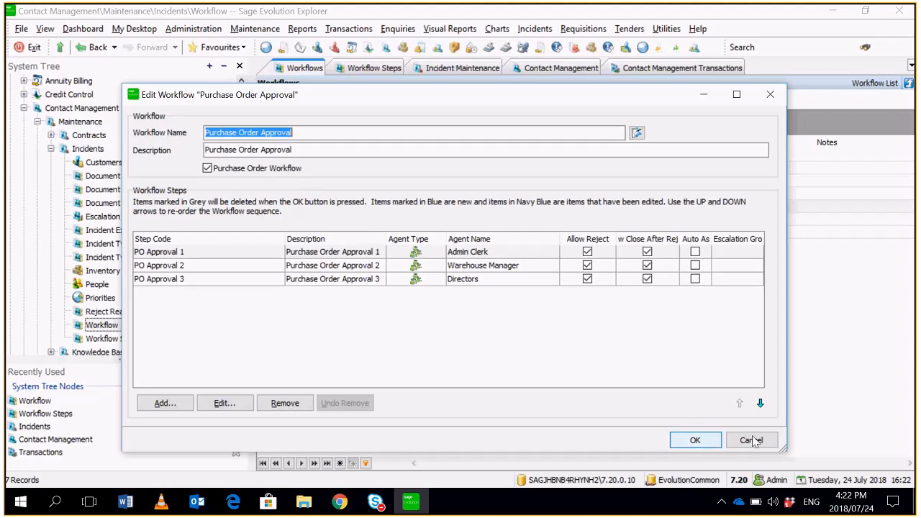
{"action": "left_click", "coordinate": [692, 439]}
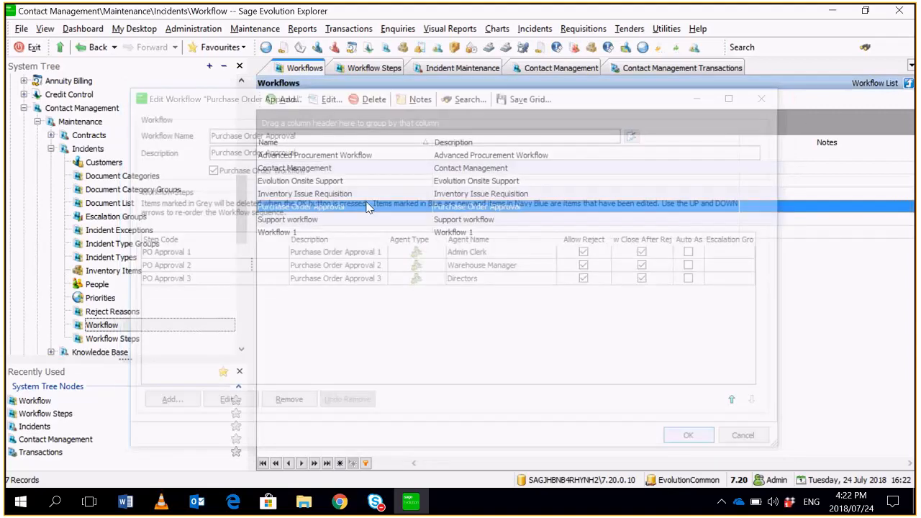
- Review the Purchase Order Approval incident type's group, workflow and options, and view the Incident Type Groups list
{"action": "mouse_move", "coordinate": [244, 228]}
{"action": "left_mouse_down"}
{"action": "mouse_move", "coordinate": [245, 246]}
{"action": "mouse_move", "coordinate": [243, 235]}
{"action": "left_mouse_up"}
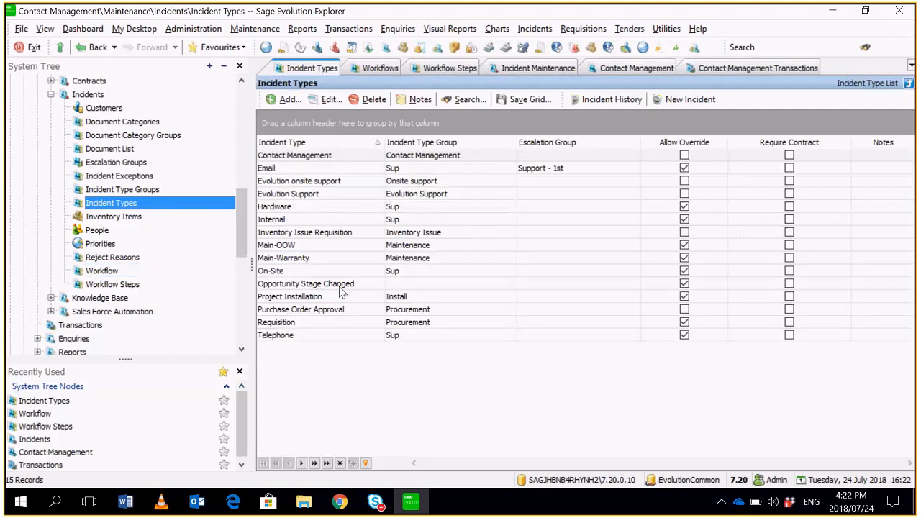
{"action": "left_click", "coordinate": [370, 311]}
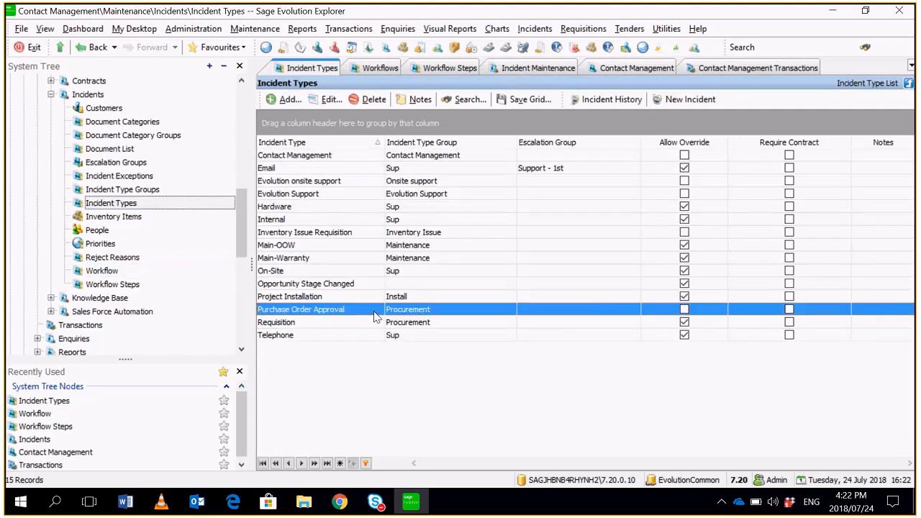
{"action": "double_click", "coordinate": [420, 314]}
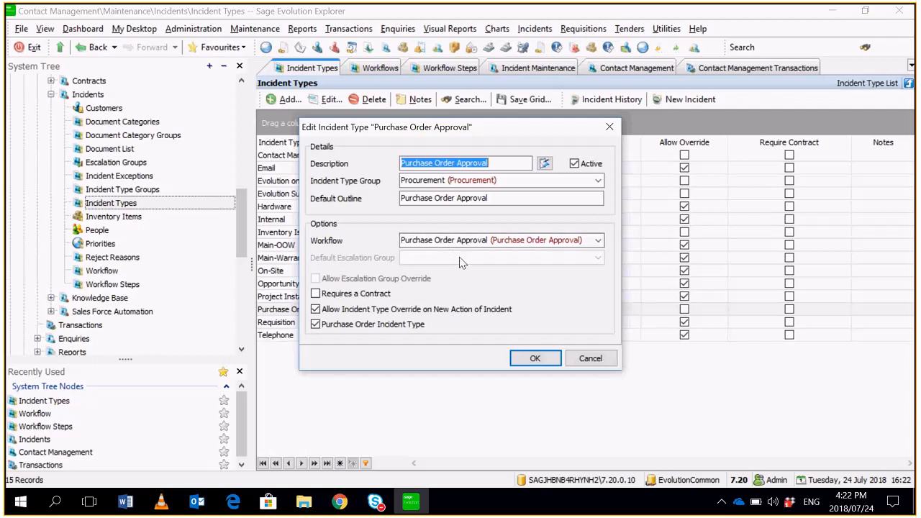
{"action": "left_click", "coordinate": [534, 358]}
{"action": "left_click", "coordinate": [137, 189]}
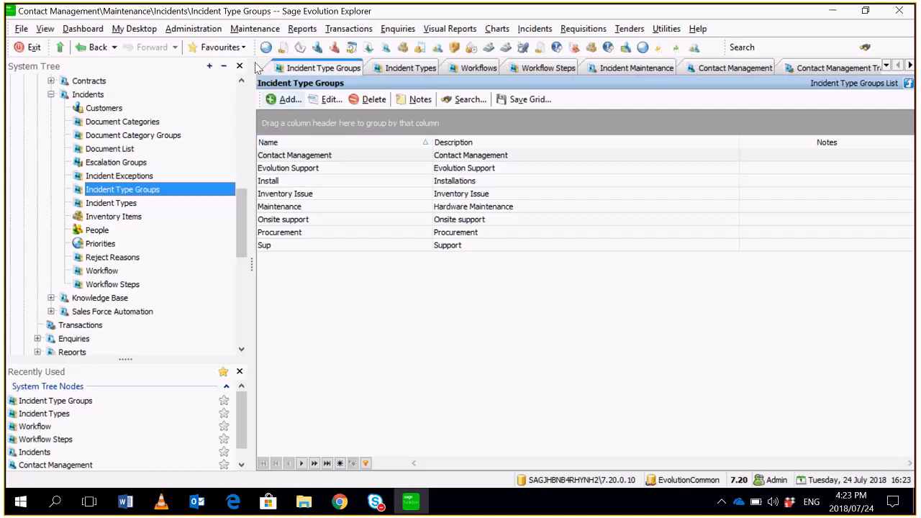
- Open Agent 1's record from the Agents list and view its purchase order authorisation settings
{"action": "left_click", "coordinate": [193, 28]}
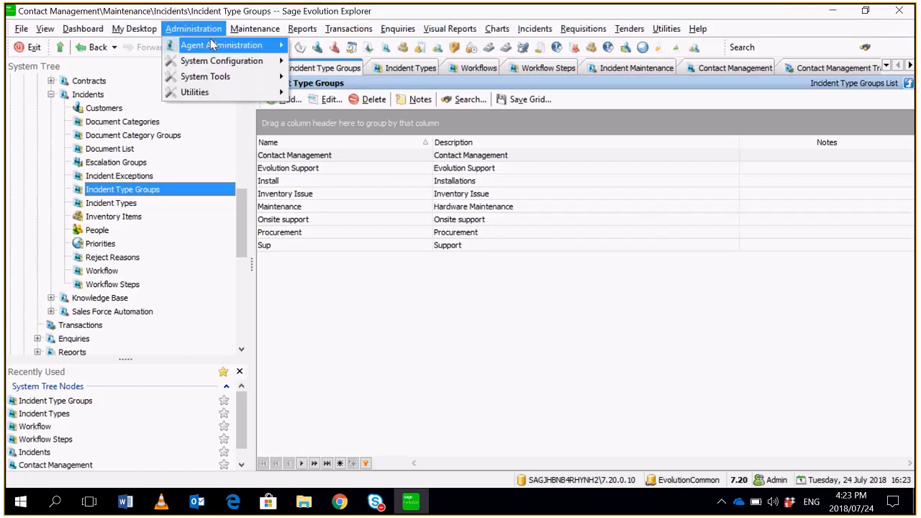
{"action": "mouse_move", "coordinate": [211, 44]}
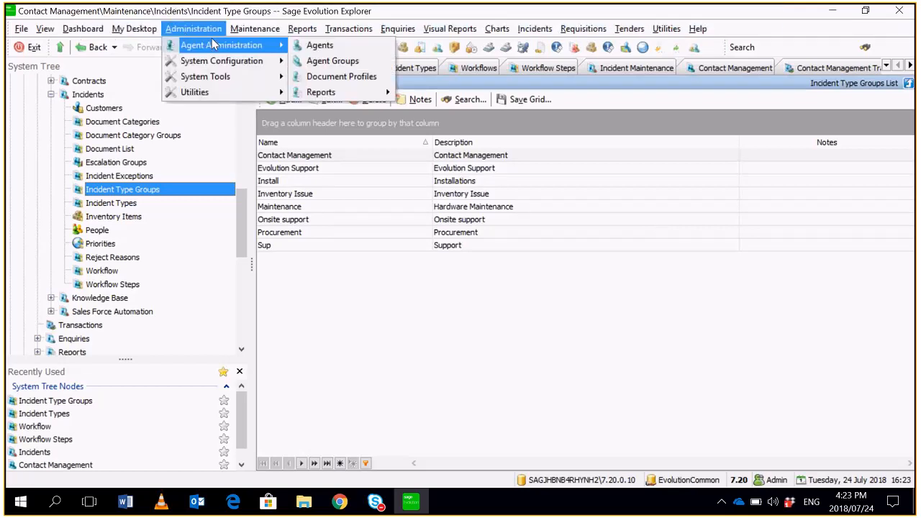
{"action": "left_click", "coordinate": [320, 45]}
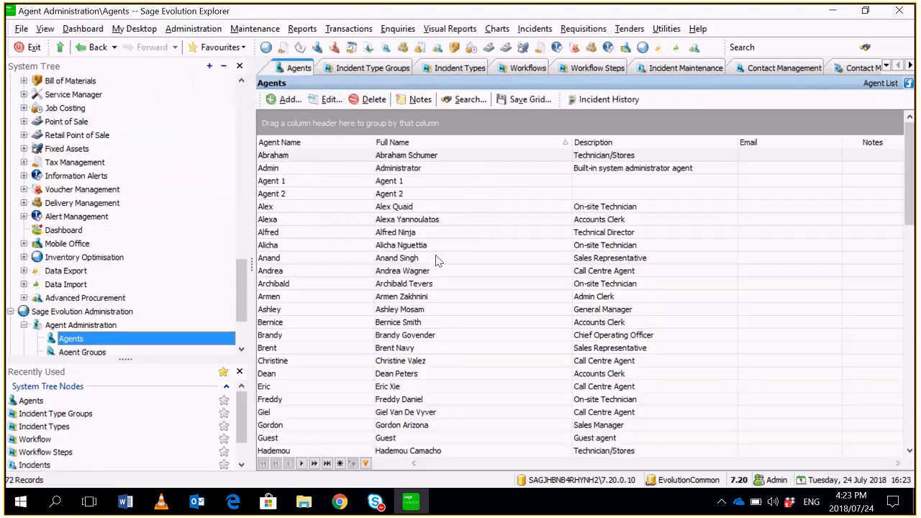
{"action": "left_click", "coordinate": [432, 181]}
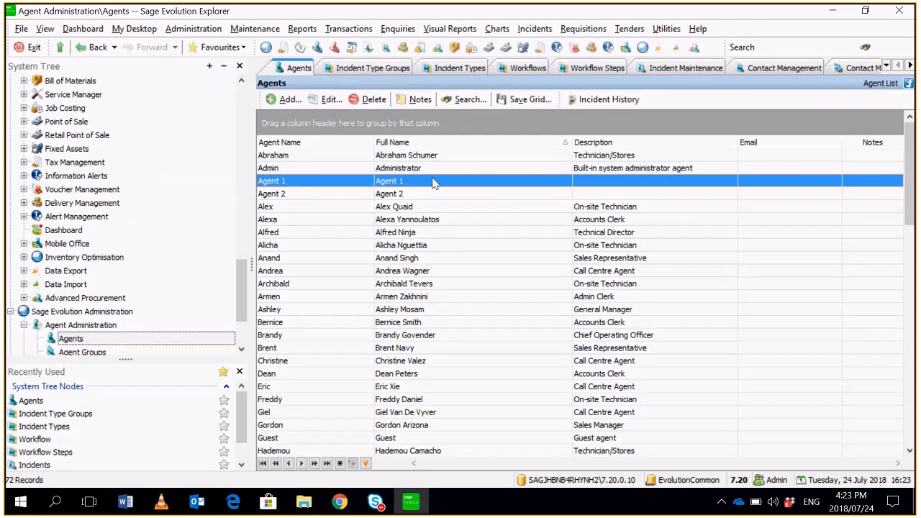
{"action": "double_click", "coordinate": [432, 178]}
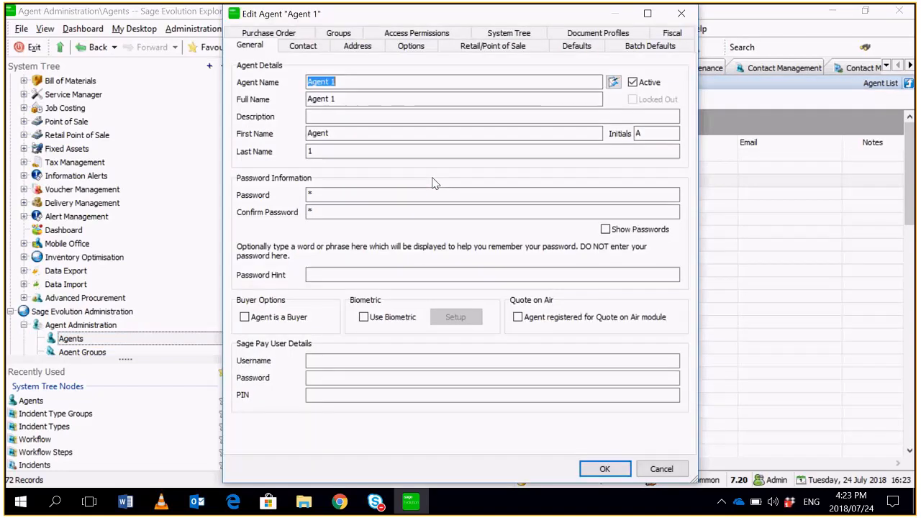
{"action": "left_click", "coordinate": [272, 33]}
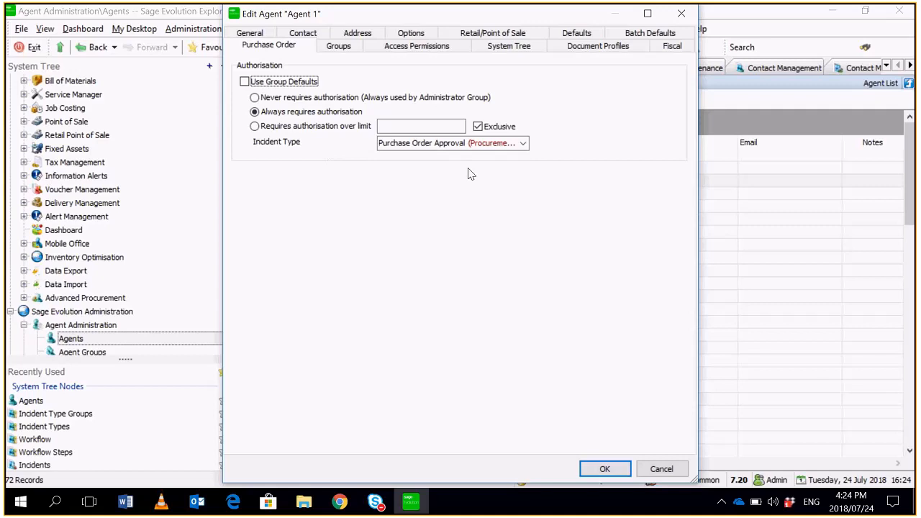
- Save and close Agent 1's record, and log off the current Admin session
{"action": "left_click", "coordinate": [608, 470]}
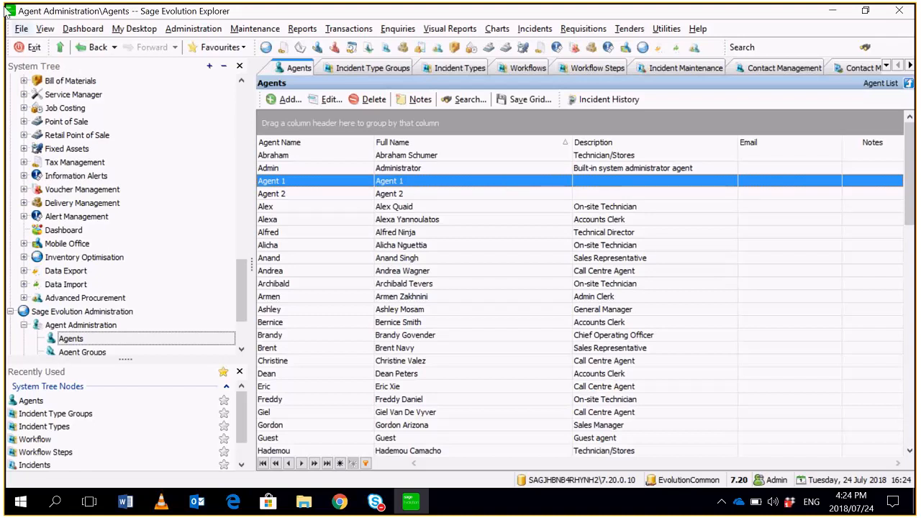
{"action": "left_click", "coordinate": [20, 29]}
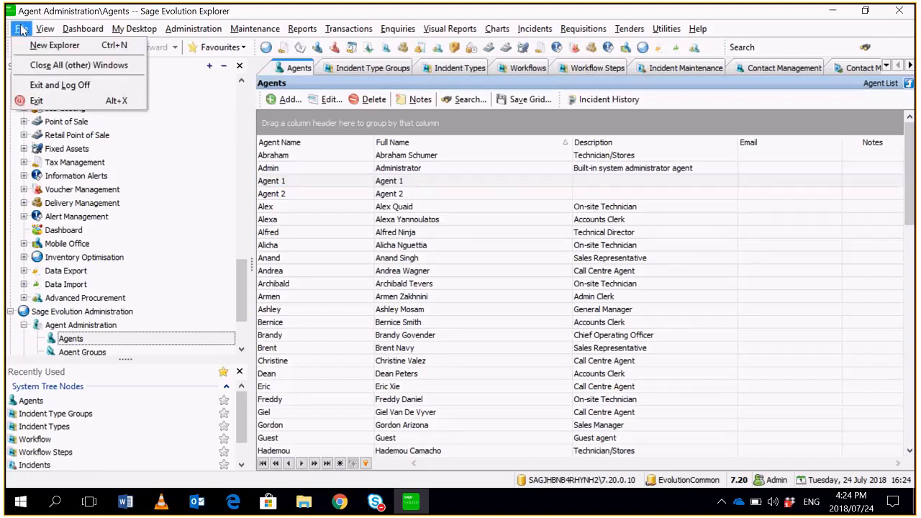
{"action": "left_click", "coordinate": [69, 91]}
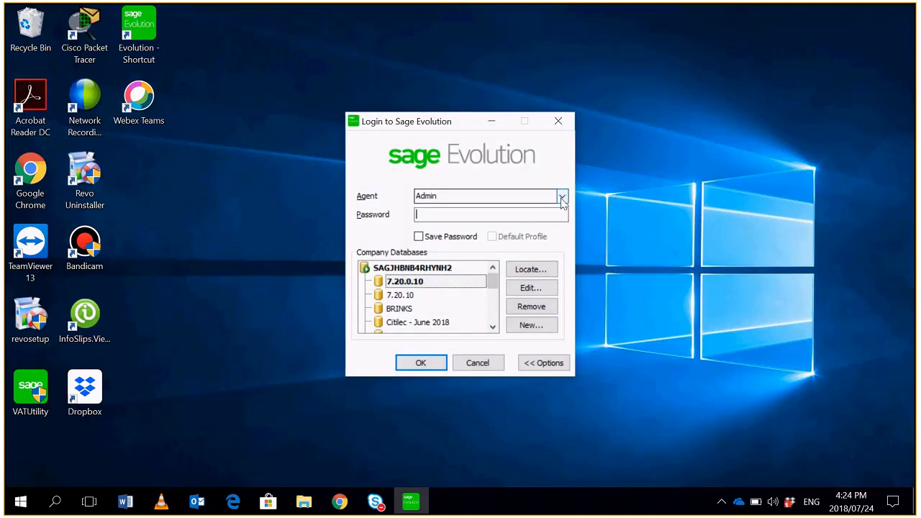
- Log in as Agent 1 with the account password, using the current system date and setting the session date option to Never prompt
{"action": "left_click", "coordinate": [563, 197]}
{"action": "left_click", "coordinate": [452, 257]}
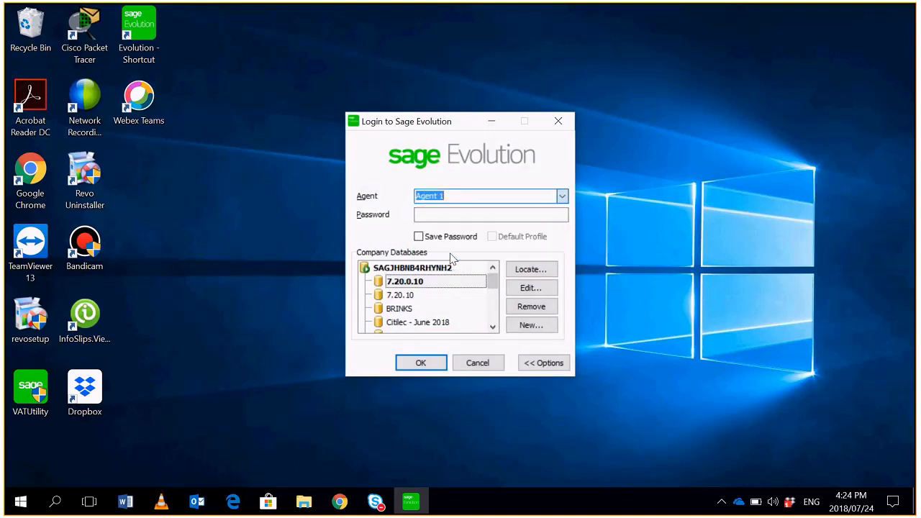
{"action": "left_click", "coordinate": [461, 220]}
{"action": "type", "text": "•"}
{"action": "key", "text": "Return"}
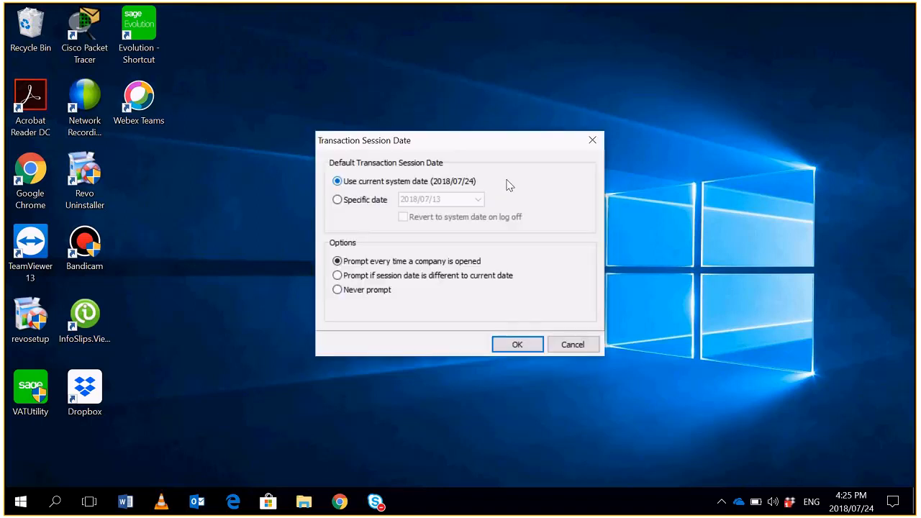
{"action": "left_click", "coordinate": [377, 290]}
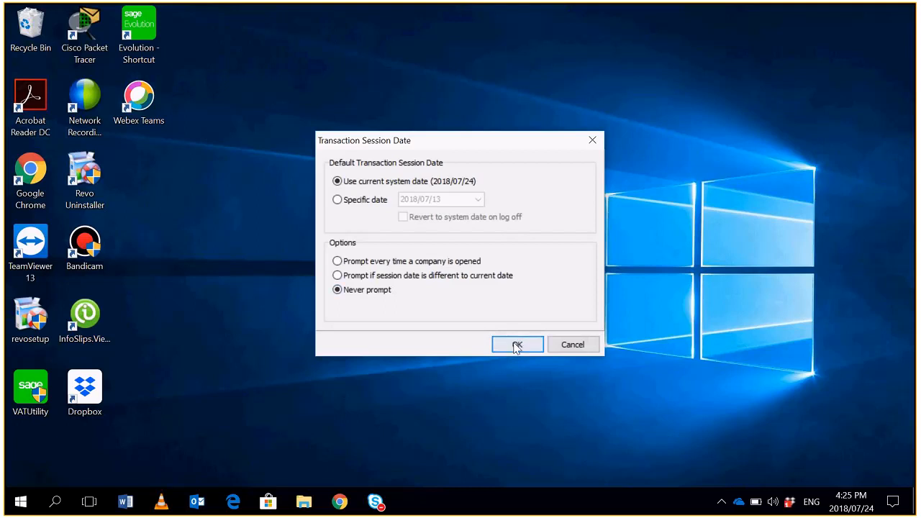
{"action": "left_click", "coordinate": [516, 346]}
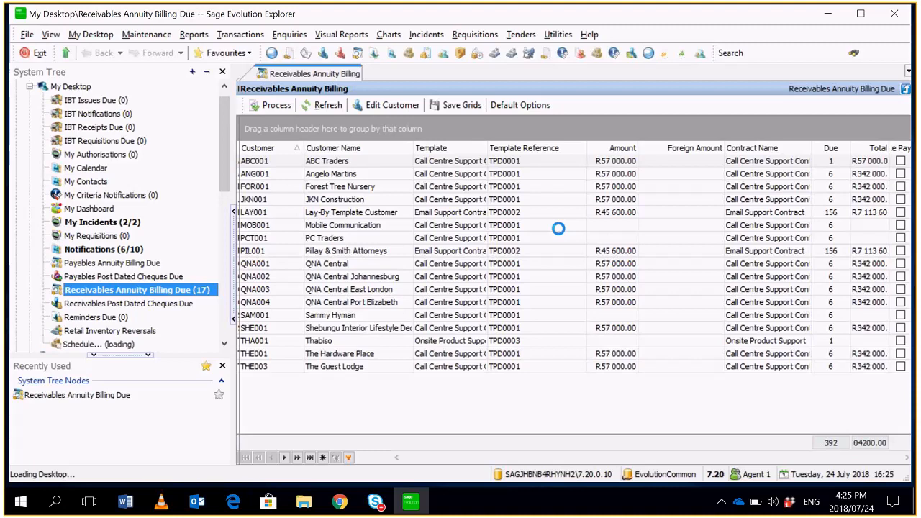
- Create a new procurement purchase order for the supplier Geek Zone
{"action": "left_click", "coordinate": [245, 36]}
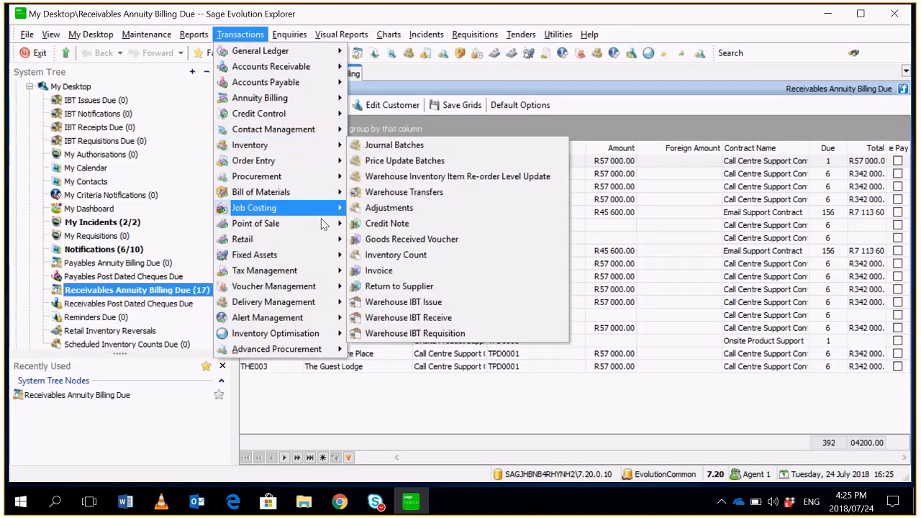
{"action": "mouse_move", "coordinate": [326, 180]}
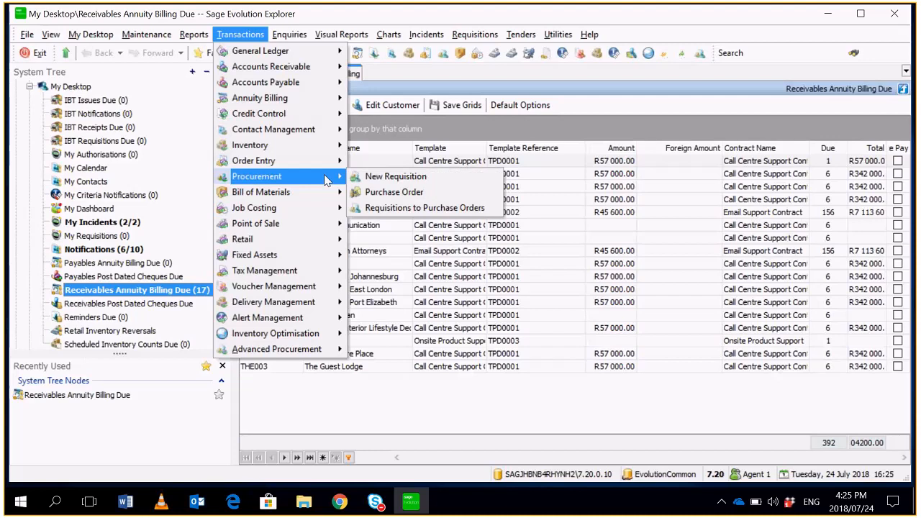
{"action": "left_click", "coordinate": [463, 193]}
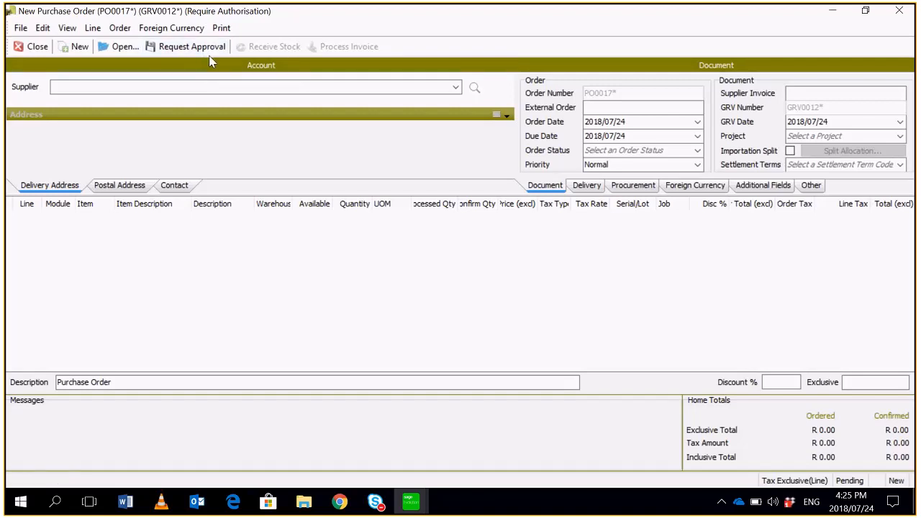
{"action": "left_click", "coordinate": [456, 87]}
{"action": "left_click", "coordinate": [301, 152]}
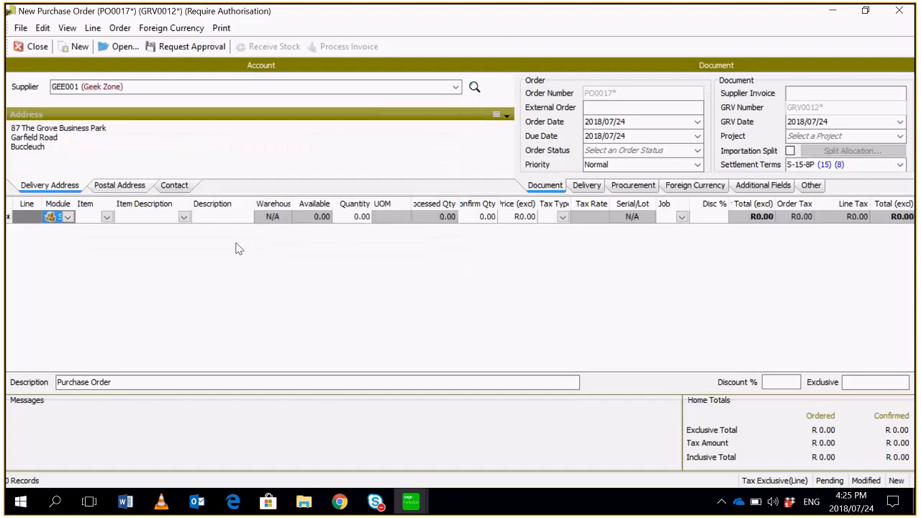
- Add an order line for Email Support Contract item ESC-001 with a confirmed quantity of 1 and an exclusive price of R5 000
{"action": "left_click", "coordinate": [106, 216]}
{"action": "left_click", "coordinate": [112, 255]}
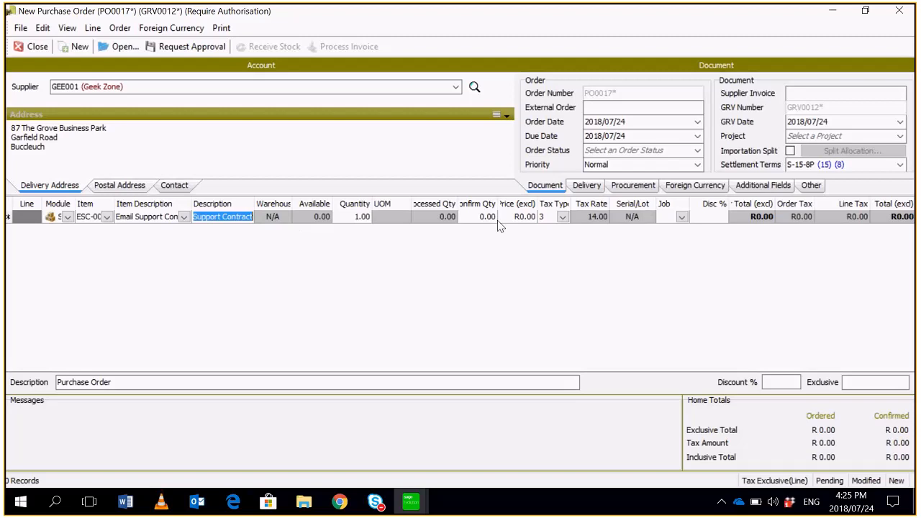
{"action": "left_click", "coordinate": [479, 215]}
{"action": "type", "text": "1"}
{"action": "key", "text": "Return"}
{"action": "left_click", "coordinate": [533, 223]}
{"action": "type", "text": "5000"}
{"action": "key", "text": "Return"}
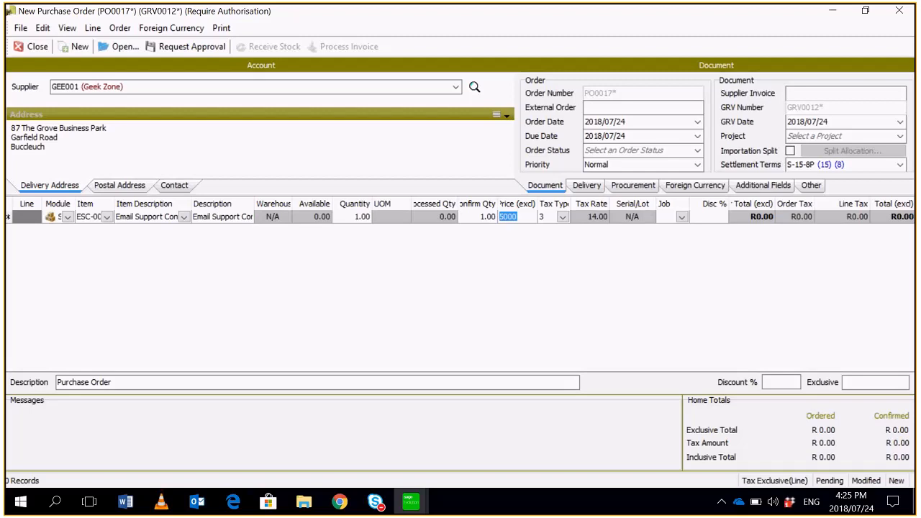
- Request approval for the Geek Zone purchase order and close the purchase order window
{"action": "left_click", "coordinate": [191, 48]}
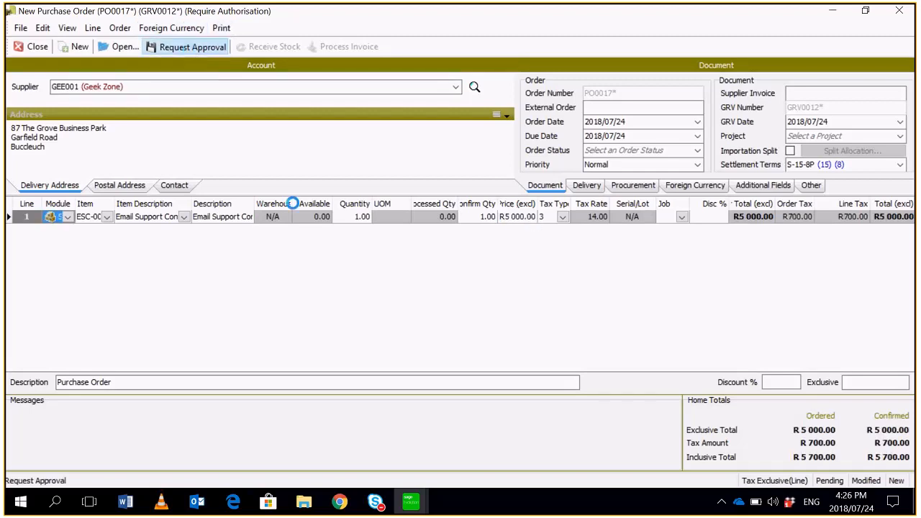
{"action": "left_click", "coordinate": [565, 285]}
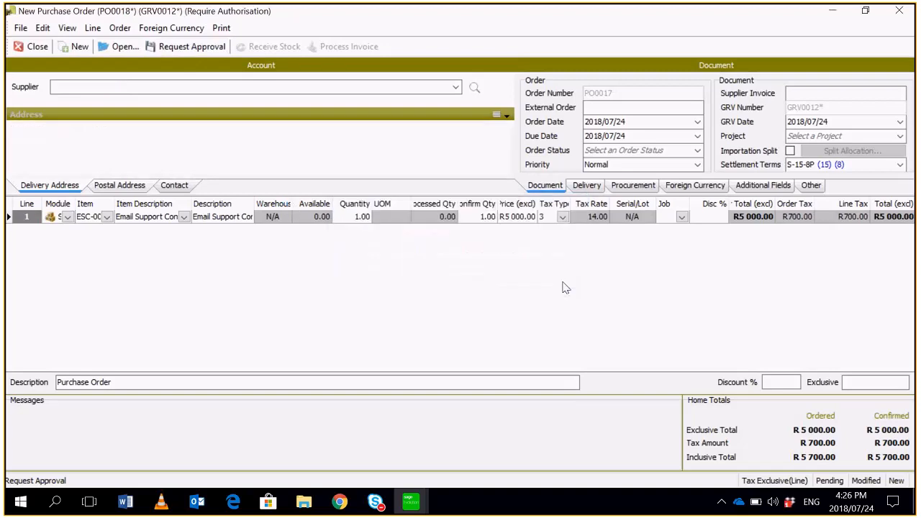
{"action": "left_click", "coordinate": [29, 49]}
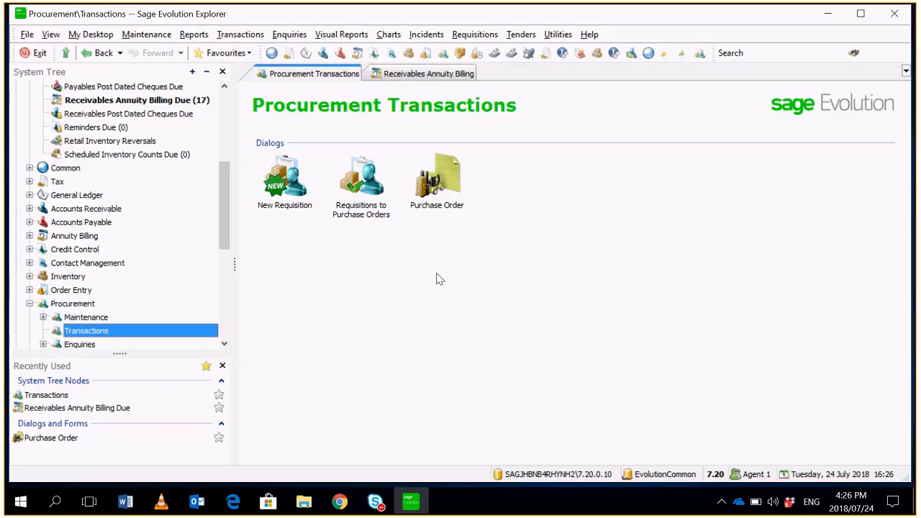
- Log off Agent 1's session and dismiss the error message
{"action": "left_click", "coordinate": [26, 34]}
{"action": "left_click", "coordinate": [45, 95]}
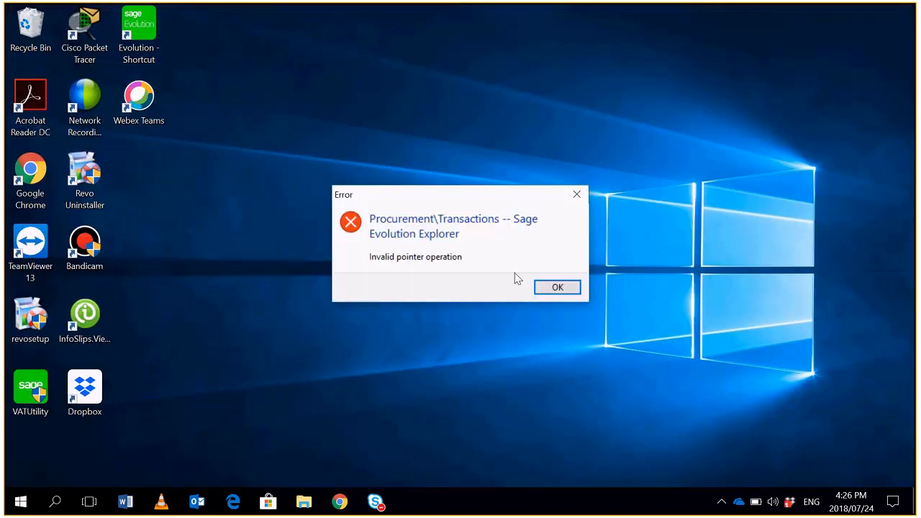
{"action": "left_click", "coordinate": [549, 287]}
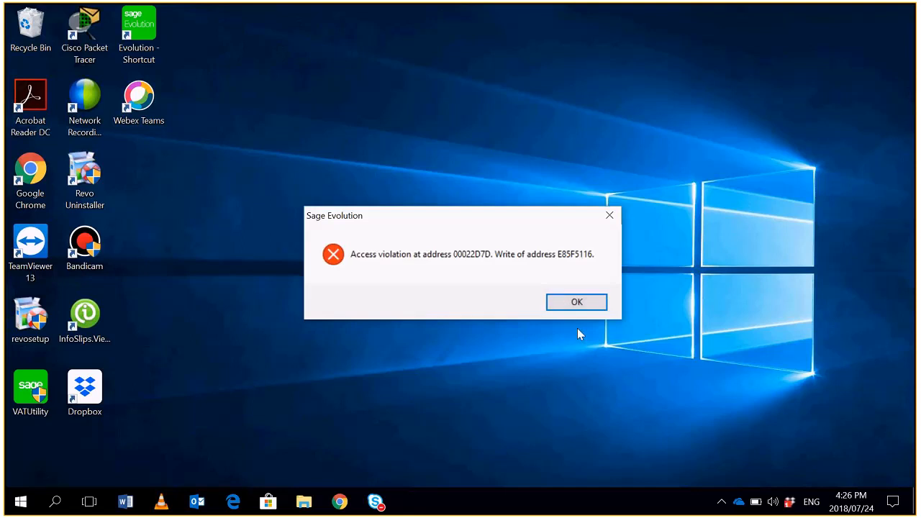
- Check the running apps in Task Manager, close it, and refresh the desktop
{"action": "right_click", "coordinate": [698, 501]}
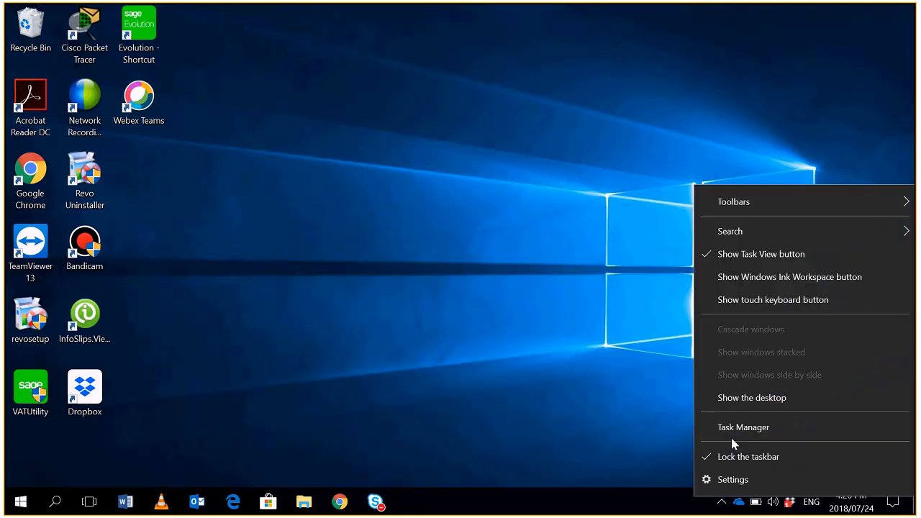
{"action": "left_click", "coordinate": [731, 431]}
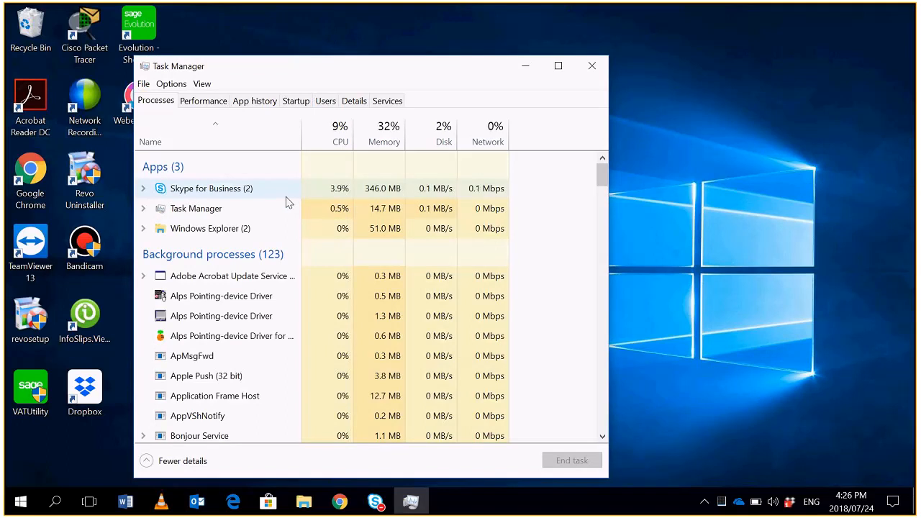
{"action": "left_click", "coordinate": [592, 66]}
{"action": "right_click", "coordinate": [543, 188]}
{"action": "left_click", "coordinate": [472, 243]}
- Restart Sage Evolution and log in as the agent assigned to the first purchase order approval step, leaving the password blank
{"action": "double_click", "coordinate": [143, 35]}
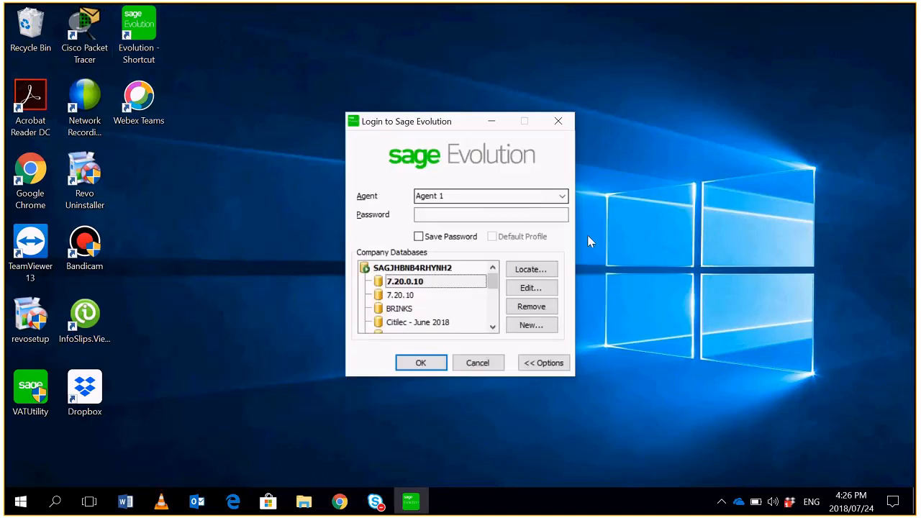
{"action": "left_click", "coordinate": [562, 195]}
{"action": "left_click", "coordinate": [457, 254]}
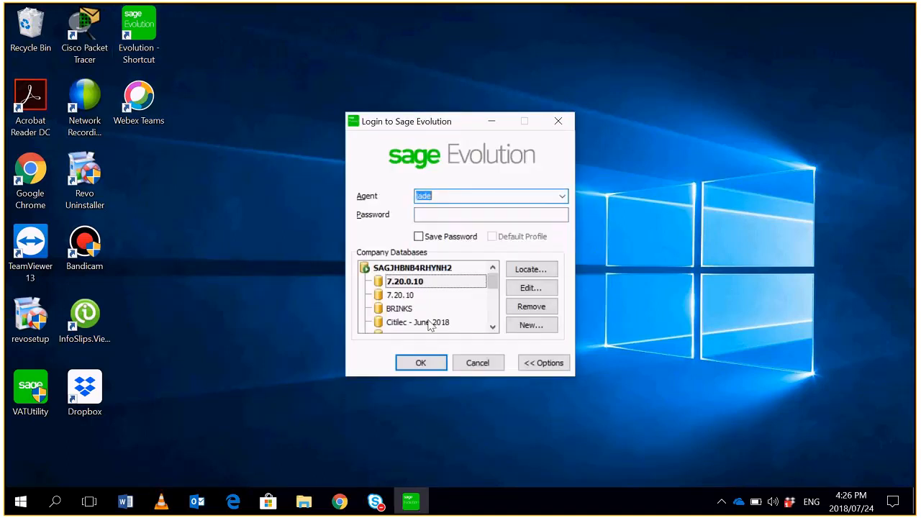
{"action": "left_click", "coordinate": [423, 363]}
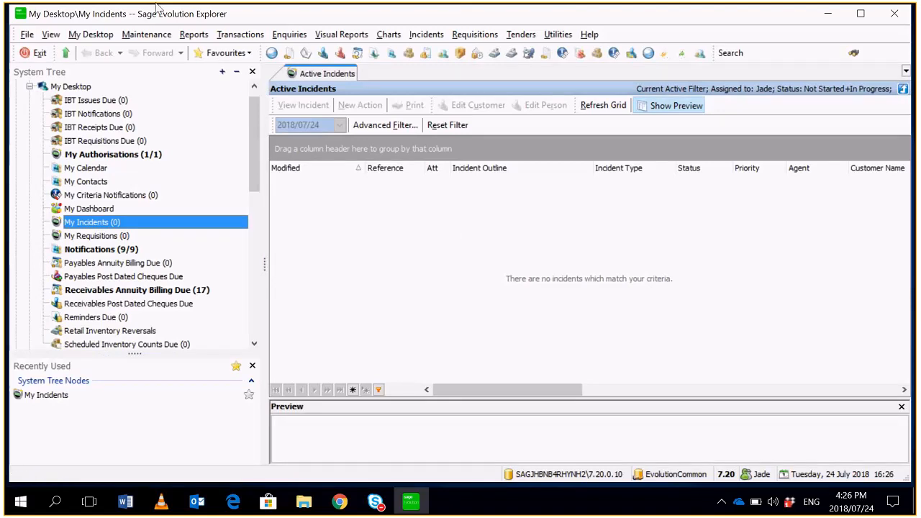
- Open the pending Purchase Order Approval incident from My Authorisations
{"action": "left_click", "coordinate": [113, 154]}
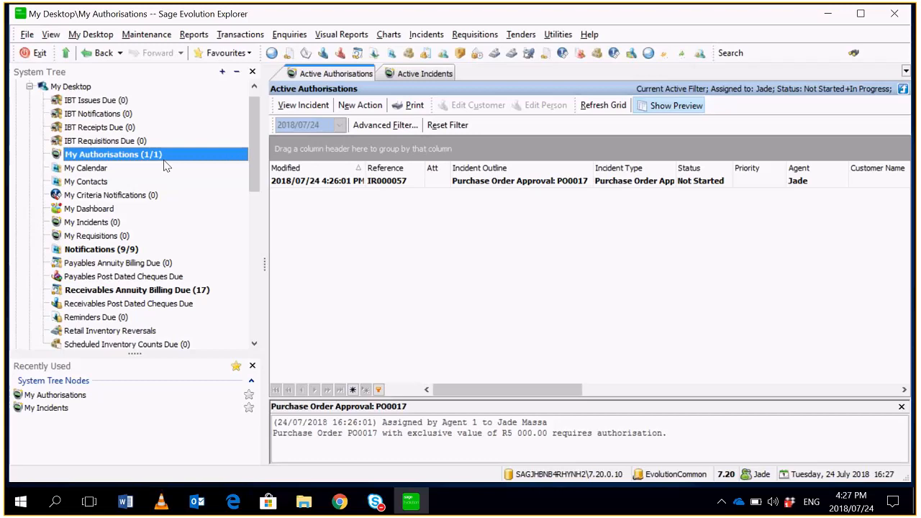
{"action": "left_click", "coordinate": [497, 184]}
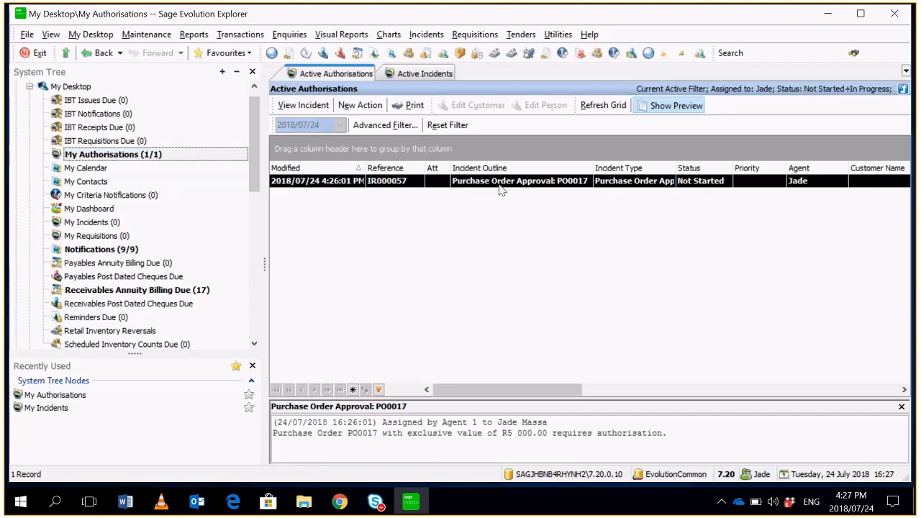
{"action": "double_click", "coordinate": [509, 185]}
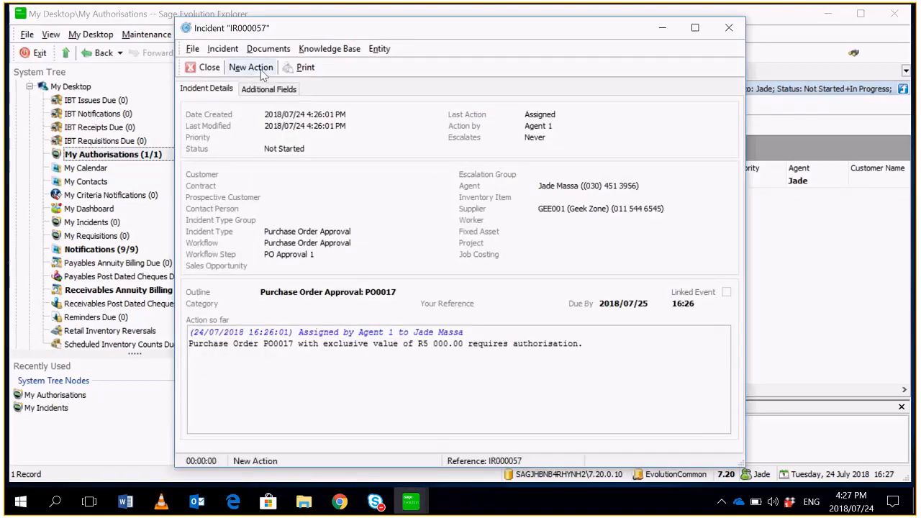
- Start a new action on the approval incident, view its linked purchase order, and close the order
{"action": "left_click", "coordinate": [263, 72]}
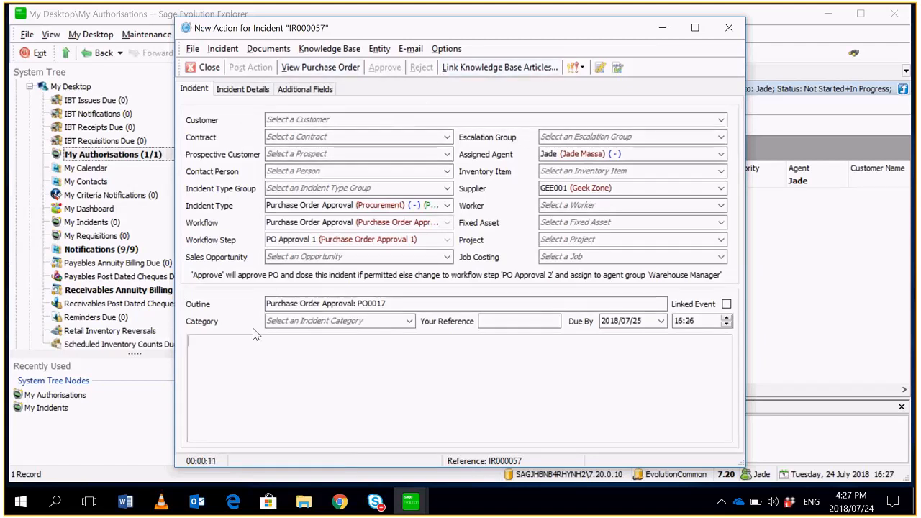
{"action": "left_click", "coordinate": [320, 67]}
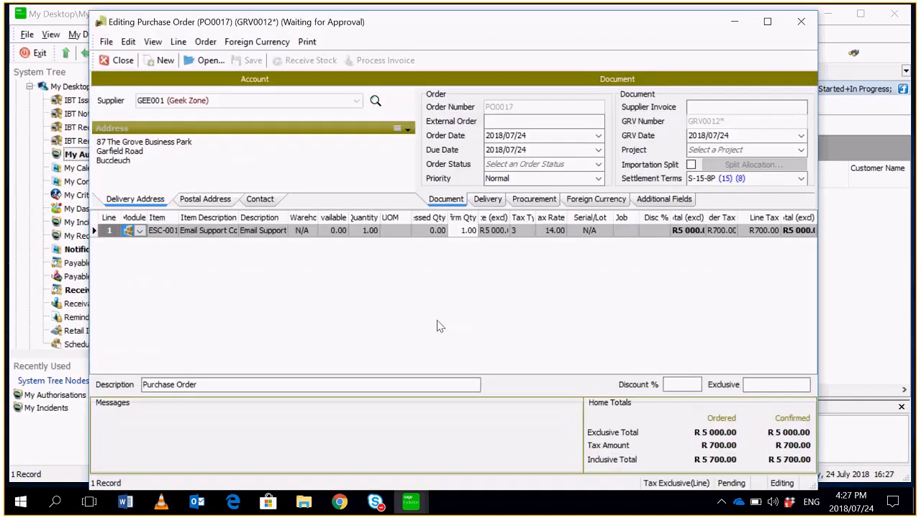
{"action": "left_click", "coordinate": [117, 60]}
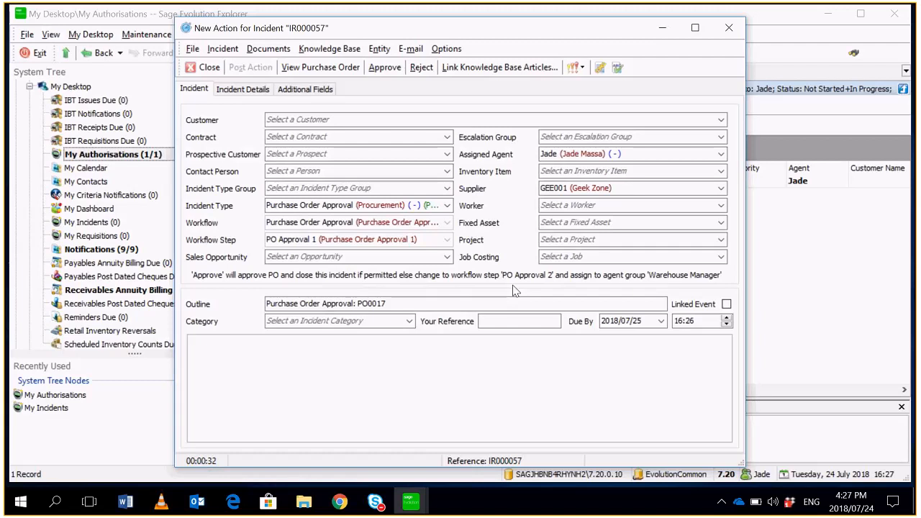
- Fill in the incident's additional Actual Date field with 2018/07/24 and approve the purchase order
{"action": "left_click", "coordinate": [386, 69]}
{"action": "left_click", "coordinate": [558, 281]}
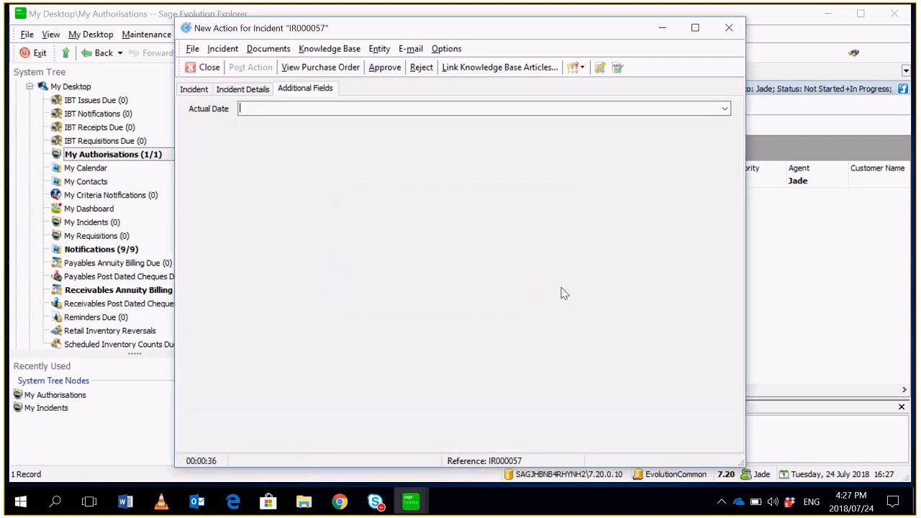
{"action": "left_click", "coordinate": [724, 108]}
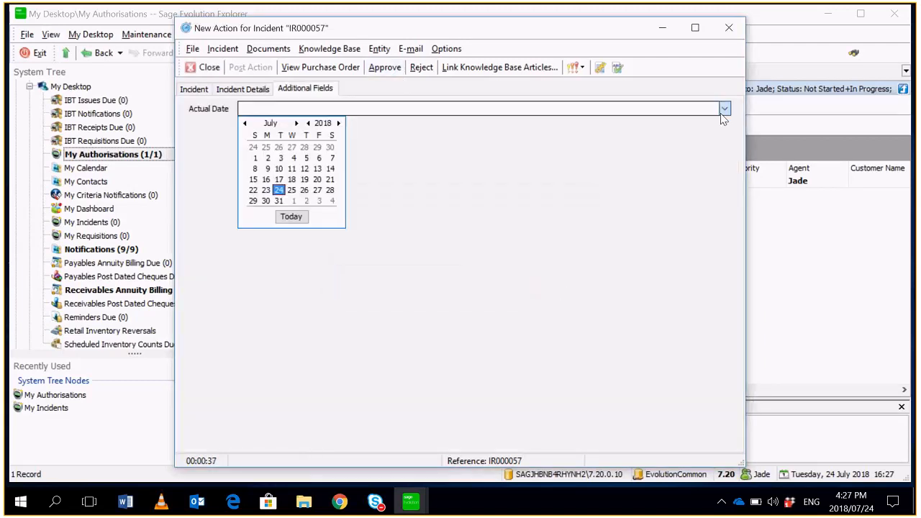
{"action": "left_click", "coordinate": [280, 192]}
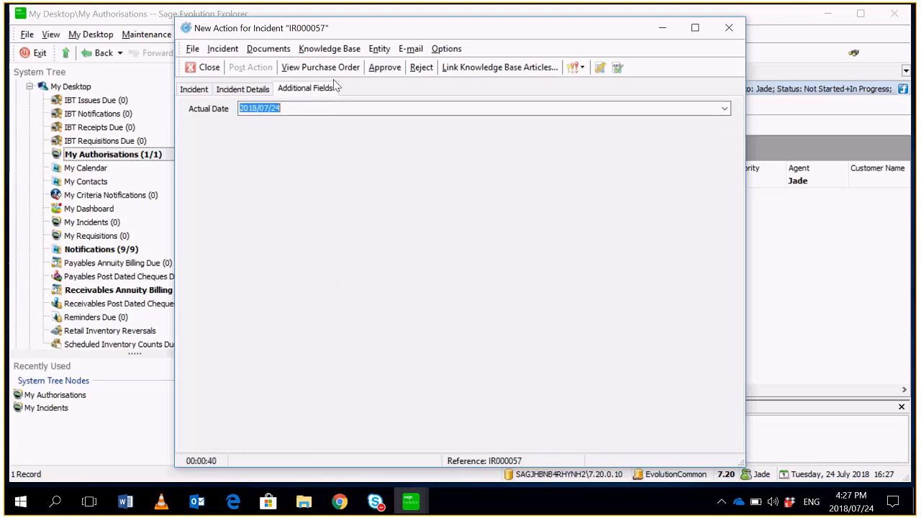
{"action": "left_click", "coordinate": [384, 68]}
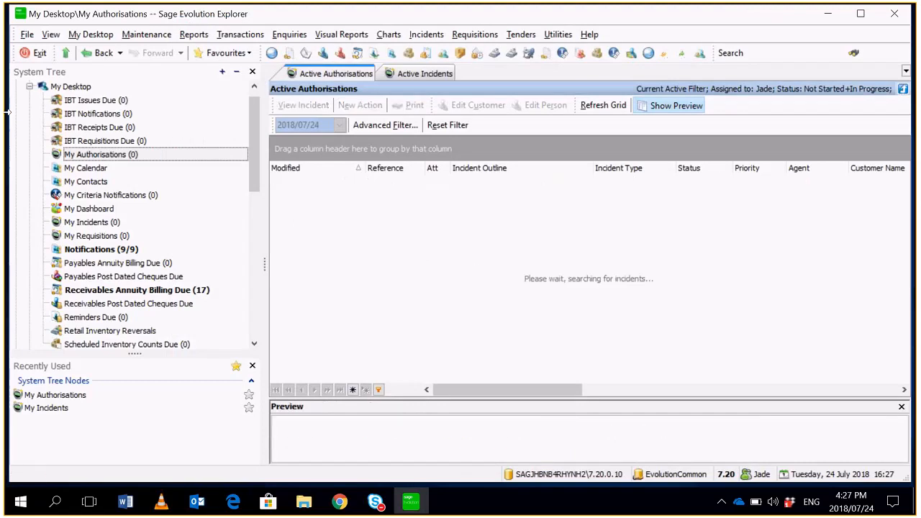
- Log off, log in as the agent assigned to the second approval step with a blank password, and dismiss the What's New window
{"action": "left_click", "coordinate": [27, 34]}
{"action": "left_click", "coordinate": [58, 91]}
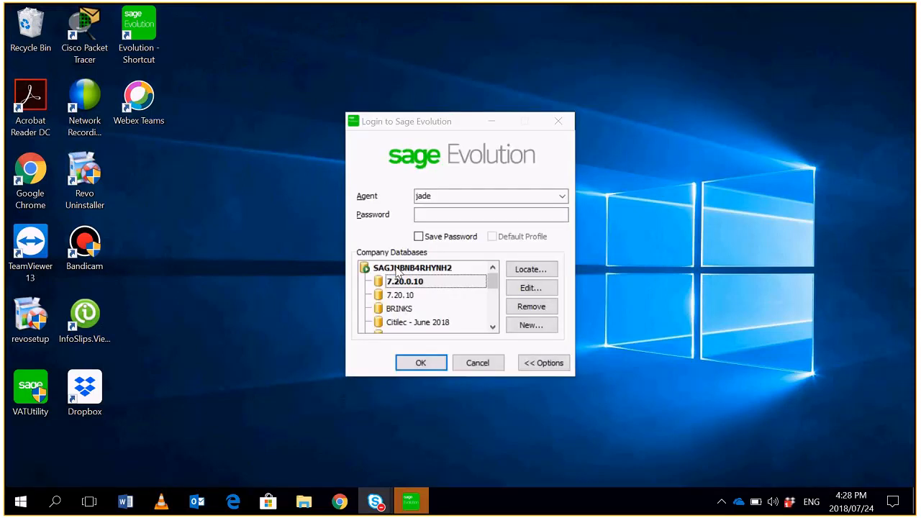
{"action": "left_click", "coordinate": [562, 196]}
{"action": "left_click", "coordinate": [473, 257]}
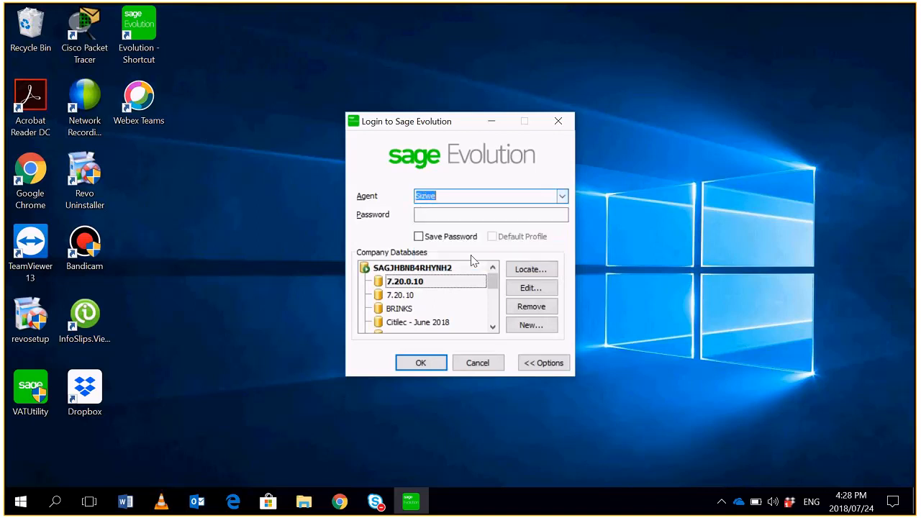
{"action": "left_click", "coordinate": [475, 214]}
{"action": "left_click", "coordinate": [421, 362]}
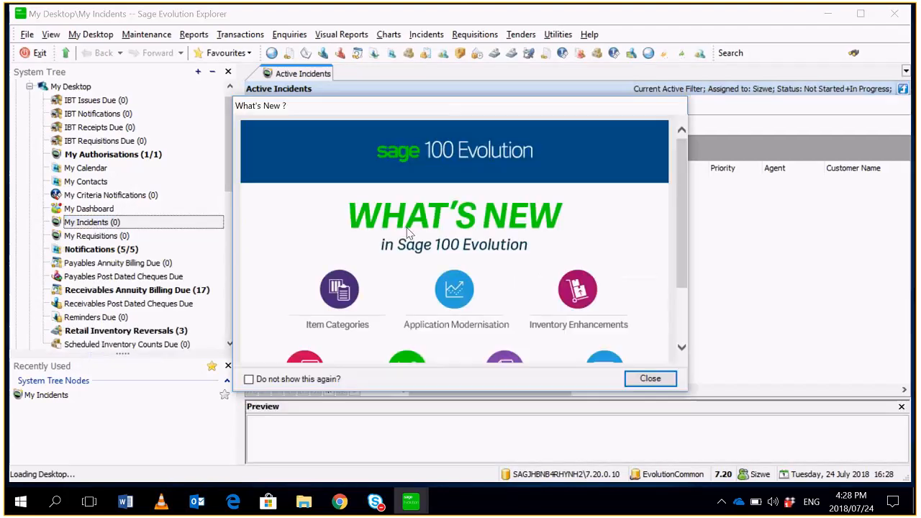
{"action": "left_click", "coordinate": [650, 379]}
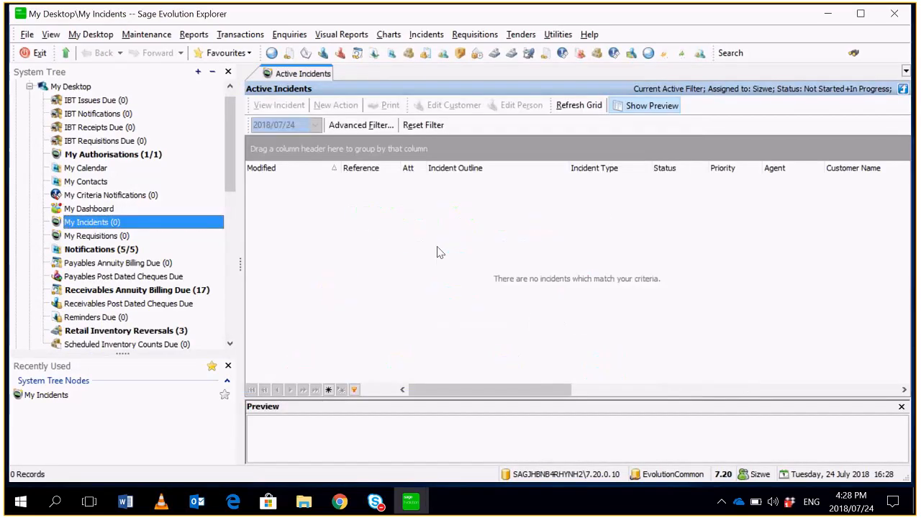
- Open the pending Purchase Order Approval incident from My Authorisations
{"action": "left_click", "coordinate": [165, 157]}
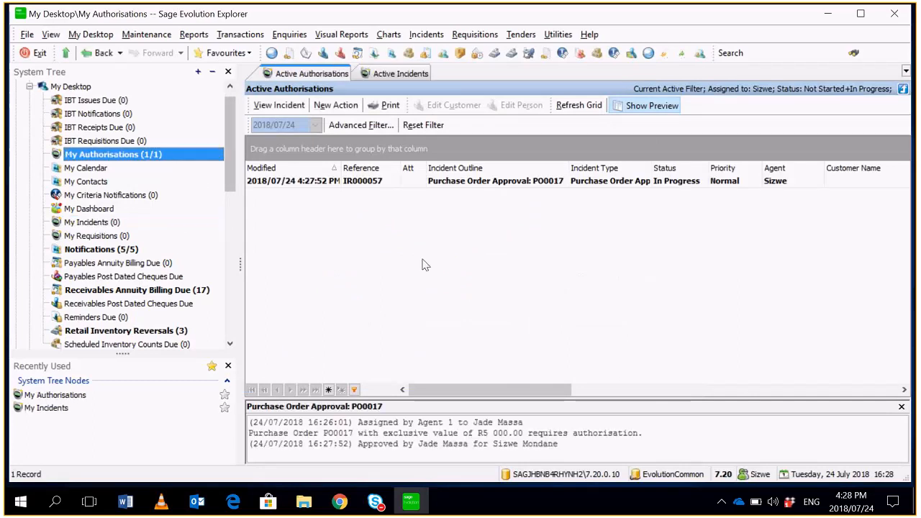
{"action": "left_click", "coordinate": [602, 180]}
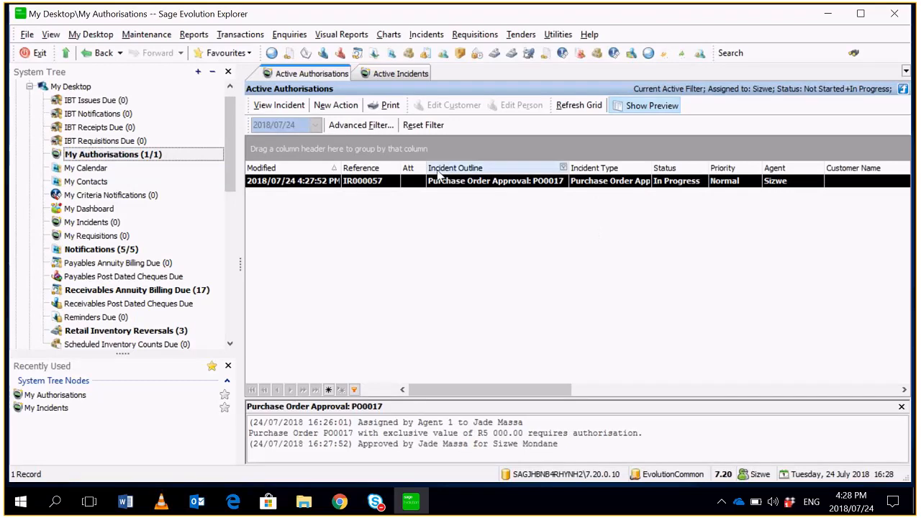
{"action": "double_click", "coordinate": [462, 186]}
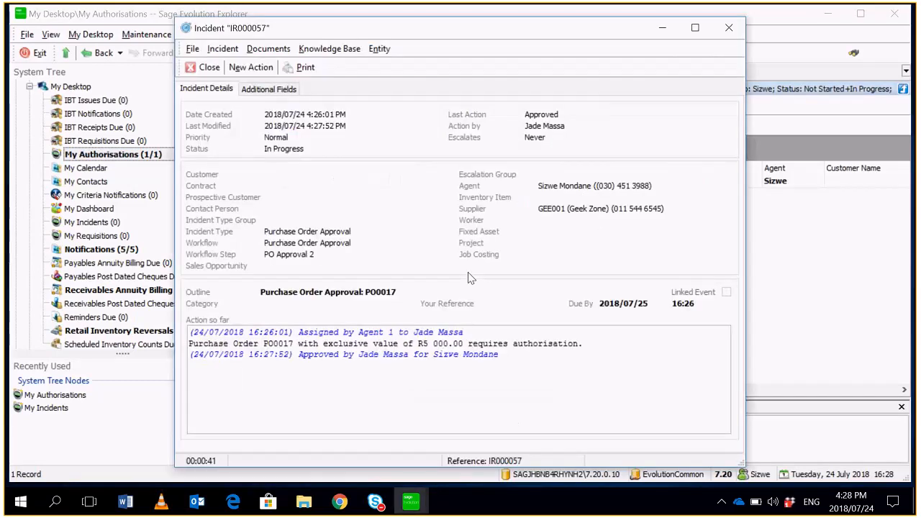
- Start a new action on the incident, review its linked purchase order, and approve the incident at the PO Approval 2 step
{"action": "left_click", "coordinate": [251, 67]}
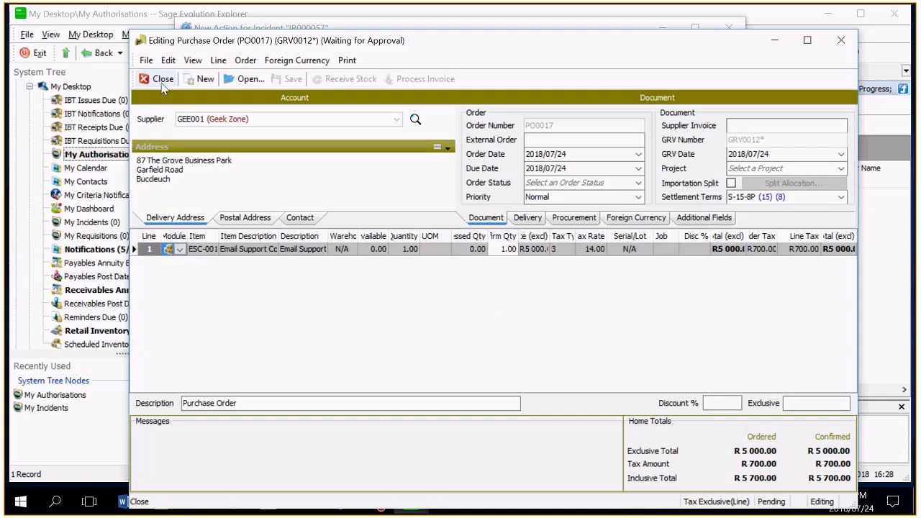
{"action": "key", "text": "Escape"}
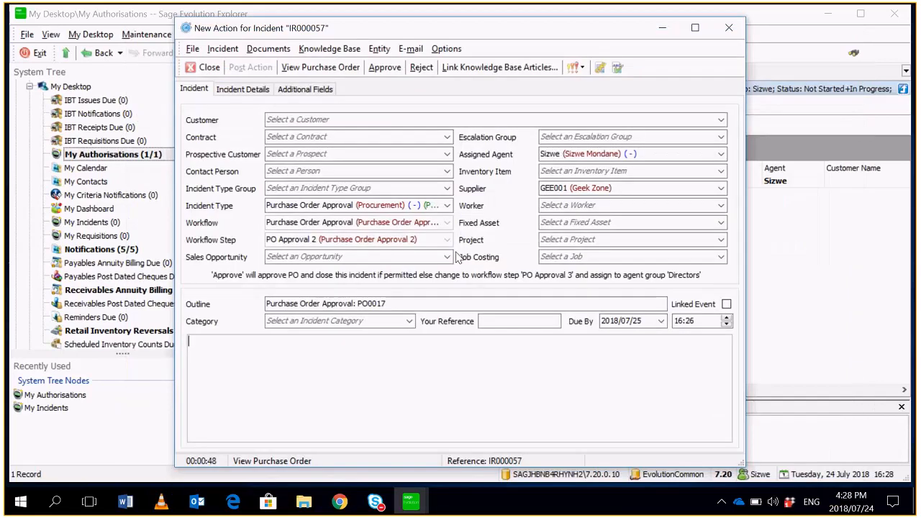
{"action": "left_click", "coordinate": [379, 72]}
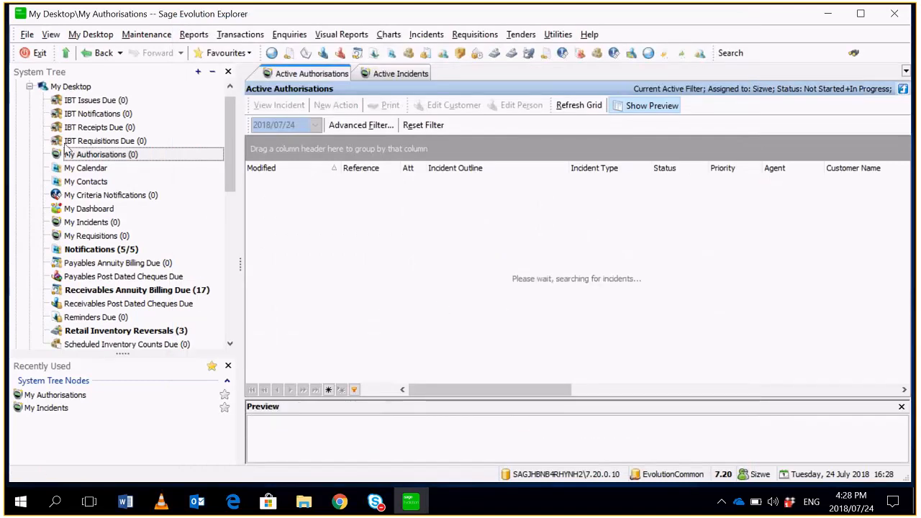
- Log off from the second approver's session and dismiss the application error messages
{"action": "left_click", "coordinate": [27, 36]}
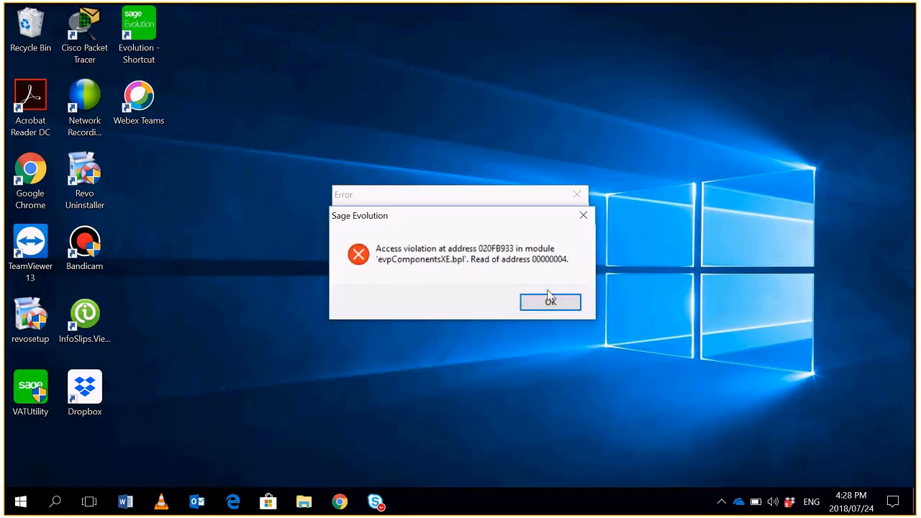
{"action": "left_click", "coordinate": [548, 304]}
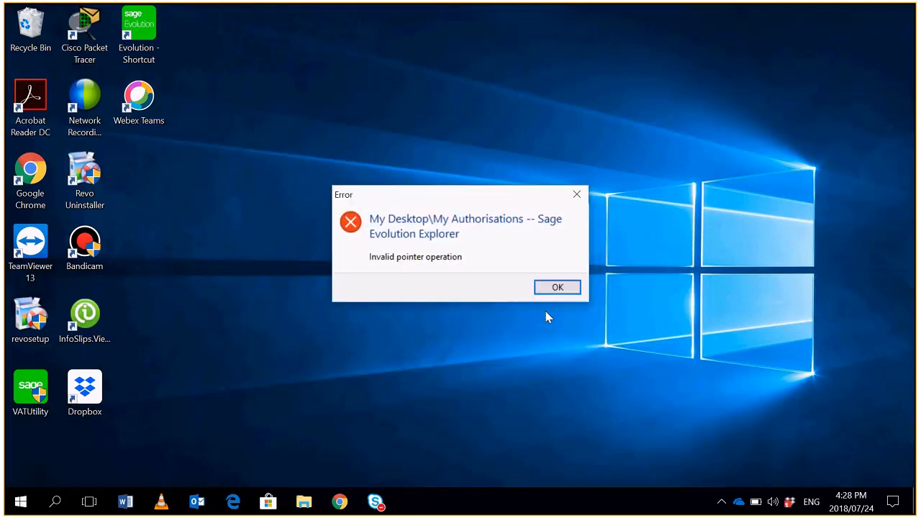
{"action": "key", "text": "Return"}
{"action": "left_click", "coordinate": [520, 304]}
- Check the running processes in Task Manager, close it, and refresh the desktop
{"action": "right_click", "coordinate": [657, 502]}
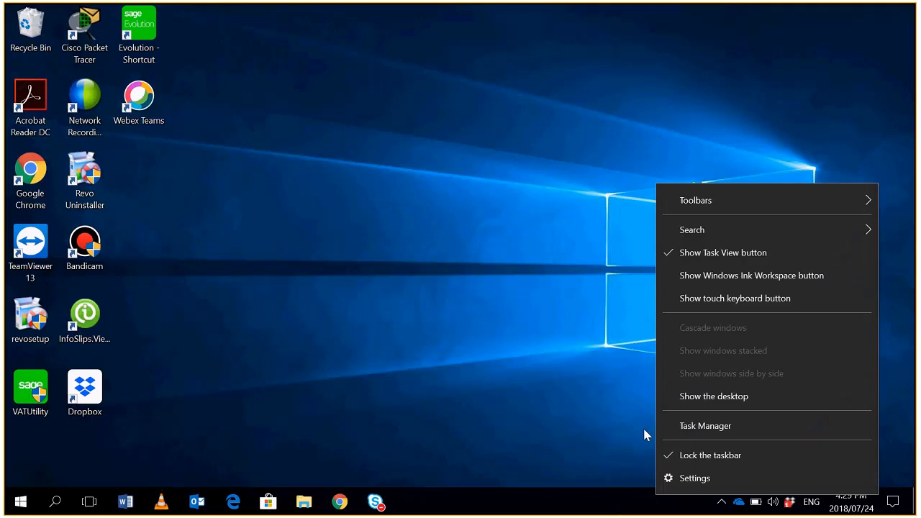
{"action": "left_click", "coordinate": [687, 429]}
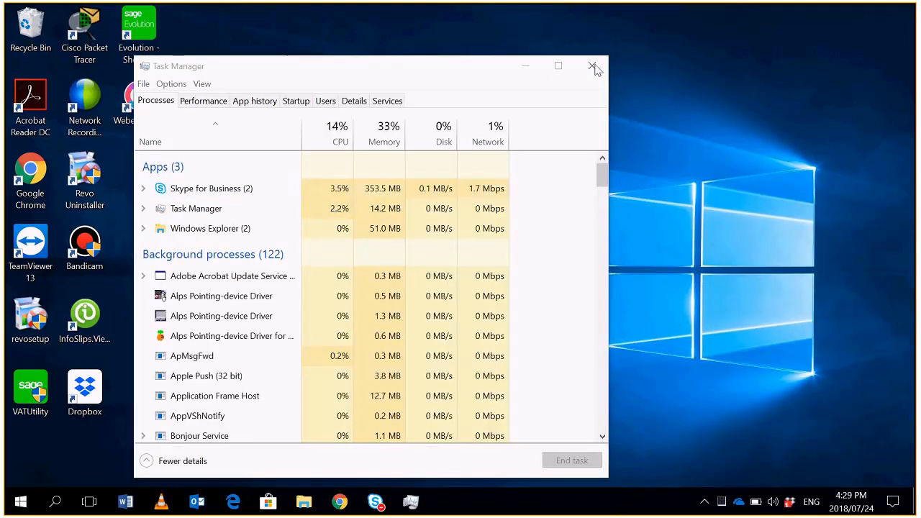
{"action": "right_click", "coordinate": [566, 236]}
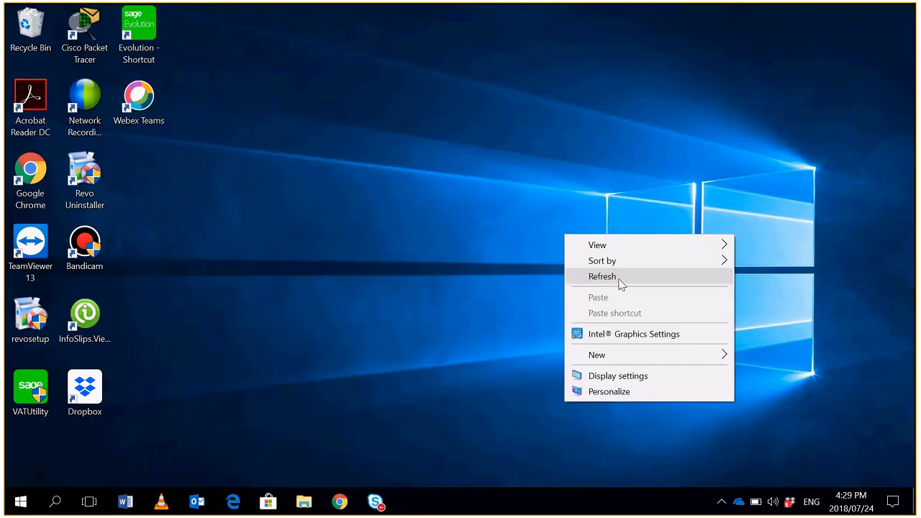
{"action": "left_click", "coordinate": [617, 279]}
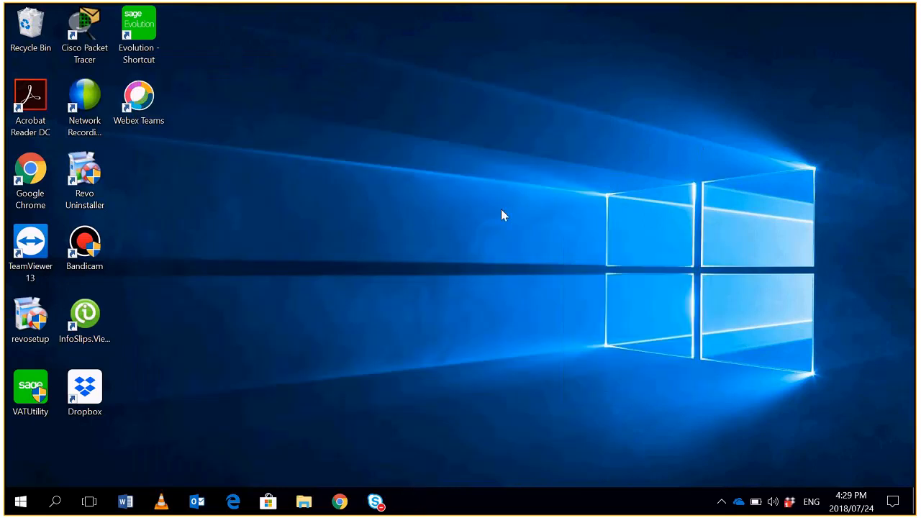
- Relaunch Sage Evolution, log in as the third approving agent with a blank password, dismiss What's New, and check the agent's active incidents
{"action": "left_click", "coordinate": [144, 51]}
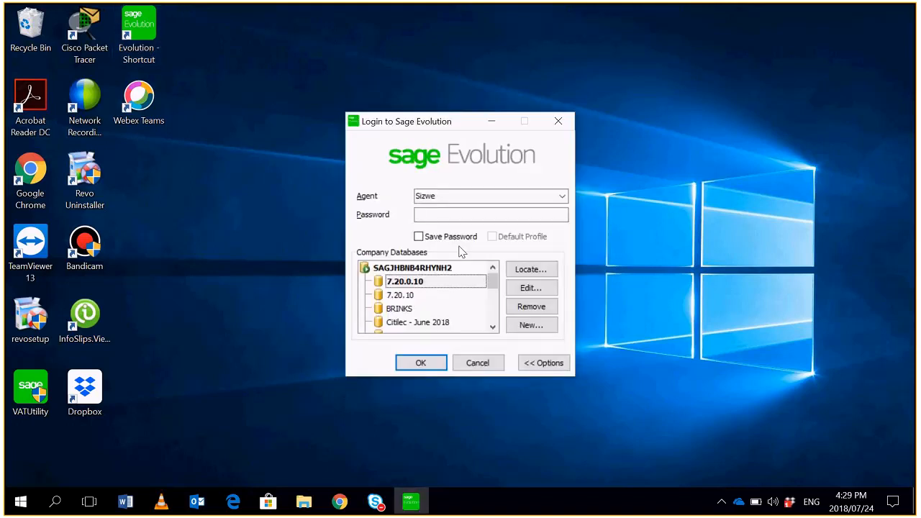
{"action": "left_click", "coordinate": [561, 197]}
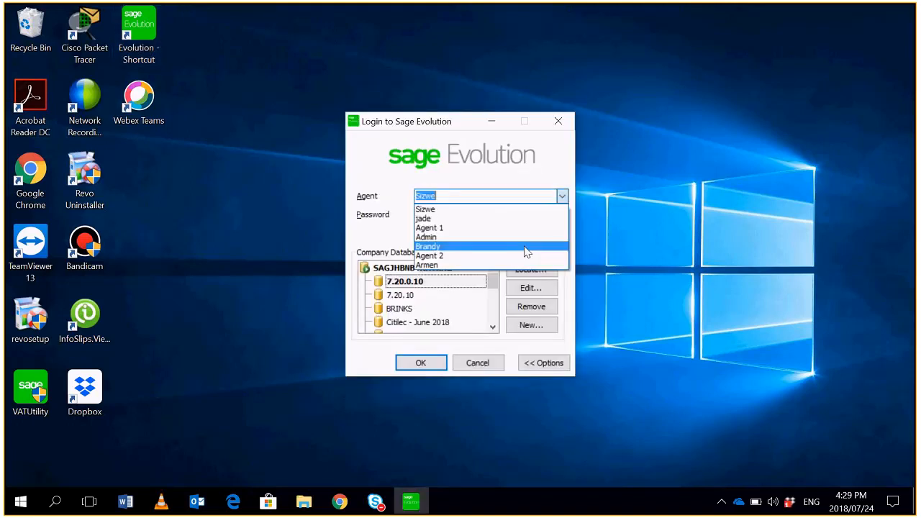
{"action": "left_click", "coordinate": [516, 246]}
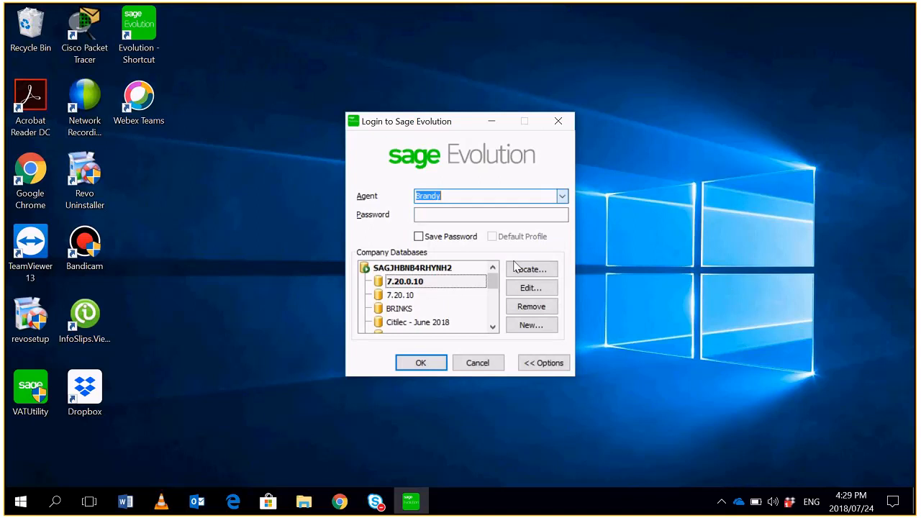
{"action": "key", "text": "Return"}
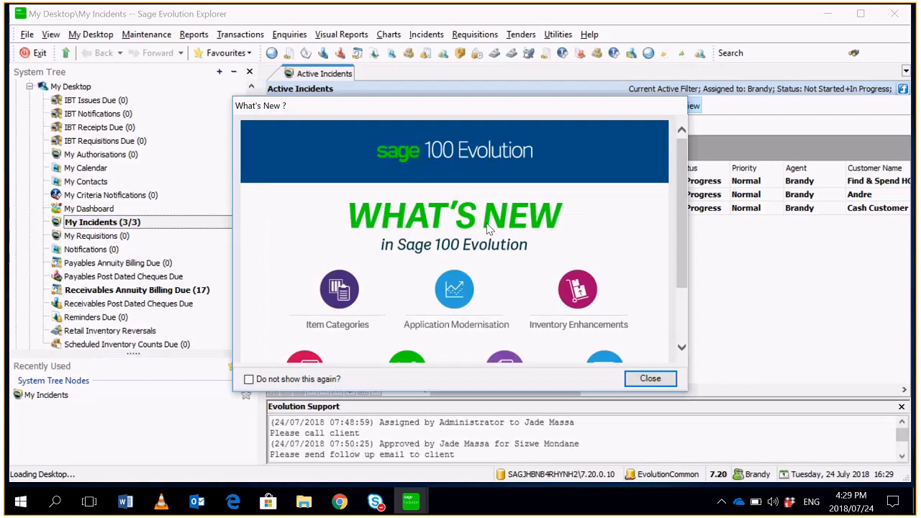
{"action": "left_click", "coordinate": [649, 379]}
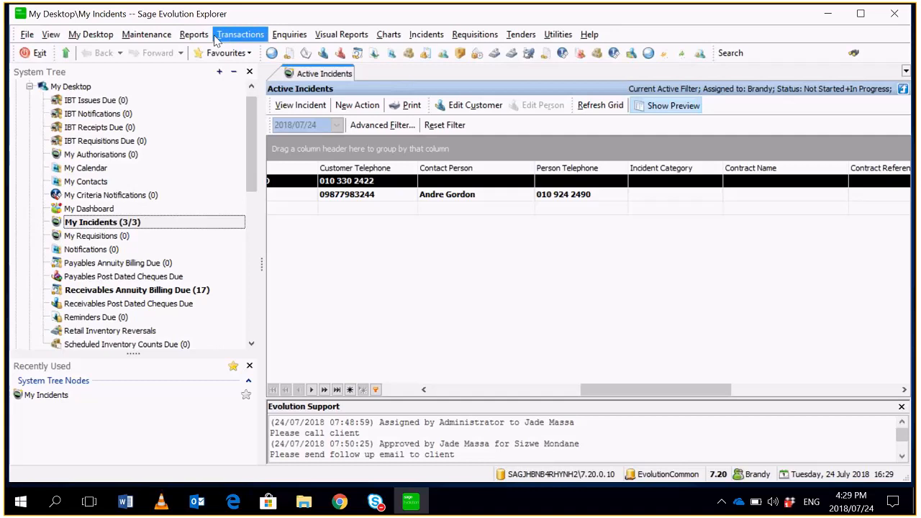
- Log off, log in as Agent 1 by entering the account password, and dismiss the What's New window
{"action": "left_click", "coordinate": [33, 37]}
{"action": "left_click", "coordinate": [57, 89]}
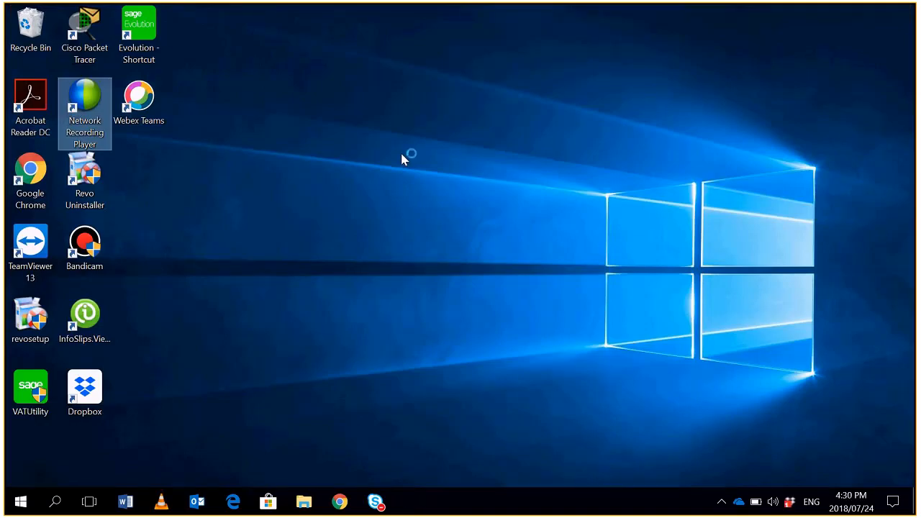
{"action": "left_click", "coordinate": [562, 196]}
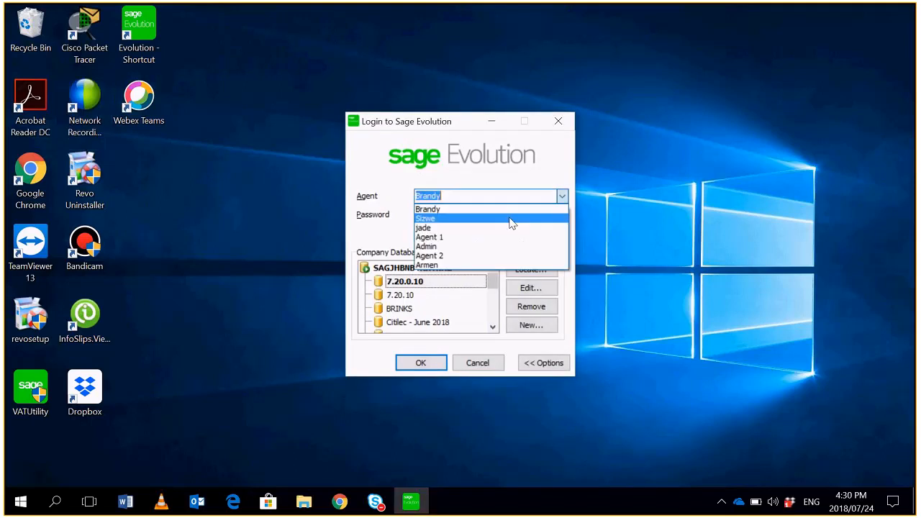
{"action": "left_click", "coordinate": [479, 238]}
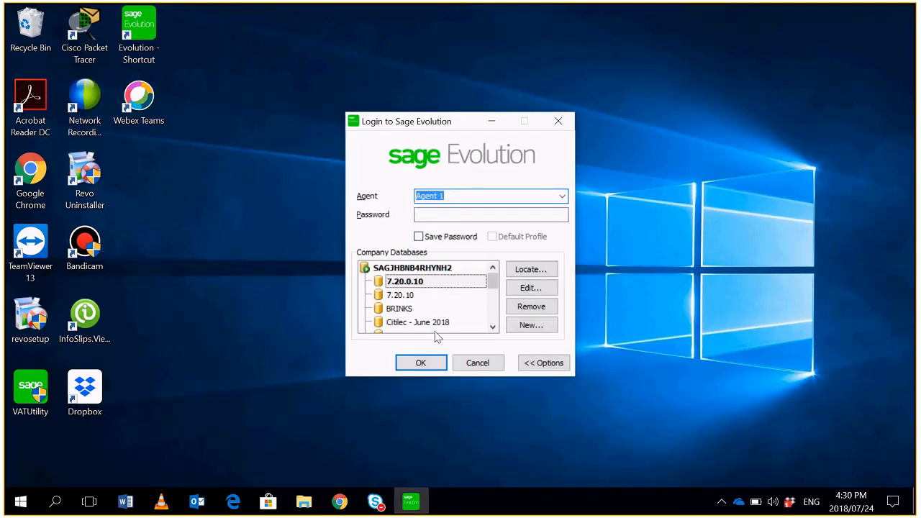
{"action": "left_click", "coordinate": [426, 362]}
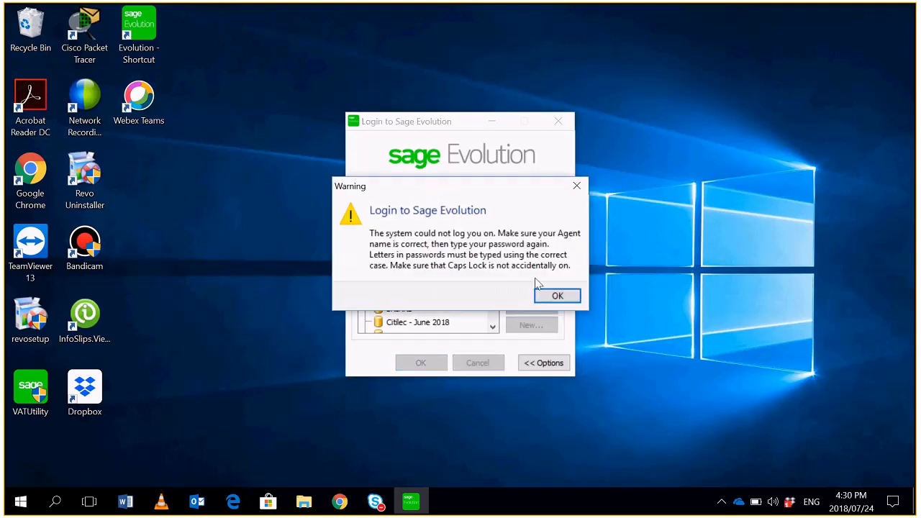
{"action": "left_click", "coordinate": [541, 297]}
{"action": "type", "text": "a"}
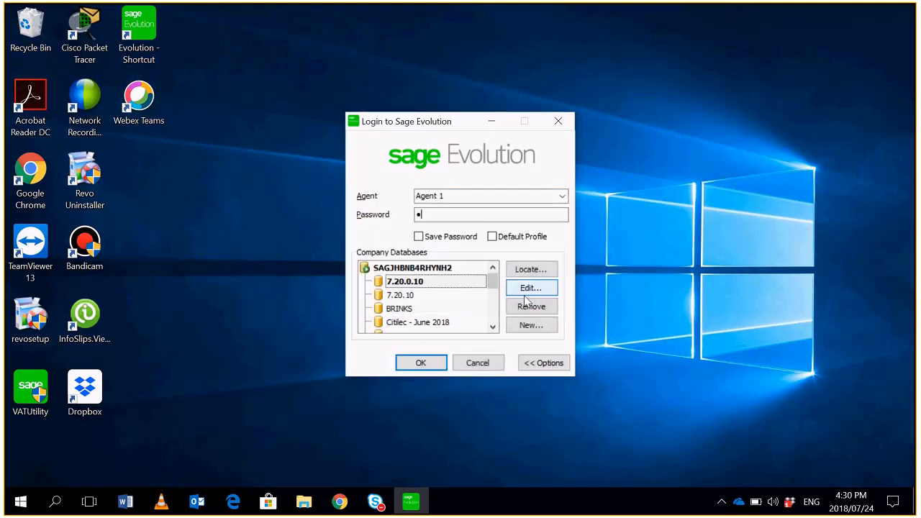
{"action": "left_click", "coordinate": [429, 362]}
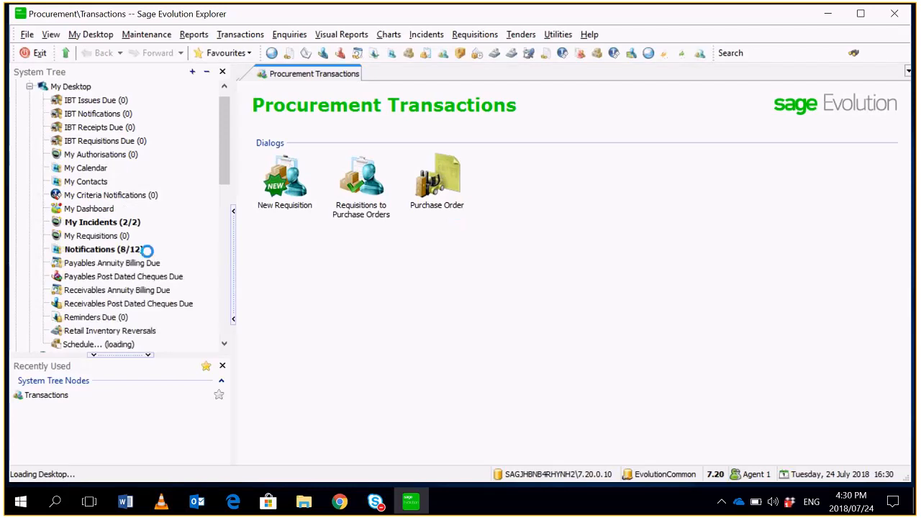
{"action": "left_click", "coordinate": [649, 377]}
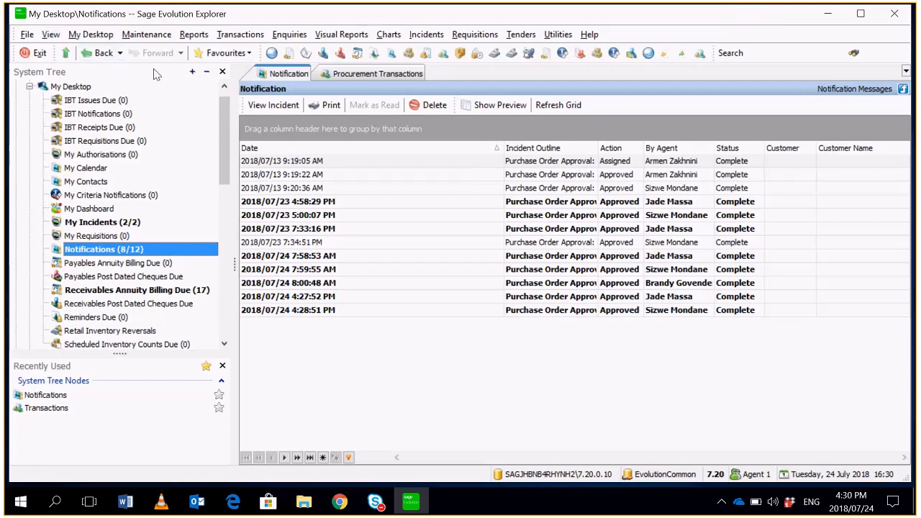
- Open the procurement Purchase Order form and search existing purchase orders with transaction date 2018/07/24
{"action": "left_click", "coordinate": [240, 34]}
{"action": "mouse_move", "coordinate": [289, 167]}
{"action": "left_click", "coordinate": [381, 193]}
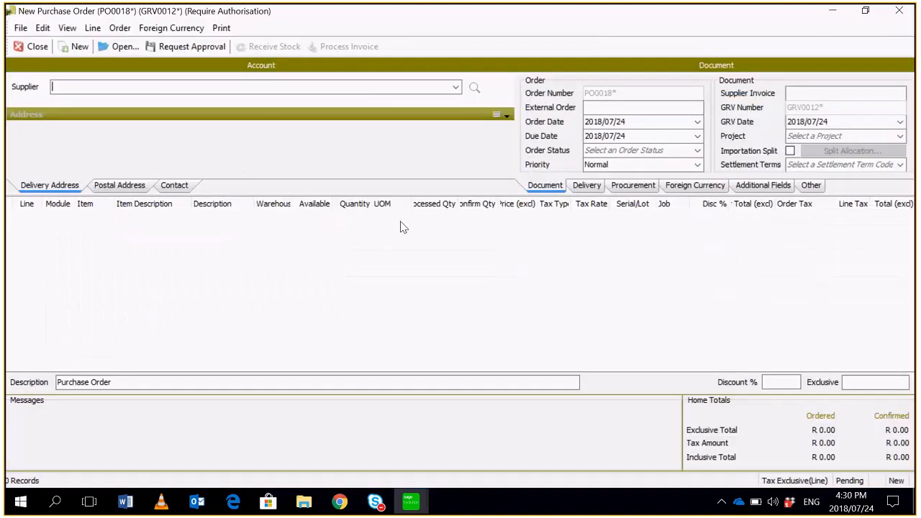
{"action": "left_click", "coordinate": [126, 47]}
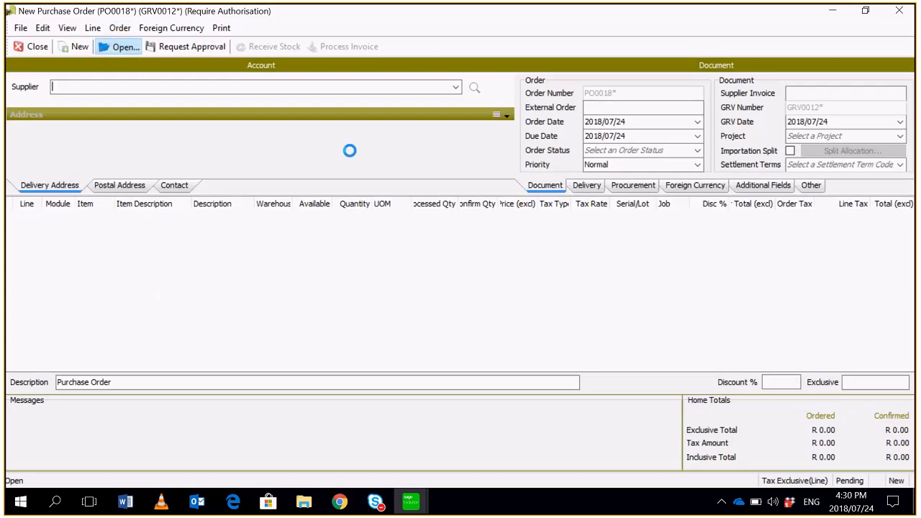
{"action": "left_click", "coordinate": [732, 165]}
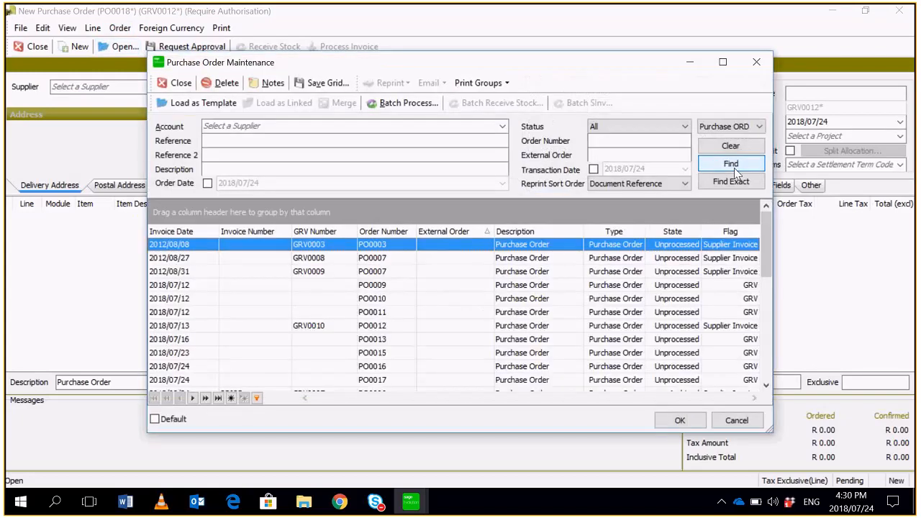
{"action": "left_click", "coordinate": [593, 169]}
{"action": "left_click", "coordinate": [730, 165]}
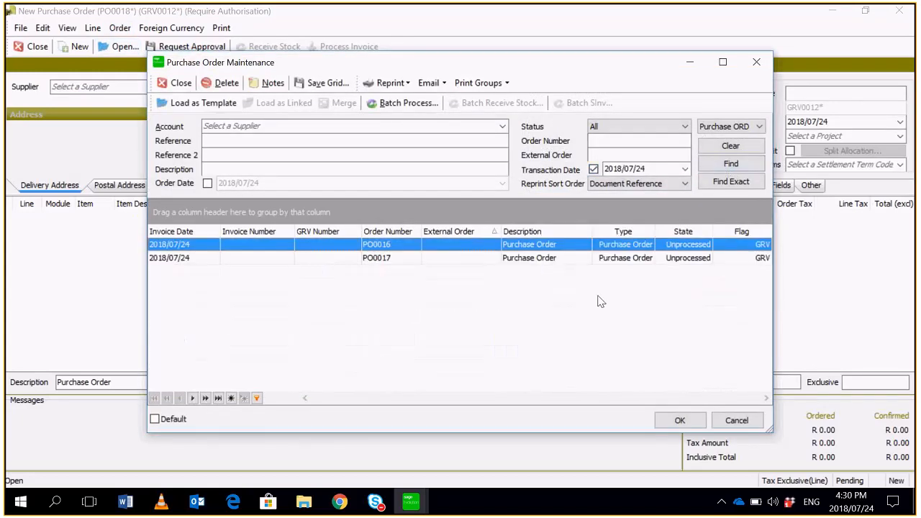
- Open the newest purchase order for Geek Zone, check its approval status, and close the order
{"action": "left_click", "coordinate": [462, 260]}
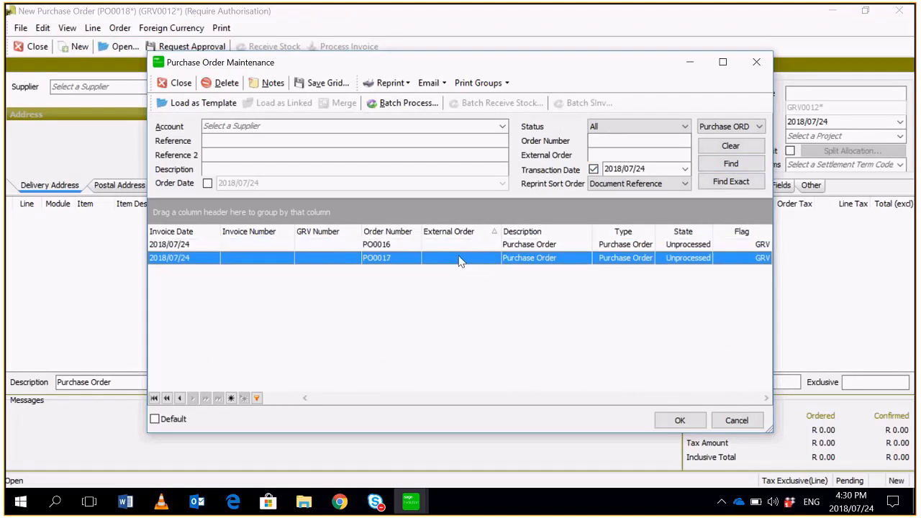
{"action": "double_click", "coordinate": [461, 261]}
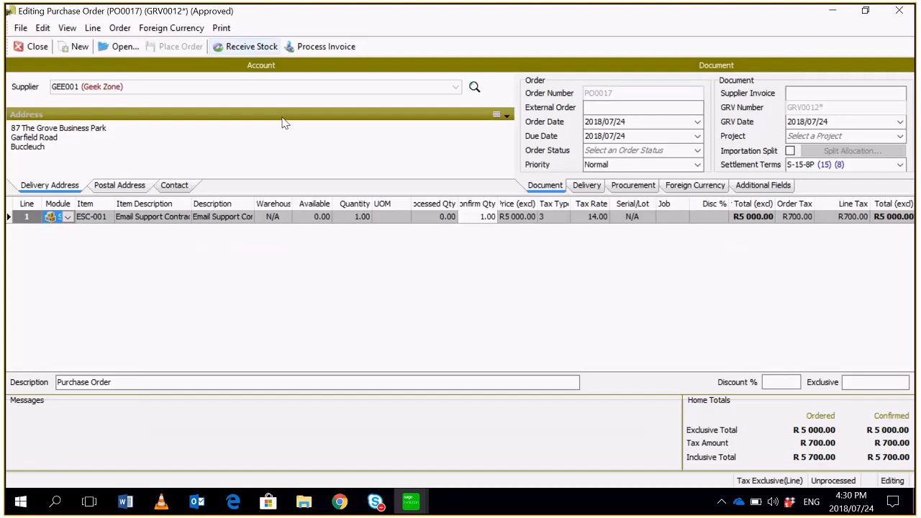
{"action": "left_click", "coordinate": [34, 47]}
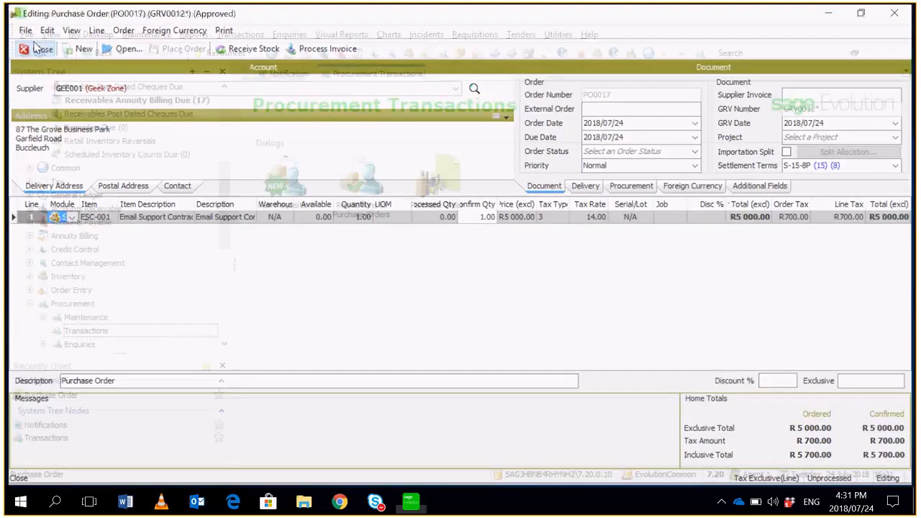
- Log off Agent 1 and log in to the 7.20.0.10 company database as Admin
{"action": "scroll", "coordinate": [220, 187], "scroll_direction": "up", "scroll_amount": 5}
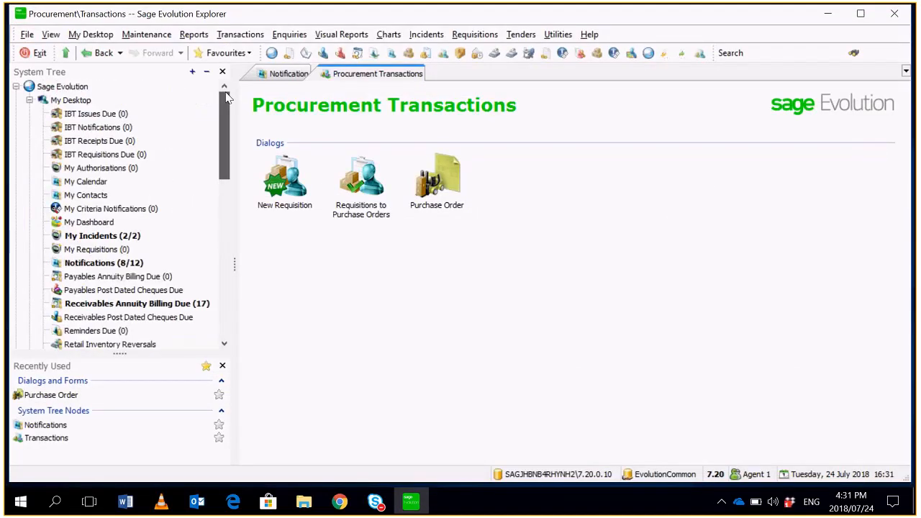
{"action": "left_click", "coordinate": [27, 33]}
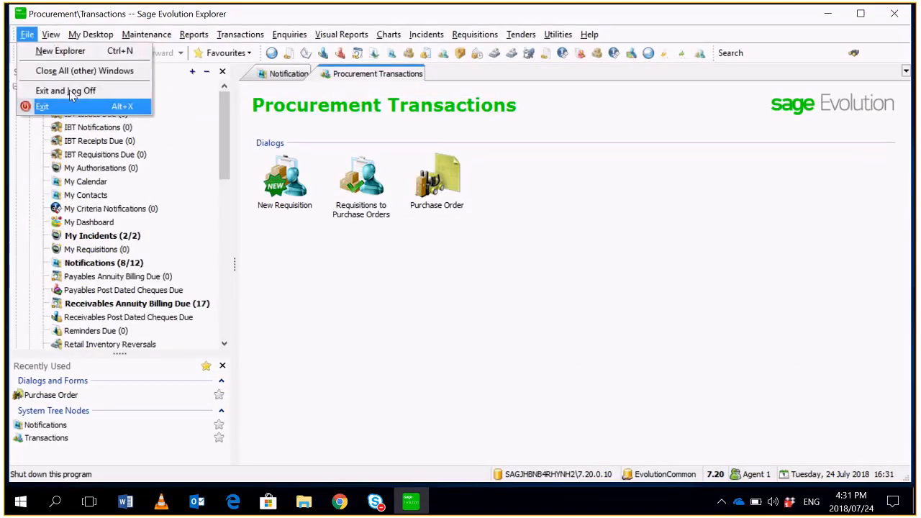
{"action": "left_click", "coordinate": [72, 105]}
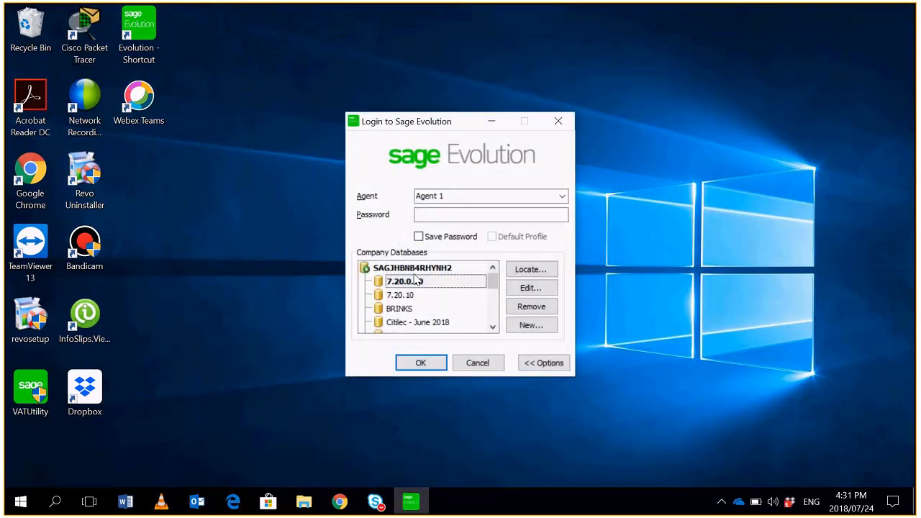
{"action": "left_click", "coordinate": [562, 196]}
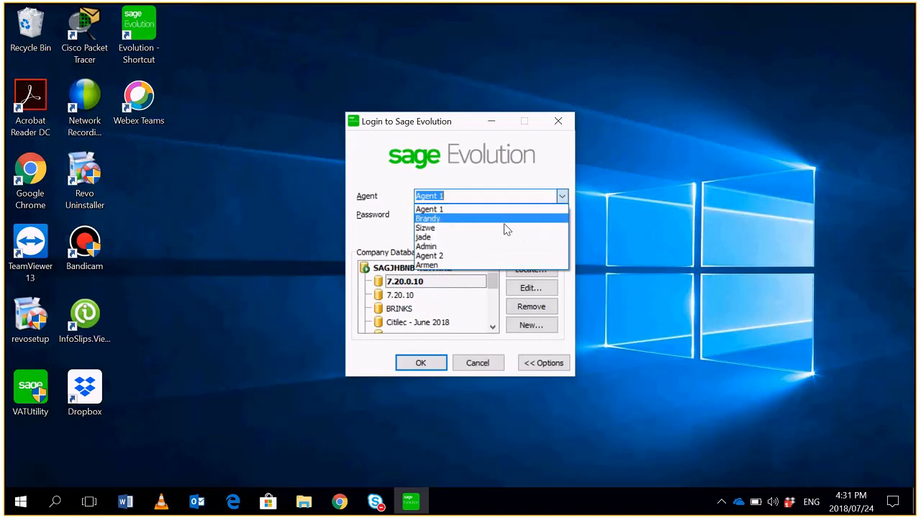
{"action": "left_click", "coordinate": [496, 245]}
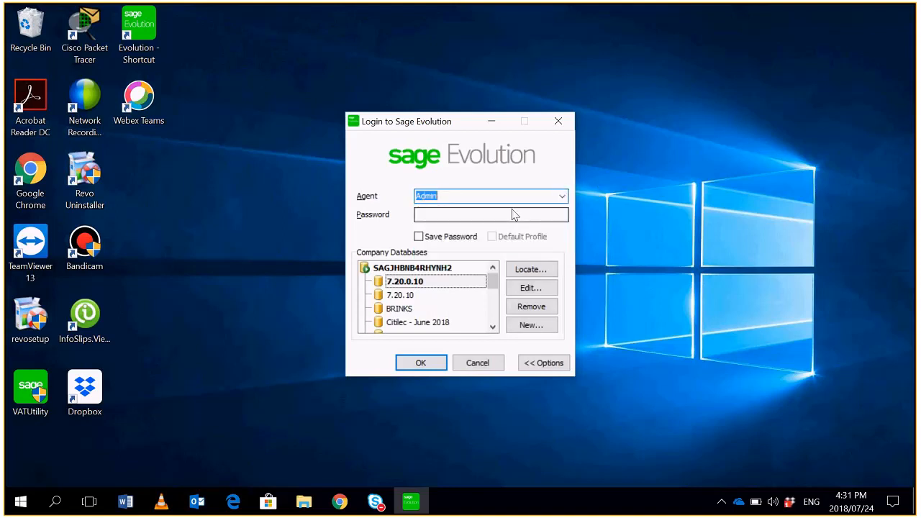
{"action": "left_click", "coordinate": [514, 214]}
{"action": "left_click", "coordinate": [418, 364]}
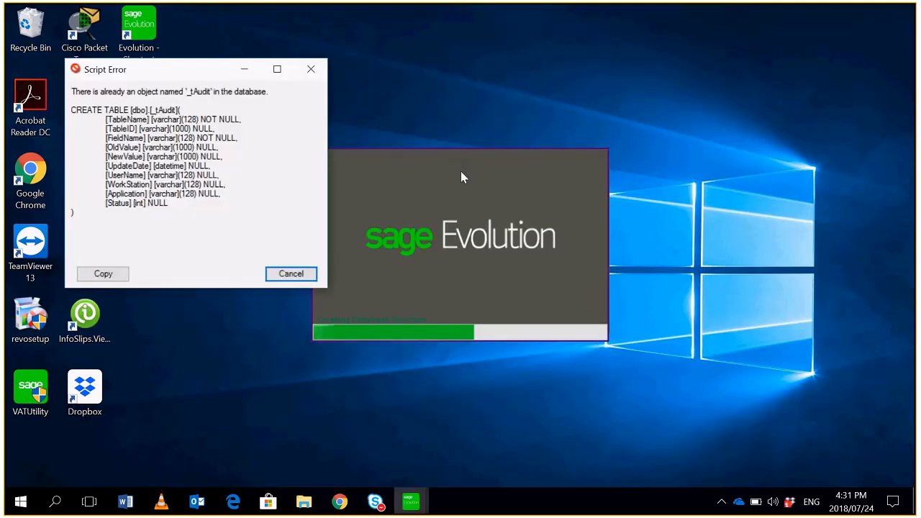
- Dismiss the script error, accept the current system date as session date with Never prompt, and close the What's New window
{"action": "left_click", "coordinate": [291, 274]}
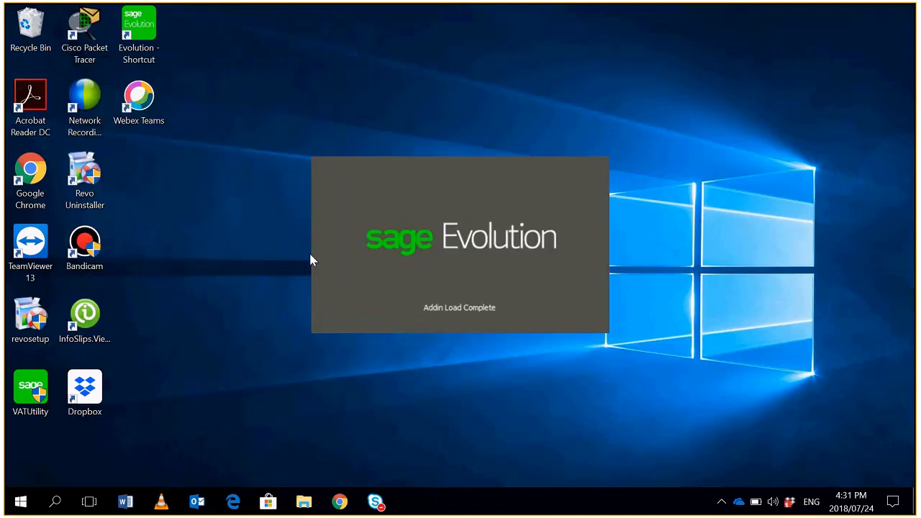
{"action": "left_click", "coordinate": [368, 292]}
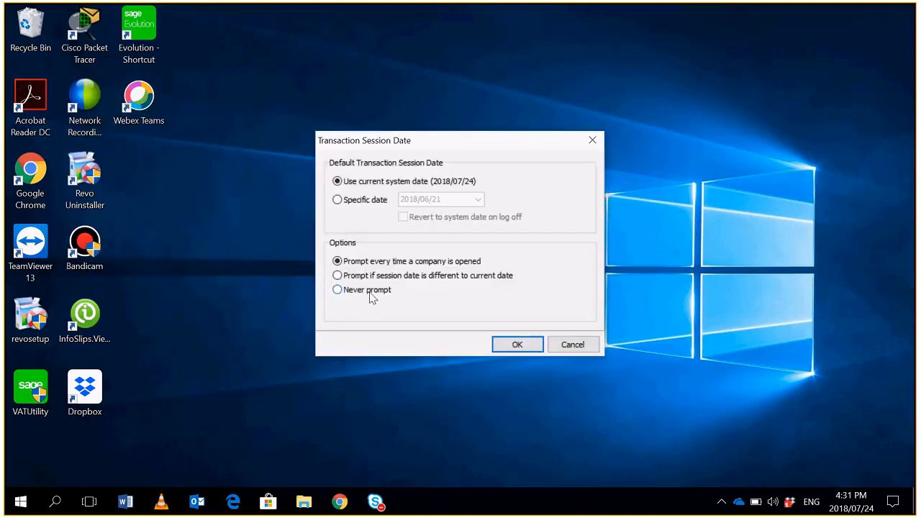
{"action": "left_click", "coordinate": [541, 345]}
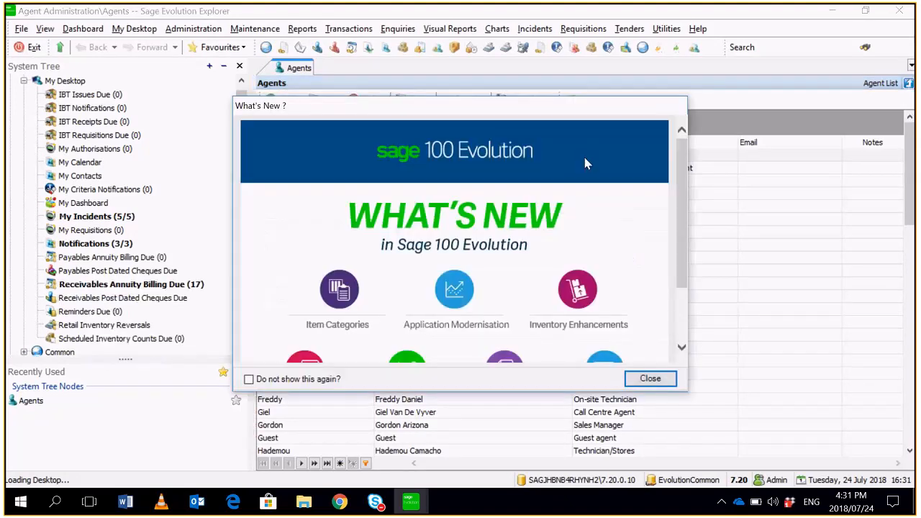
{"action": "left_click", "coordinate": [652, 380]}
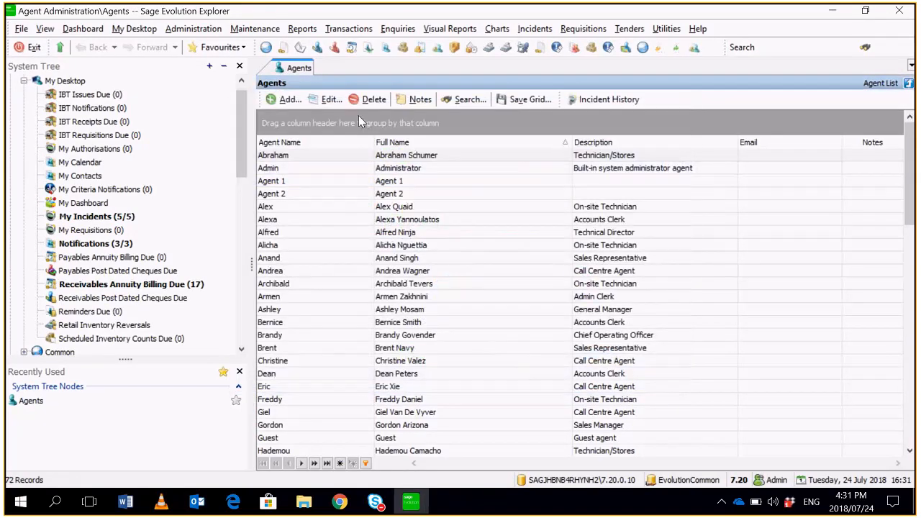
- Open the Contact Management incident escalation groups, examine the agent groups and escalate minutes in Support - 1st, and close it without changes
{"action": "left_click_drag", "start_coordinate": [243, 97], "coordinate": [263, 206]}
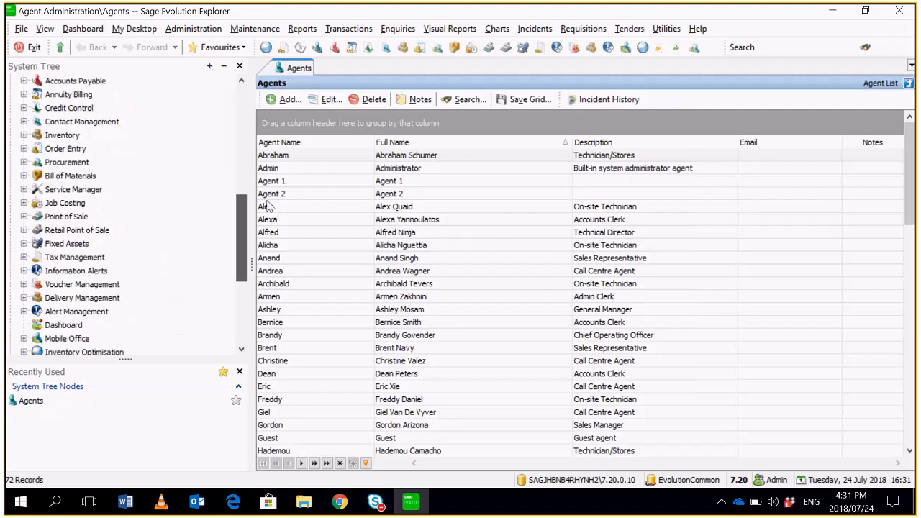
{"action": "left_click", "coordinate": [123, 121]}
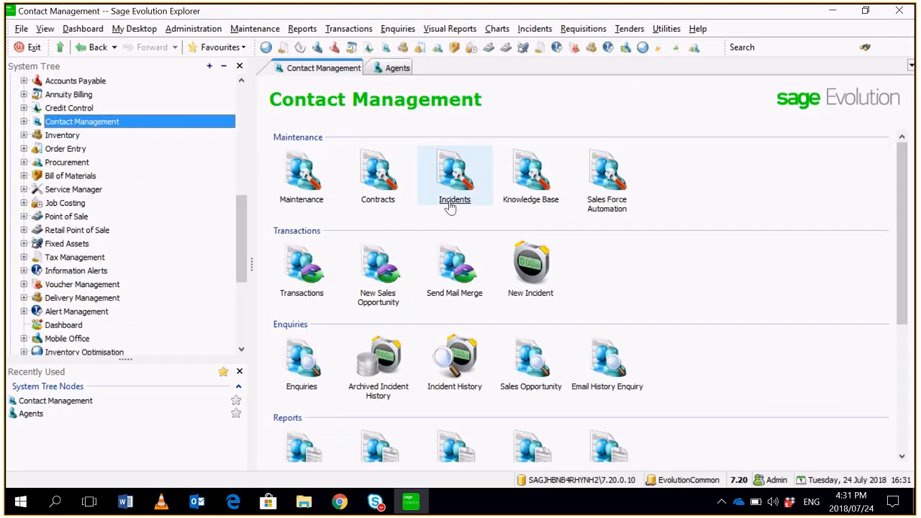
{"action": "left_click", "coordinate": [452, 201]}
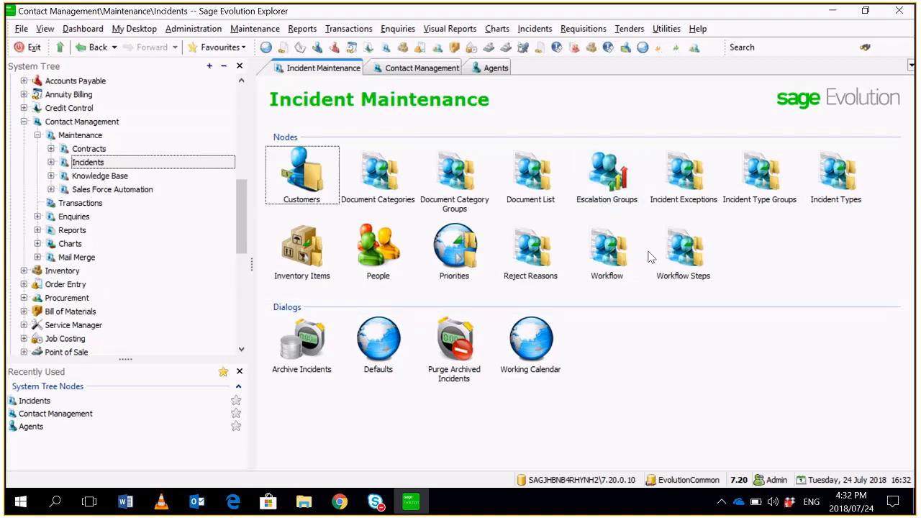
{"action": "left_click", "coordinate": [608, 192]}
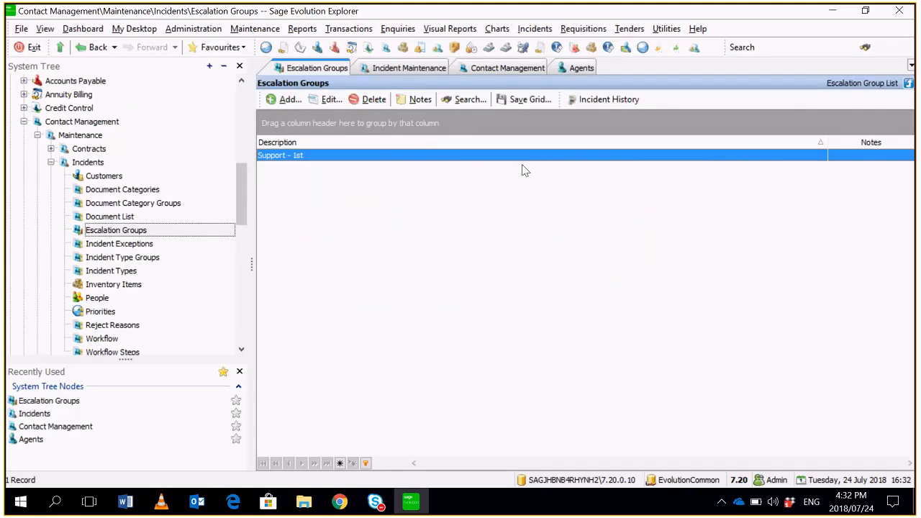
{"action": "double_click", "coordinate": [534, 161]}
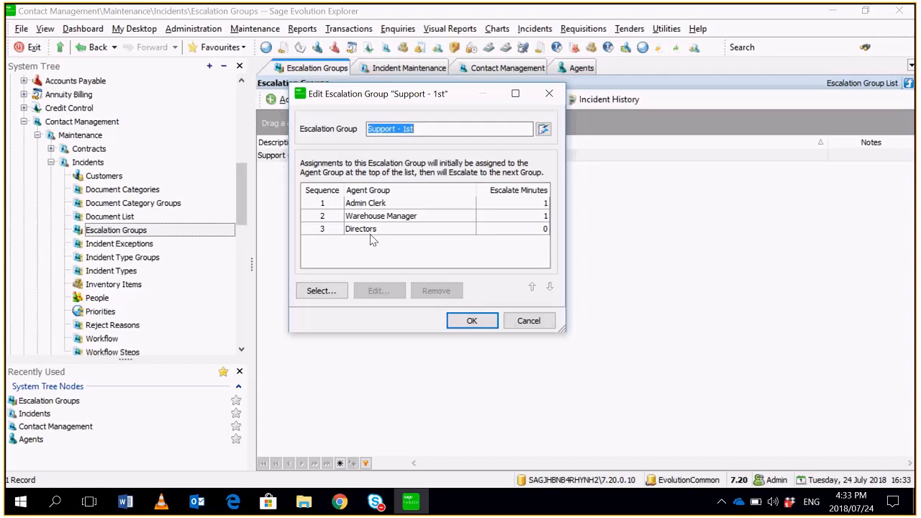
{"action": "left_click", "coordinate": [529, 321]}
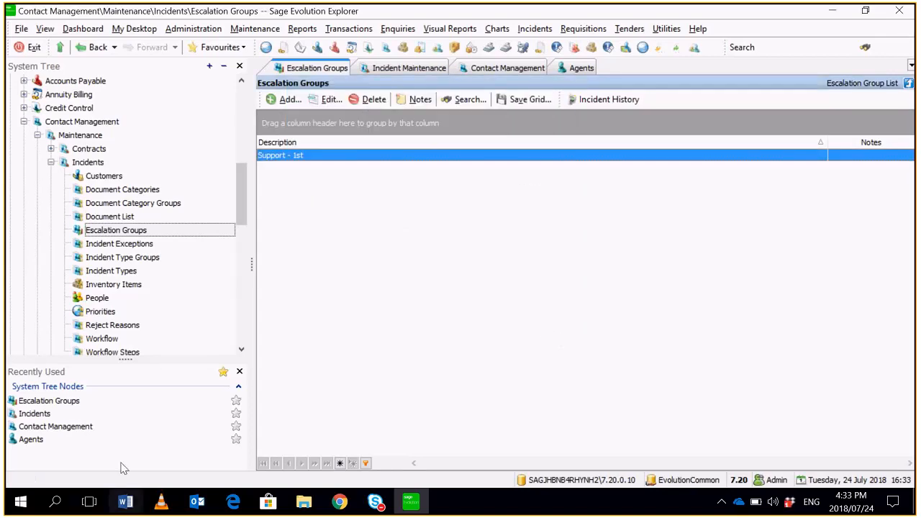
- Search Windows for svc, open Evolution Services, and check the service statuses, registered databases and escalation settings
{"action": "left_click", "coordinate": [48, 498]}
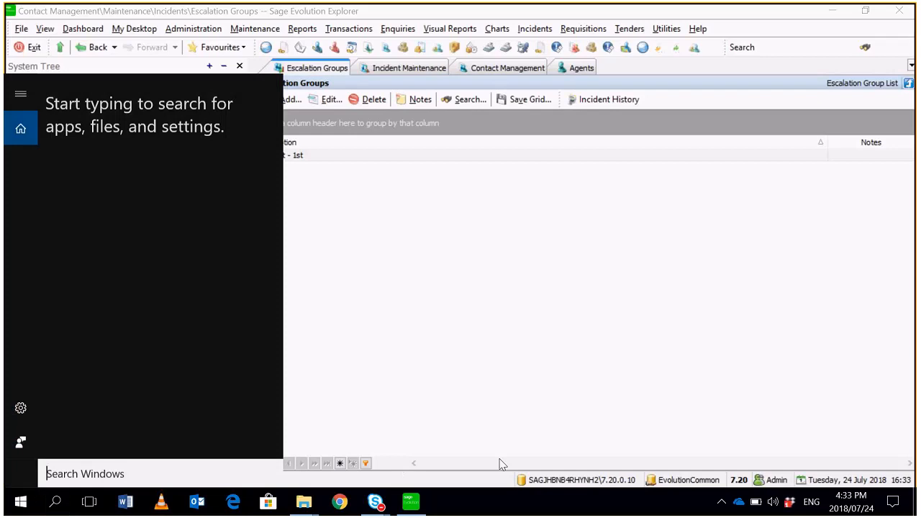
{"action": "type", "text": "svc"}
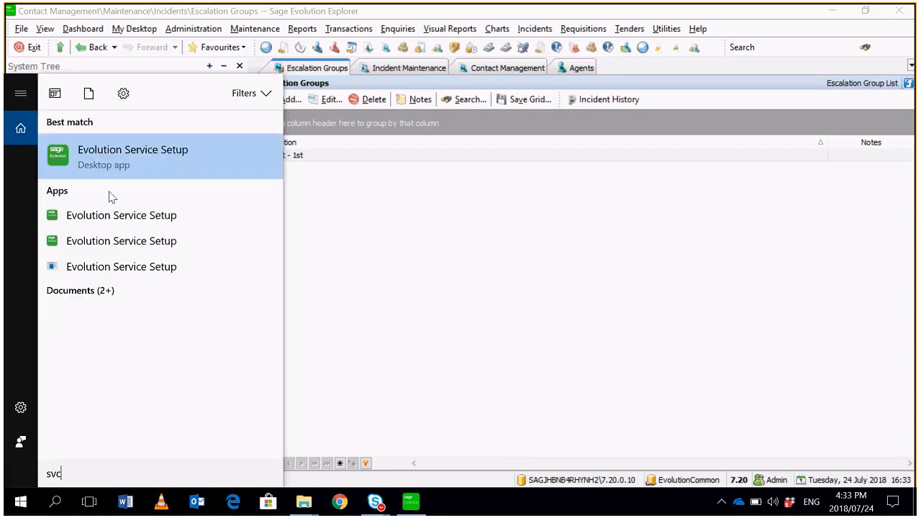
{"action": "left_click", "coordinate": [186, 150]}
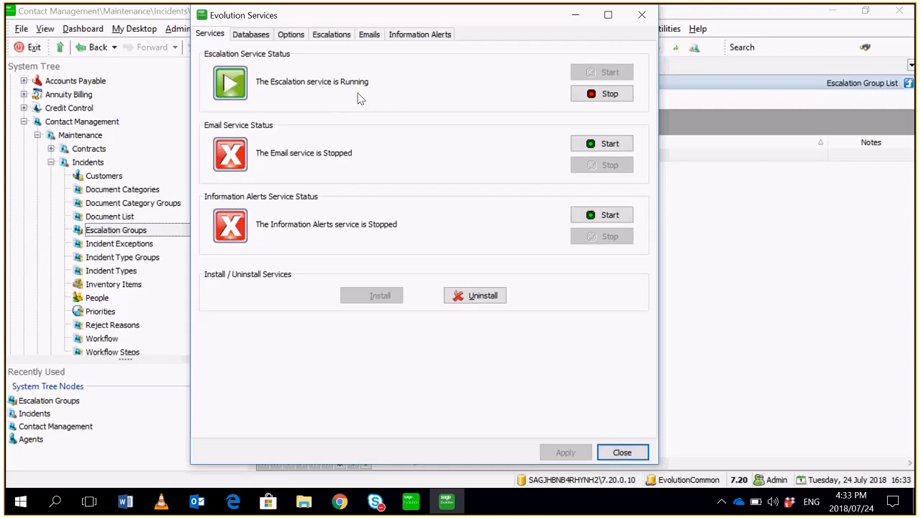
{"action": "left_click", "coordinate": [263, 36]}
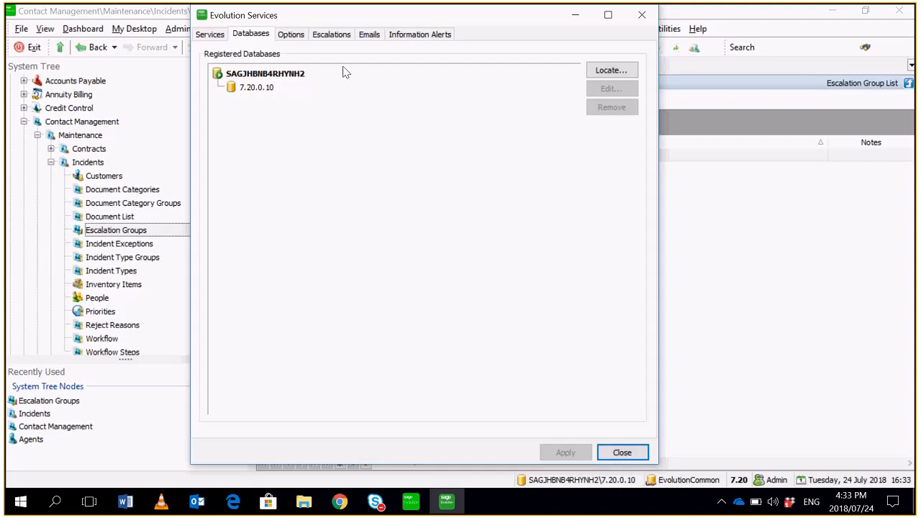
{"action": "left_click", "coordinate": [332, 34]}
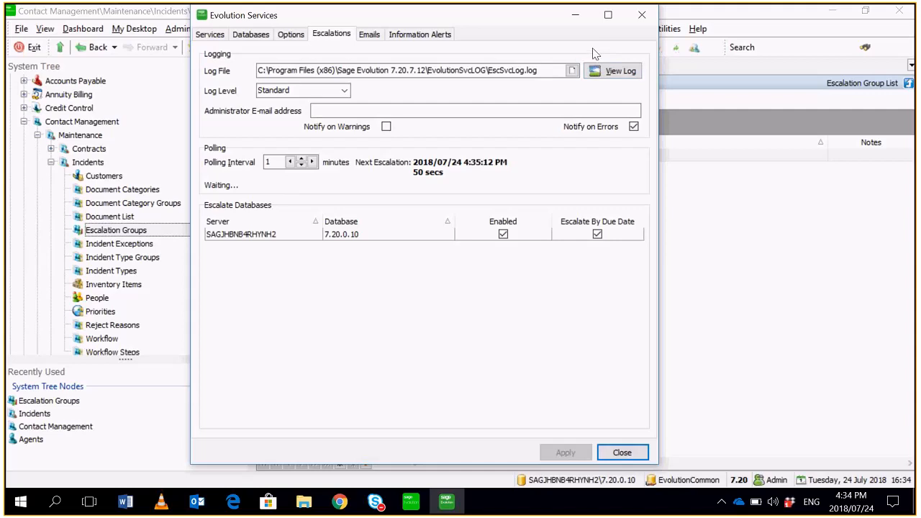
- Examine the most recent entries in the escalation service log, then close the log windows and Evolution Services
{"action": "left_click", "coordinate": [597, 78]}
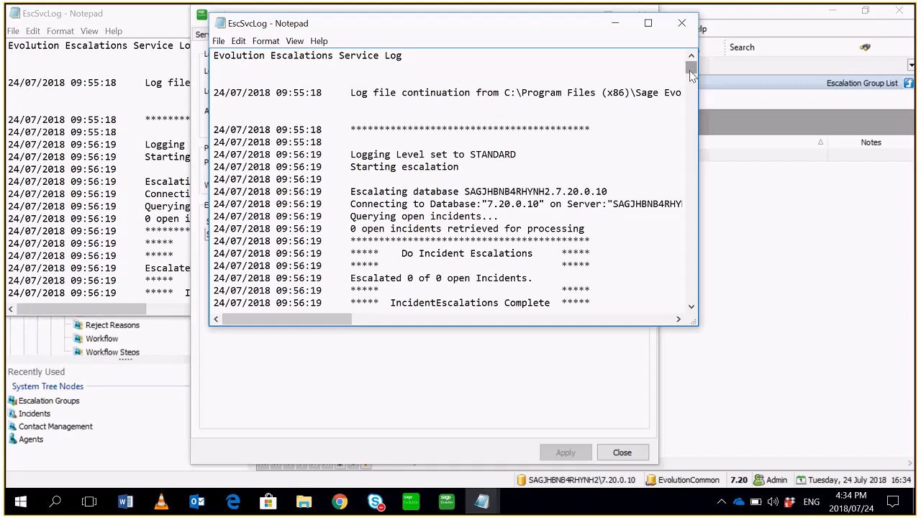
{"action": "left_click", "coordinate": [648, 23]}
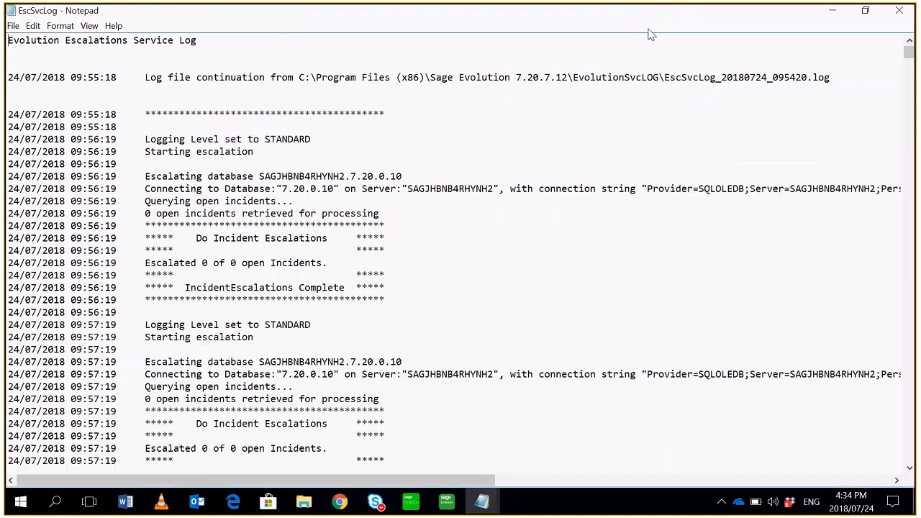
{"action": "left_click_drag", "start_coordinate": [909, 52], "coordinate": [911, 128]}
{"action": "left_click", "coordinate": [913, 125]}
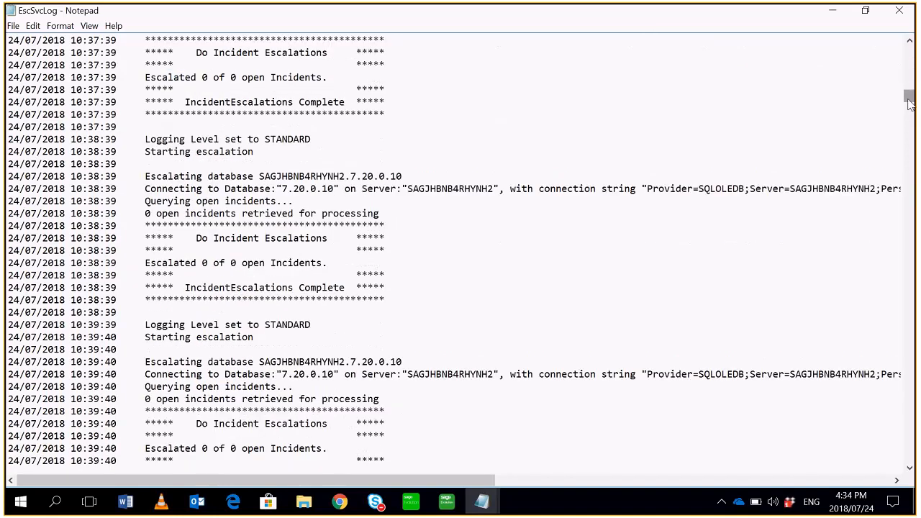
{"action": "left_click_drag", "start_coordinate": [909, 105], "coordinate": [882, 370]}
{"action": "left_click_drag", "start_coordinate": [909, 376], "coordinate": [887, 473]}
{"action": "scroll", "coordinate": [556, 325], "scroll_direction": "up", "scroll_amount": 17}
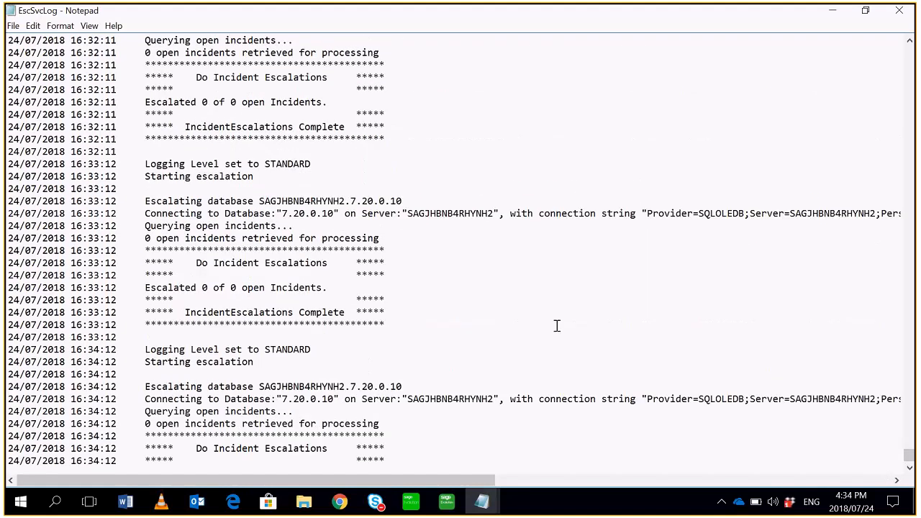
{"action": "scroll", "coordinate": [556, 326], "scroll_direction": "up", "scroll_amount": 5}
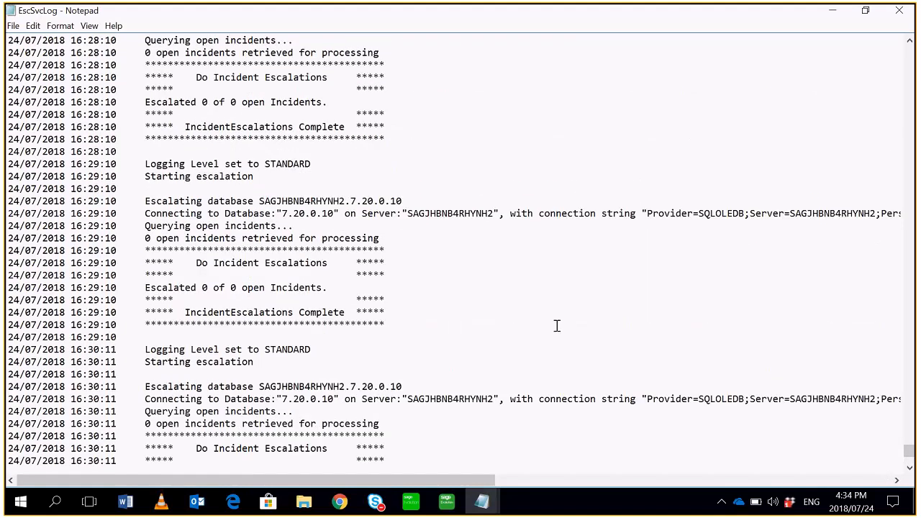
{"action": "scroll", "coordinate": [557, 326], "scroll_direction": "up", "scroll_amount": 8}
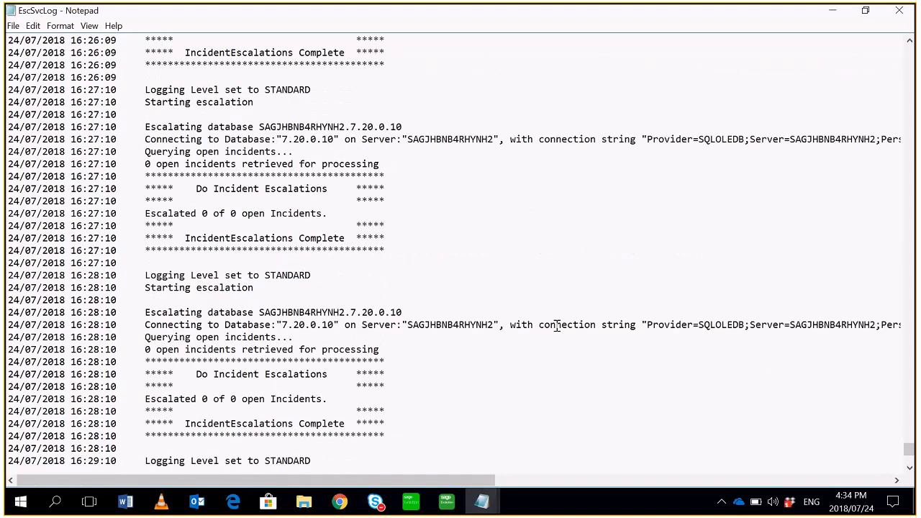
{"action": "scroll", "coordinate": [556, 326], "scroll_direction": "up", "scroll_amount": 6}
{"action": "scroll", "coordinate": [556, 326], "scroll_direction": "up", "scroll_amount": 1}
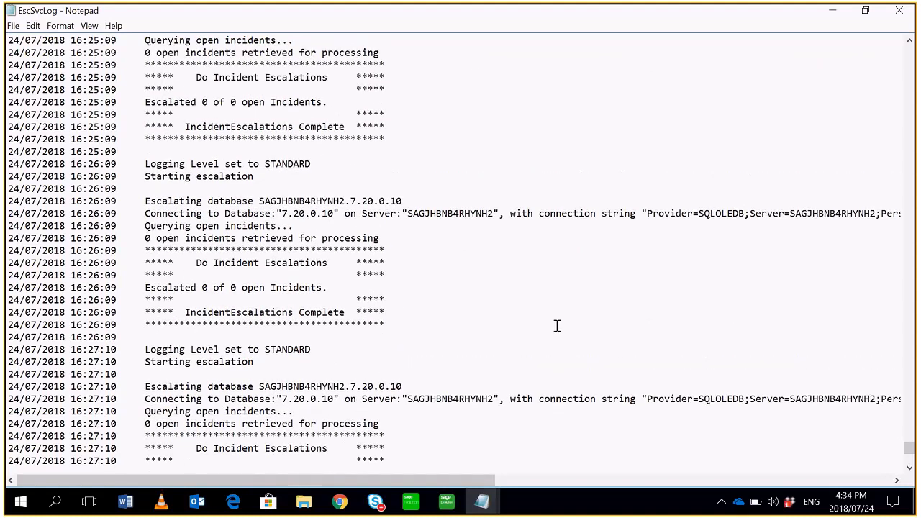
{"action": "scroll", "coordinate": [556, 326], "scroll_direction": "up", "scroll_amount": 20}
{"action": "scroll", "coordinate": [556, 326], "scroll_direction": "up", "scroll_amount": 7}
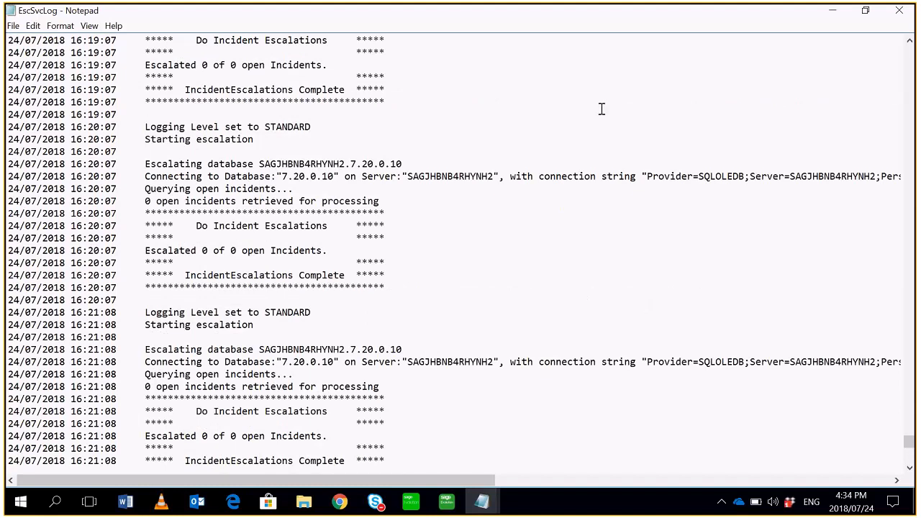
{"action": "left_click", "coordinate": [900, 10]}
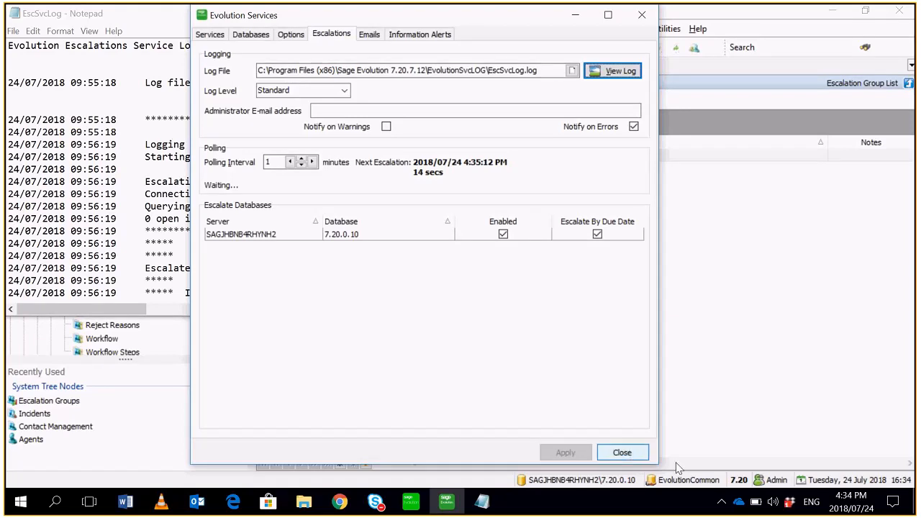
{"action": "left_click", "coordinate": [632, 455]}
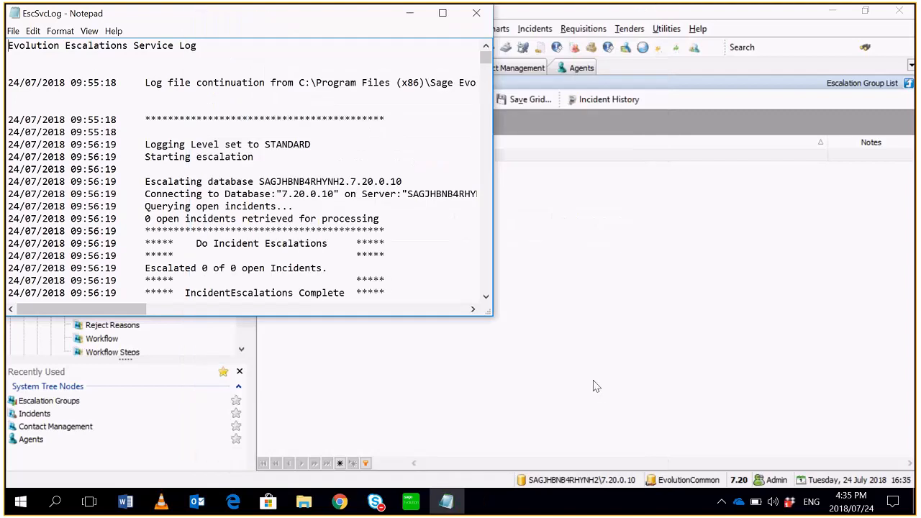
{"action": "left_click", "coordinate": [474, 23]}
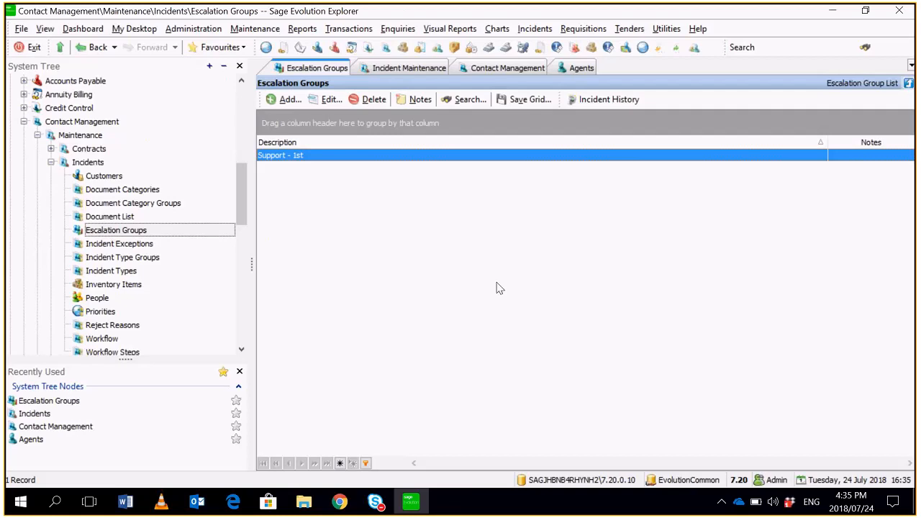
- Open a new Contact Management incident form
{"action": "left_click_drag", "start_coordinate": [238, 175], "coordinate": [239, 162]}
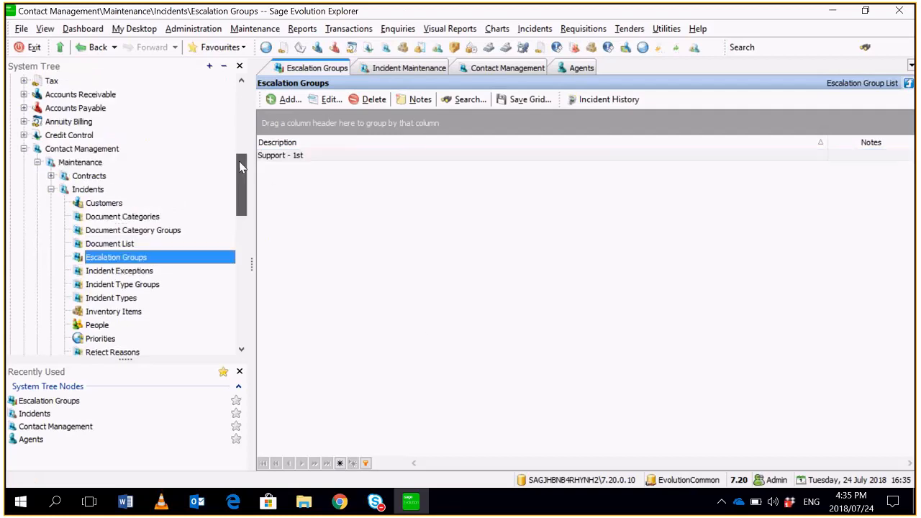
{"action": "left_click", "coordinate": [349, 29]}
{"action": "mouse_move", "coordinate": [432, 123]}
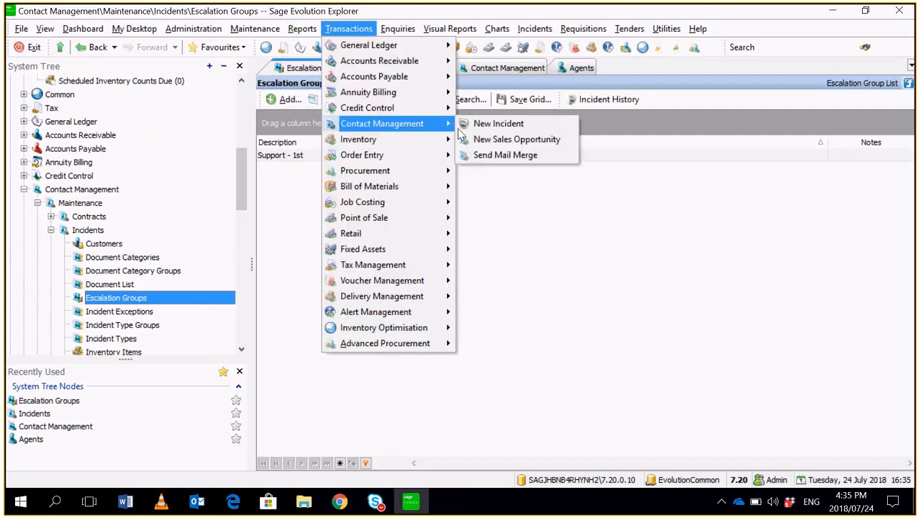
{"action": "left_click", "coordinate": [475, 126]}
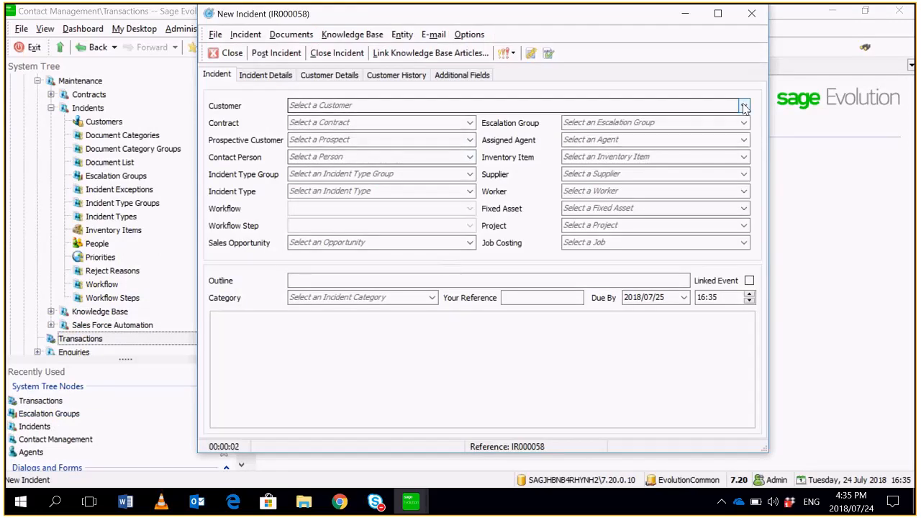
- Fill in the new incident with customer CASH, escalation group Support - 1st and incident type Email
{"action": "left_click", "coordinate": [743, 105]}
{"action": "left_click", "coordinate": [494, 175]}
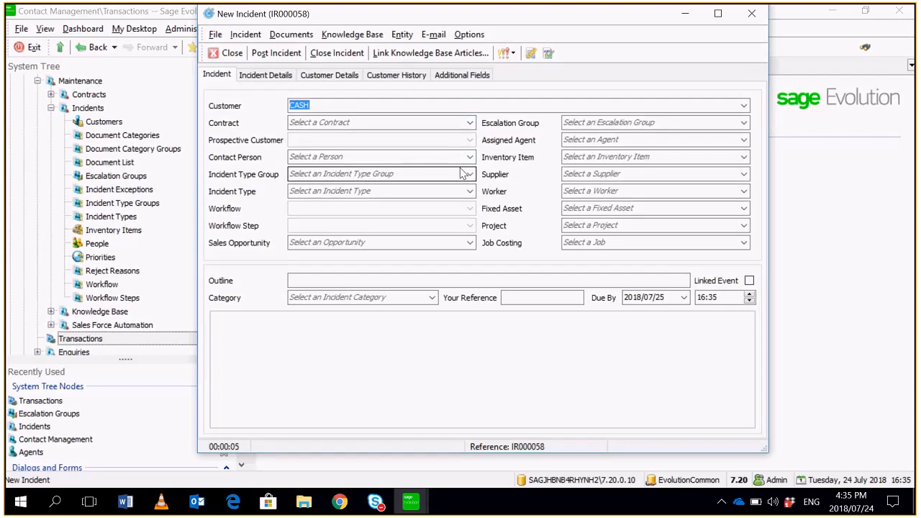
{"action": "left_click", "coordinate": [745, 123]}
{"action": "left_click", "coordinate": [713, 151]}
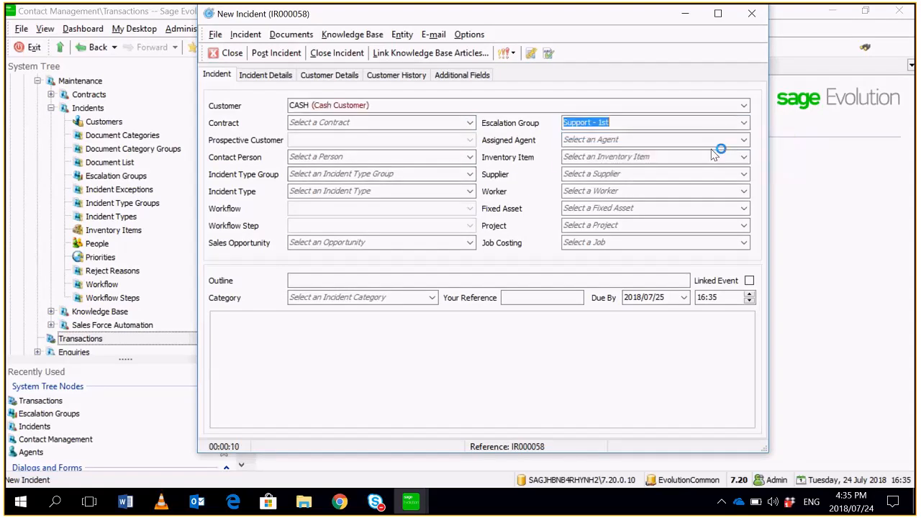
{"action": "left_click", "coordinate": [470, 174]}
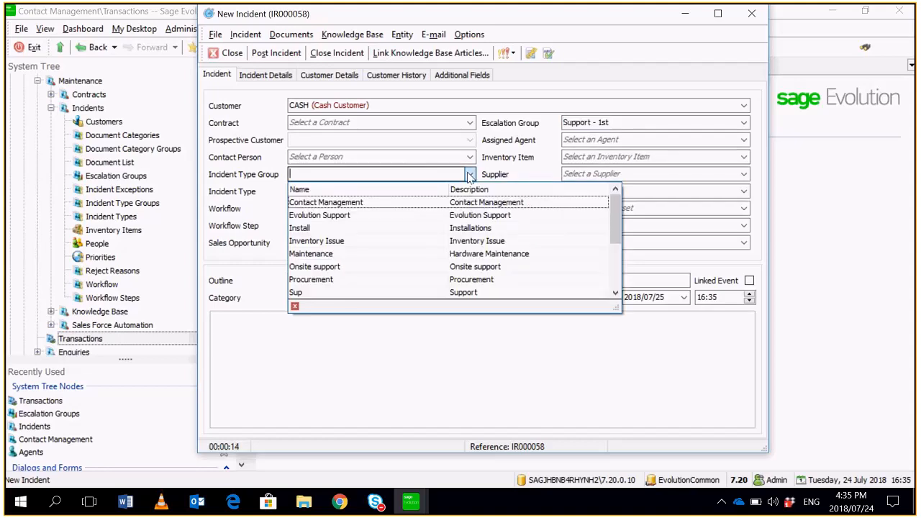
{"action": "left_click", "coordinate": [459, 154]}
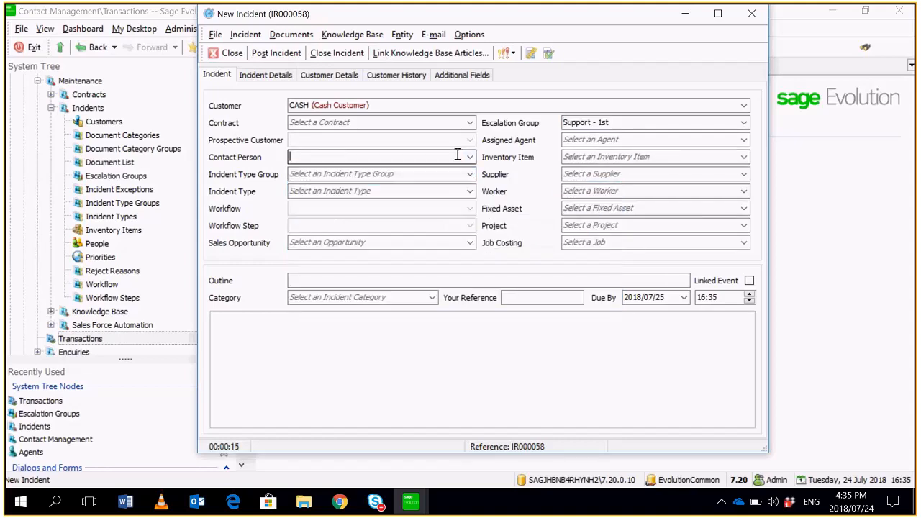
{"action": "left_click", "coordinate": [470, 192]}
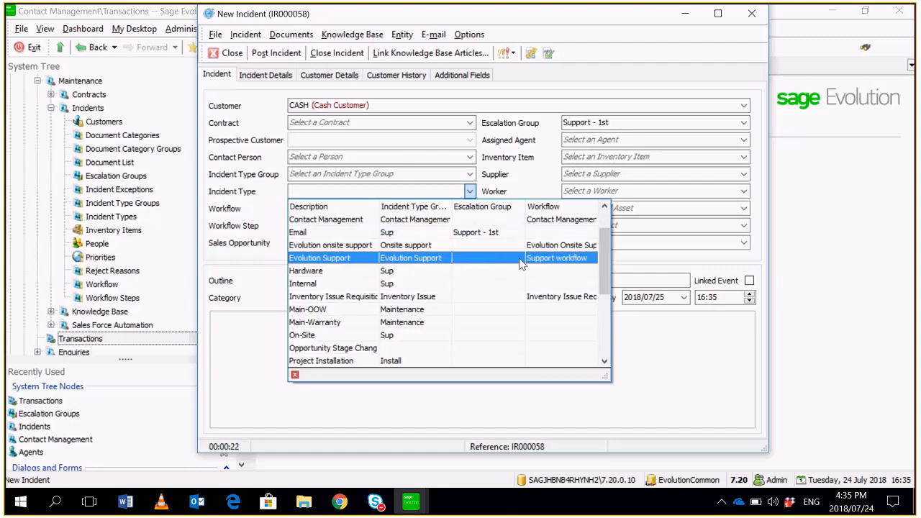
{"action": "left_click", "coordinate": [489, 238]}
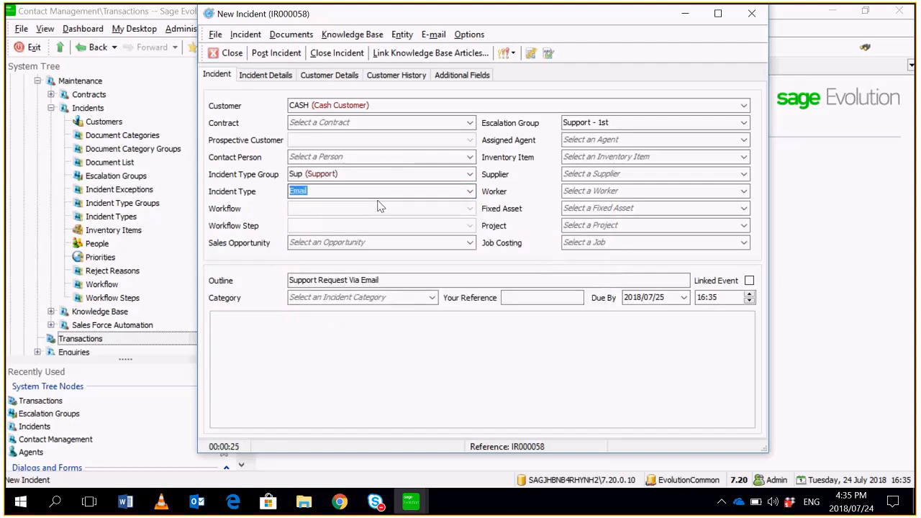
- Set the incident's due date to 2018/07/24 and the due time to 16:38
{"action": "left_click", "coordinate": [684, 298]}
{"action": "left_click", "coordinate": [667, 377]}
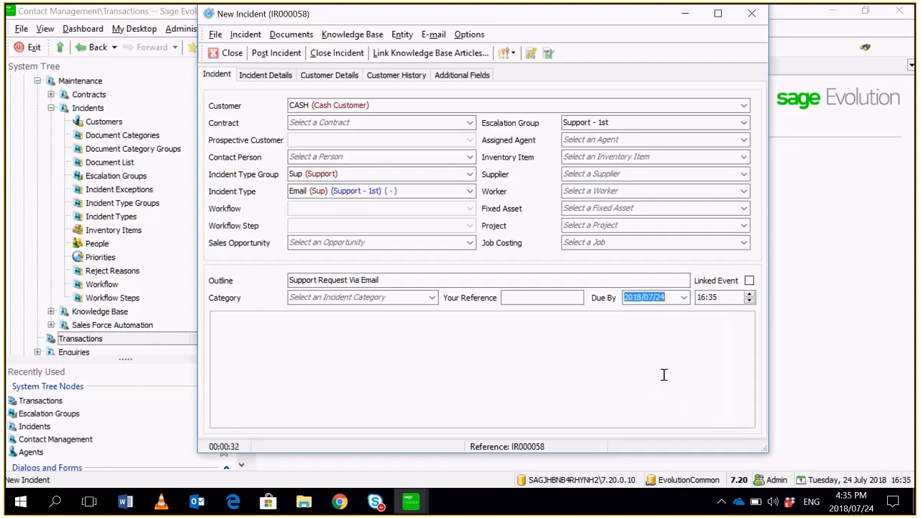
{"action": "left_click", "coordinate": [718, 297]}
{"action": "type", "text": "0"}
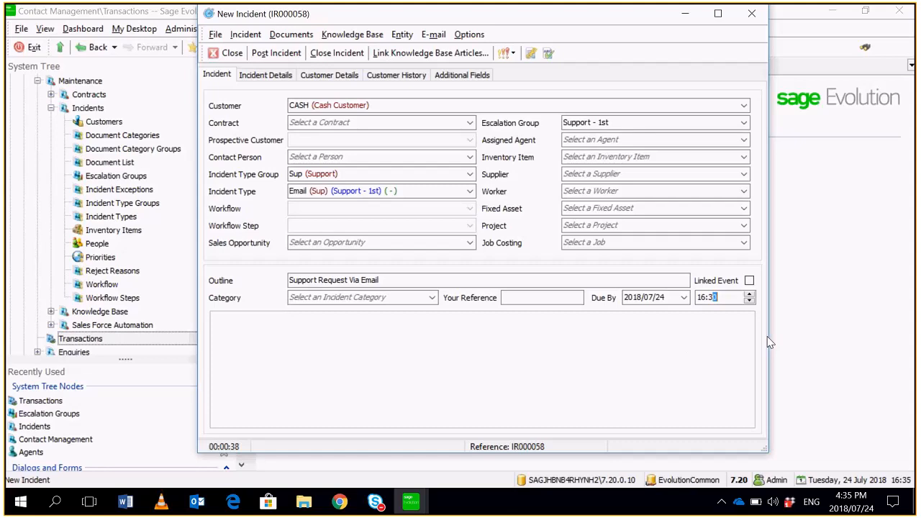
{"action": "type", "text": "3"}
{"action": "key", "text": "BackSpace"}
{"action": "type", "text": "8"}
- Set the additional Actual Date field to 2018/07/24 and post the incident
{"action": "left_click", "coordinate": [481, 80]}
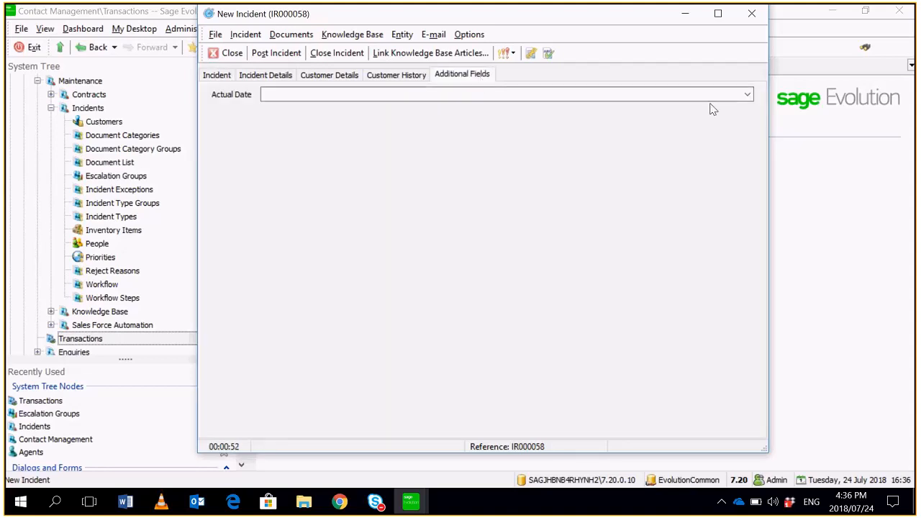
{"action": "left_click", "coordinate": [748, 94]}
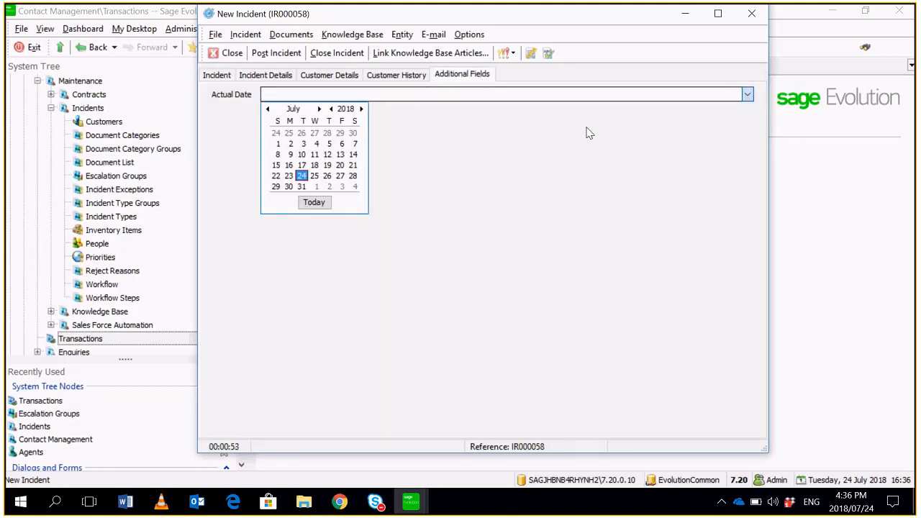
{"action": "left_click", "coordinate": [302, 176]}
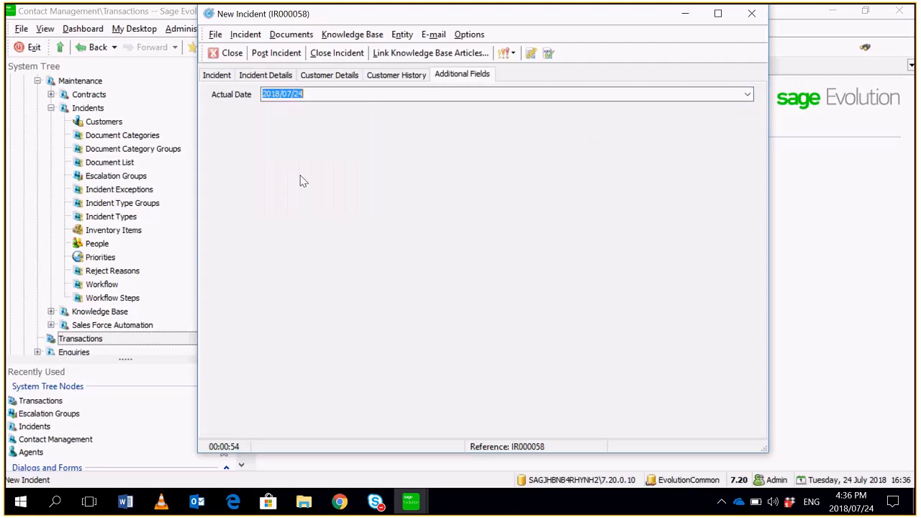
{"action": "left_click", "coordinate": [273, 55]}
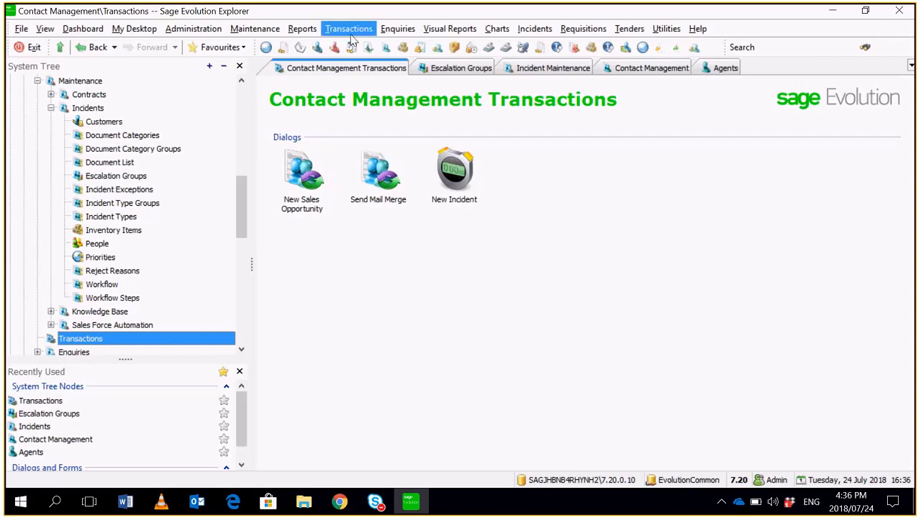
- Open the Contact Management incident history enquiry
{"action": "left_click", "coordinate": [398, 29]}
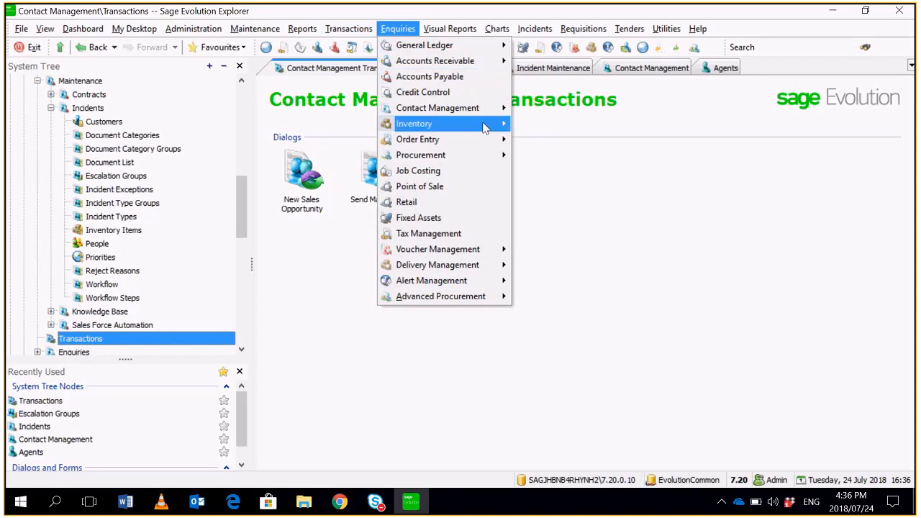
{"action": "mouse_move", "coordinate": [501, 115]}
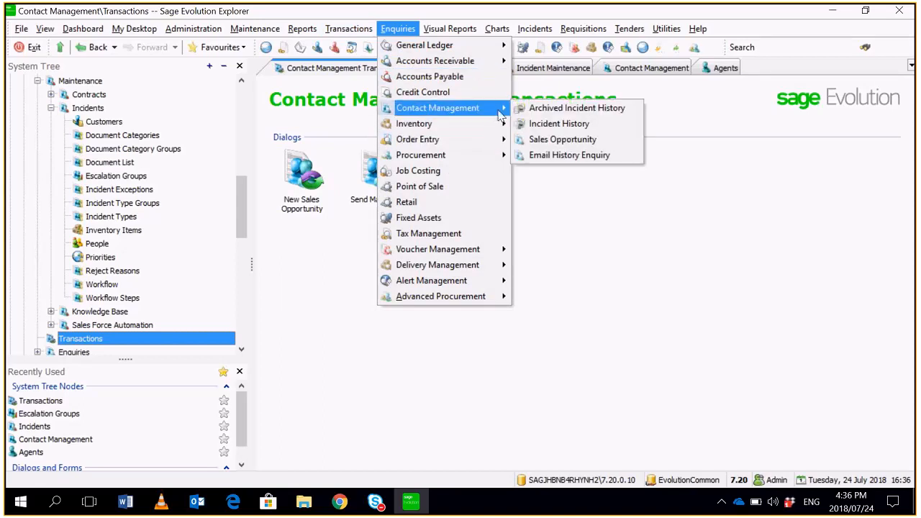
{"action": "left_click", "coordinate": [569, 125]}
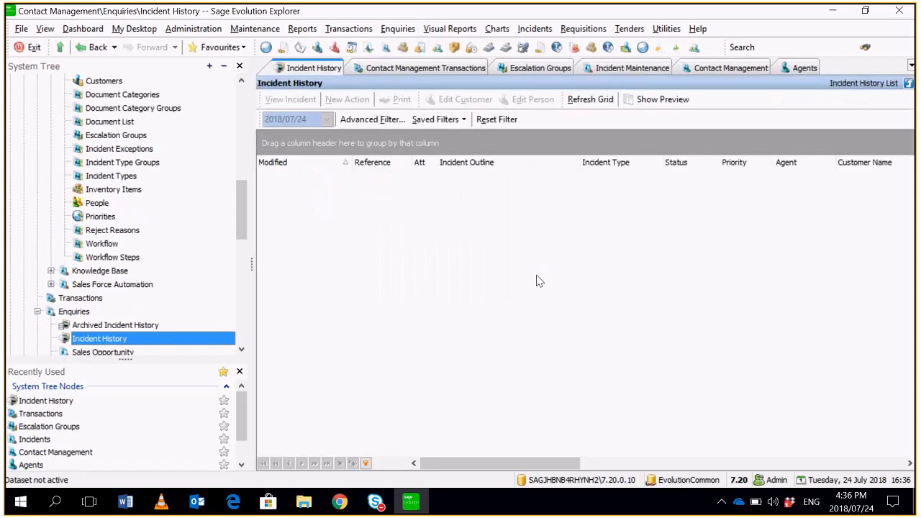
{"action": "left_click", "coordinate": [372, 120]}
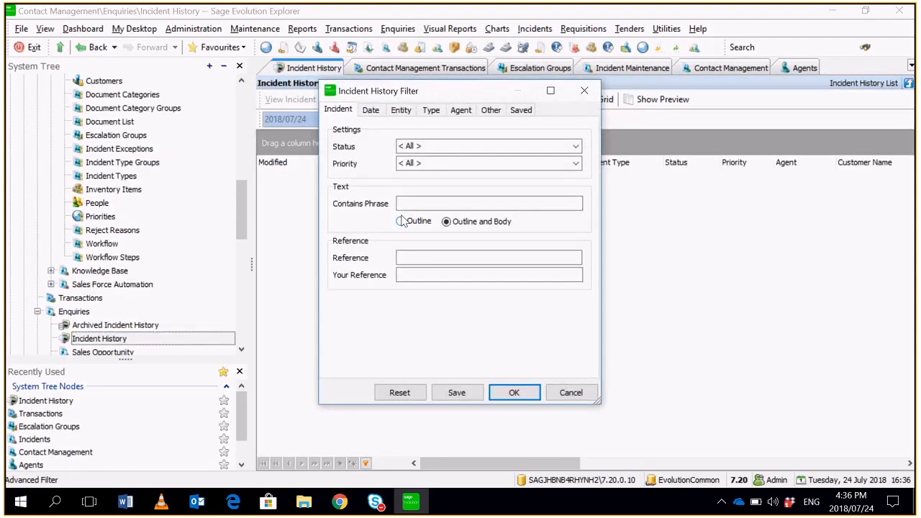
{"action": "key", "text": "Escape"}
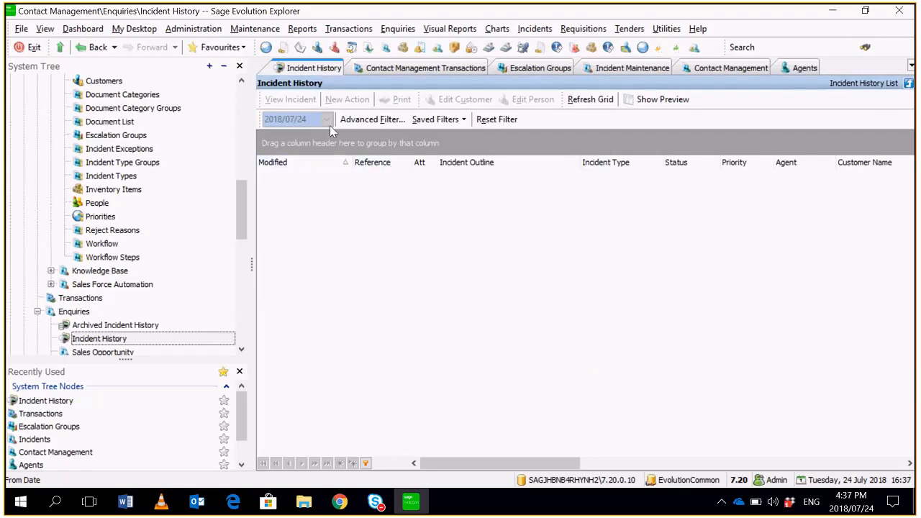
- Filter the incident history by last action date, starting from 2018/07/24
{"action": "left_click", "coordinate": [374, 120]}
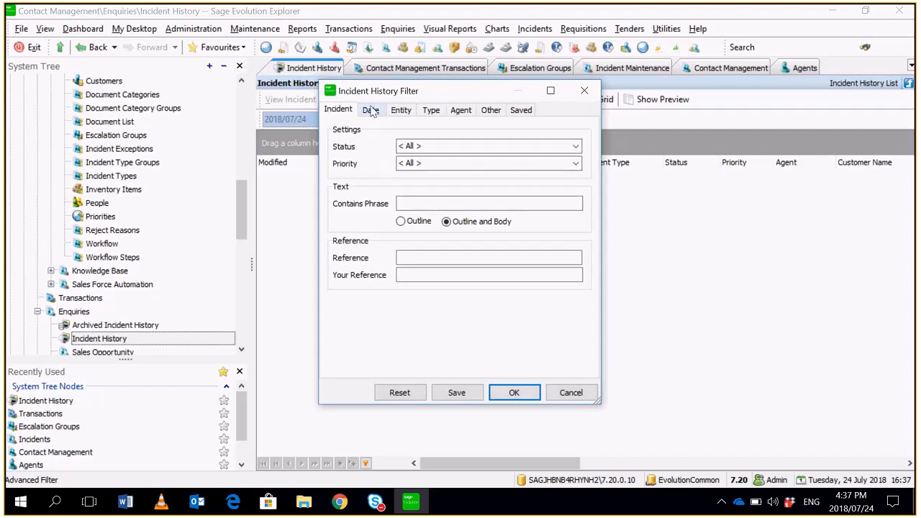
{"action": "left_click", "coordinate": [371, 110]}
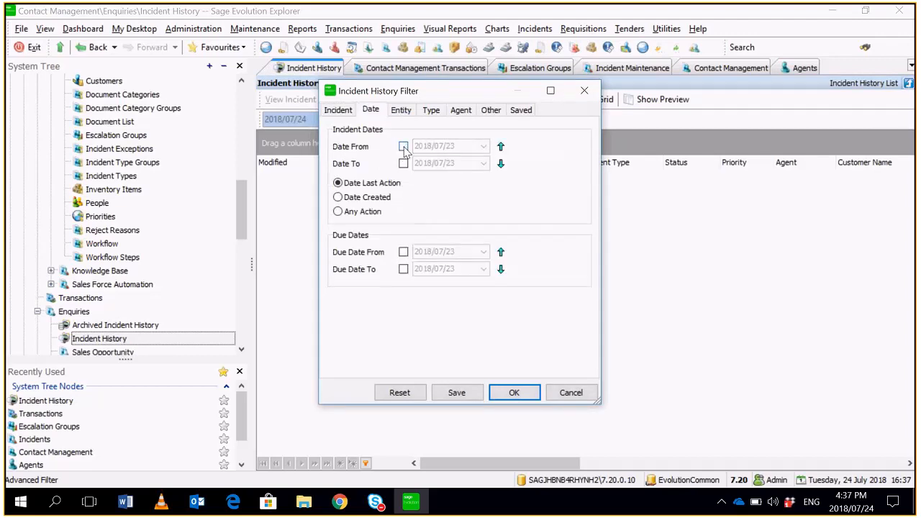
{"action": "left_click", "coordinate": [403, 147]}
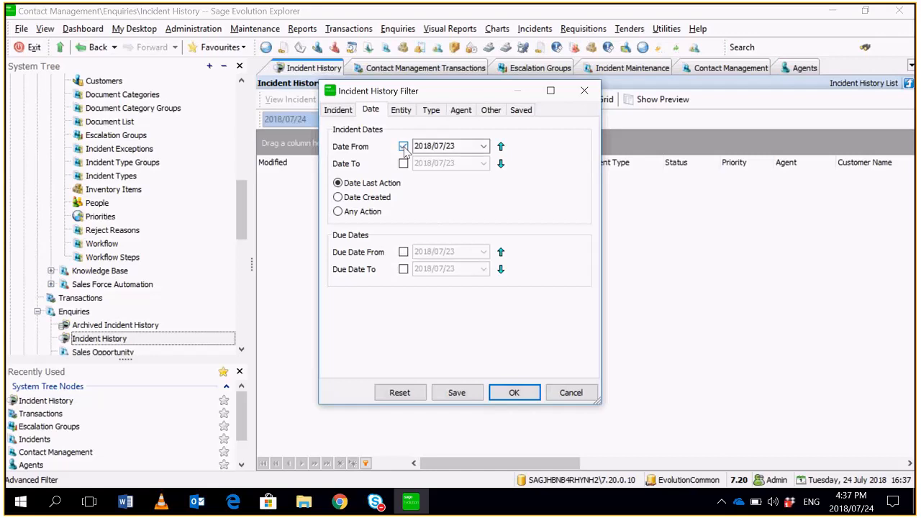
{"action": "left_click", "coordinate": [484, 146]}
{"action": "left_click", "coordinate": [454, 227]}
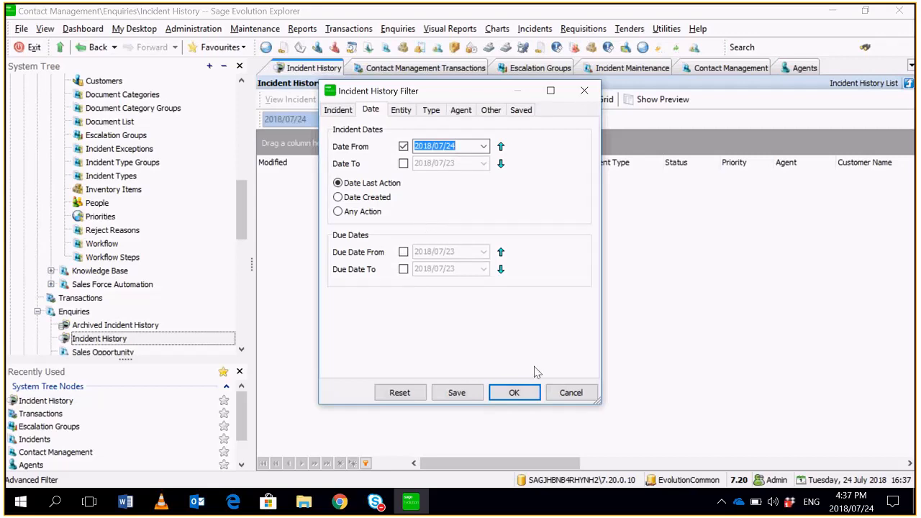
{"action": "left_click", "coordinate": [533, 392]}
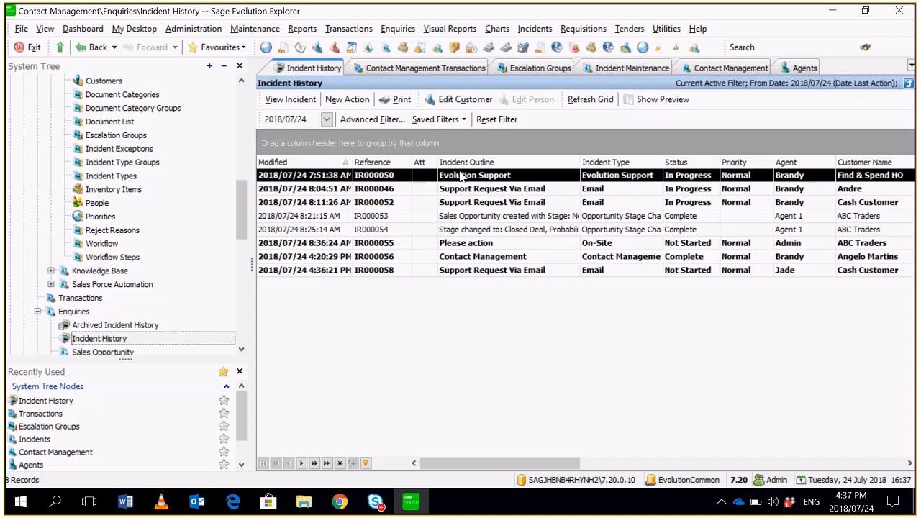
- Select the newest Support Request Via Email incident and widen the Modified column to fit the full date and time
{"action": "left_click", "coordinate": [457, 273]}
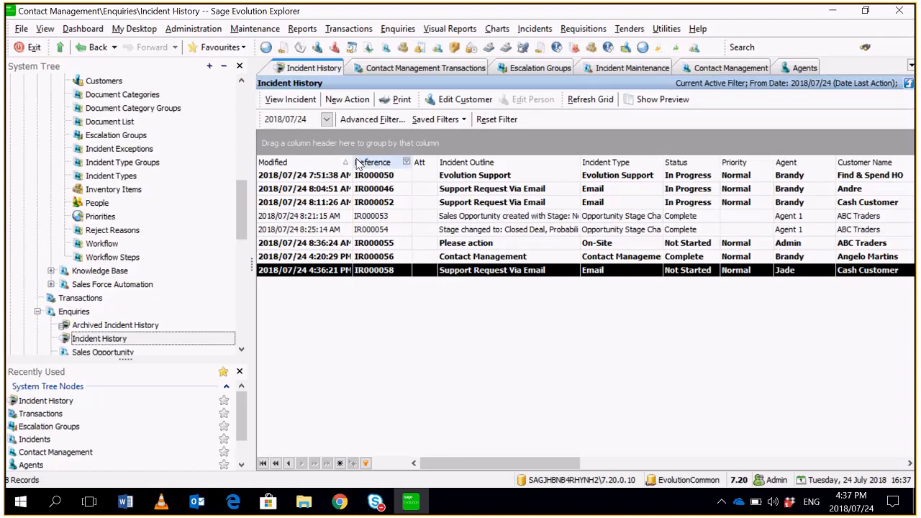
{"action": "left_click_drag", "start_coordinate": [355, 163], "coordinate": [428, 163]}
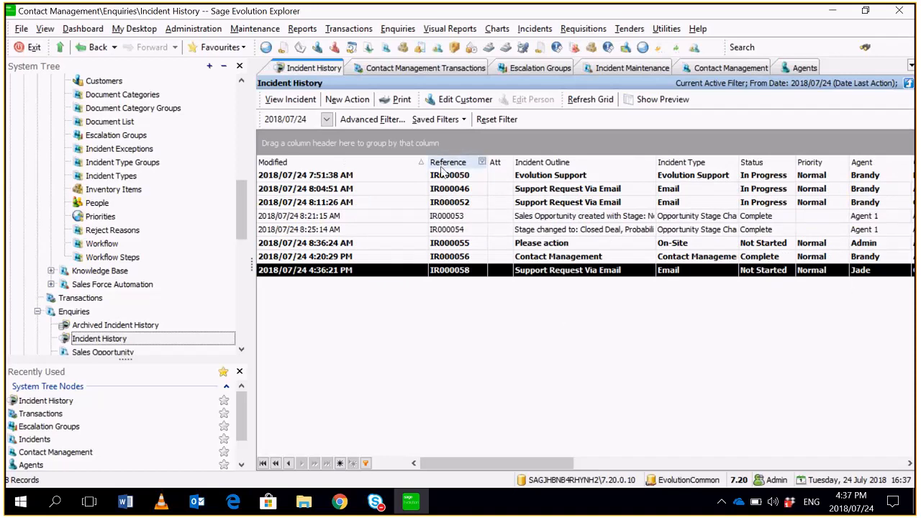
{"action": "left_click_drag", "start_coordinate": [429, 162], "coordinate": [389, 163]}
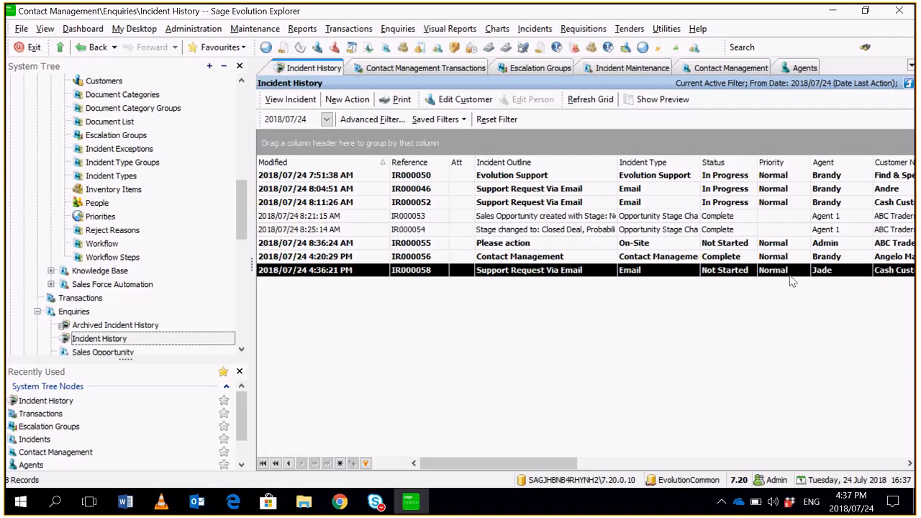
- Open the Support - 1st escalation group, check its first agent group and escalate minutes, and close it without changes
{"action": "left_click", "coordinate": [533, 66]}
{"action": "double_click", "coordinate": [398, 156]}
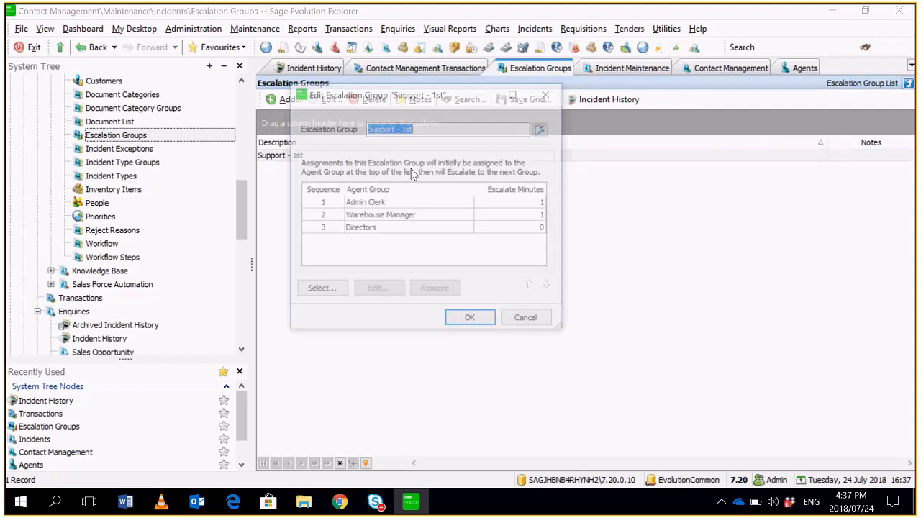
{"action": "left_click", "coordinate": [464, 204]}
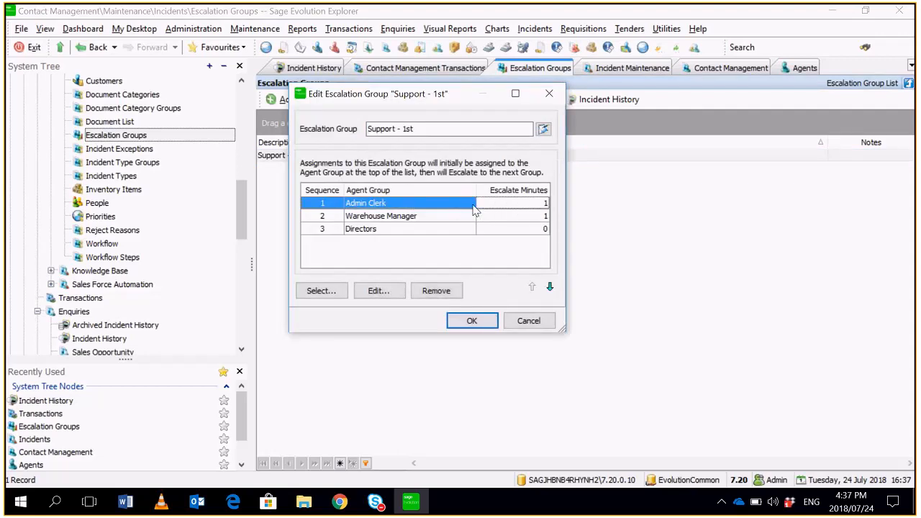
{"action": "left_click", "coordinate": [529, 321]}
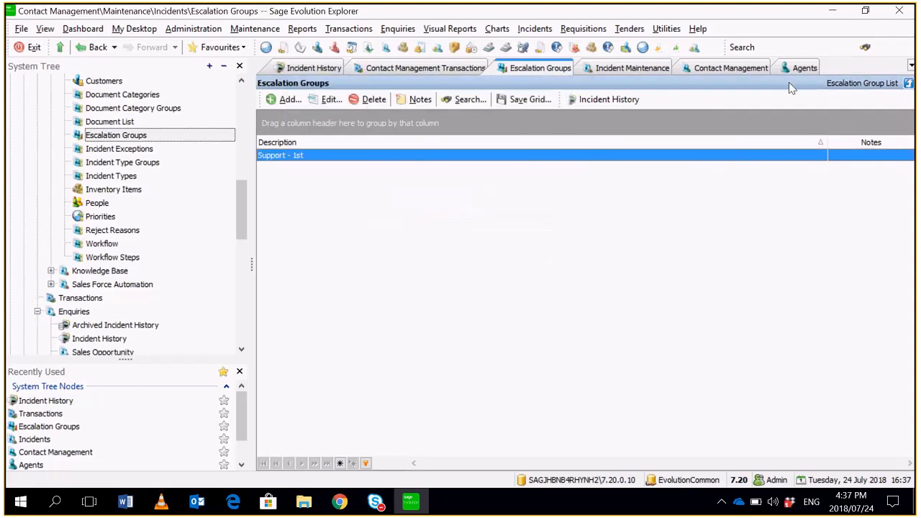
- Open the Admin Clerk agent group, check its automatic incident assignment rule, and close it
{"action": "left_click", "coordinate": [192, 29]}
{"action": "mouse_move", "coordinate": [223, 45]}
{"action": "left_click", "coordinate": [332, 61]}
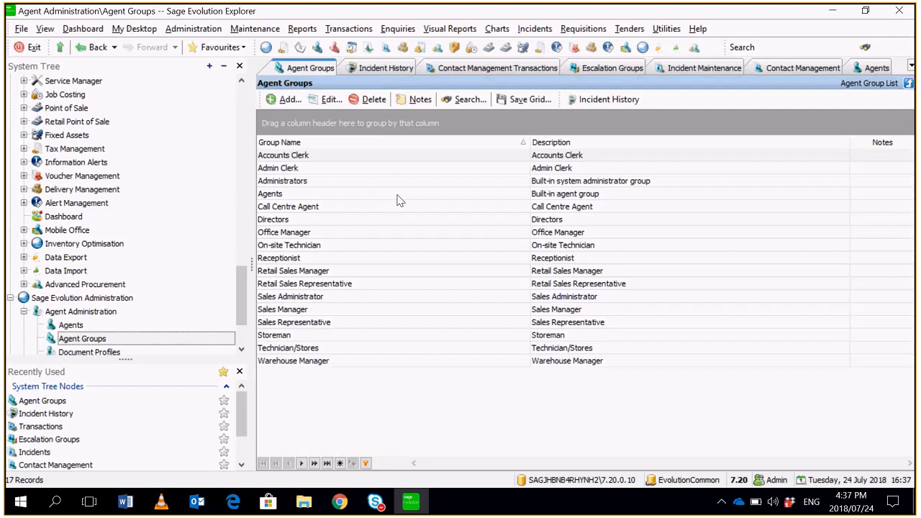
{"action": "double_click", "coordinate": [398, 168]}
{"action": "left_click", "coordinate": [356, 122]}
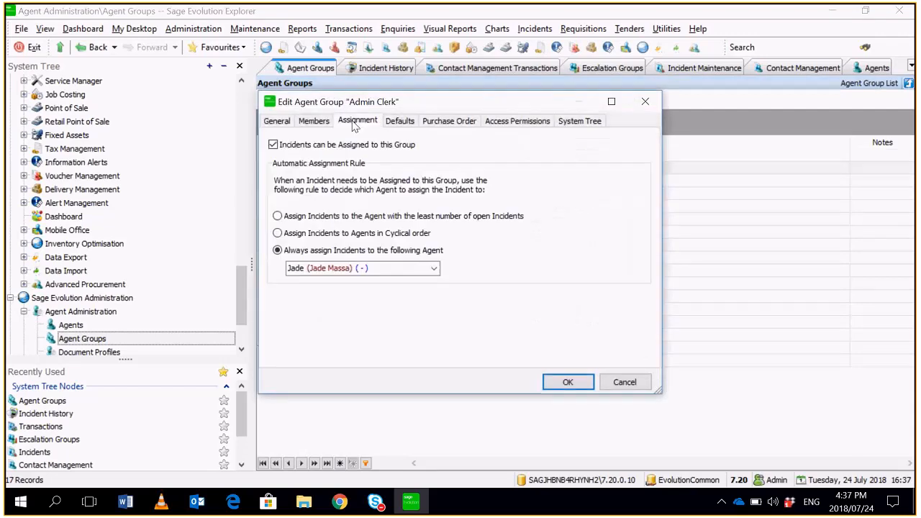
{"action": "left_click", "coordinate": [581, 386]}
- Return to the incident history and select the newest Support Request Via Email incident
{"action": "left_click", "coordinate": [861, 70]}
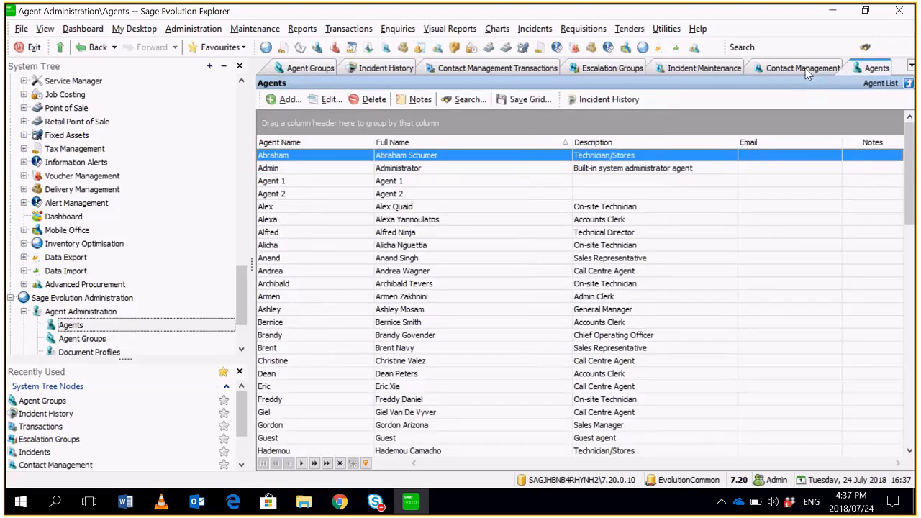
{"action": "left_click", "coordinate": [687, 71]}
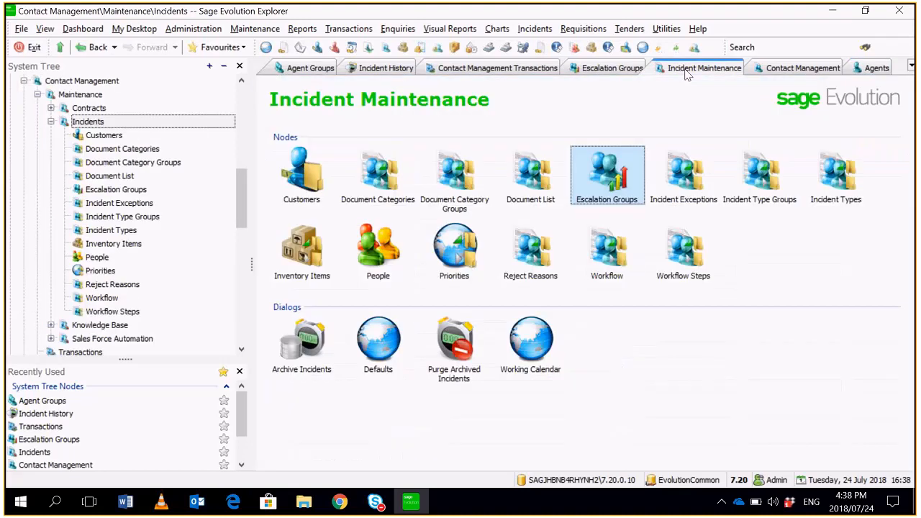
{"action": "left_click", "coordinate": [383, 68]}
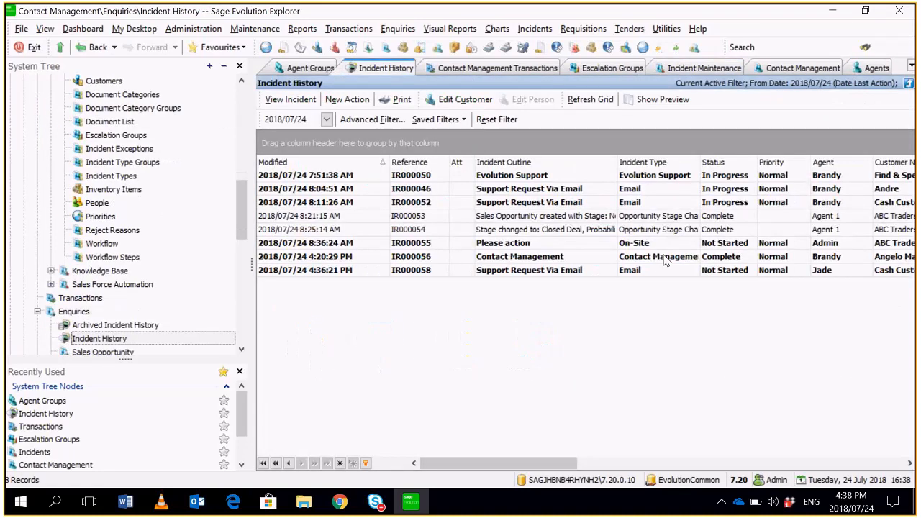
{"action": "left_click", "coordinate": [676, 270]}
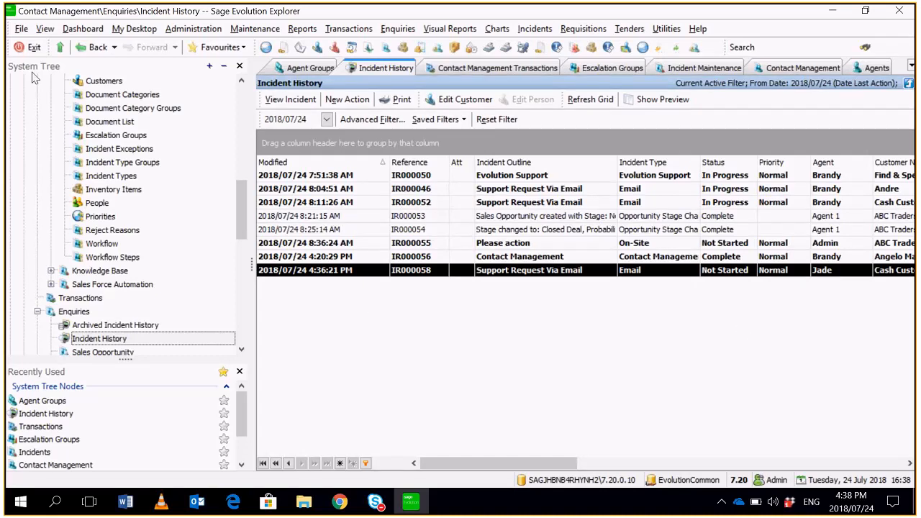
- Refresh the entire system tree, then reload the filtered incident history to check the newest email incident's assigned agent
{"action": "left_click", "coordinate": [44, 29]}
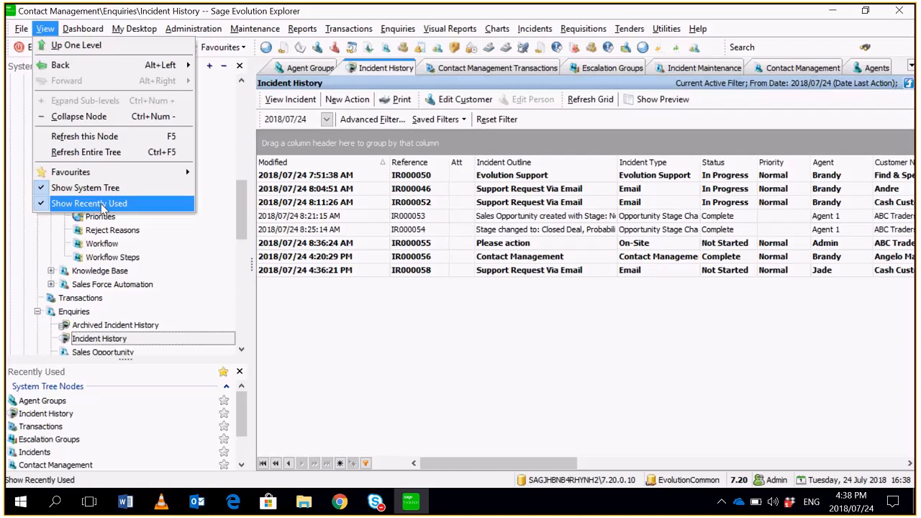
{"action": "left_click", "coordinate": [133, 155]}
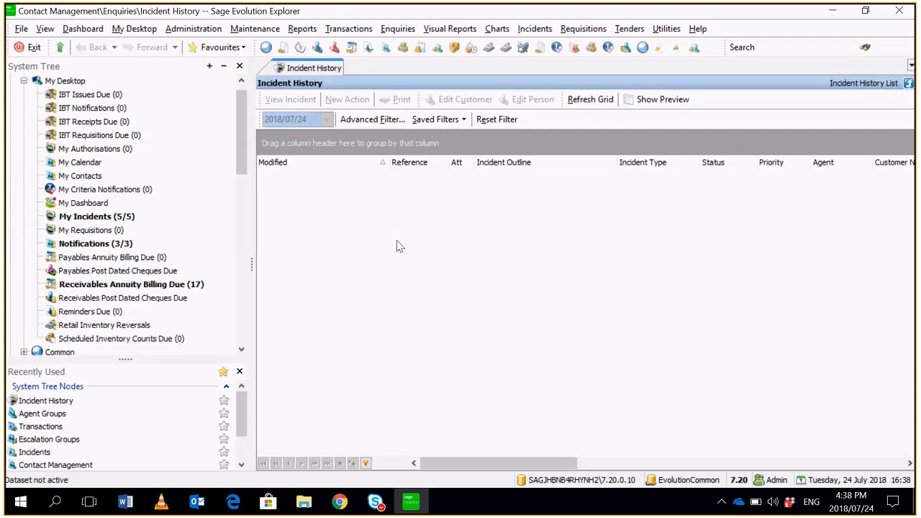
{"action": "left_click", "coordinate": [368, 121]}
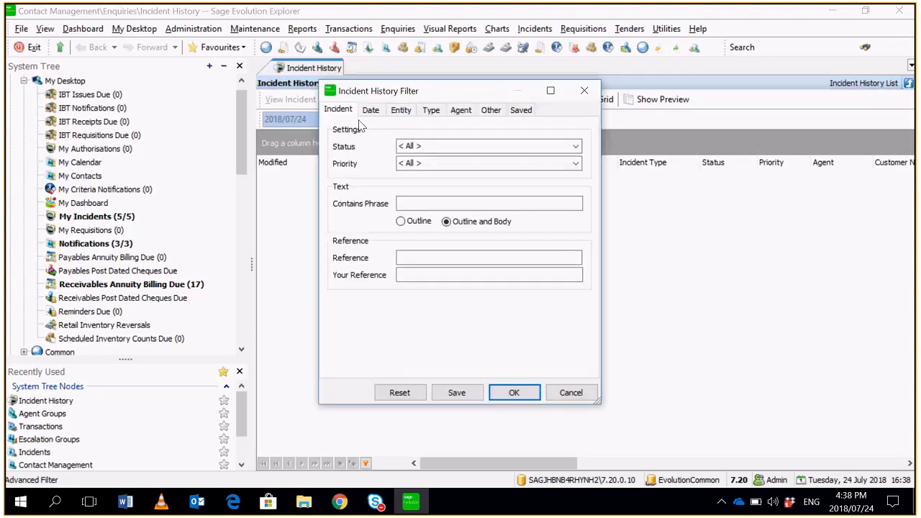
{"action": "left_click", "coordinate": [529, 396]}
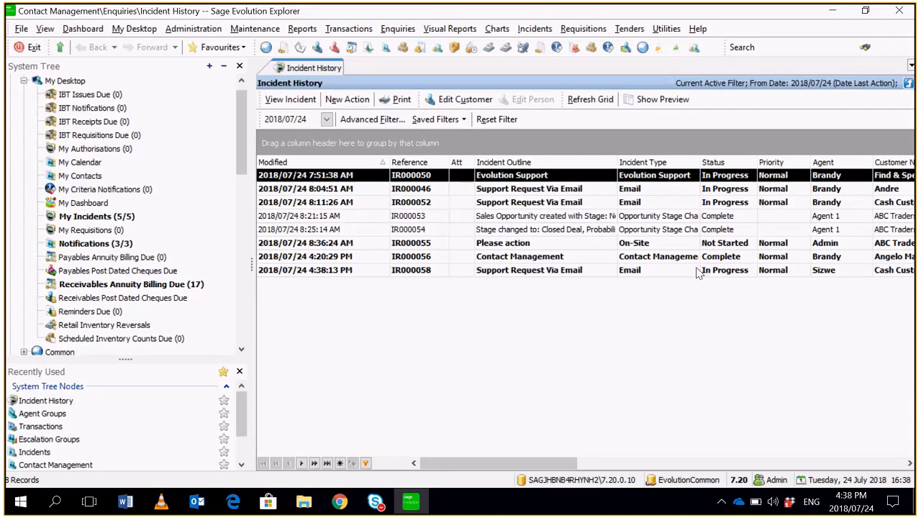
{"action": "left_click_drag", "start_coordinate": [529, 463], "coordinate": [562, 463]}
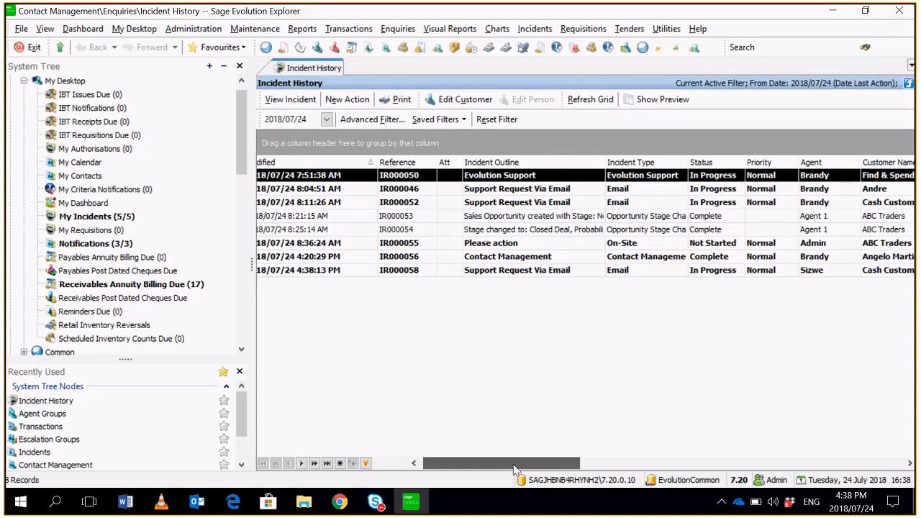
{"action": "left_click", "coordinate": [601, 272]}
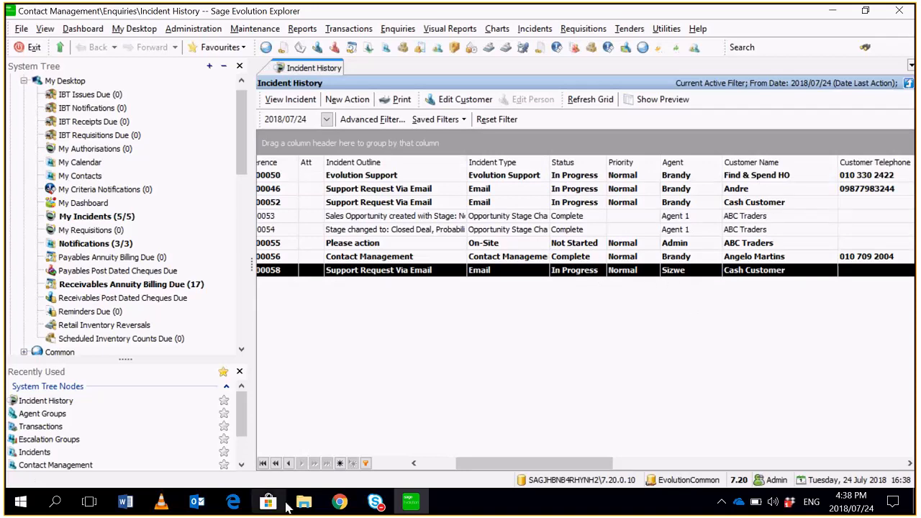
- Find and launch Evolution Services from the Windows search and show its escalation settings
{"action": "left_click", "coordinate": [55, 502]}
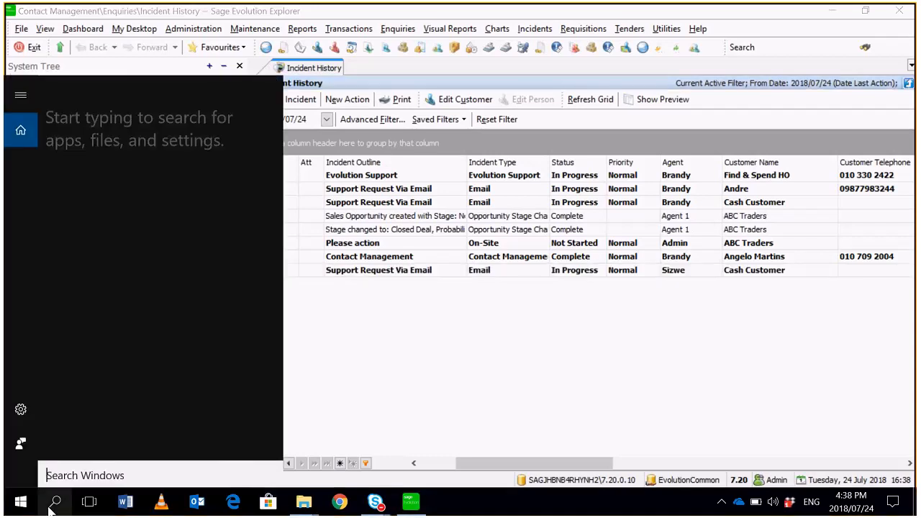
{"action": "type", "text": "sv"}
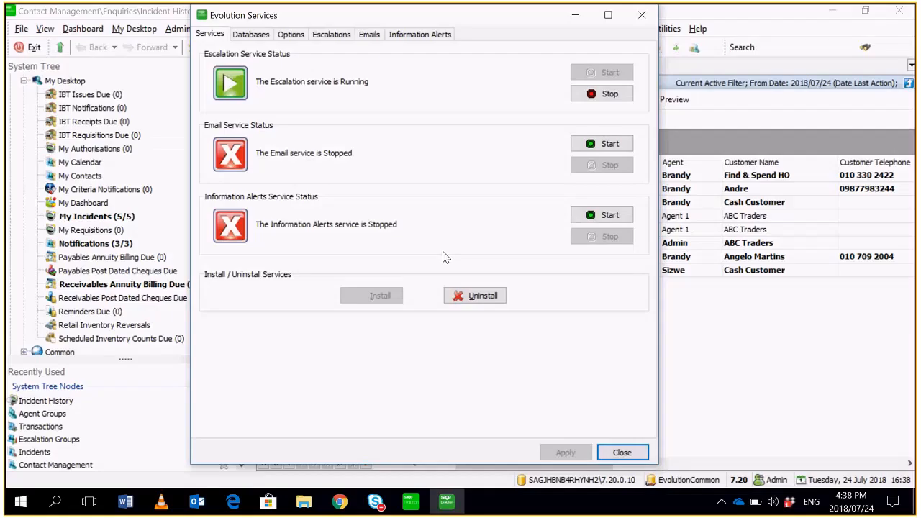
{"action": "left_click", "coordinate": [332, 34]}
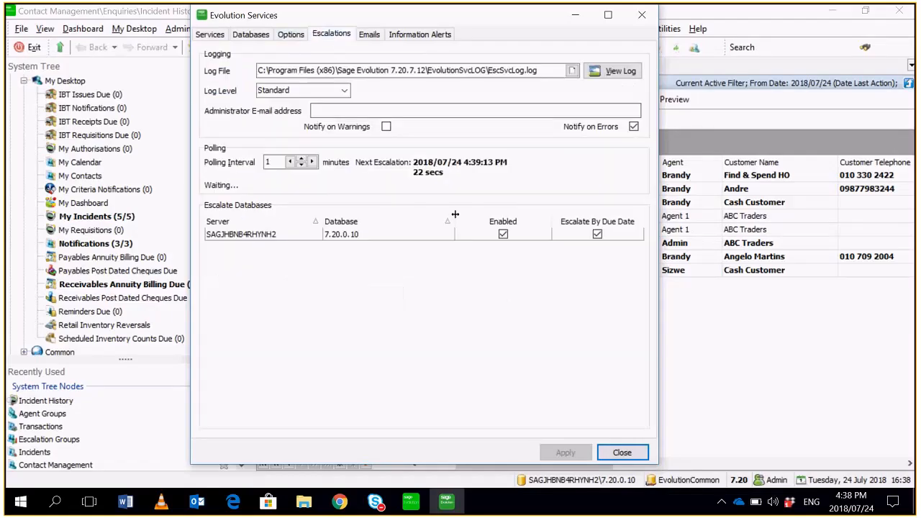
- Open the escalation service log, examine its latest entries, and close the log and Evolution Services
{"action": "left_click", "coordinate": [617, 72]}
{"action": "scroll", "coordinate": [692, 257], "scroll_direction": "down", "scroll_amount": 10}
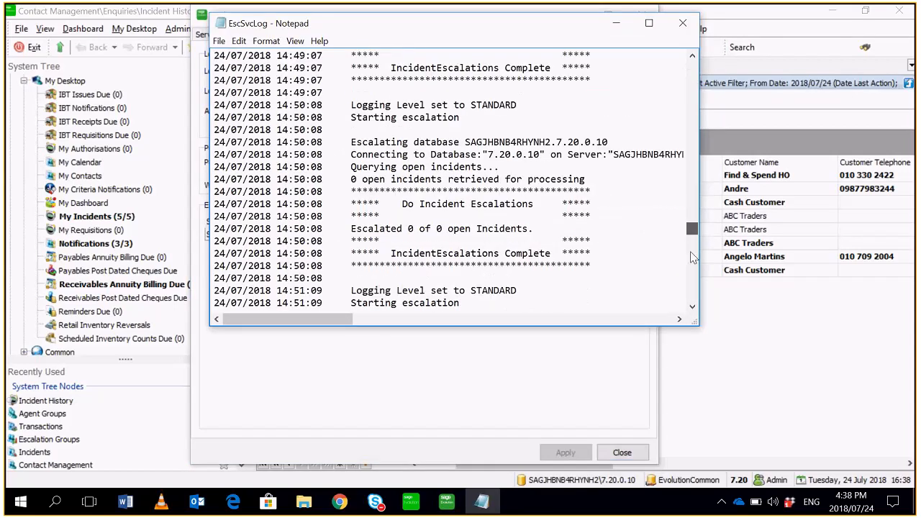
{"action": "scroll", "coordinate": [692, 256], "scroll_direction": "down", "scroll_amount": 15}
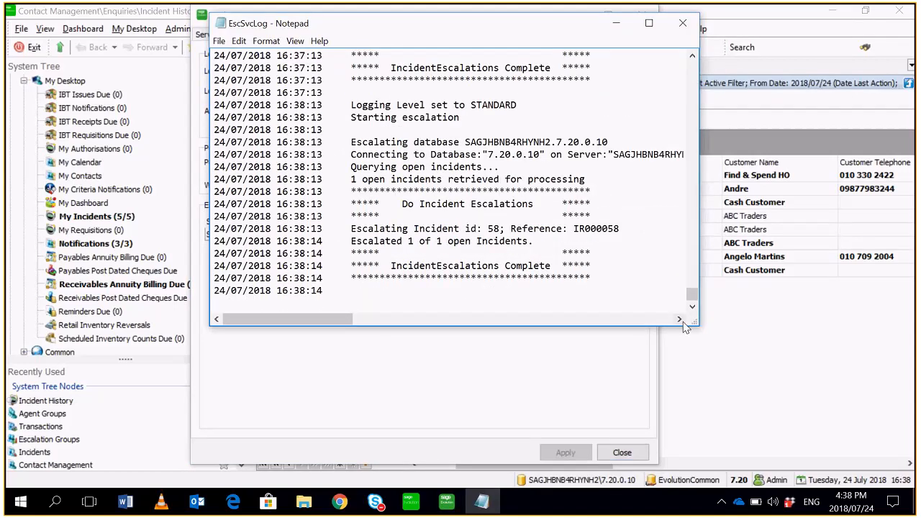
{"action": "left_click", "coordinate": [680, 320]}
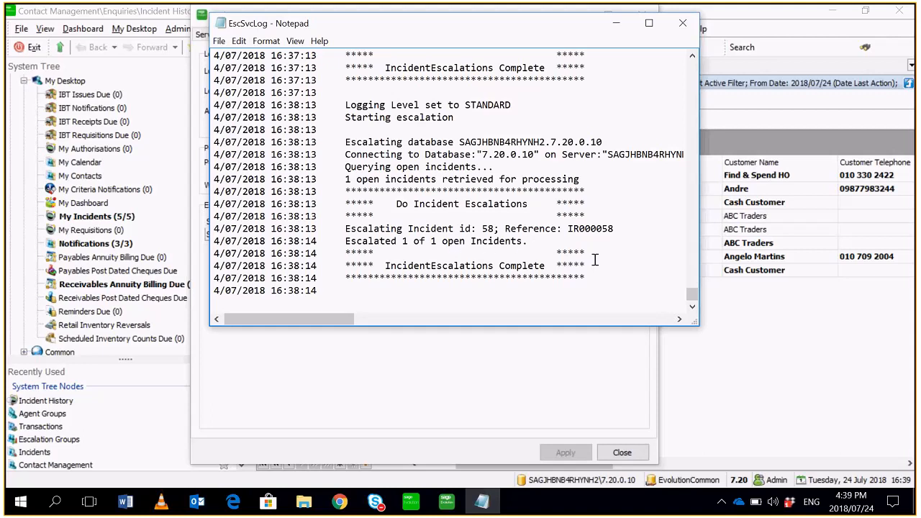
{"action": "left_click_drag", "start_coordinate": [693, 295], "coordinate": [693, 302]}
{"action": "left_click", "coordinate": [683, 23]}
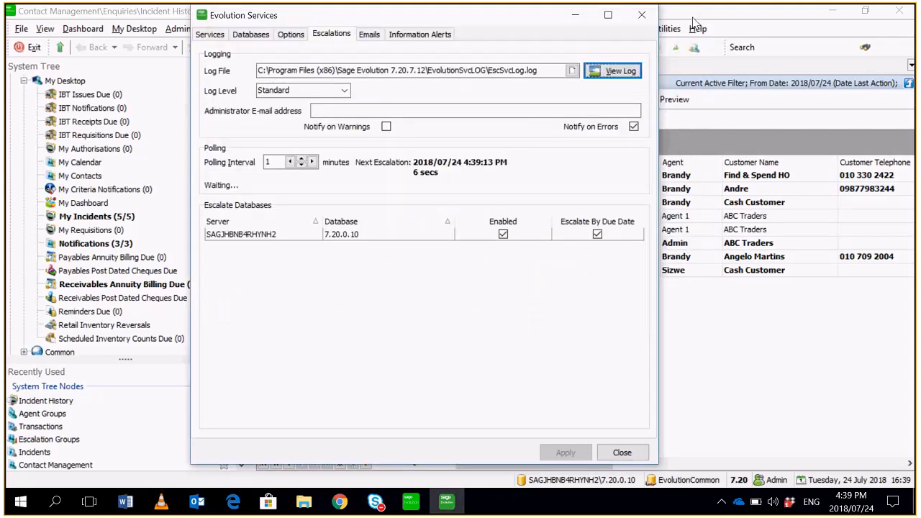
{"action": "left_click", "coordinate": [622, 453]}
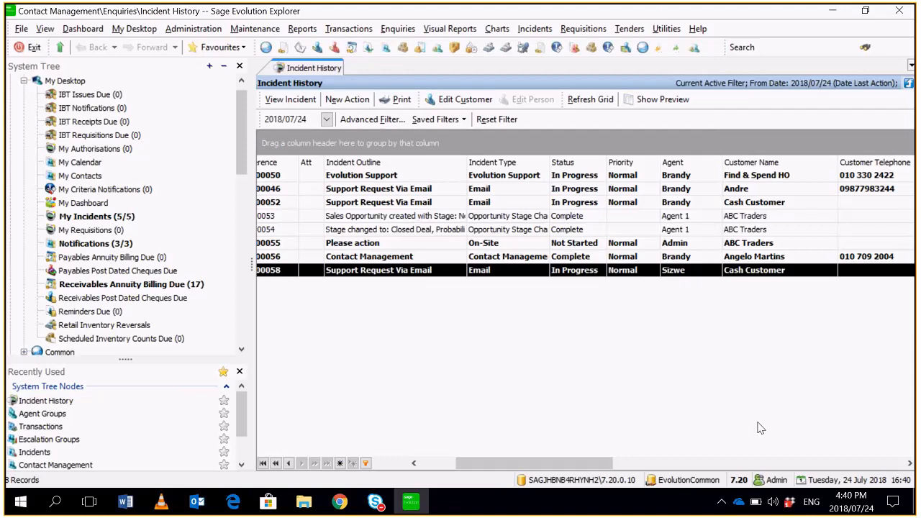
- Open the Sales Force Automation maintenance page under Contact Management
{"action": "left_click", "coordinate": [242, 106]}
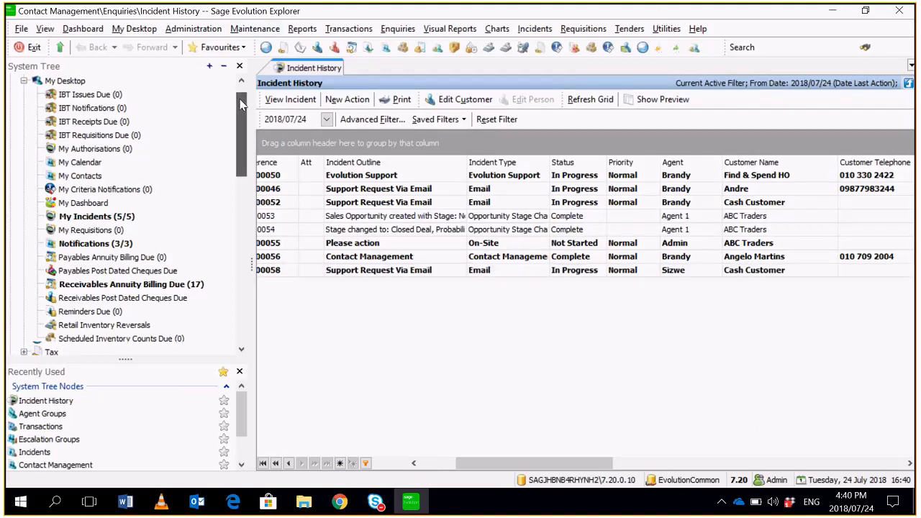
{"action": "left_click_drag", "start_coordinate": [243, 106], "coordinate": [243, 106]}
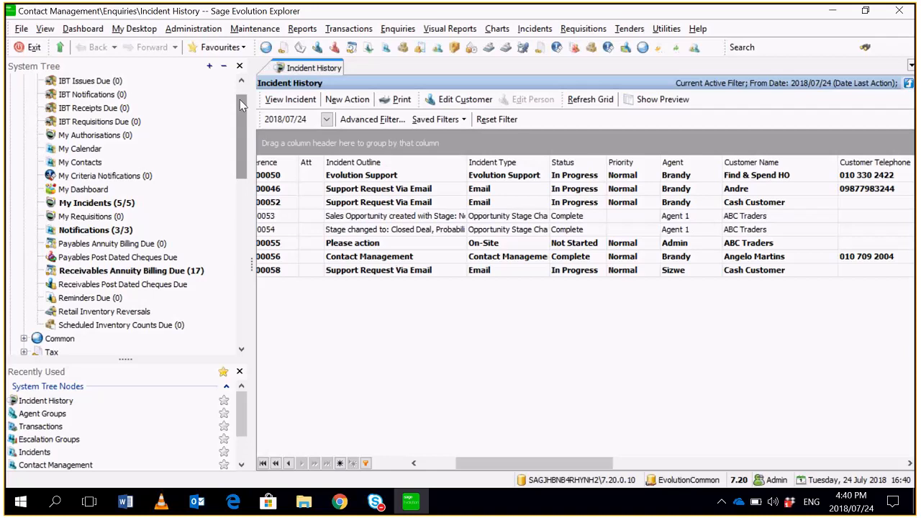
{"action": "left_click_drag", "start_coordinate": [240, 102], "coordinate": [234, 194]}
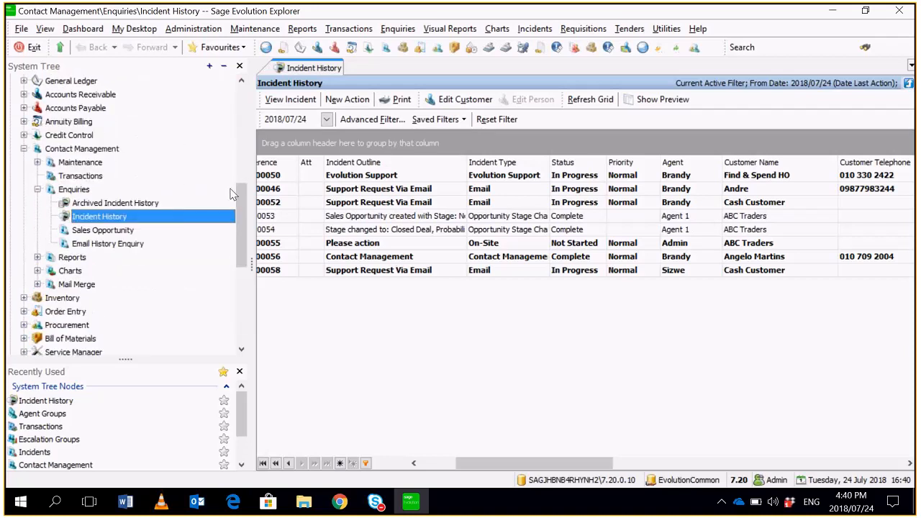
{"action": "left_click", "coordinate": [113, 150]}
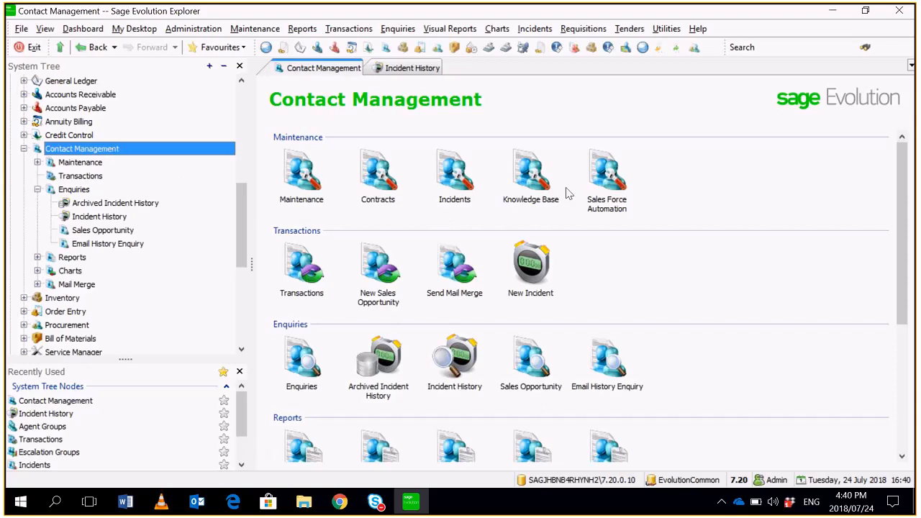
{"action": "left_click", "coordinate": [606, 173]}
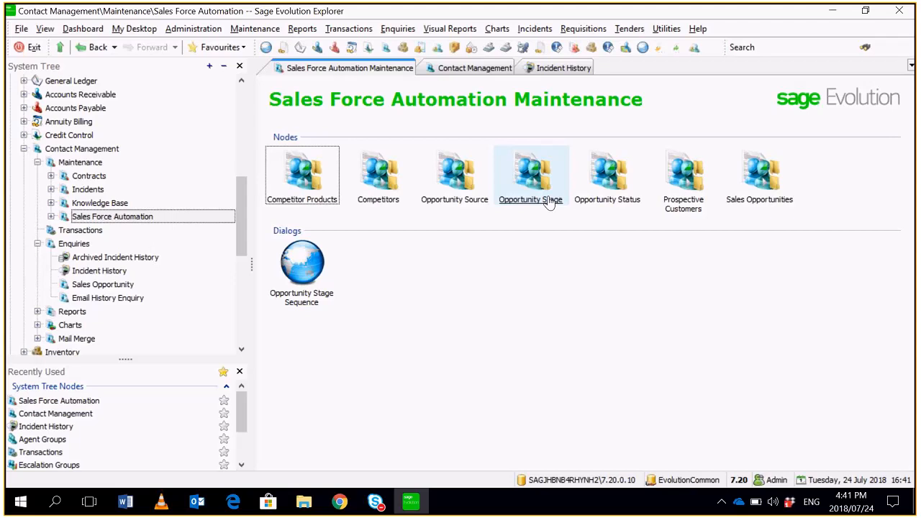
- Review the Competitors and Competitor Products lists under Sales Force Automation
{"action": "double_click", "coordinate": [385, 189]}
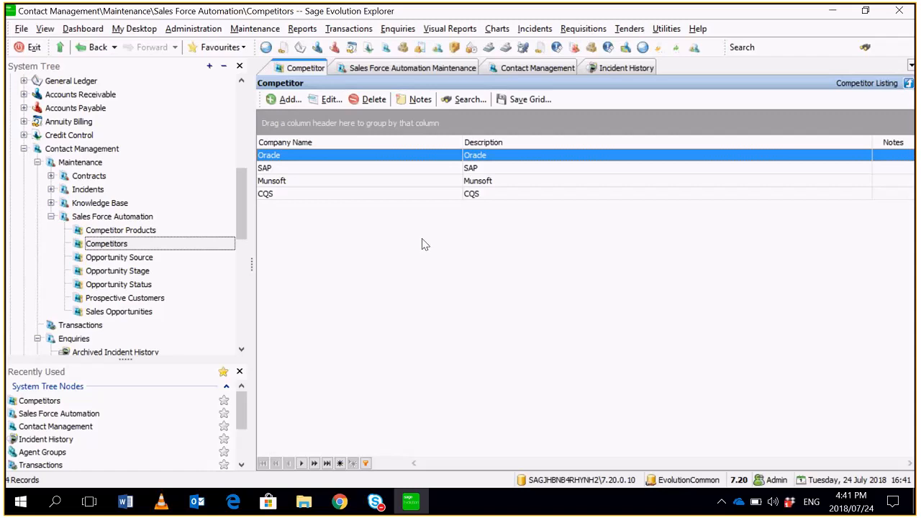
{"action": "left_click", "coordinate": [167, 236]}
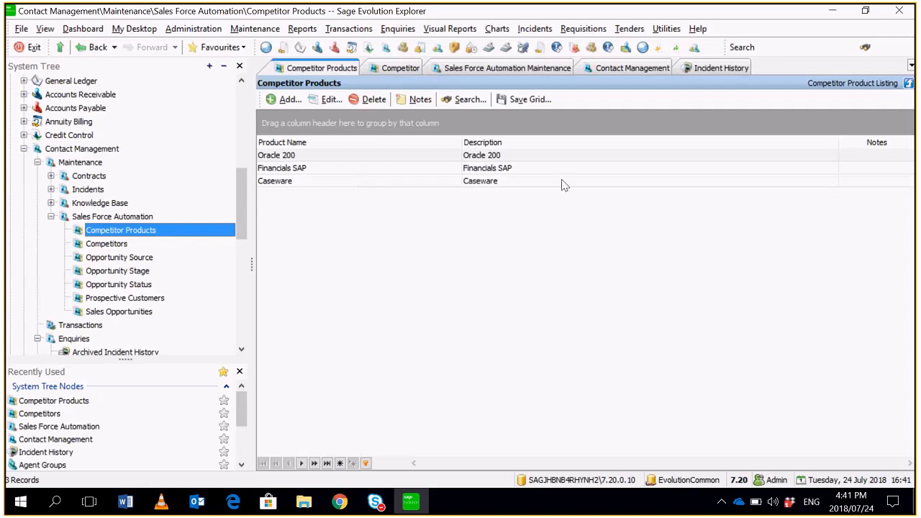
{"action": "left_click", "coordinate": [112, 244]}
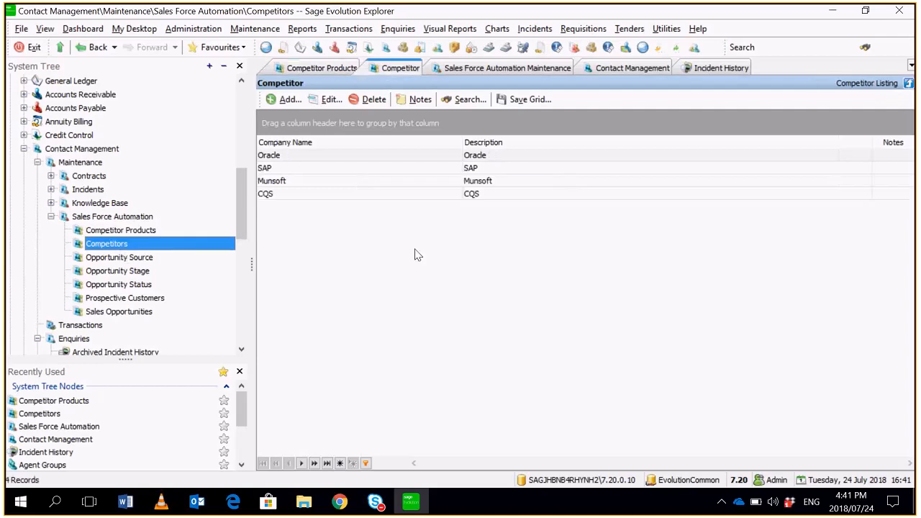
- In the Competitor Products list, open a blank new product form and close it without entering anything
{"action": "left_click", "coordinate": [155, 231]}
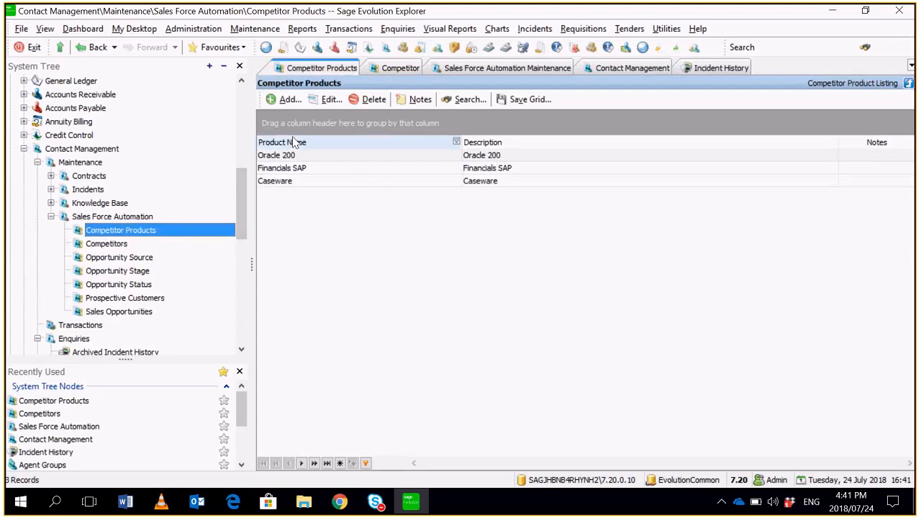
{"action": "left_click", "coordinate": [286, 99]}
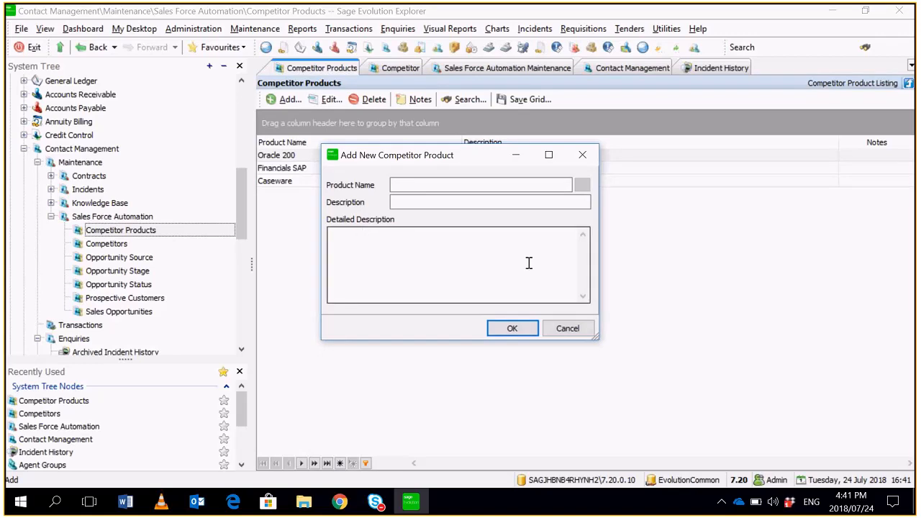
{"action": "left_click", "coordinate": [513, 329]}
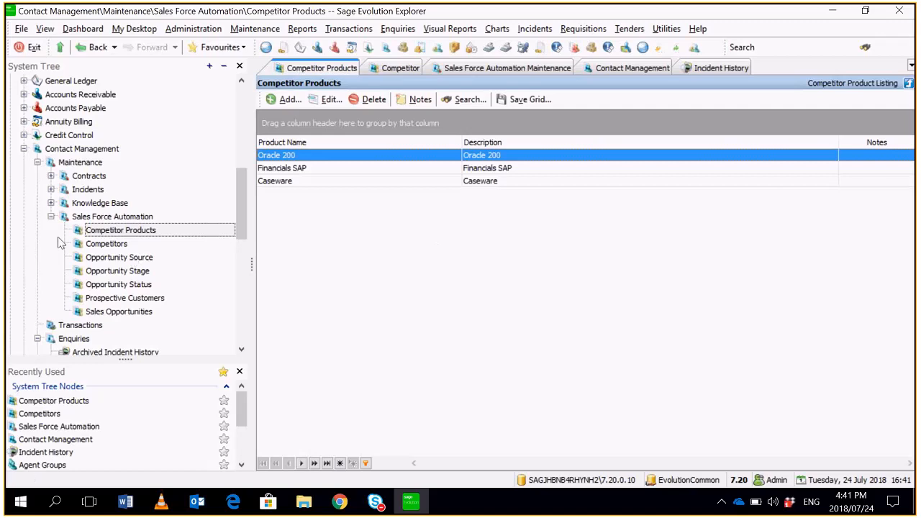
- Link the existing product Oracle 200 to the competitor Oracle and save the competitor record
{"action": "left_click", "coordinate": [103, 245]}
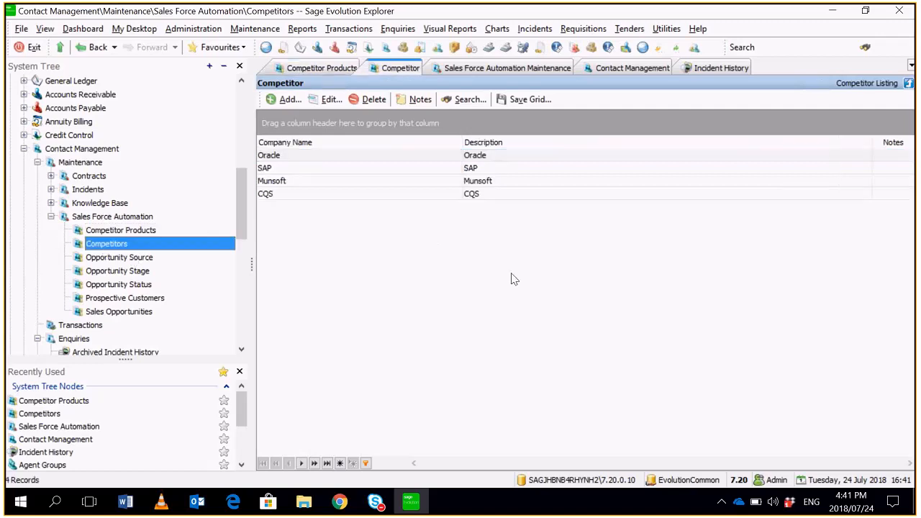
{"action": "left_click", "coordinate": [419, 180]}
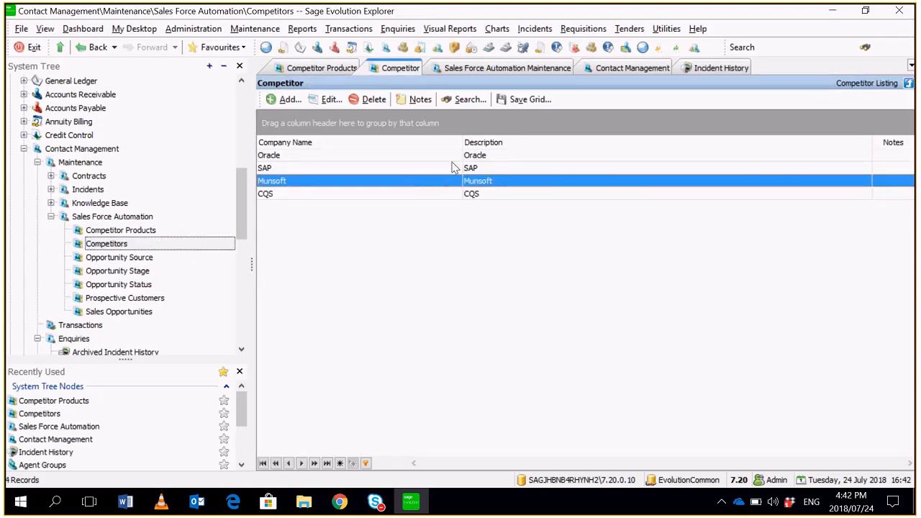
{"action": "double_click", "coordinate": [452, 161]}
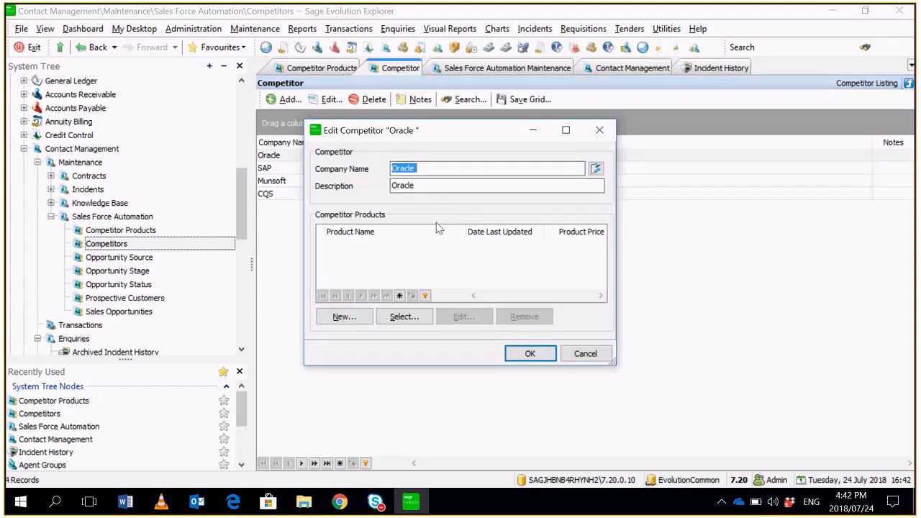
{"action": "left_click", "coordinate": [358, 319]}
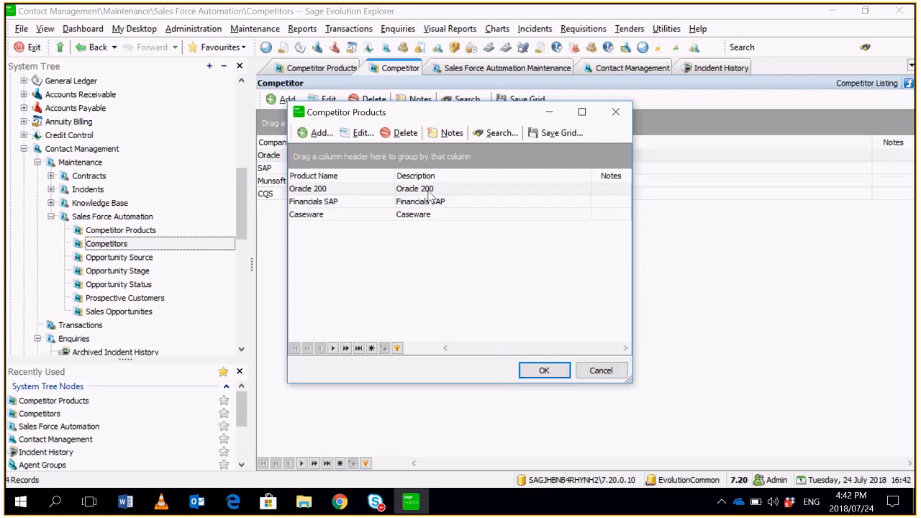
{"action": "left_click", "coordinate": [541, 370]}
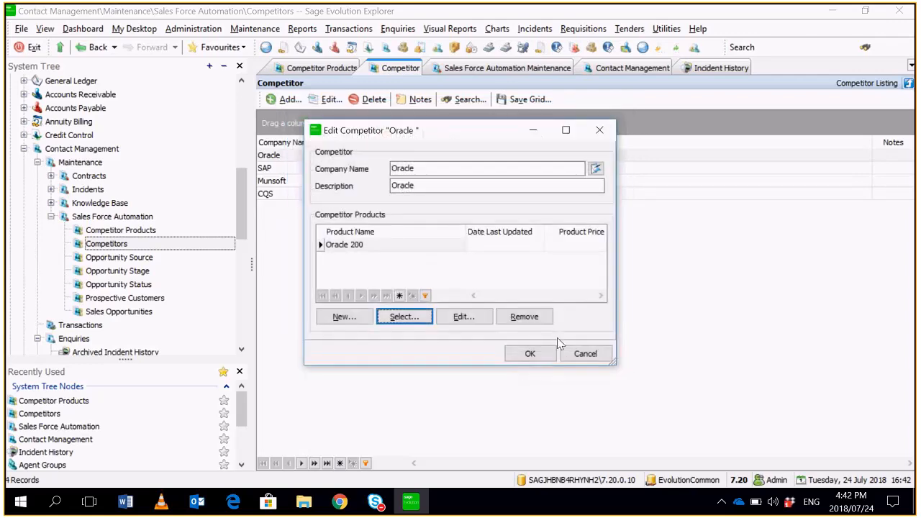
{"action": "left_click", "coordinate": [517, 357]}
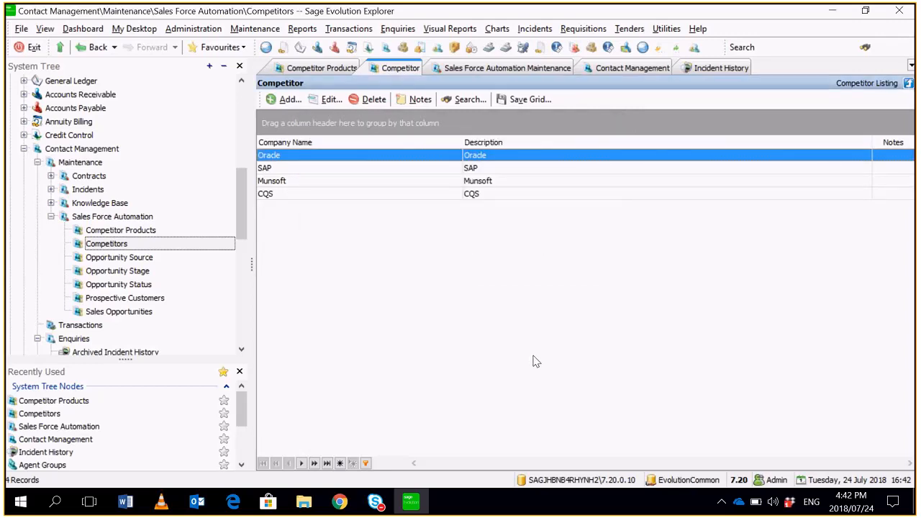
- Review the Opportunity Source list under Sales Force Automation, opening a blank new source form and cancelling it
{"action": "mouse_move", "coordinate": [244, 185]}
{"action": "left_mouse_down"}
{"action": "mouse_move", "coordinate": [245, 169]}
{"action": "mouse_move", "coordinate": [245, 200]}
{"action": "left_mouse_up"}
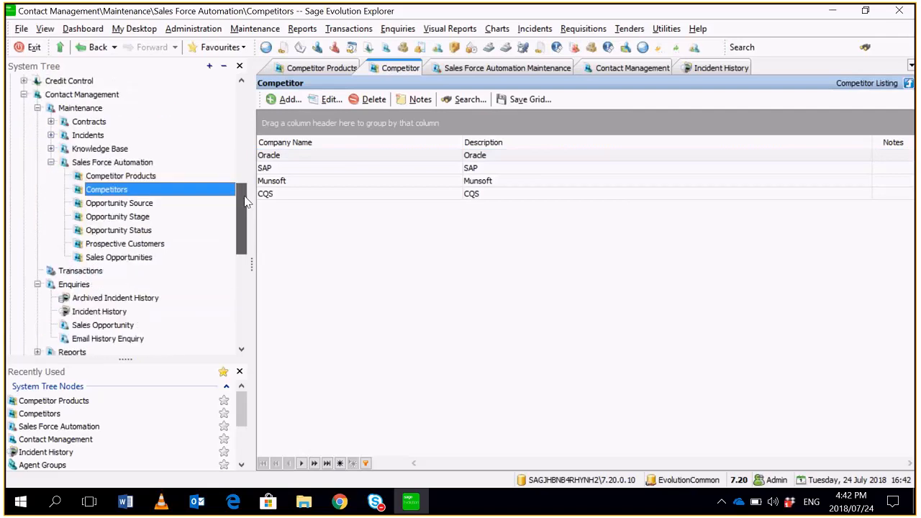
{"action": "left_click", "coordinate": [166, 205]}
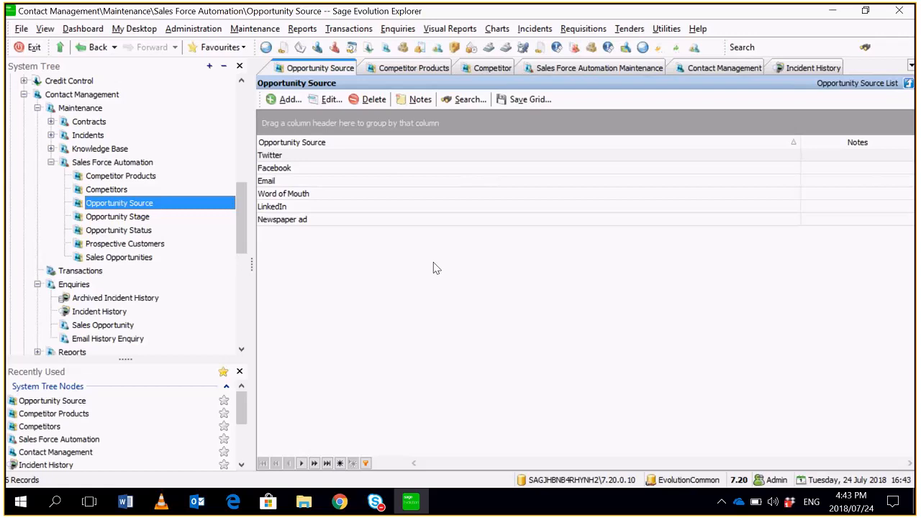
{"action": "left_click", "coordinate": [289, 99]}
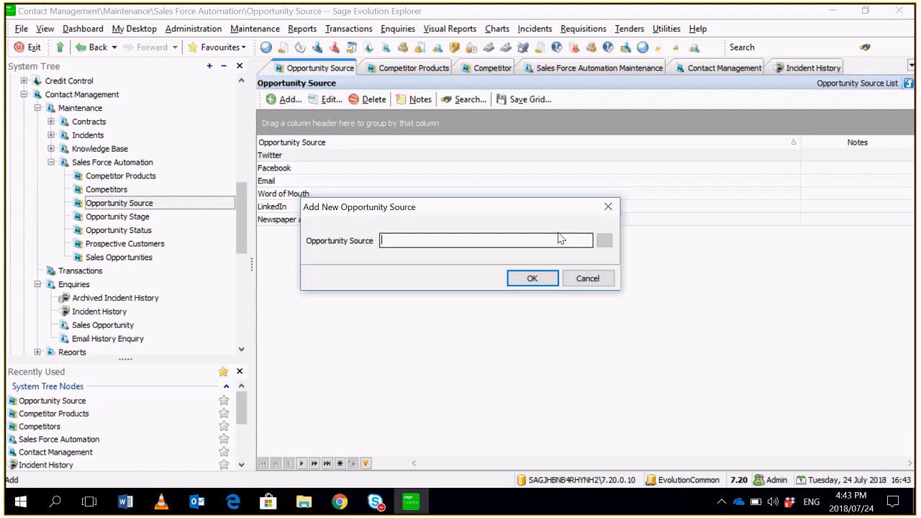
{"action": "left_click", "coordinate": [587, 278]}
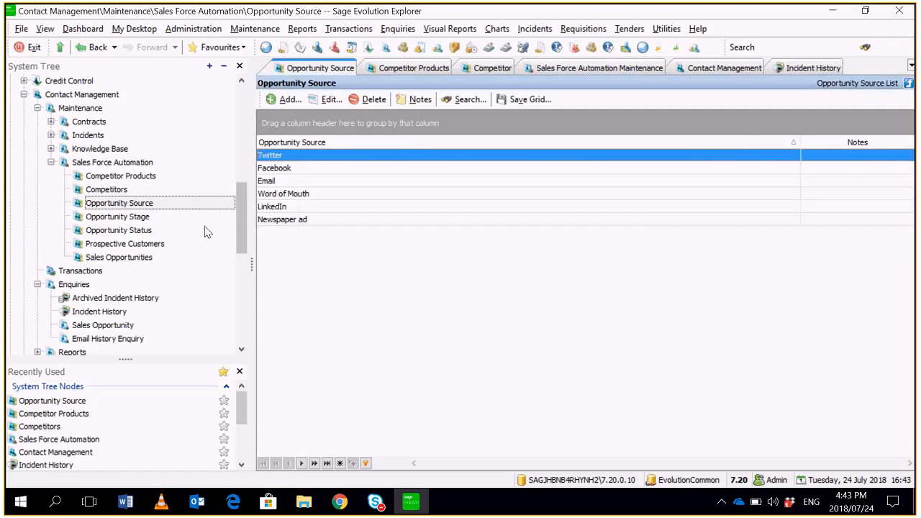
- Review the Opportunity Stage and Opportunity Status lists under Sales Force Automation
{"action": "left_click", "coordinate": [141, 219]}
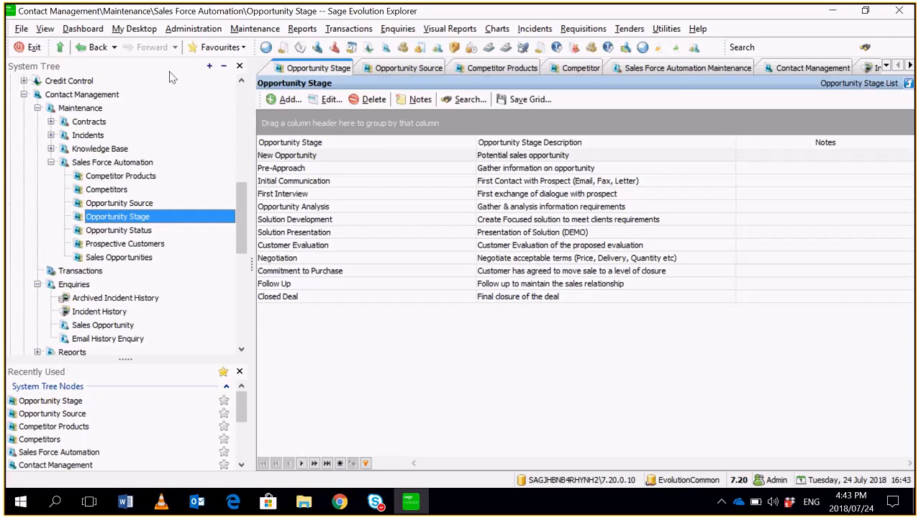
{"action": "left_click", "coordinate": [144, 231]}
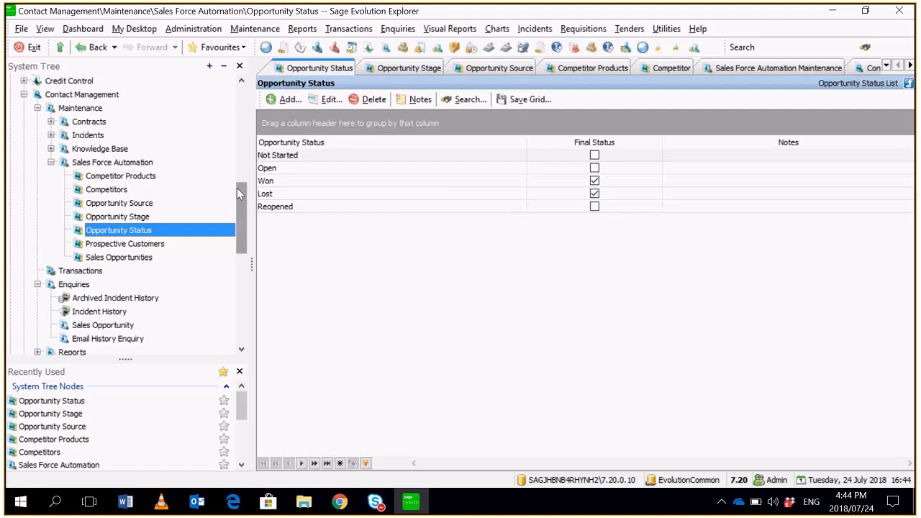
- Start a new record in the Prospective Customers list with the company name Global Sales
{"action": "scroll", "coordinate": [240, 193], "scroll_direction": "down", "scroll_amount": 1}
{"action": "left_click", "coordinate": [130, 205]}
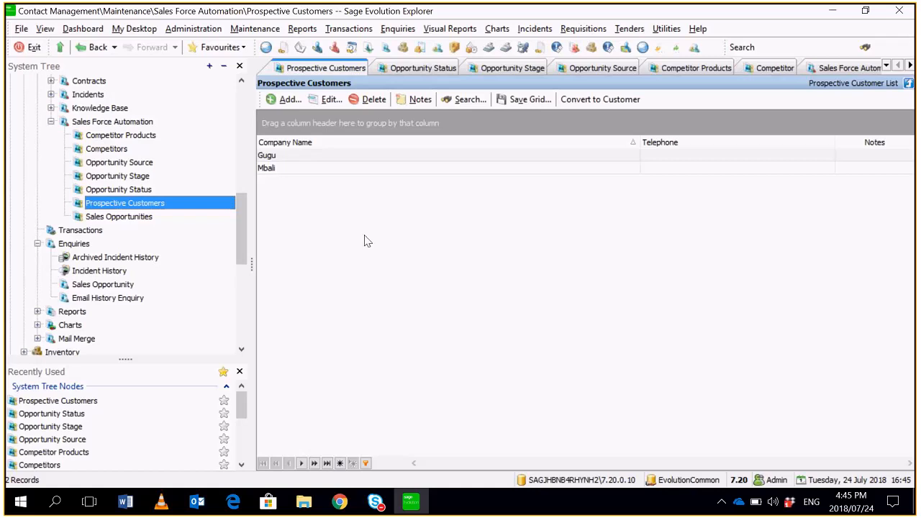
{"action": "left_click", "coordinate": [288, 100]}
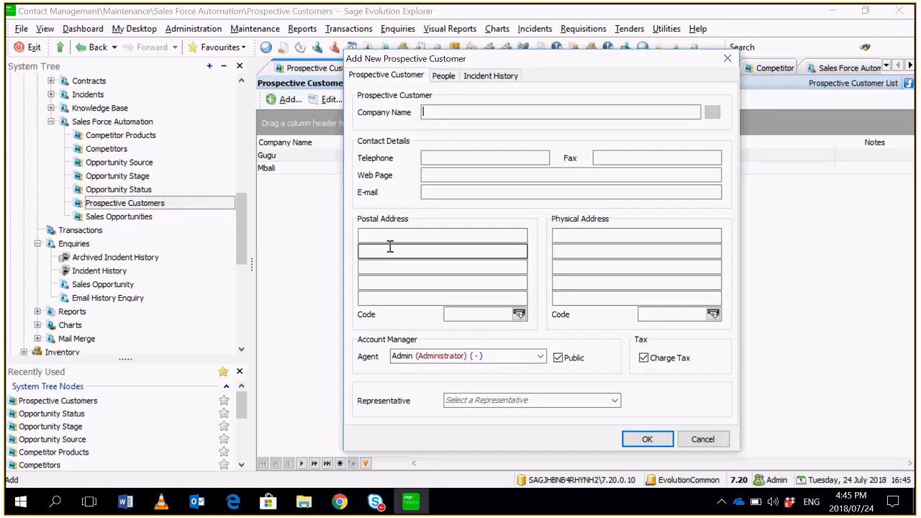
{"action": "mouse_move", "coordinate": [425, 126]}
{"action": "left_mouse_down"}
{"action": "mouse_move", "coordinate": [234, 87]}
{"action": "mouse_move", "coordinate": [298, 72]}
{"action": "left_mouse_up"}
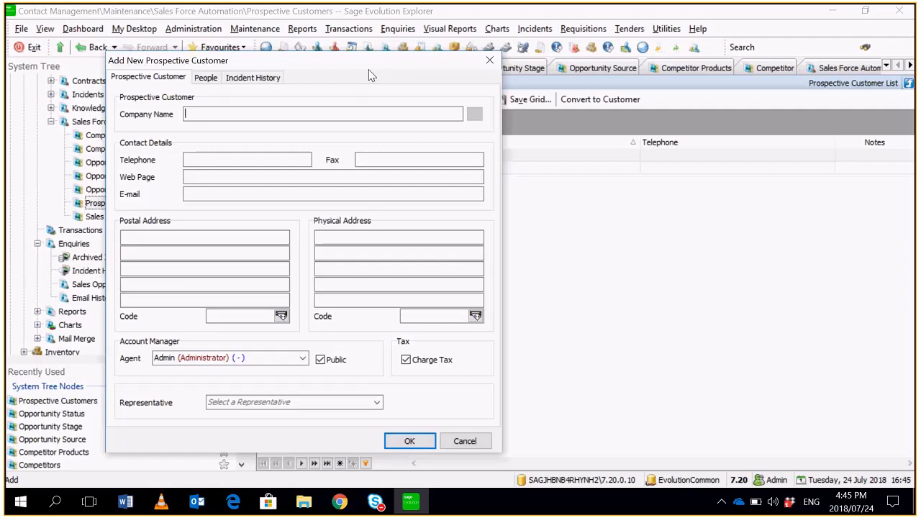
{"action": "type", "text": "Global Sales"}
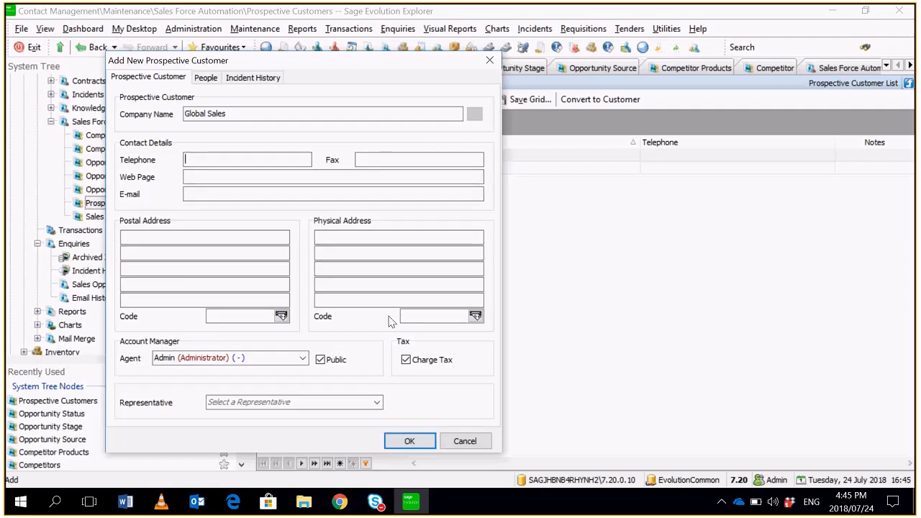
- Assign Agent 1 as the prospective customer's account manager, turn off its Public option and save the record
{"action": "left_click_drag", "start_coordinate": [326, 62], "coordinate": [383, 36]}
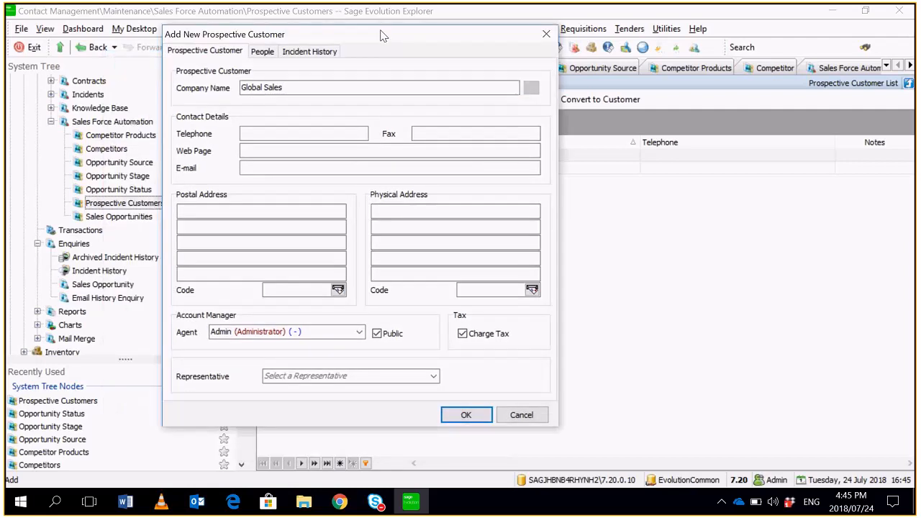
{"action": "left_click", "coordinate": [357, 333]}
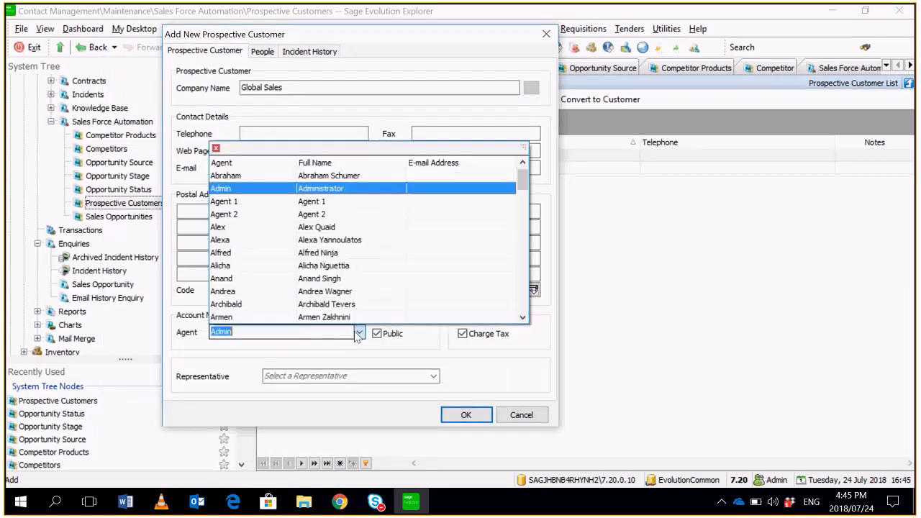
{"action": "left_click", "coordinate": [411, 204]}
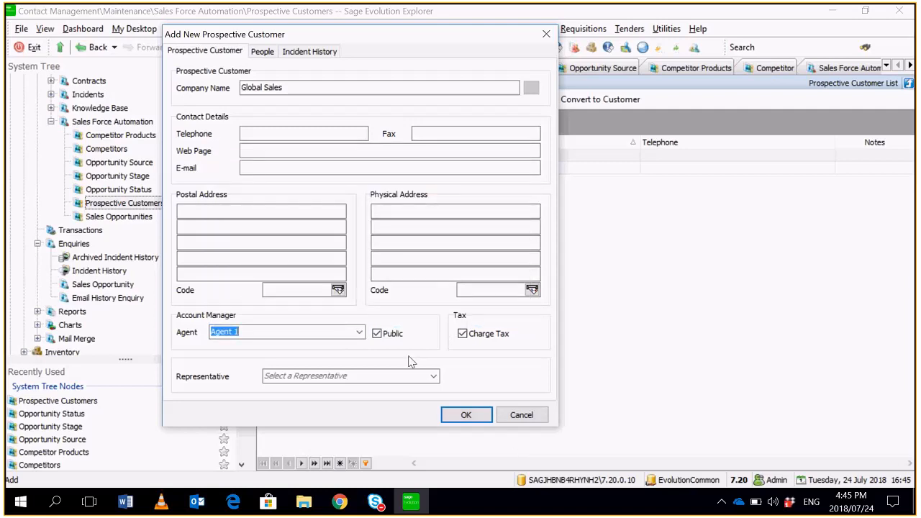
{"action": "key", "text": "Tab"}
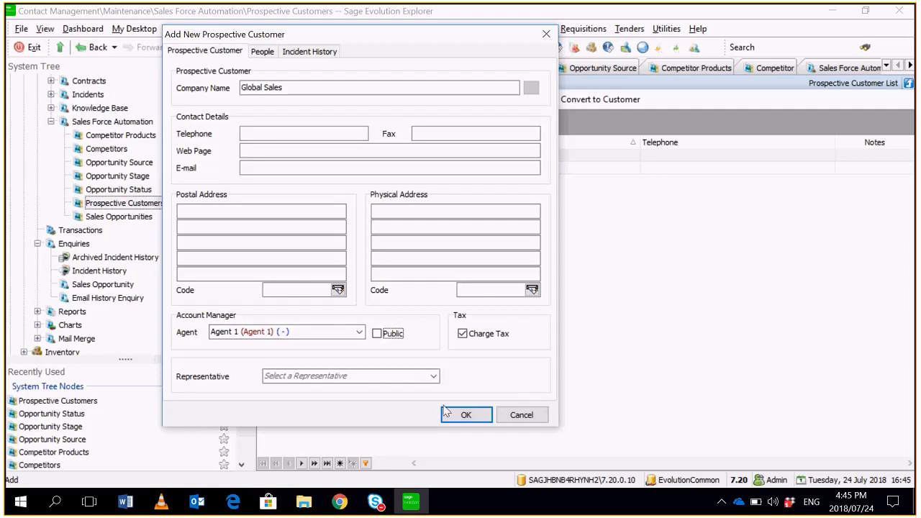
{"action": "left_click", "coordinate": [468, 415]}
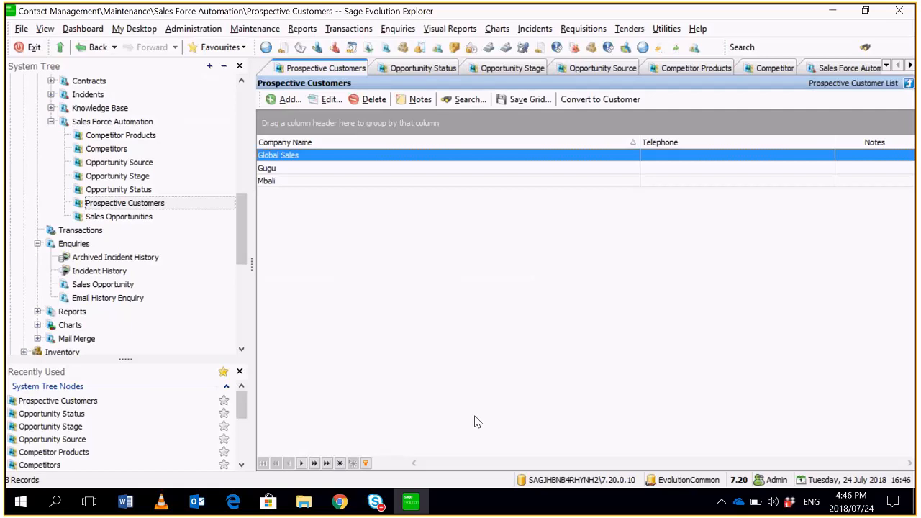
- Review the Sales Force Automation settings in the Contact Management defaults and accept them
{"action": "left_click", "coordinate": [265, 34]}
{"action": "mouse_move", "coordinate": [323, 154]}
{"action": "mouse_move", "coordinate": [438, 188]}
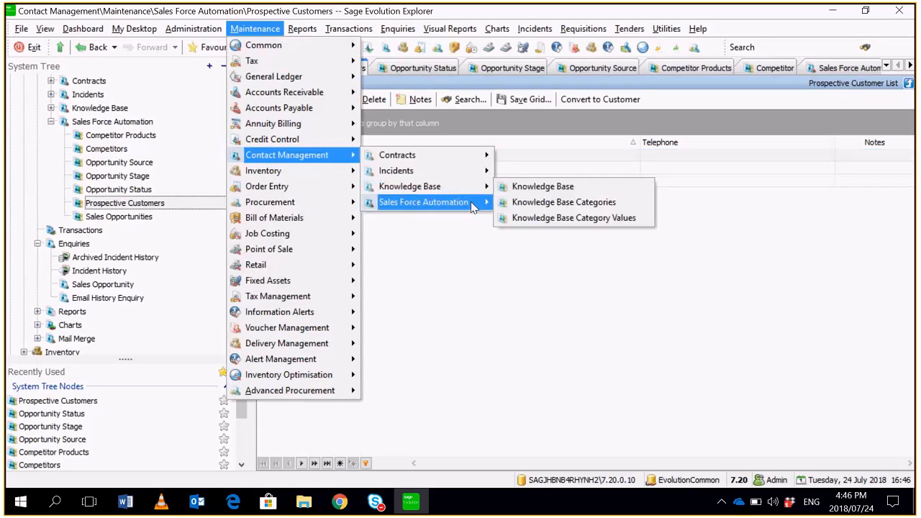
{"action": "mouse_move", "coordinate": [473, 207]}
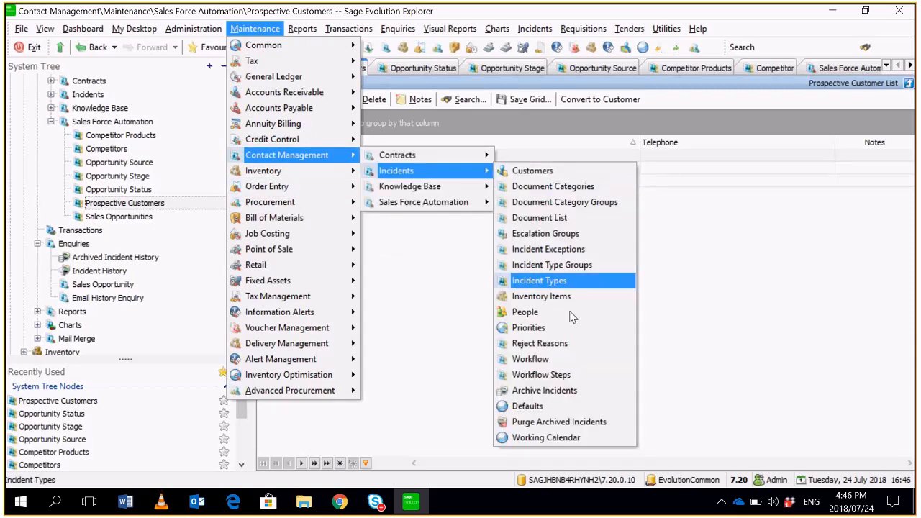
{"action": "left_click", "coordinate": [528, 406]}
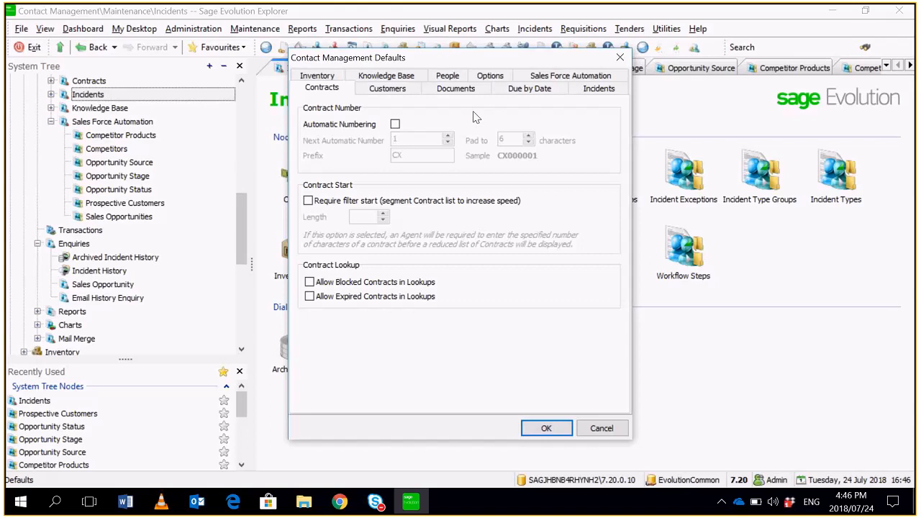
{"action": "left_click", "coordinate": [583, 78]}
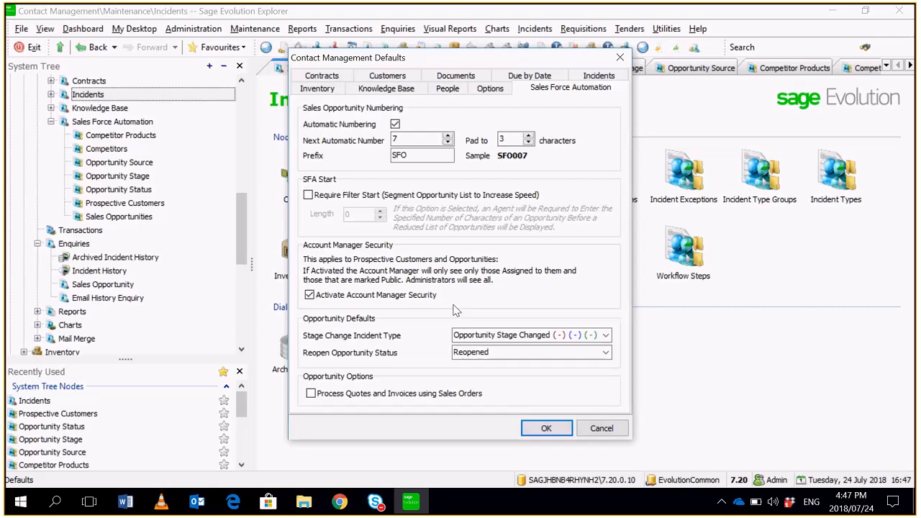
{"action": "left_click", "coordinate": [547, 429]}
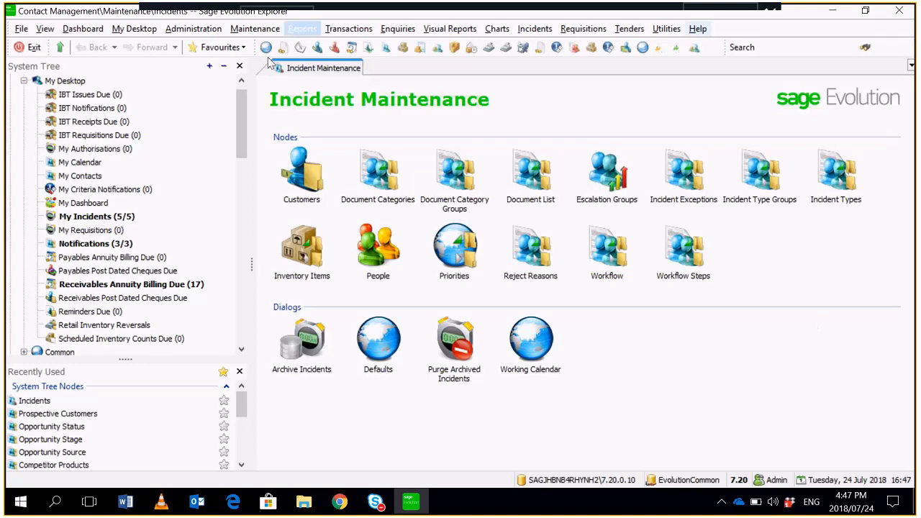
- Open the Agent 1 record for editing from the Agents list in Agent Administration
{"action": "left_click", "coordinate": [193, 28]}
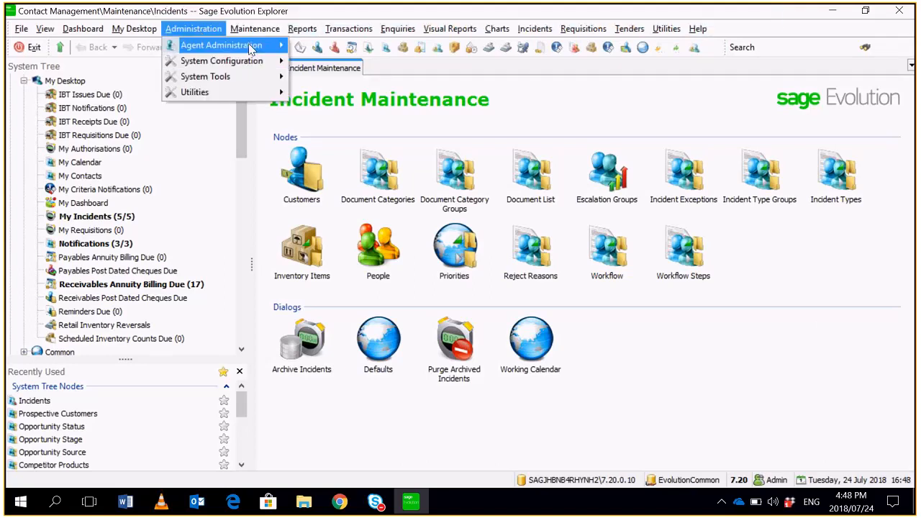
{"action": "mouse_move", "coordinate": [248, 45]}
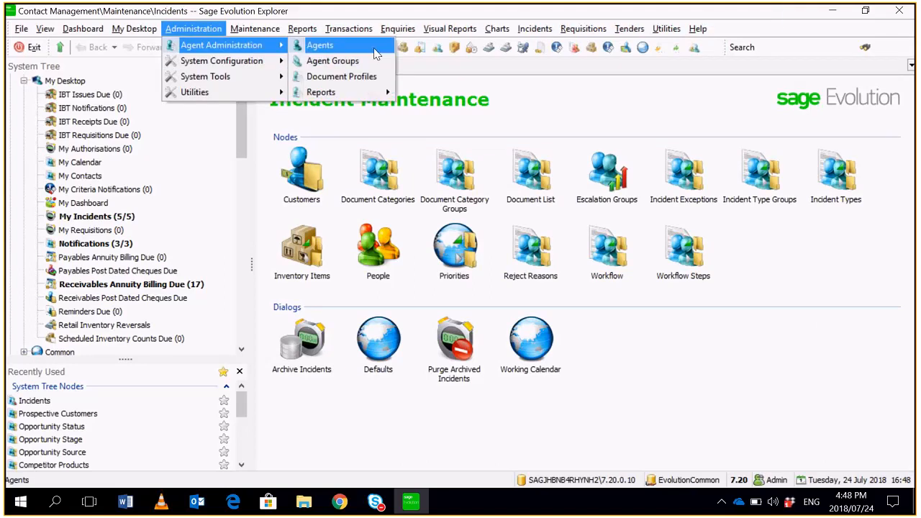
{"action": "left_click", "coordinate": [324, 45]}
{"action": "left_click", "coordinate": [581, 182]}
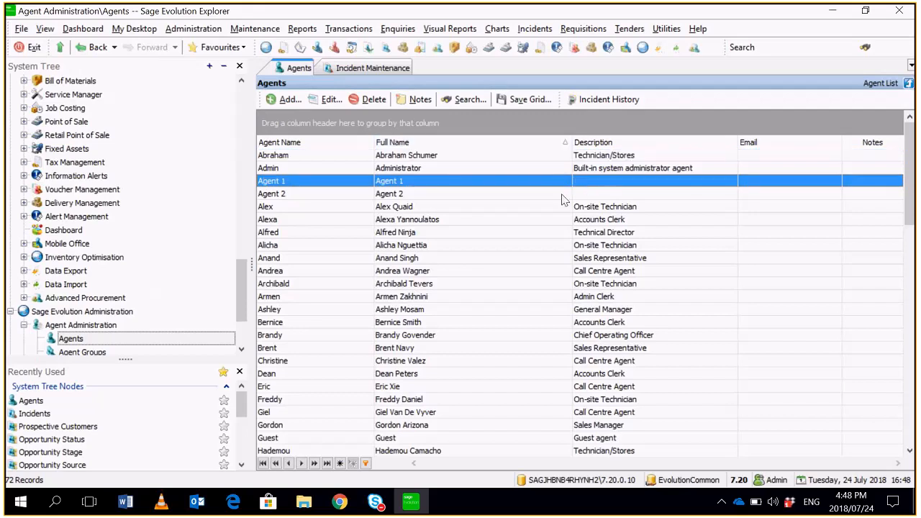
{"action": "double_click", "coordinate": [509, 184]}
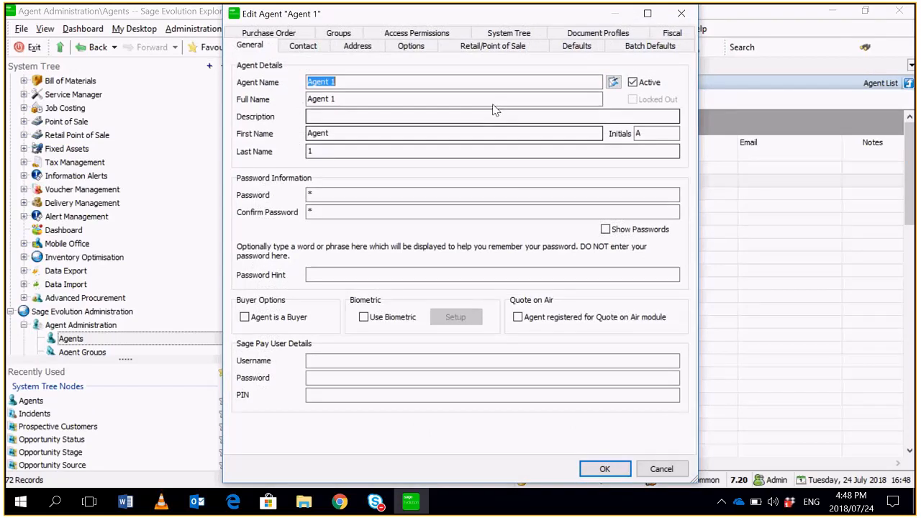
- Check the SFA Administrator permission under Contact Management in Agent 1's access permissions, and close the record without saving
{"action": "left_click", "coordinate": [418, 34]}
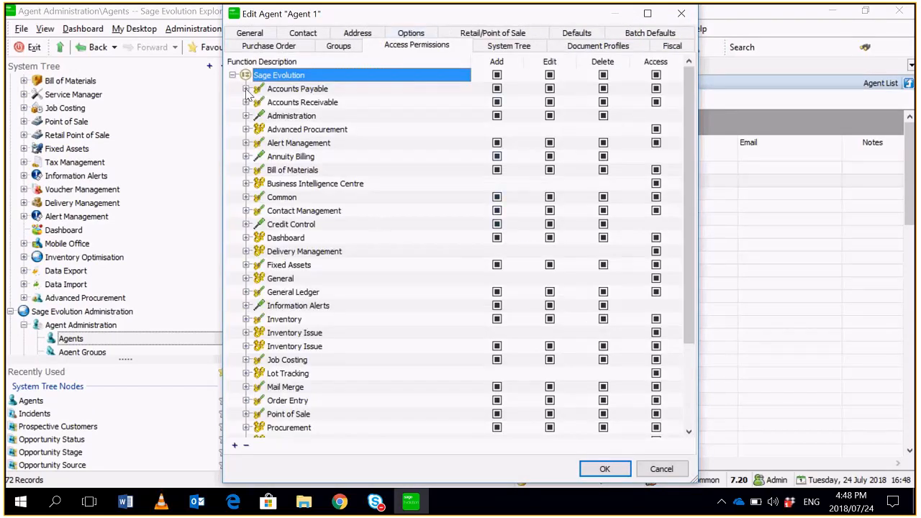
{"action": "left_click", "coordinate": [246, 211]}
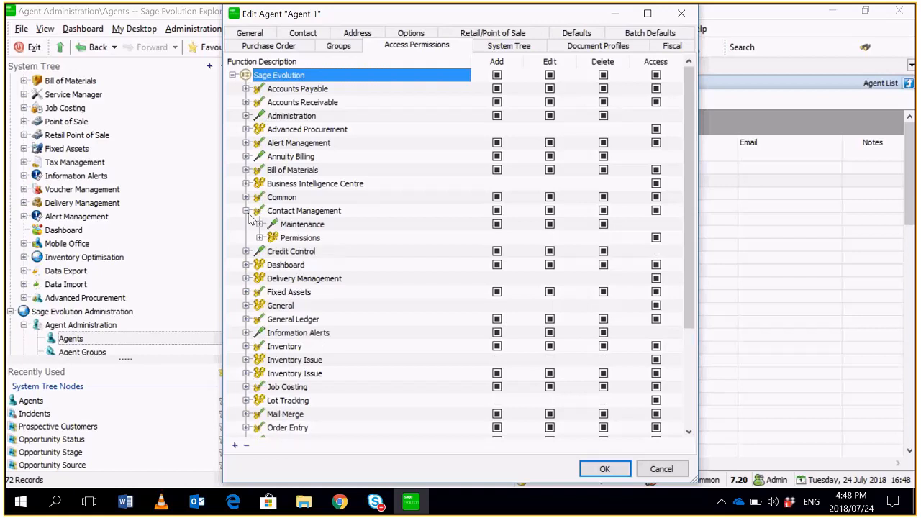
{"action": "left_click", "coordinate": [259, 238]}
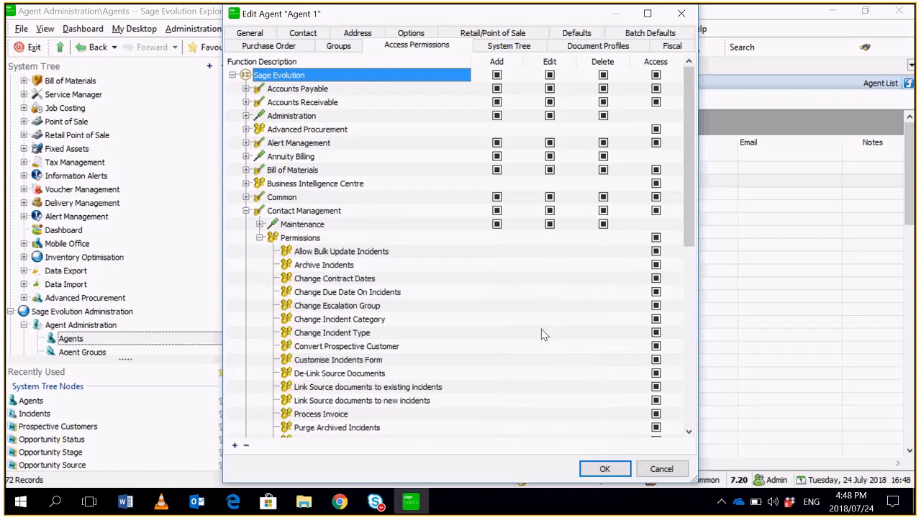
{"action": "scroll", "coordinate": [543, 335], "scroll_direction": "down", "scroll_amount": 3}
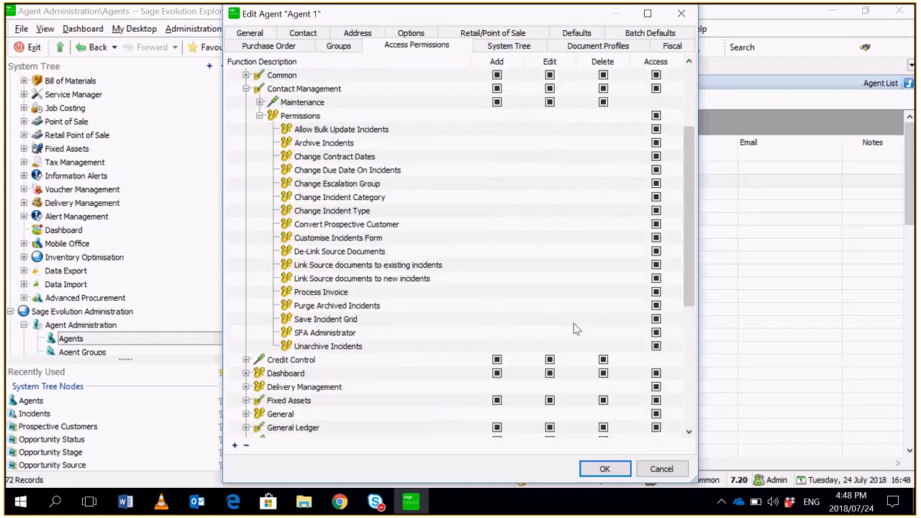
{"action": "scroll", "coordinate": [576, 329], "scroll_direction": "down", "scroll_amount": 2}
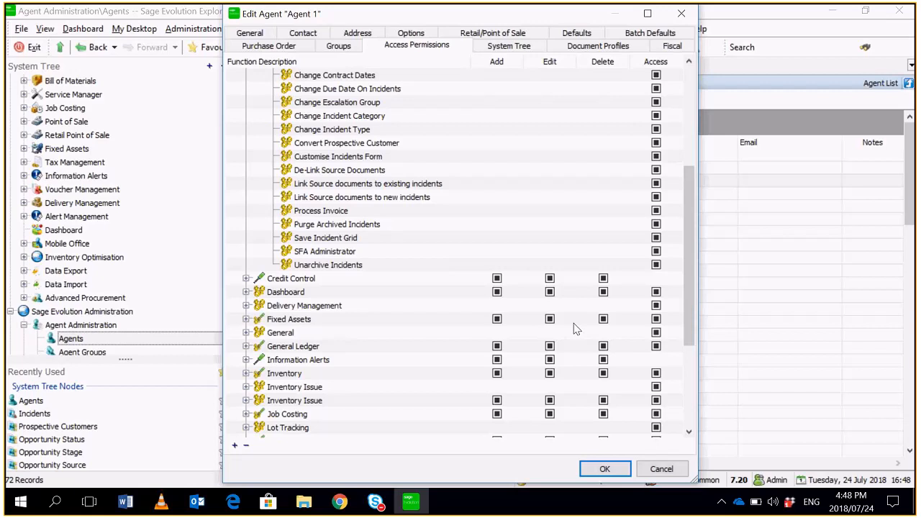
{"action": "left_click", "coordinate": [366, 254]}
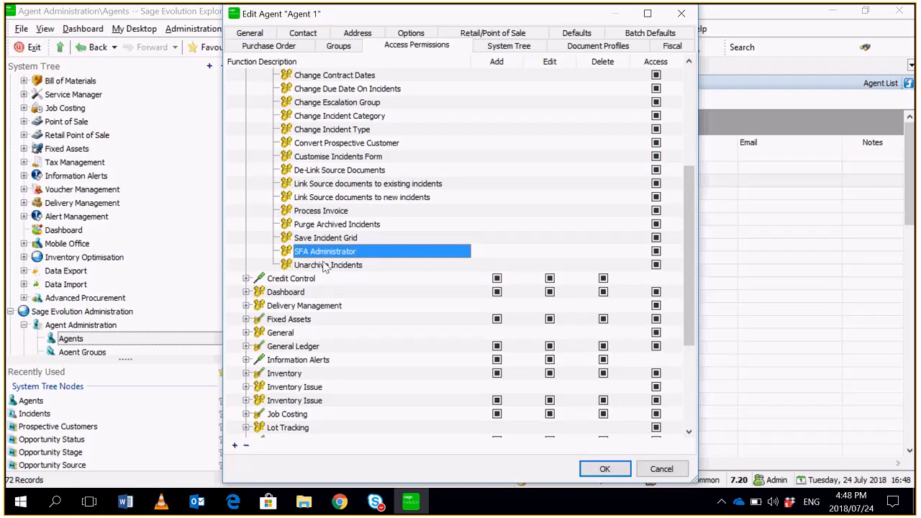
{"action": "left_click", "coordinate": [664, 469]}
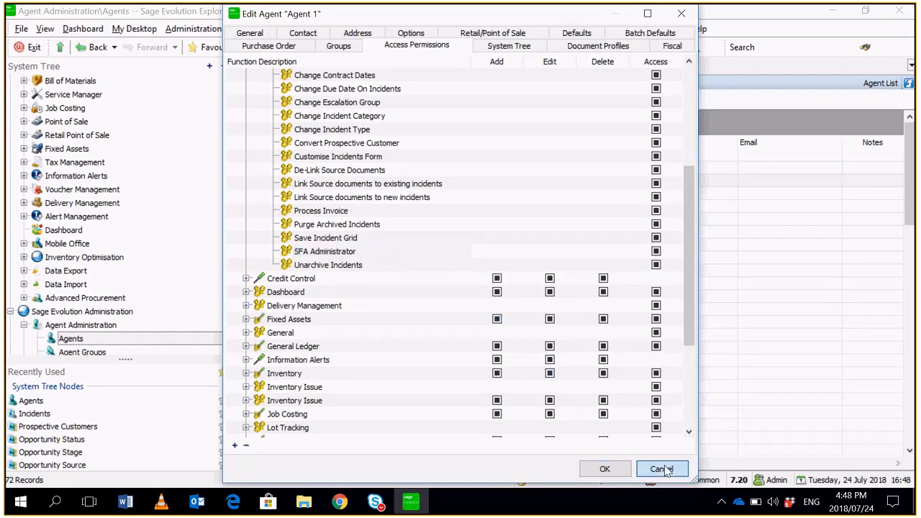
- Open the Agent 2 record and check its SFA Administrator permission under the Contact Management access permissions
{"action": "left_click", "coordinate": [447, 195]}
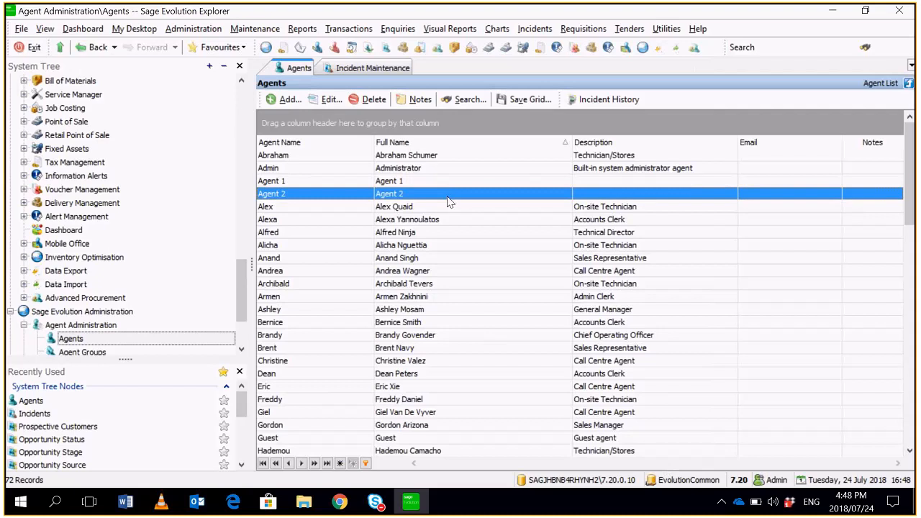
{"action": "double_click", "coordinate": [454, 201]}
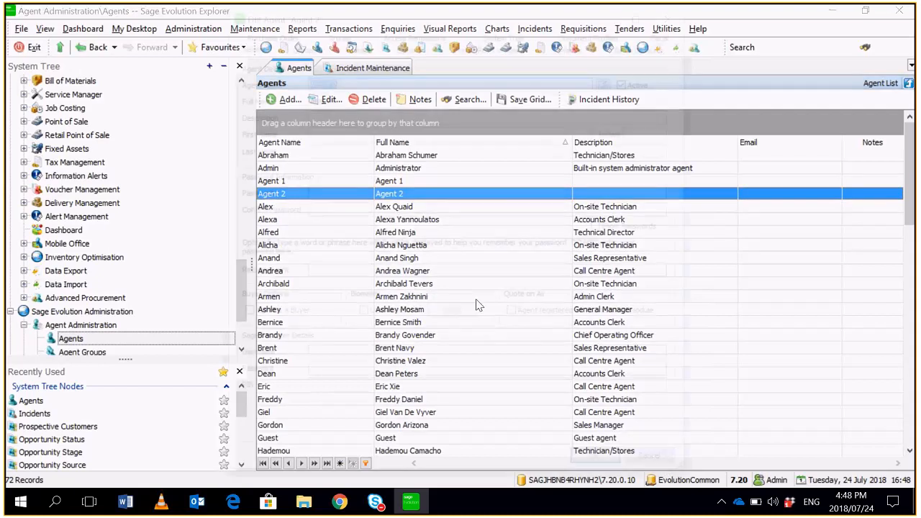
{"action": "left_click", "coordinate": [418, 34]}
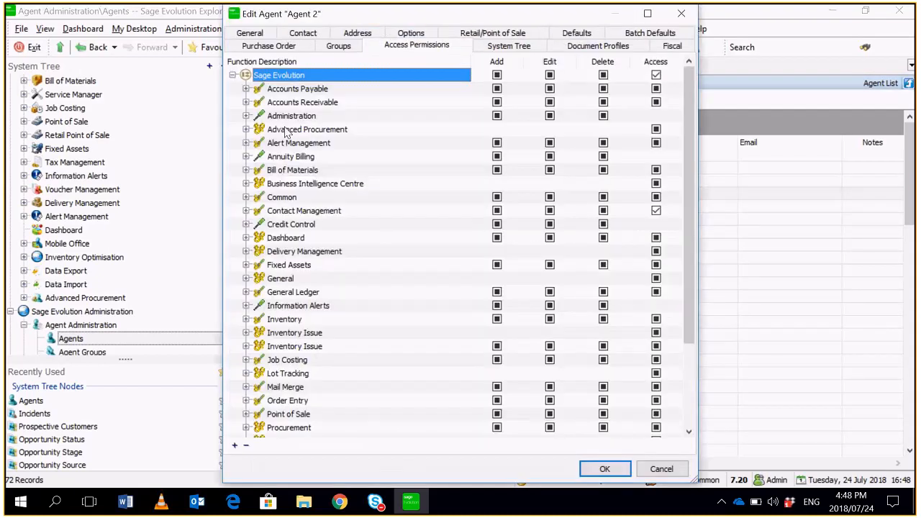
{"action": "left_click", "coordinate": [246, 210]}
{"action": "left_click_drag", "start_coordinate": [687, 230], "coordinate": [687, 301]}
{"action": "left_click", "coordinate": [603, 306]}
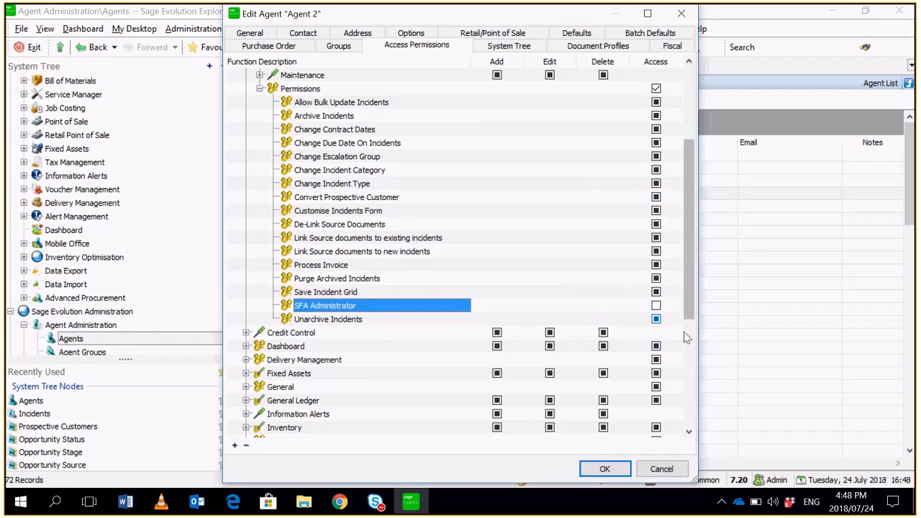
- Accept the Agent 2 record and open the Sales Force Automation maintenance page under Contact Management
{"action": "left_click", "coordinate": [604, 470]}
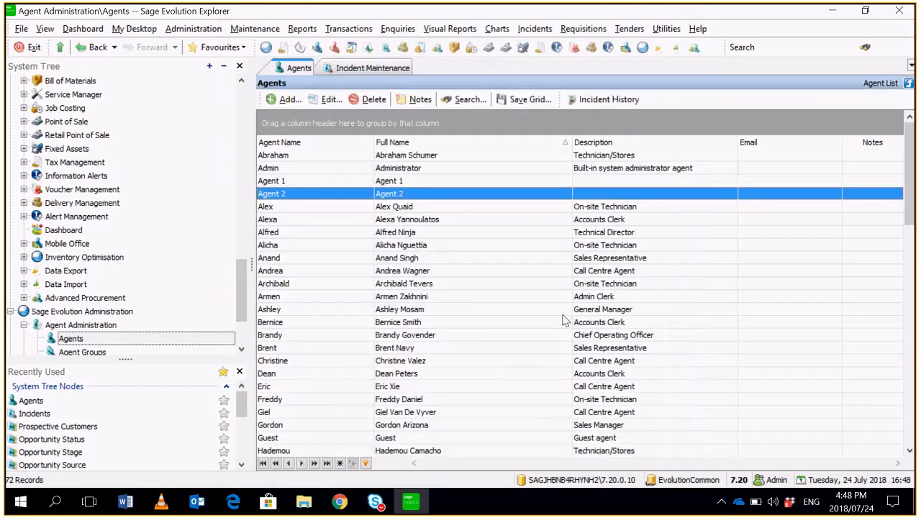
{"action": "left_click_drag", "start_coordinate": [247, 288], "coordinate": [238, 188]}
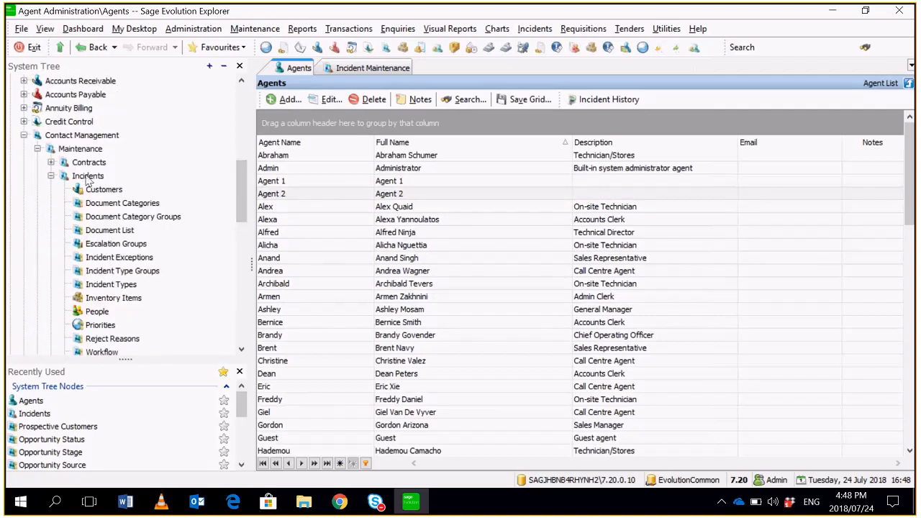
{"action": "left_click", "coordinate": [80, 148]}
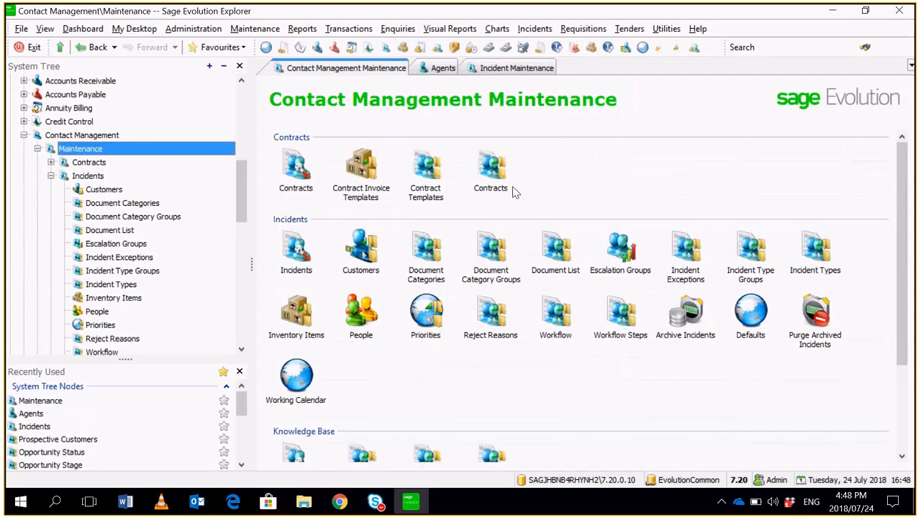
{"action": "left_click", "coordinate": [101, 136]}
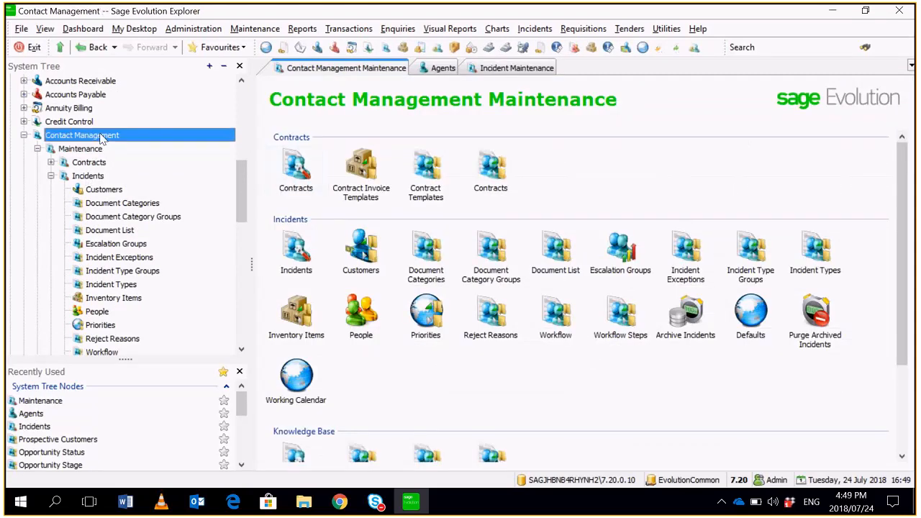
{"action": "double_click", "coordinate": [606, 176]}
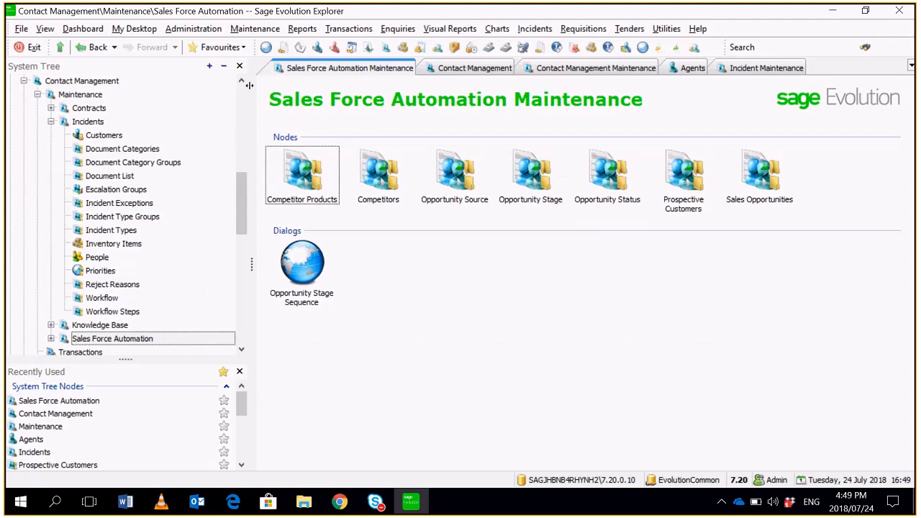
- Start a new sales opportunity from the Contact Management transactions and describe it as "New Sales - Evo"
{"action": "key", "text": "Page_Up"}
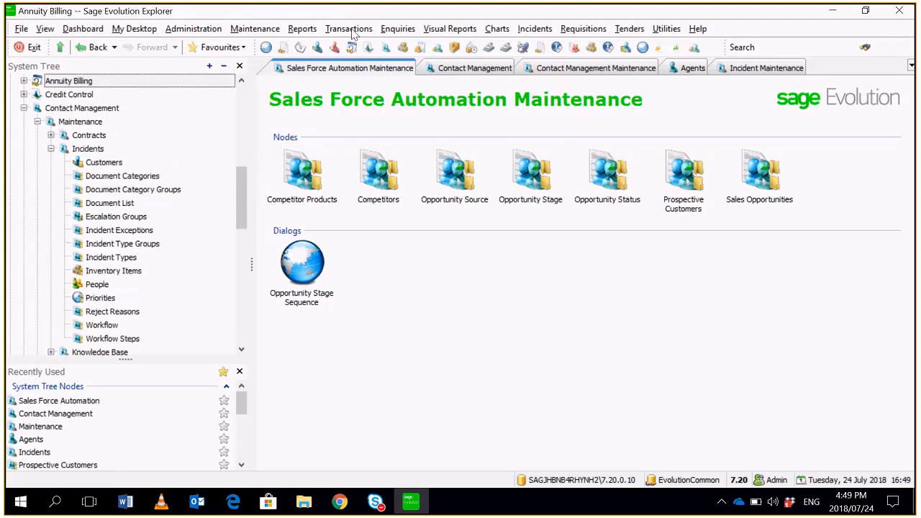
{"action": "left_click", "coordinate": [353, 34]}
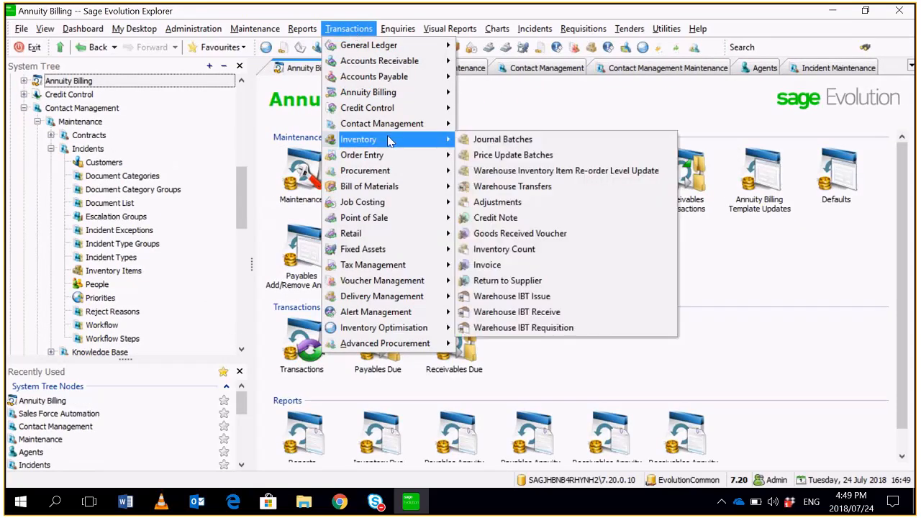
{"action": "mouse_move", "coordinate": [418, 124]}
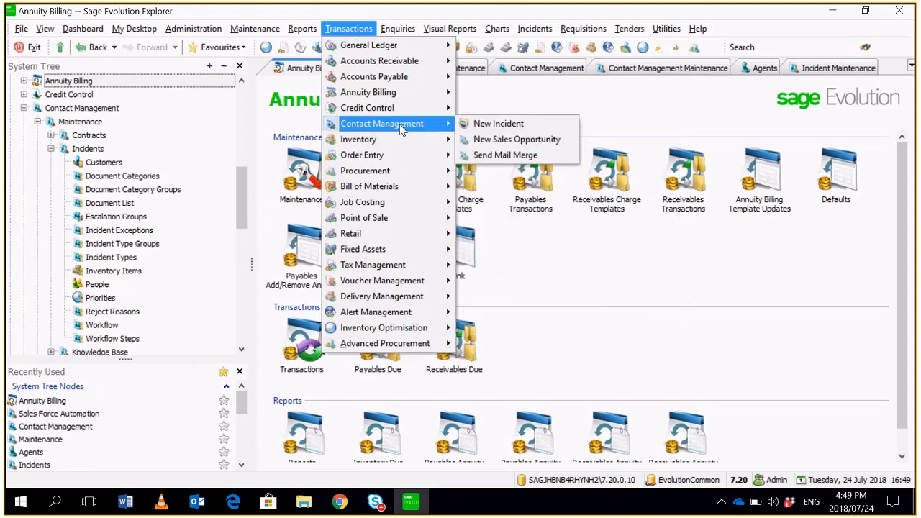
{"action": "left_click", "coordinate": [551, 140]}
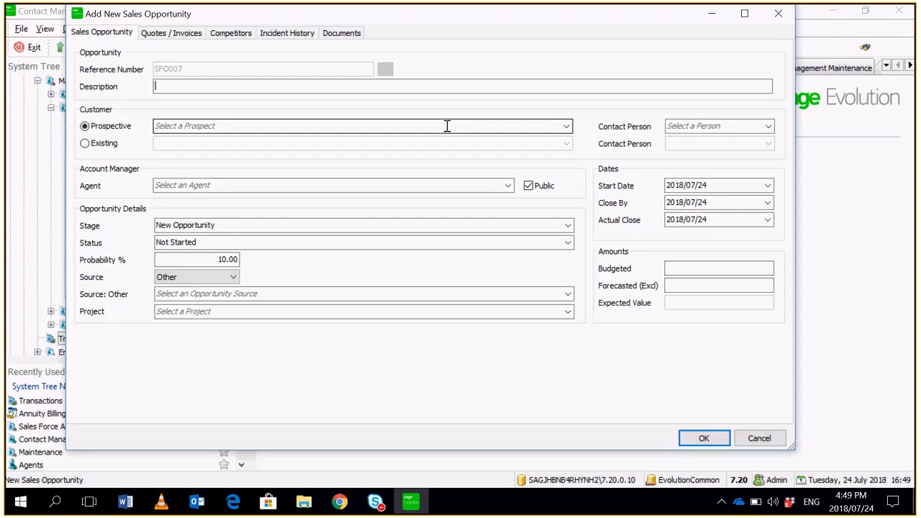
{"action": "type", "text": "New Sales - Evo"}
- Choose Global Sales as the opportunity's prospective customer, turn off its Public option, and save the opportunity
{"action": "left_click", "coordinate": [568, 127]}
{"action": "left_click", "coordinate": [326, 149]}
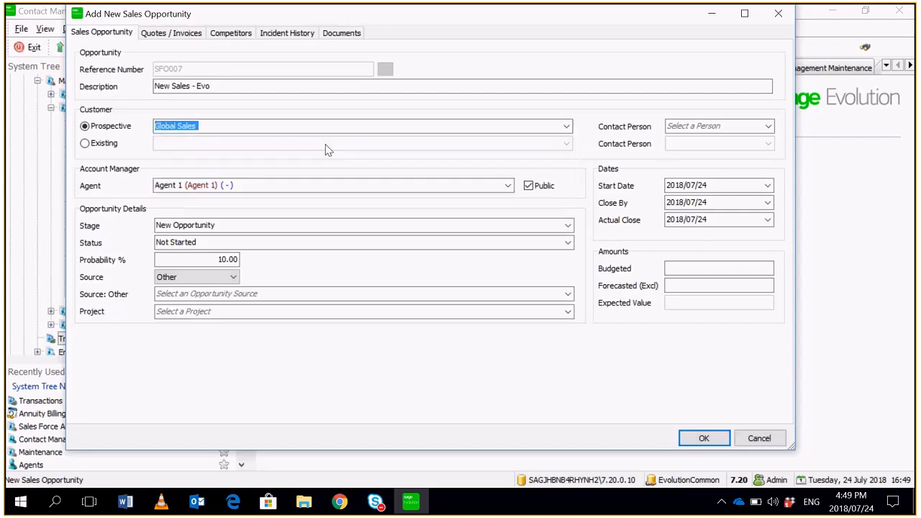
{"action": "left_click", "coordinate": [366, 181]}
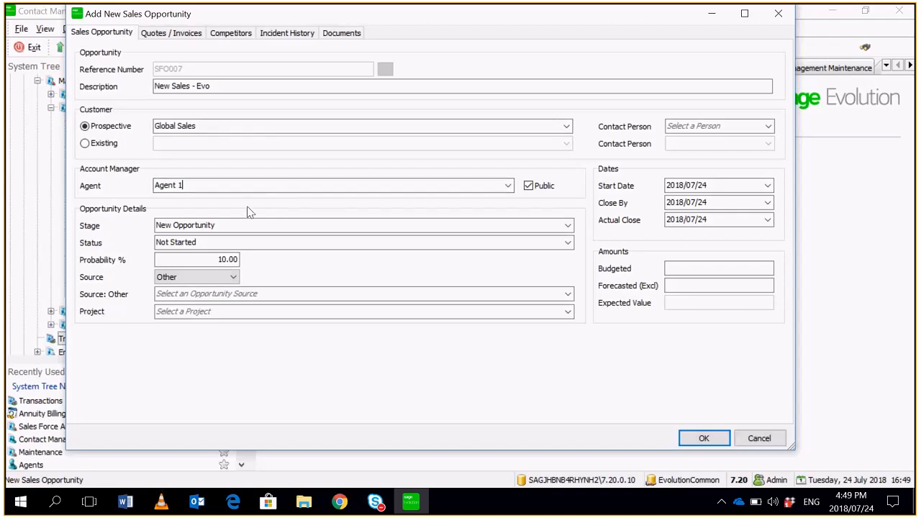
{"action": "left_click", "coordinate": [532, 187]}
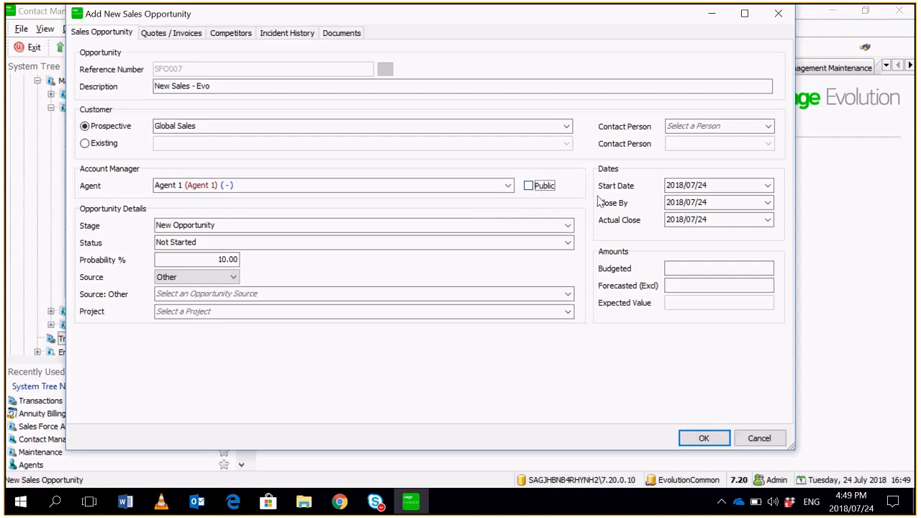
{"action": "left_click", "coordinate": [405, 228]}
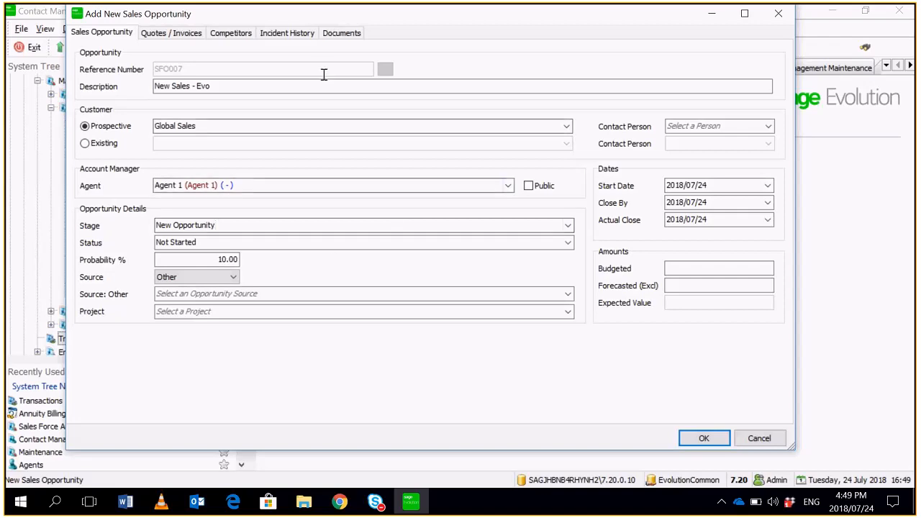
{"action": "left_click", "coordinate": [696, 438]}
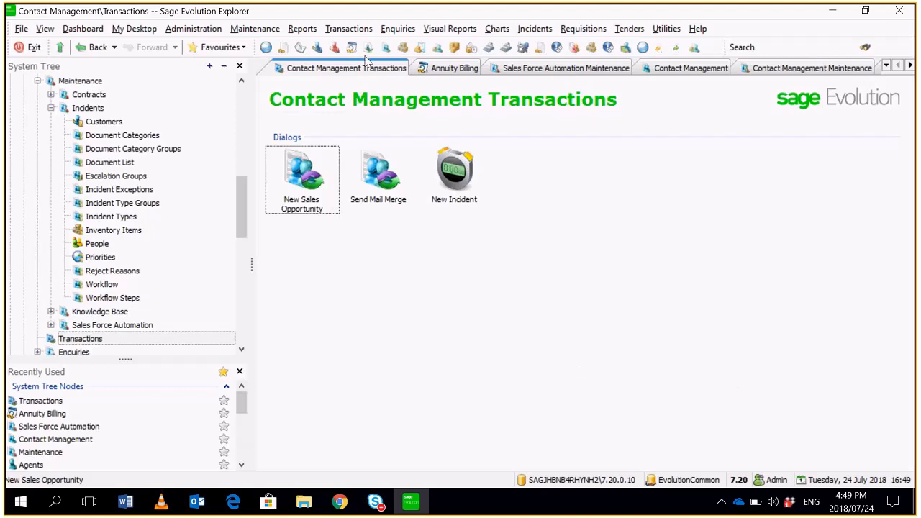
- Run the Contact Management Sales Opportunity enquiry for the prospect Global Sales with status Not Started
{"action": "left_click", "coordinate": [397, 29]}
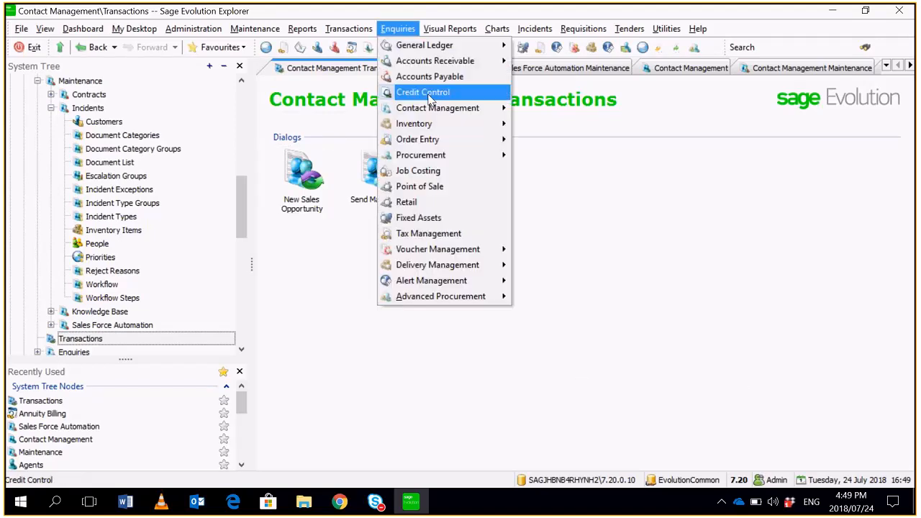
{"action": "mouse_move", "coordinate": [461, 108]}
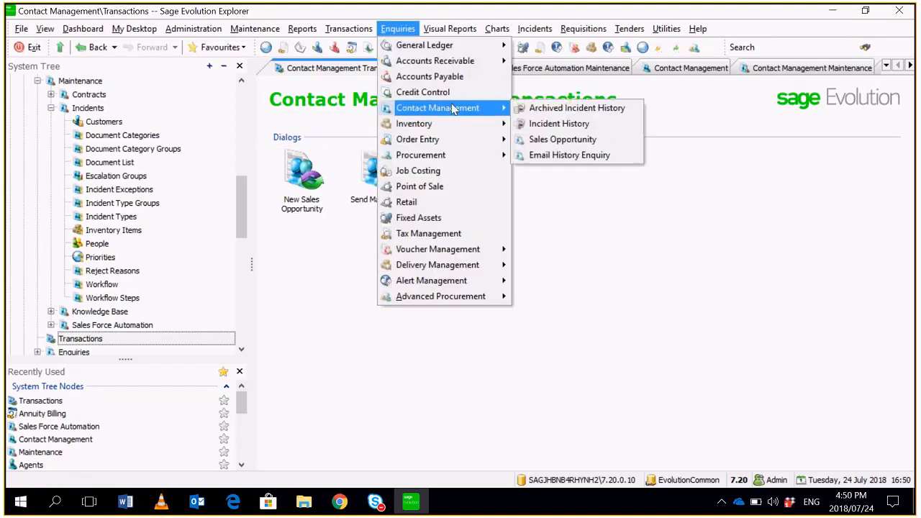
{"action": "left_click", "coordinate": [547, 136]}
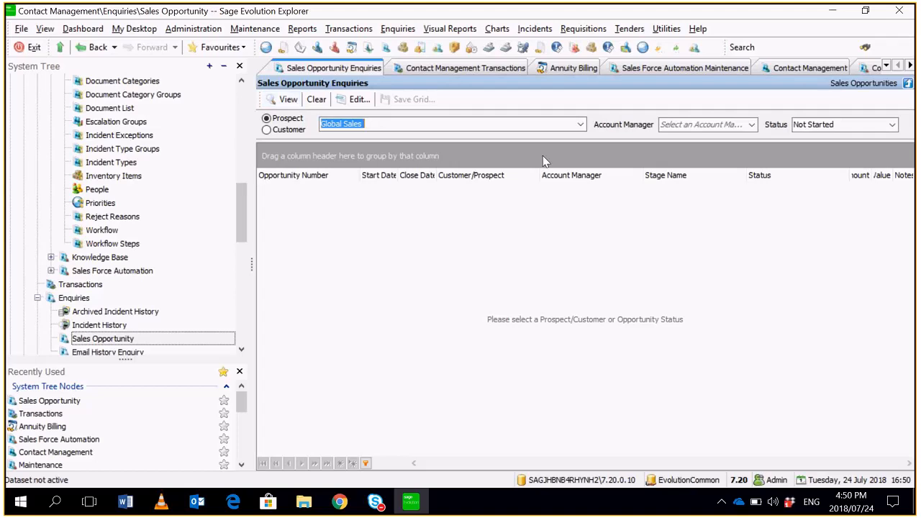
{"action": "left_click", "coordinate": [279, 103]}
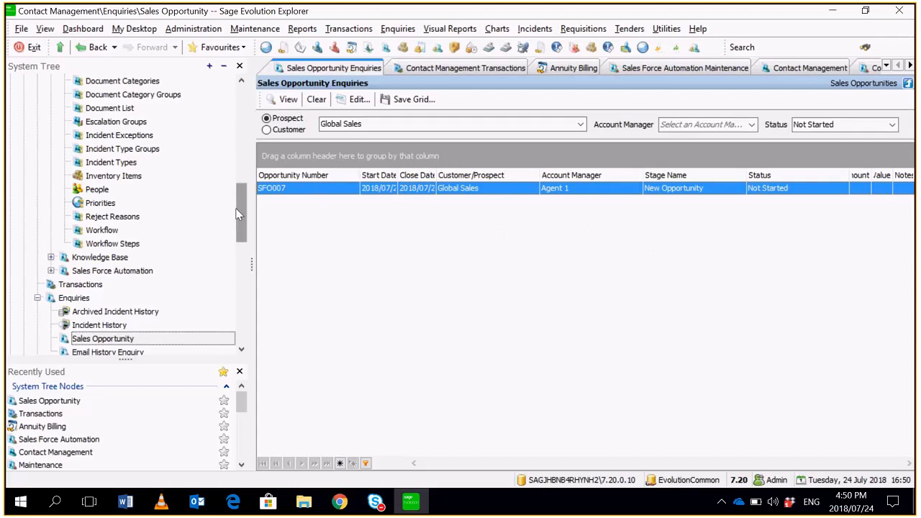
{"action": "left_click_drag", "start_coordinate": [238, 205], "coordinate": [257, 152]}
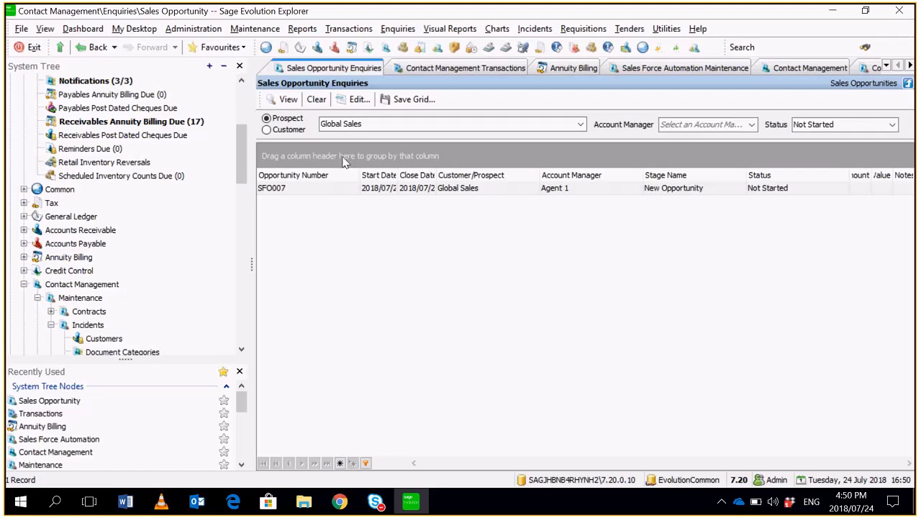
{"action": "left_click_drag", "start_coordinate": [241, 140], "coordinate": [238, 93]}
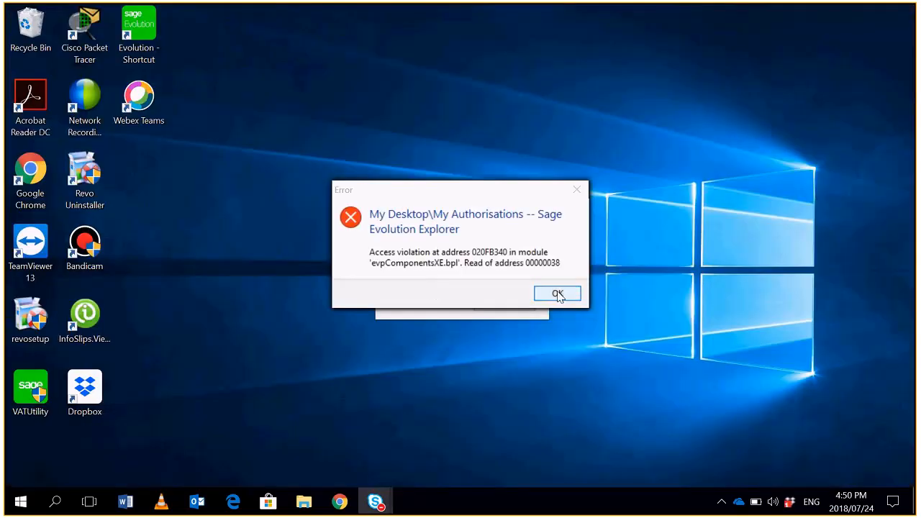
- Dismiss the access violation error, end both running Evolution processes in Task Manager, and close Task Manager
{"action": "left_click", "coordinate": [560, 296]}
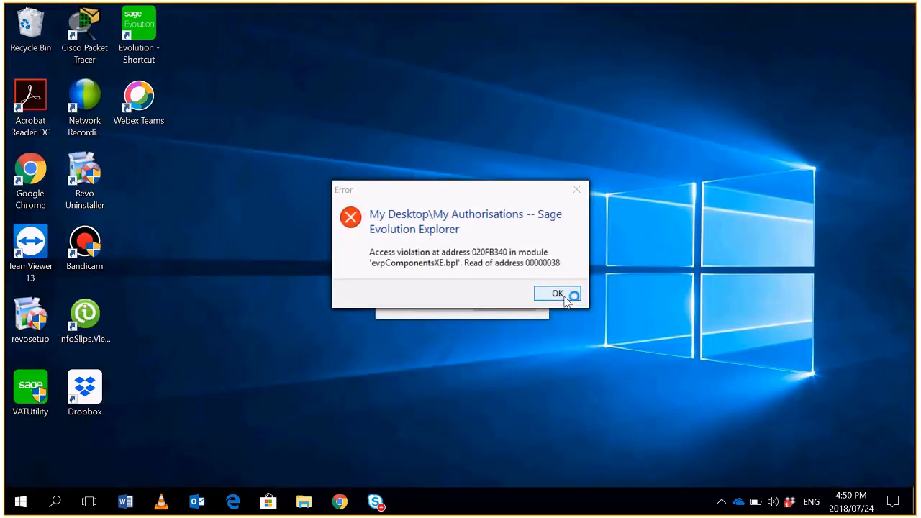
{"action": "right_click", "coordinate": [670, 504]}
{"action": "left_click", "coordinate": [717, 428]}
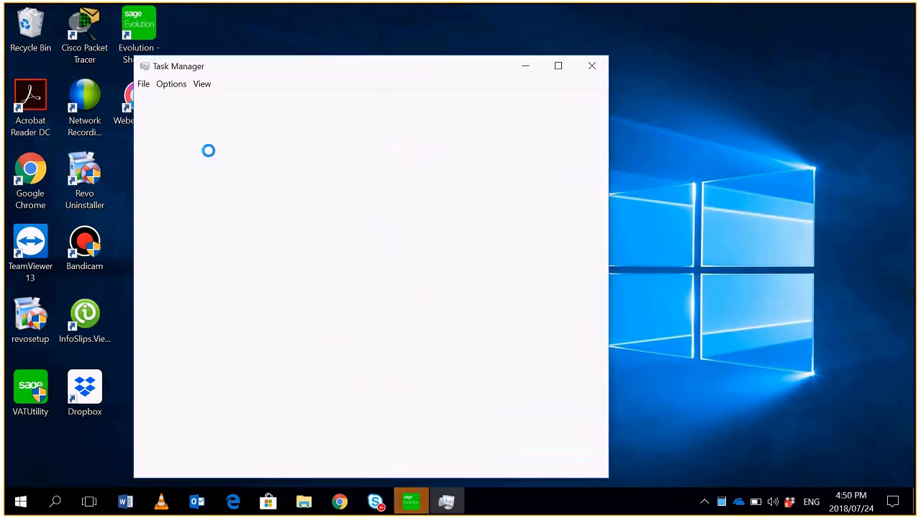
{"action": "left_click", "coordinate": [208, 208]}
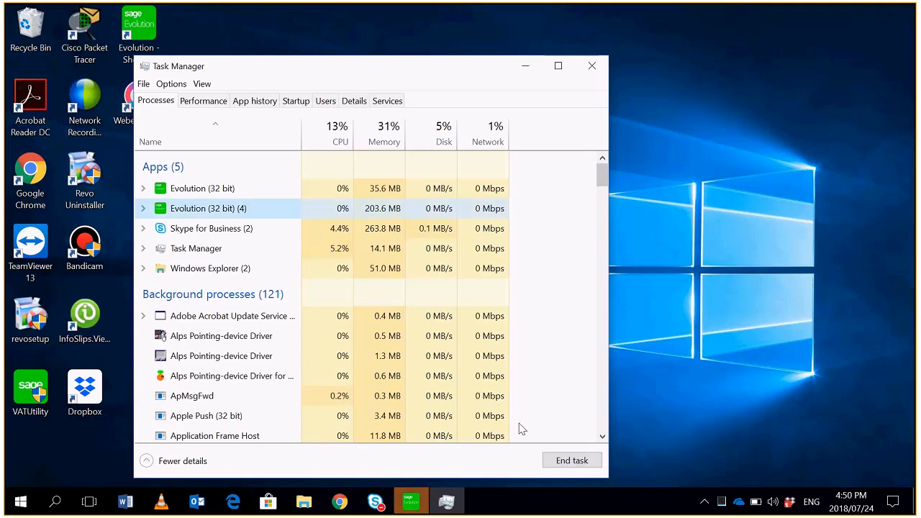
{"action": "left_click", "coordinate": [576, 464]}
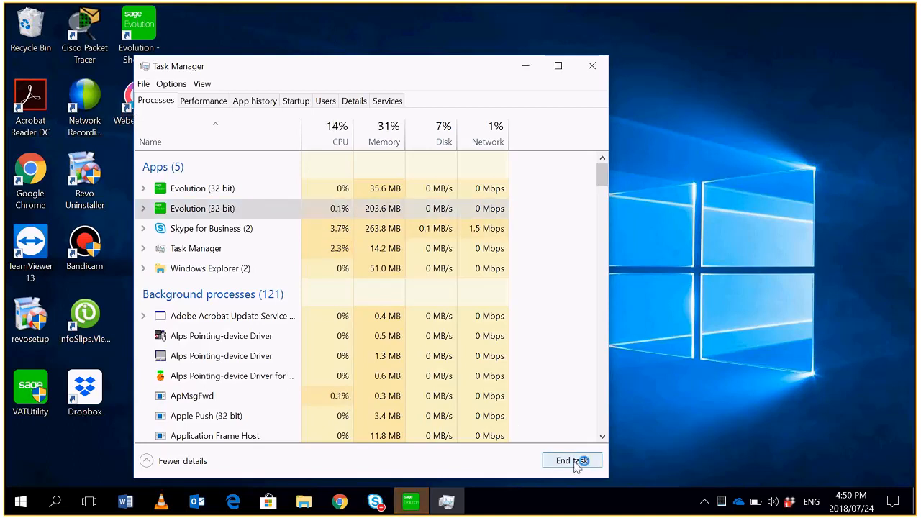
{"action": "left_click", "coordinate": [224, 187]}
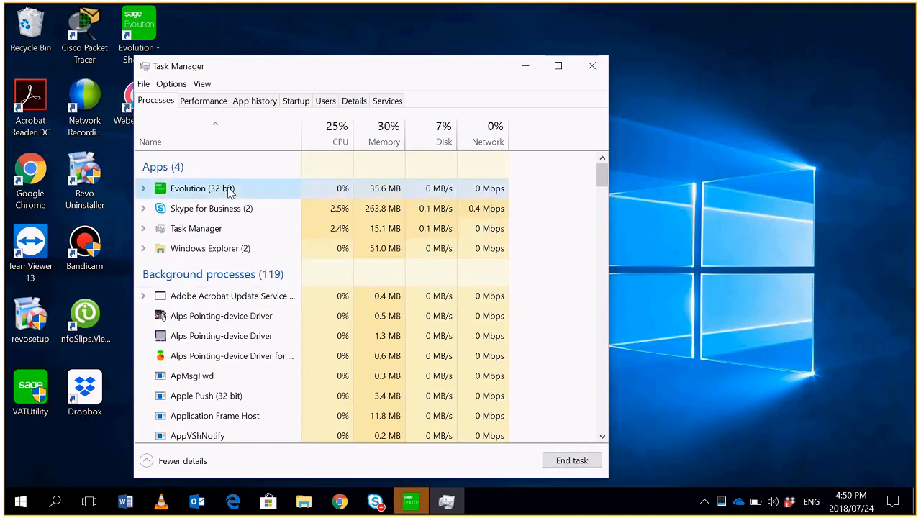
{"action": "left_click", "coordinate": [572, 460]}
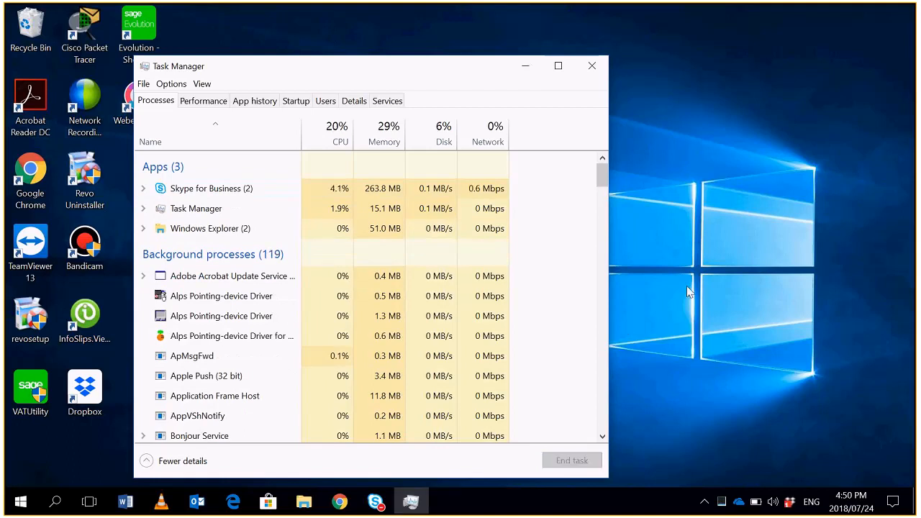
{"action": "key", "text": "alt+F4"}
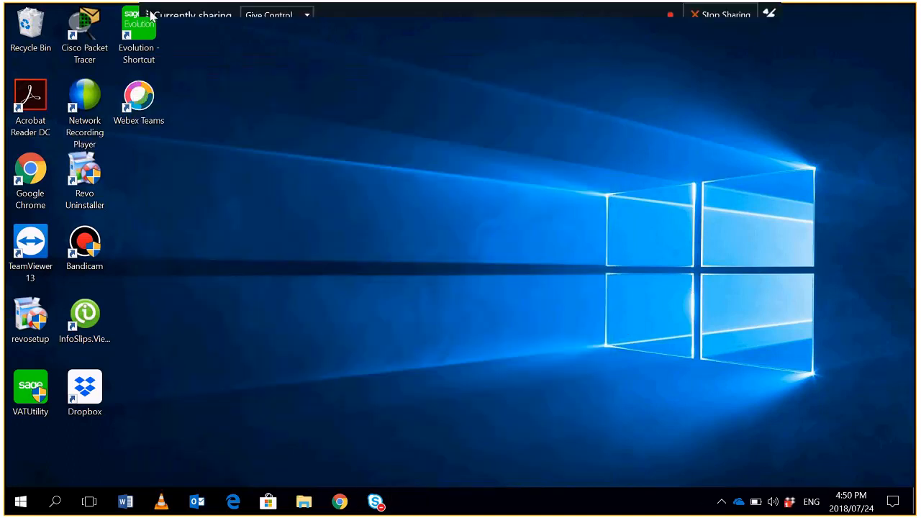
- Relaunch Sage Evolution and log in to the 7.20.0.10 company as Agent 1 with the agent's password
{"action": "double_click", "coordinate": [148, 36]}
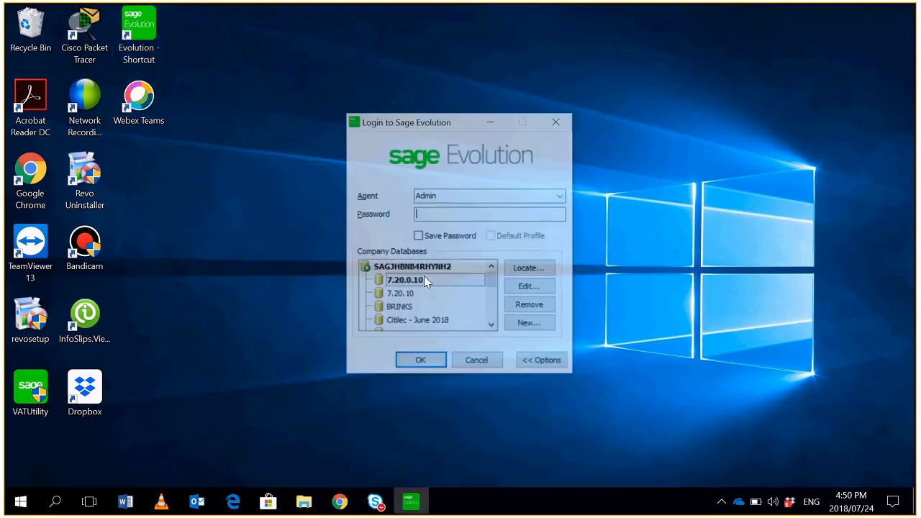
{"action": "left_click", "coordinate": [562, 200]}
{"action": "left_click", "coordinate": [444, 216]}
{"action": "type", "text": "1"}
{"action": "left_click", "coordinate": [418, 363]}
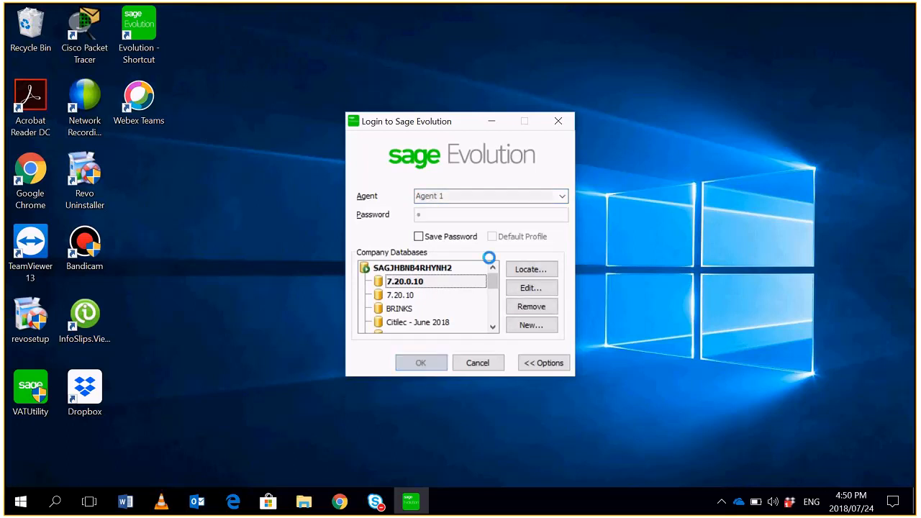
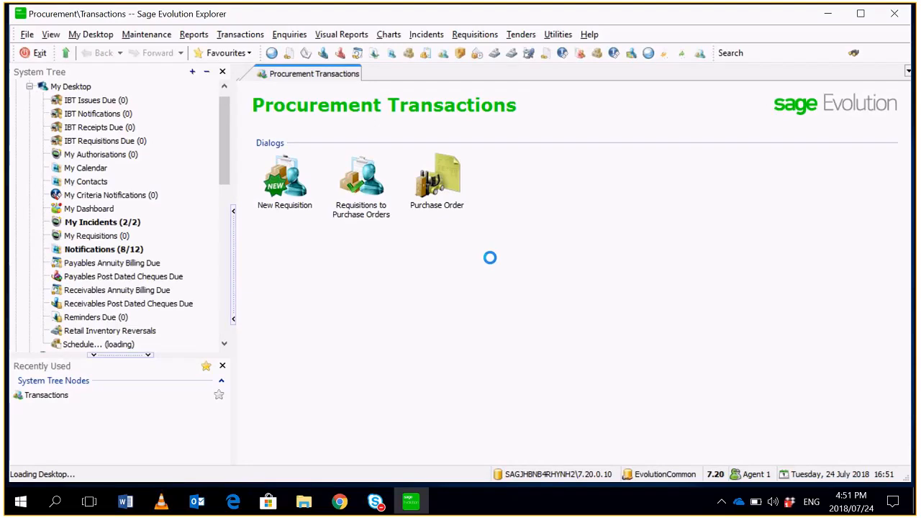
- Dismiss the What's New window and run the Contact Management Sales Opportunity enquiry for the prospect Global Sales
{"action": "left_click", "coordinate": [650, 380]}
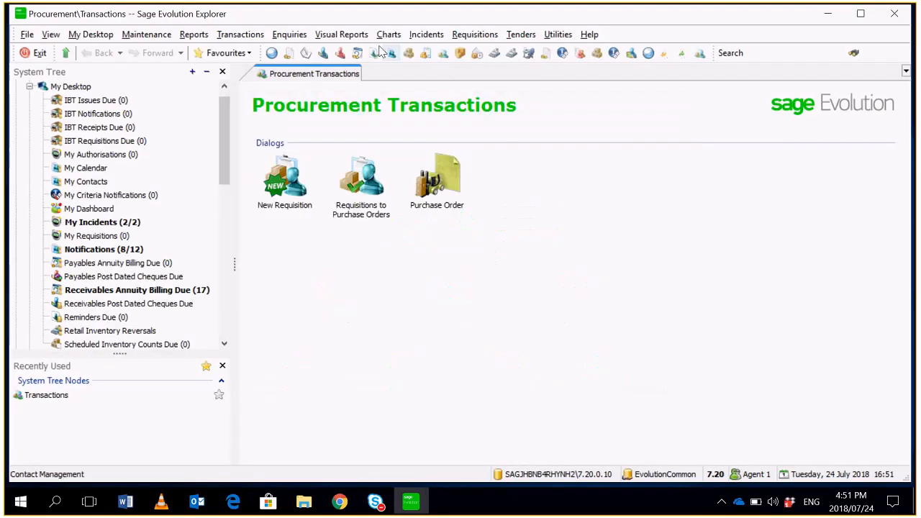
{"action": "left_click", "coordinate": [289, 34]}
{"action": "mouse_move", "coordinate": [364, 119]}
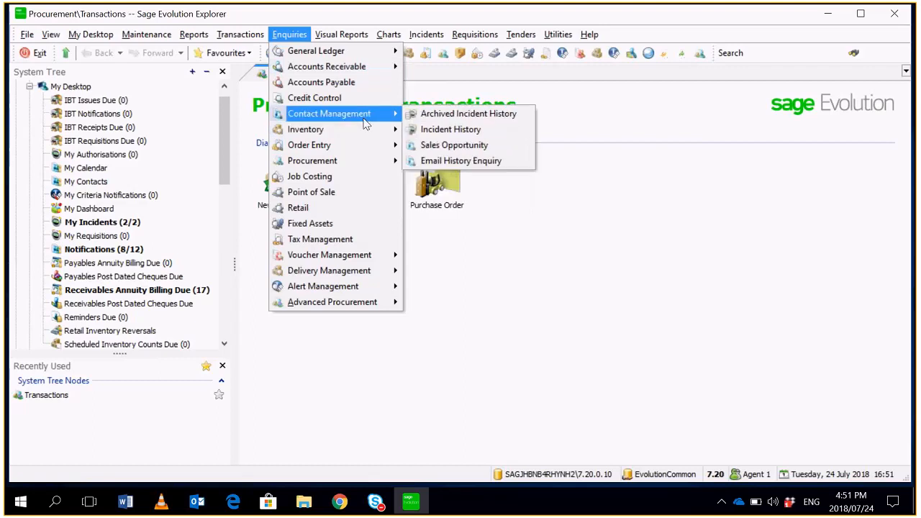
{"action": "left_click", "coordinate": [443, 145]}
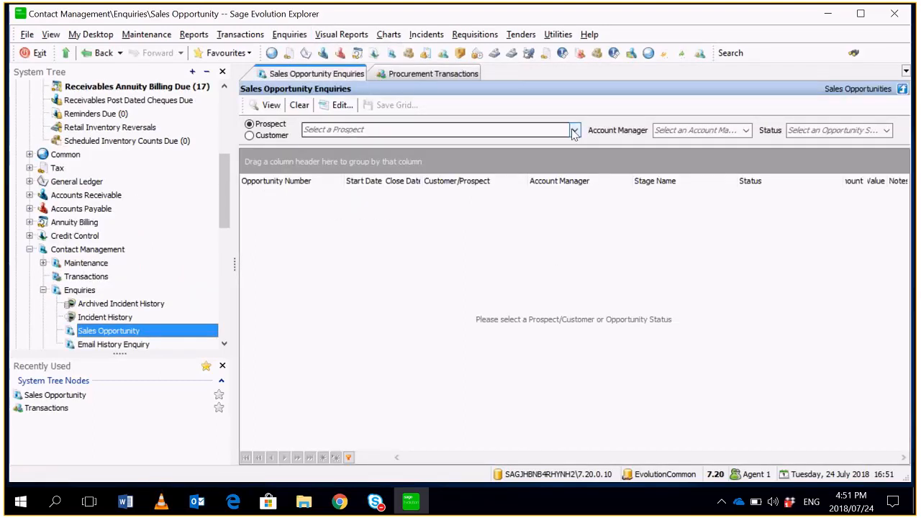
{"action": "left_click", "coordinate": [547, 130]}
{"action": "left_click", "coordinate": [541, 160]}
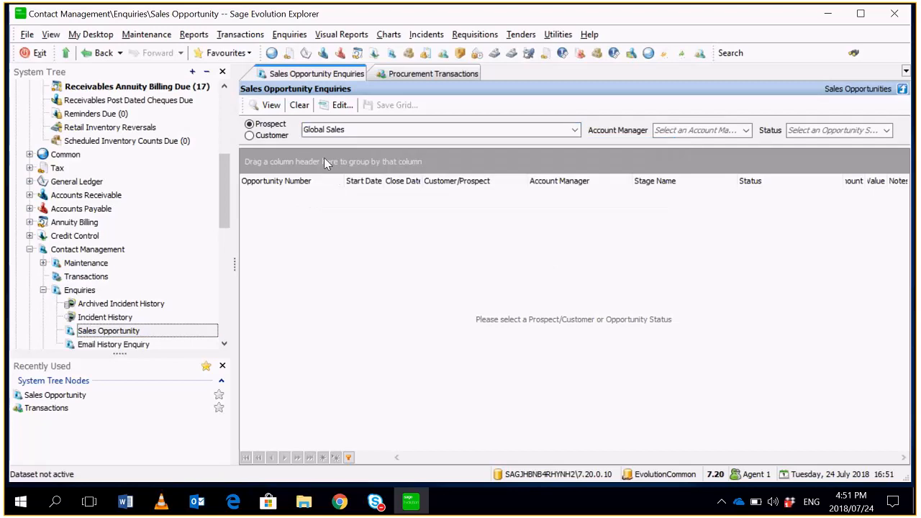
{"action": "left_click", "coordinate": [268, 106]}
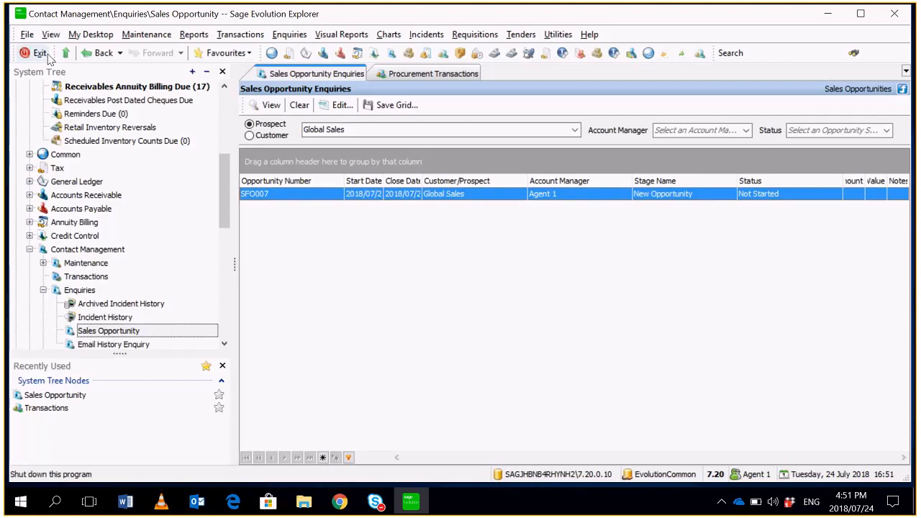
- Log off and log in to the 7.20.0.10 company as Agent 2 with the agent's password, using the current system date
{"action": "left_click", "coordinate": [26, 34]}
{"action": "left_click", "coordinate": [58, 92]}
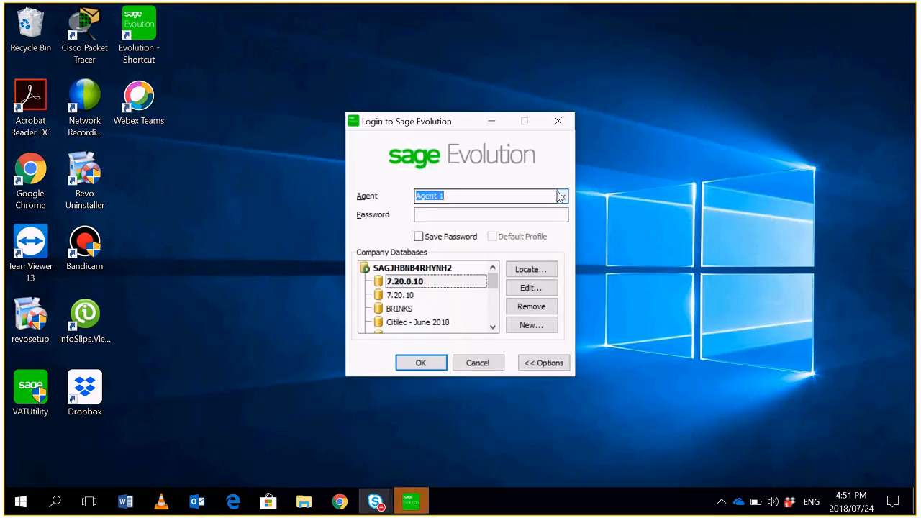
{"action": "left_click", "coordinate": [561, 196]}
{"action": "left_click", "coordinate": [429, 255]}
{"action": "left_click", "coordinate": [489, 216]}
{"action": "left_click", "coordinate": [423, 362]}
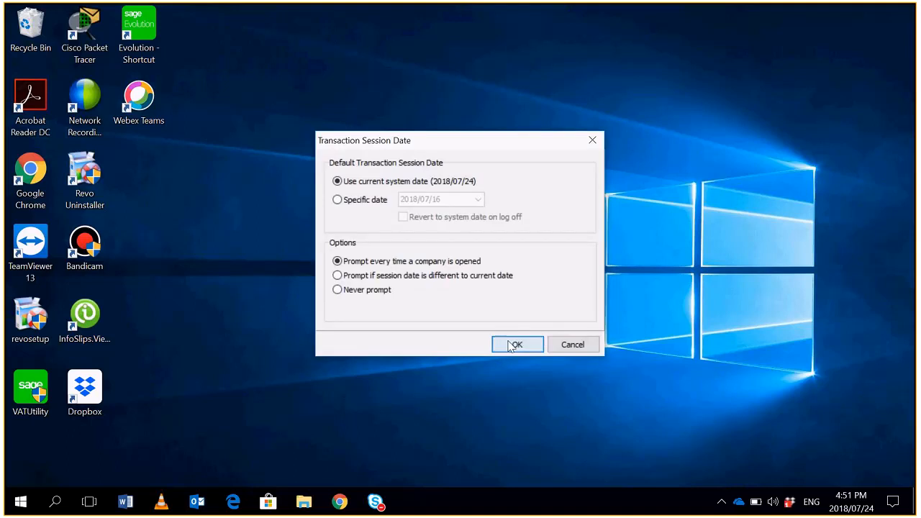
{"action": "left_click", "coordinate": [516, 344]}
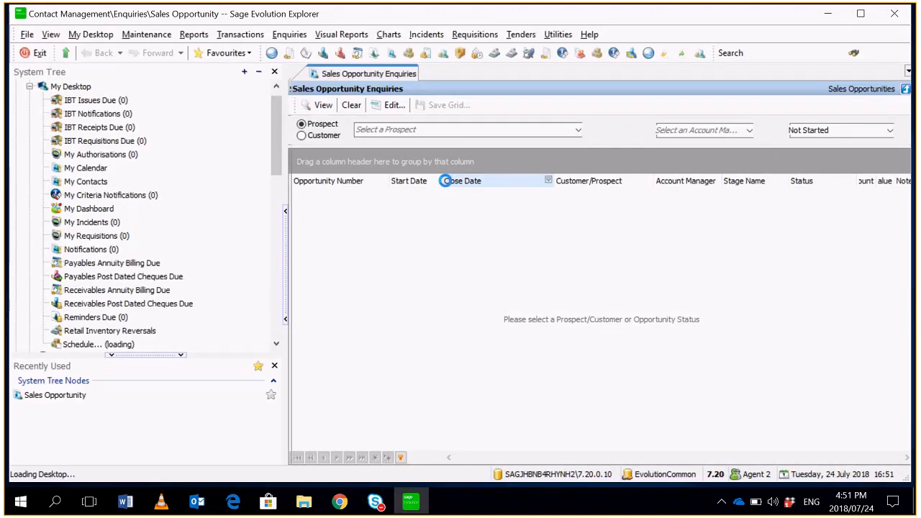
- Check the available prospects for Agent 2 and run the sales opportunity enquiry with no prospect selected and status Not Started
{"action": "left_click", "coordinate": [580, 131]}
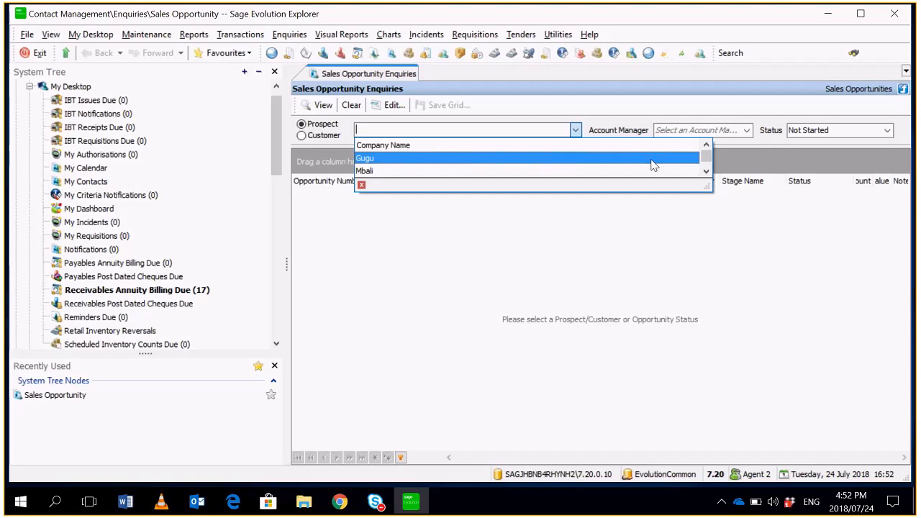
{"action": "left_click", "coordinate": [637, 230]}
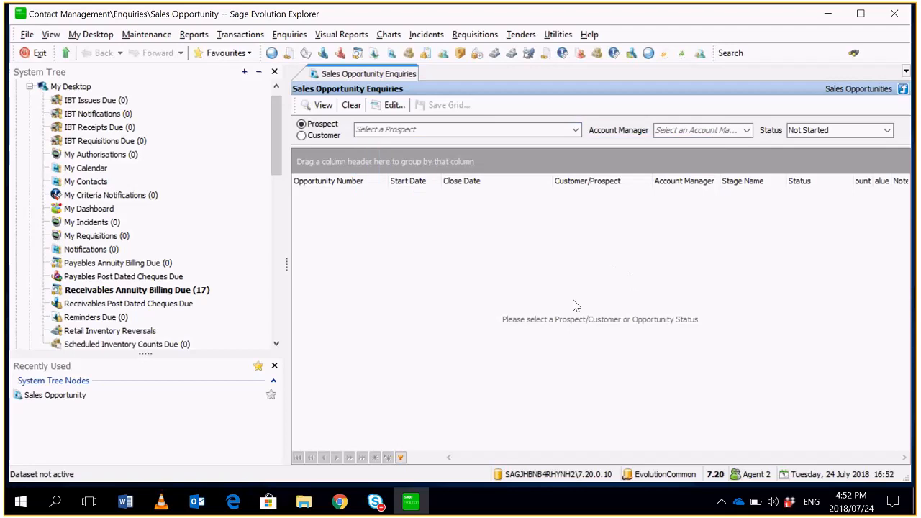
{"action": "left_click", "coordinate": [321, 106]}
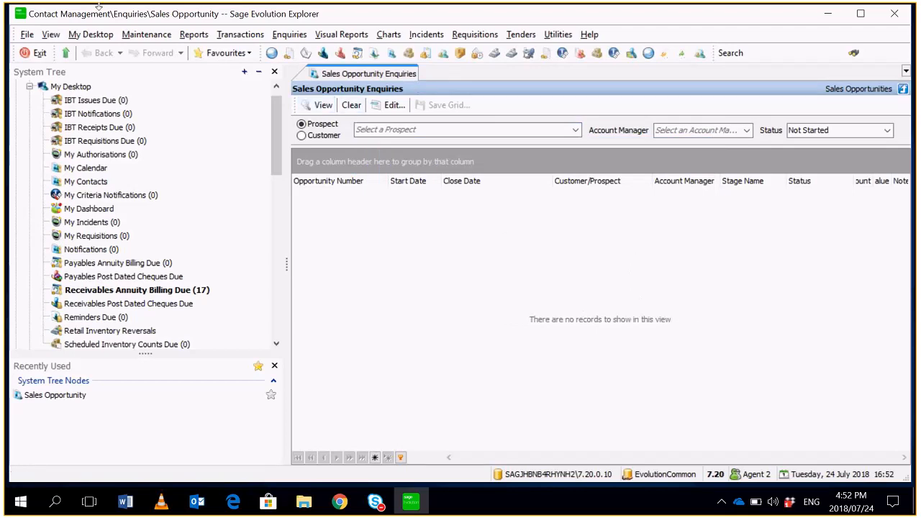
- Log off and log back in to the 7.20.0.10 company as Agent 1 with the agent's password, dismissing the What's New window
{"action": "left_click", "coordinate": [26, 35]}
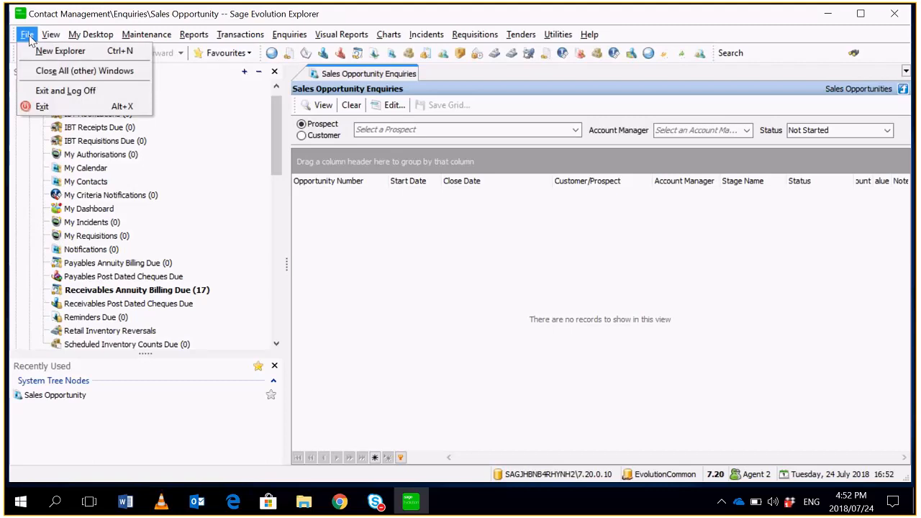
{"action": "left_click", "coordinate": [61, 92]}
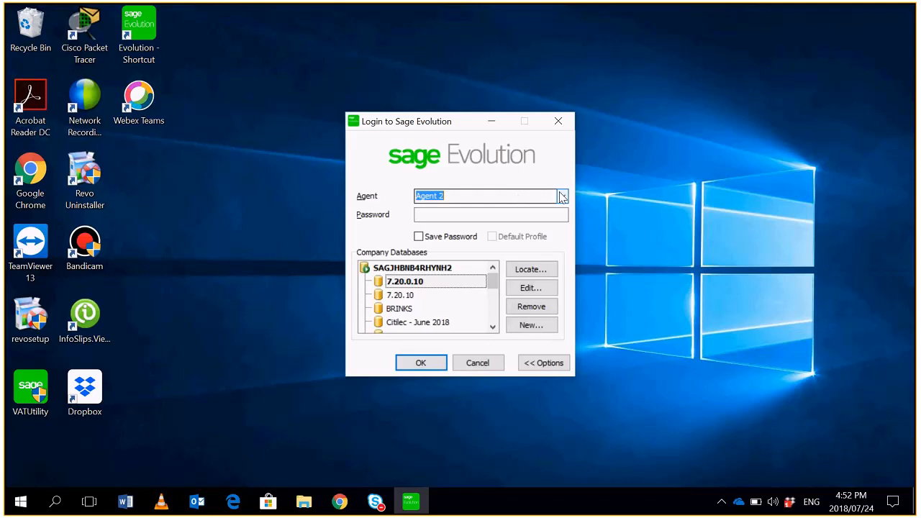
{"action": "left_click", "coordinate": [562, 196]}
{"action": "left_click", "coordinate": [446, 218]}
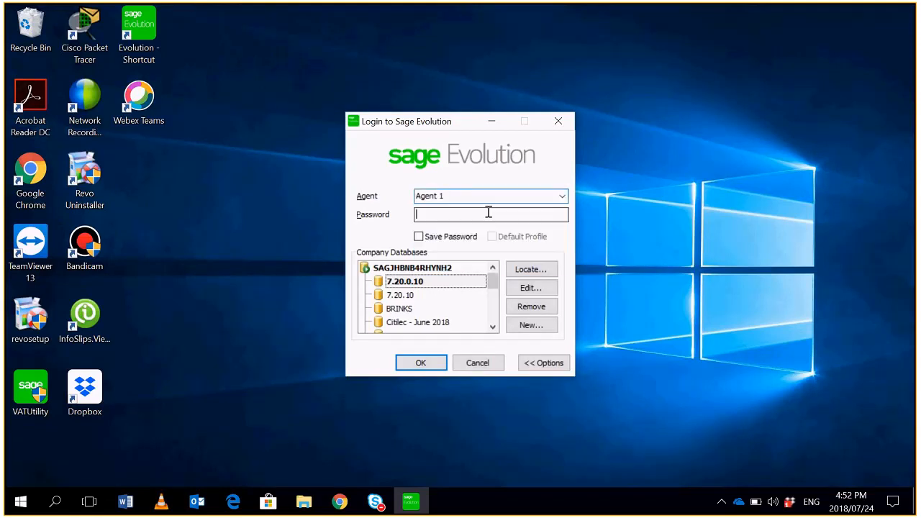
{"action": "left_click", "coordinate": [414, 362]}
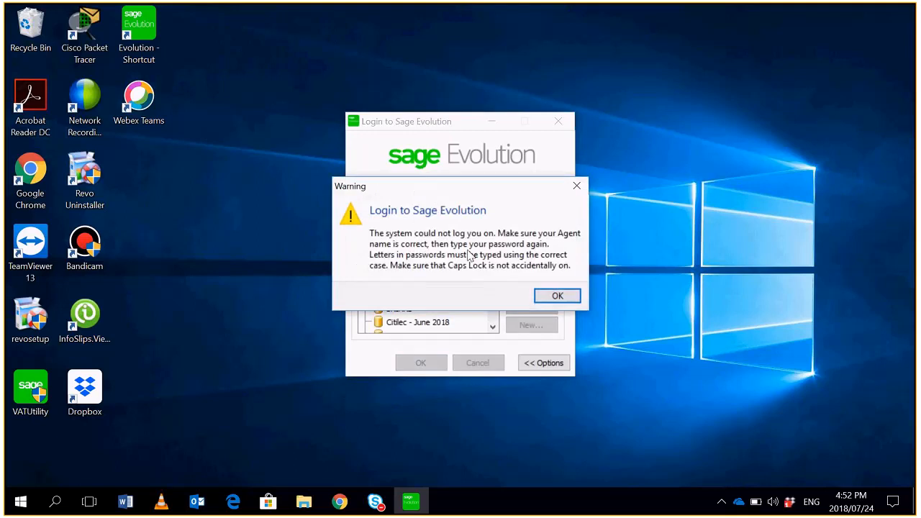
{"action": "left_click", "coordinate": [553, 295]}
{"action": "type", "text": "1"}
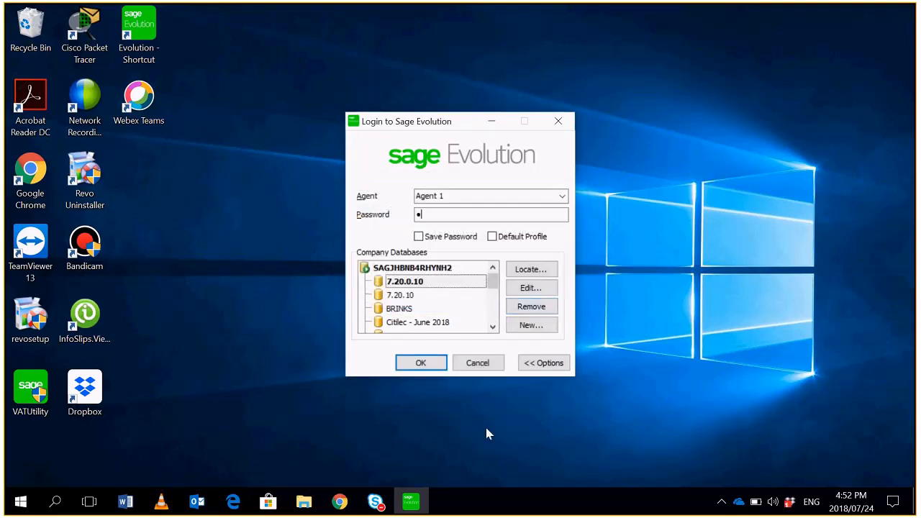
{"action": "left_click", "coordinate": [432, 365]}
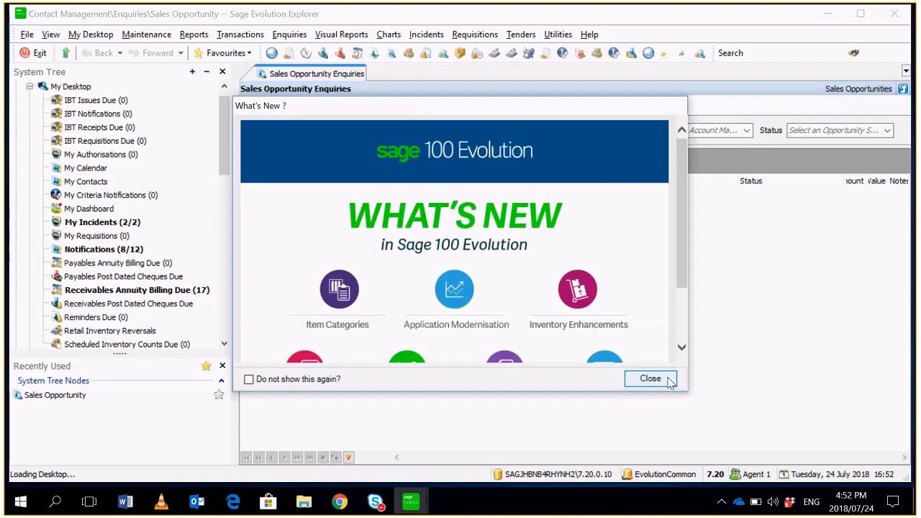
{"action": "left_click", "coordinate": [668, 382]}
- Run the sales opportunity enquiry for the prospect Global Sales and open opportunity SFO007 for editing
{"action": "left_click", "coordinate": [575, 129]}
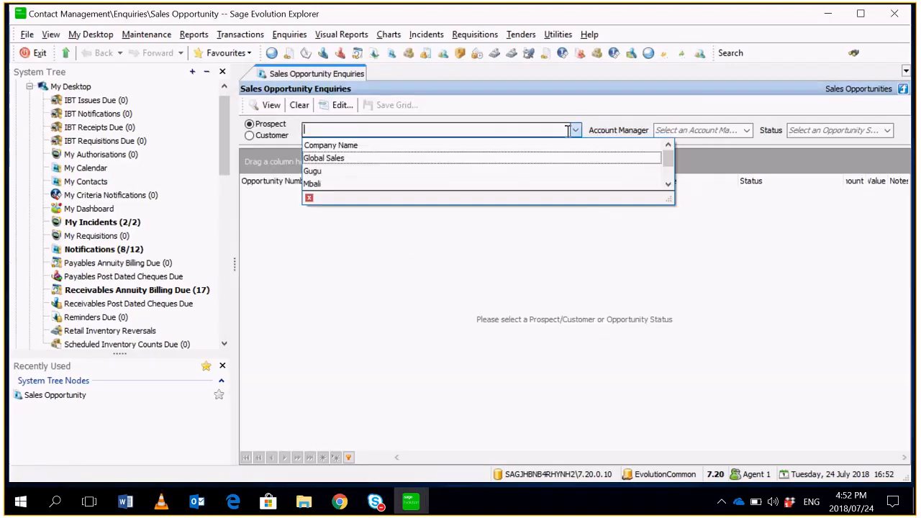
{"action": "left_click", "coordinate": [475, 164]}
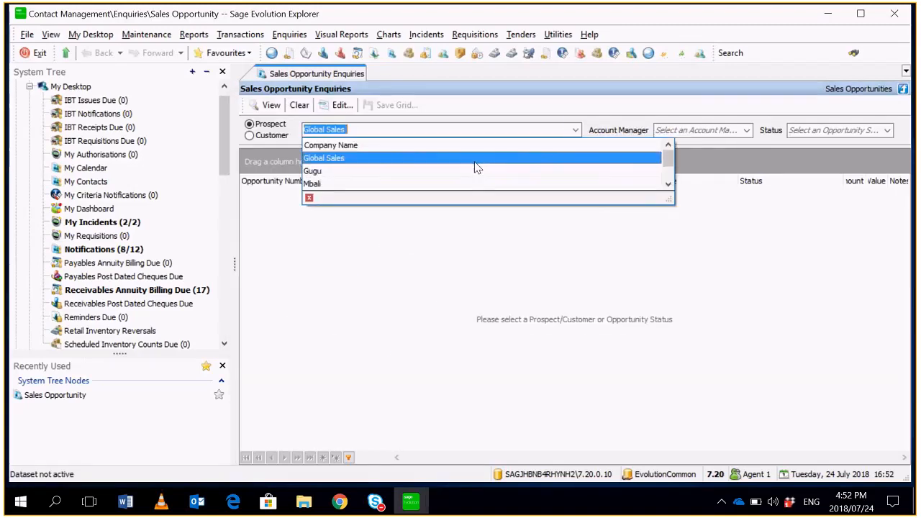
{"action": "left_click", "coordinate": [475, 164]}
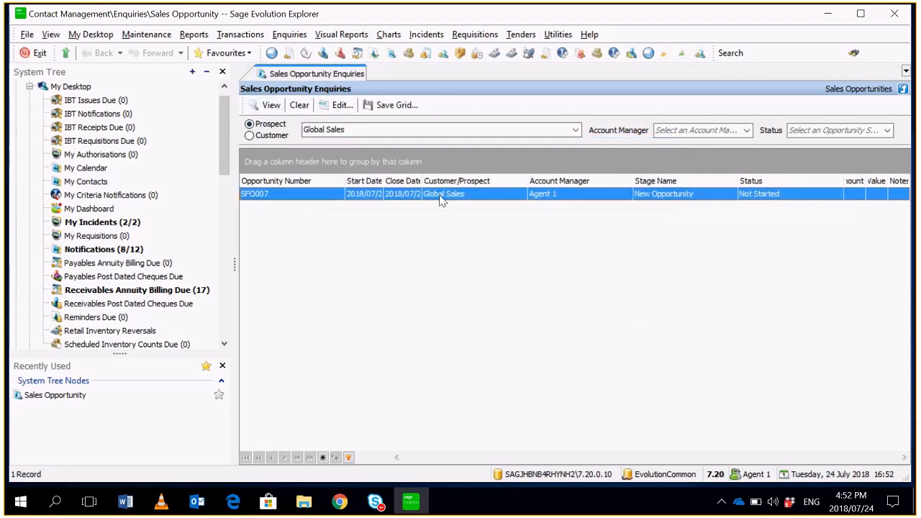
{"action": "double_click", "coordinate": [441, 201]}
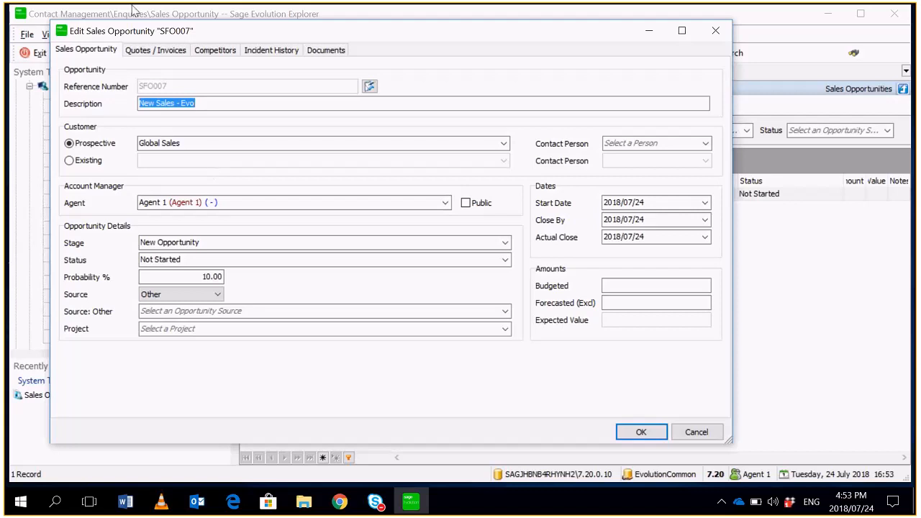
- Start a new quote for the opportunity and add a line for item CSC-001, Call Centre Support Contract
{"action": "left_click", "coordinate": [154, 50]}
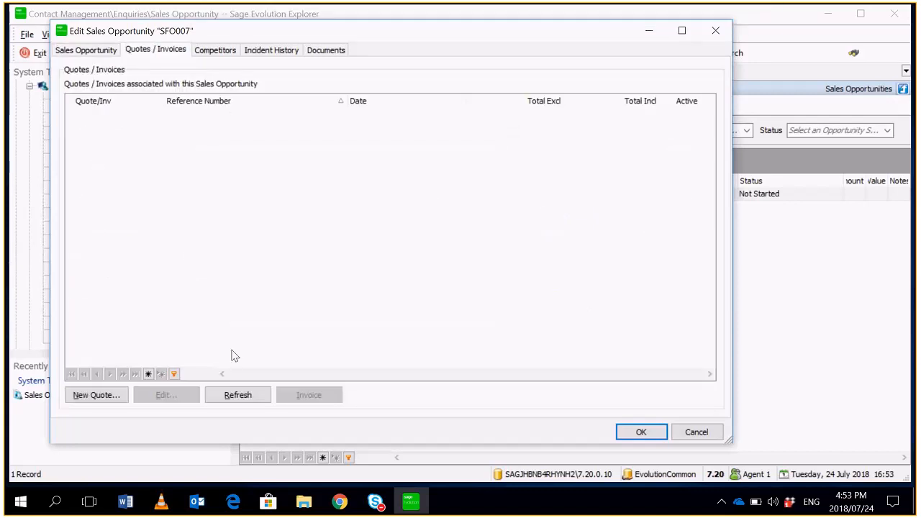
{"action": "left_click", "coordinate": [96, 395]}
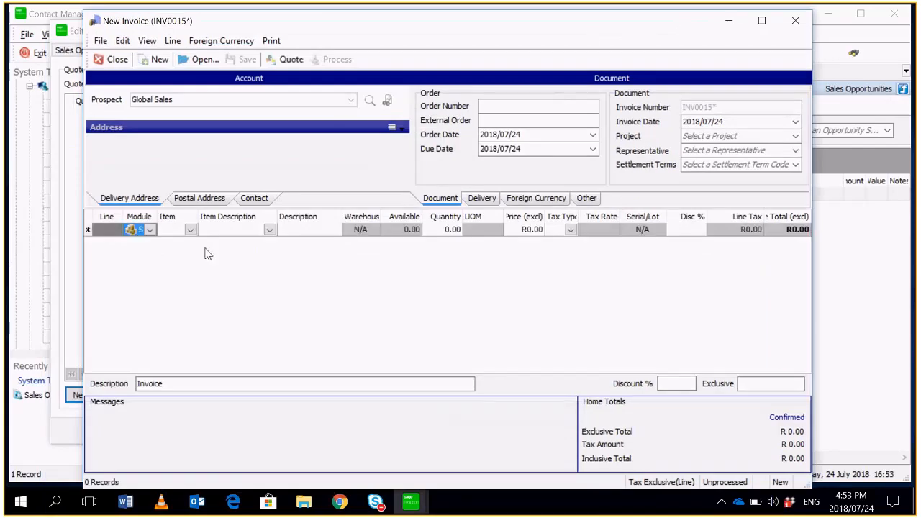
{"action": "left_click", "coordinate": [190, 229]}
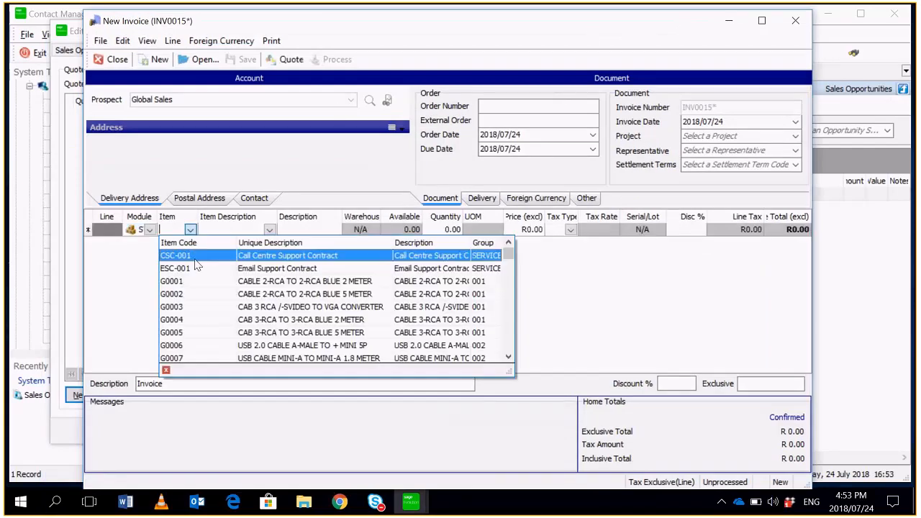
{"action": "left_click", "coordinate": [252, 256]}
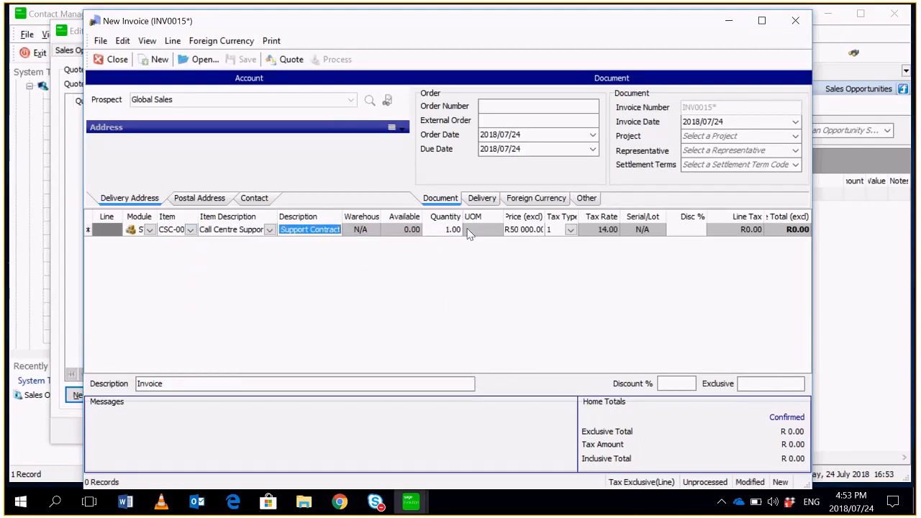
{"action": "left_click", "coordinate": [467, 230]}
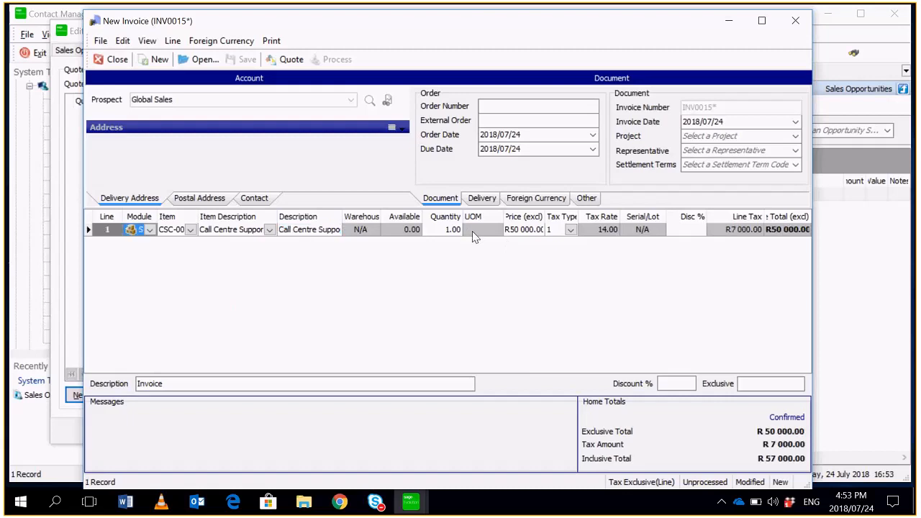
- Save the document as a quotation without printing it and close the invoice window
{"action": "left_click", "coordinate": [285, 61]}
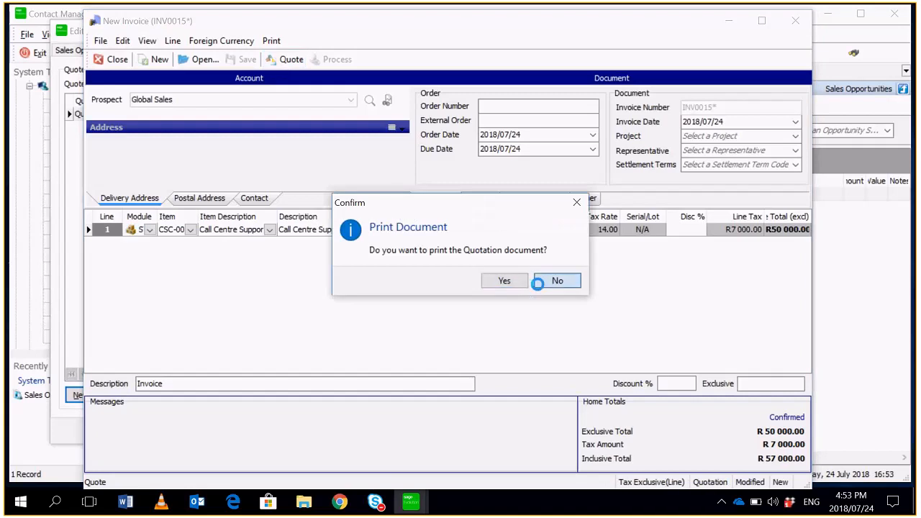
{"action": "left_click", "coordinate": [547, 282]}
{"action": "left_click", "coordinate": [555, 281]}
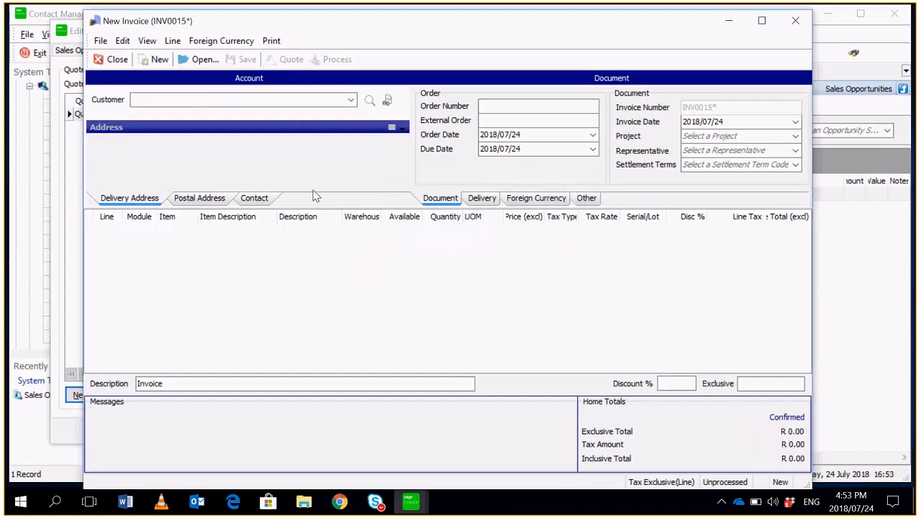
{"action": "left_click", "coordinate": [111, 59]}
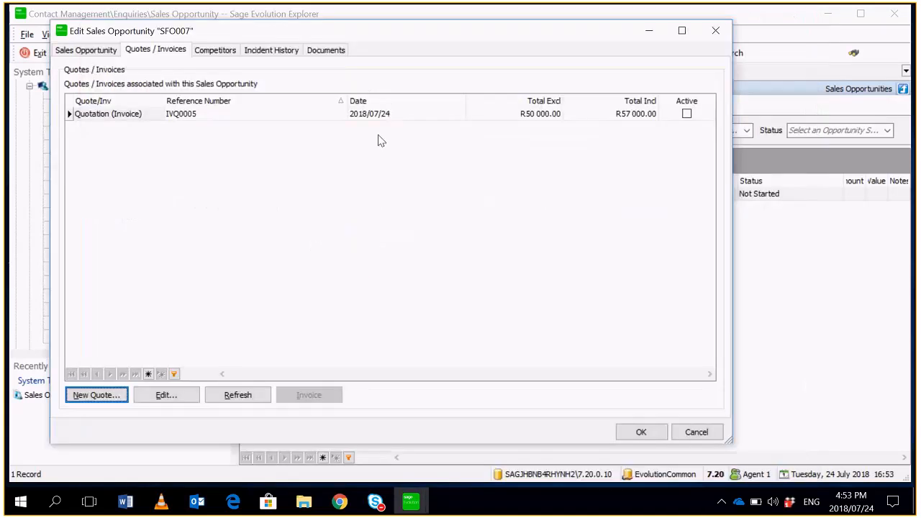
- Examine the opportunity's associated quotation and its incident history
{"action": "left_click", "coordinate": [399, 114]}
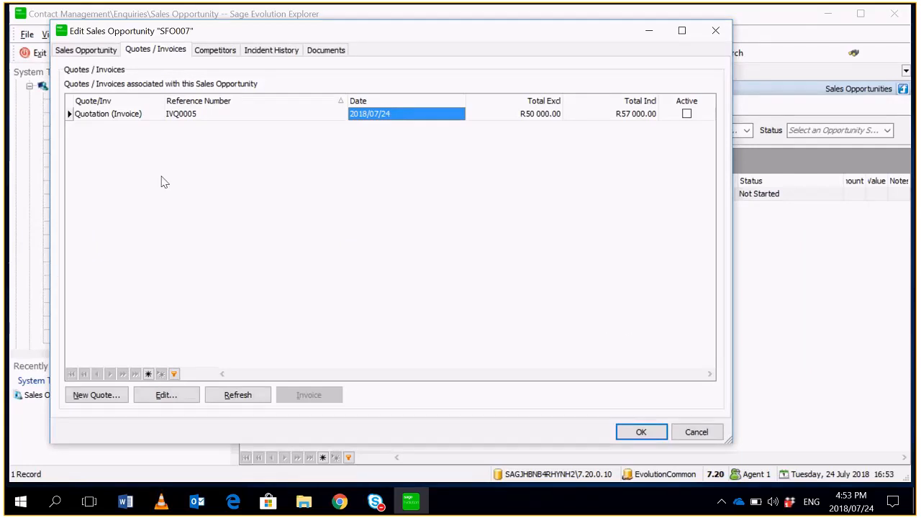
{"action": "left_click", "coordinate": [271, 50]}
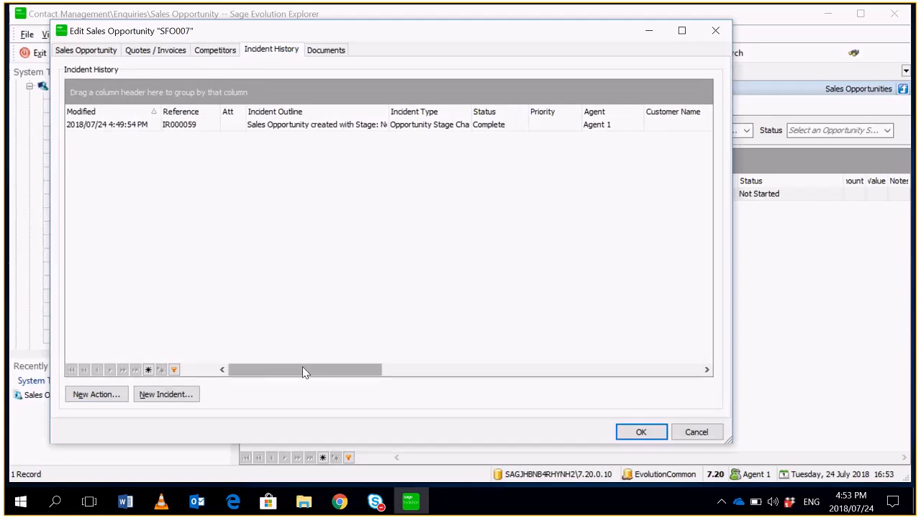
{"action": "left_click_drag", "start_coordinate": [304, 372], "coordinate": [320, 359]}
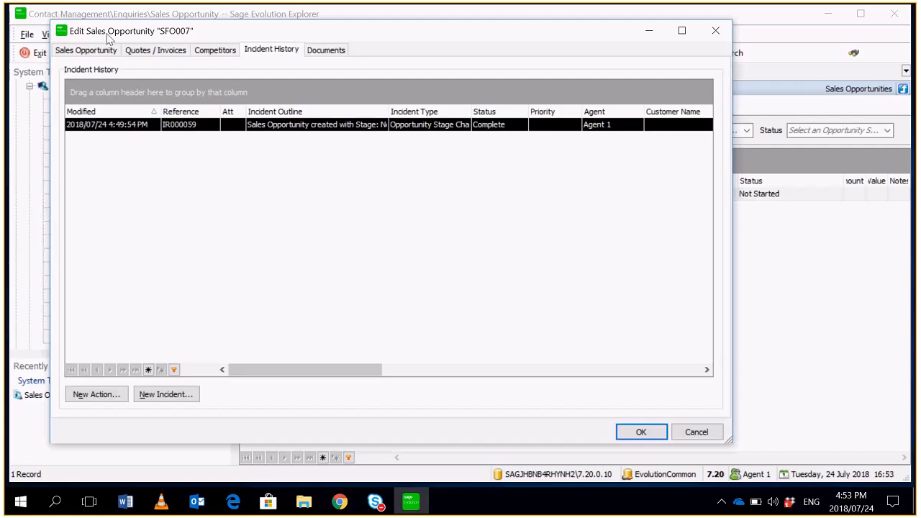
{"action": "left_click", "coordinate": [170, 52]}
- Set the sales opportunity's stage to Closed Deal
{"action": "left_click", "coordinate": [76, 50]}
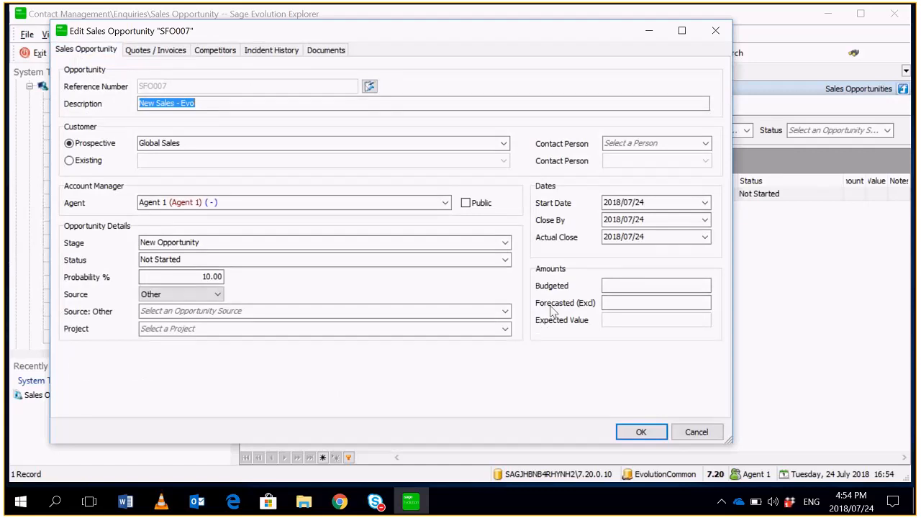
{"action": "left_click", "coordinate": [505, 242]}
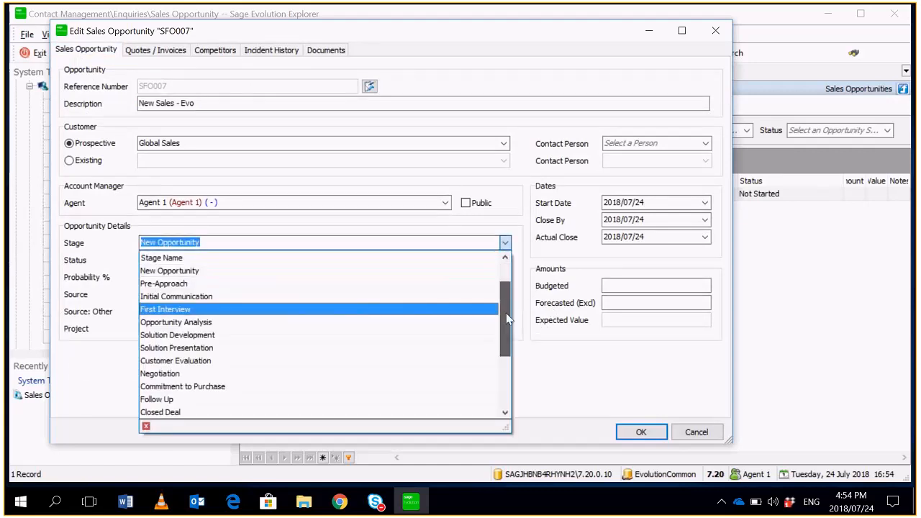
{"action": "left_click", "coordinate": [308, 413]}
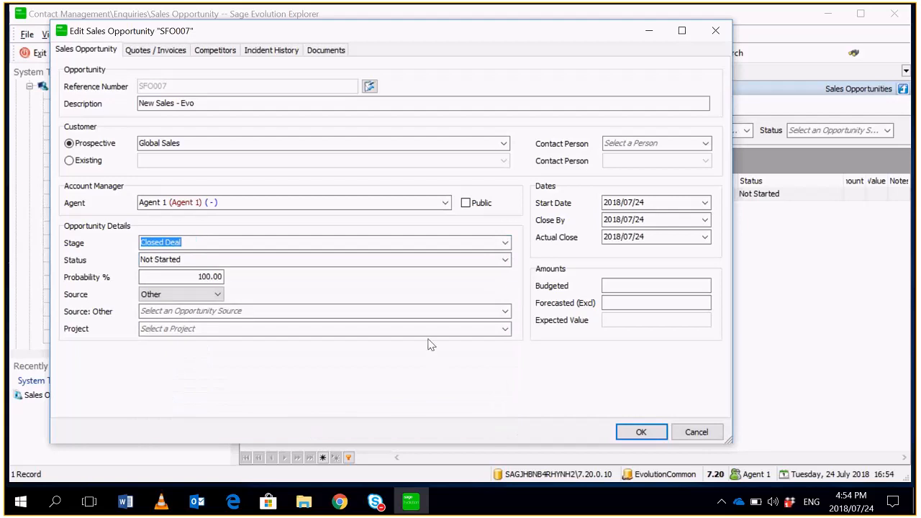
- Set the sales opportunity's status to Won and its other source to Twitter, and save the opportunity
{"action": "left_click", "coordinate": [505, 260]}
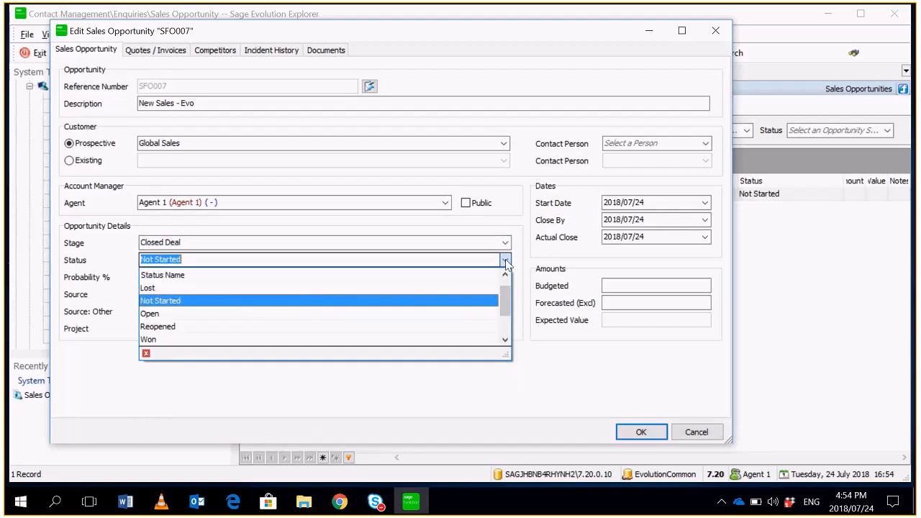
{"action": "left_click", "coordinate": [195, 340]}
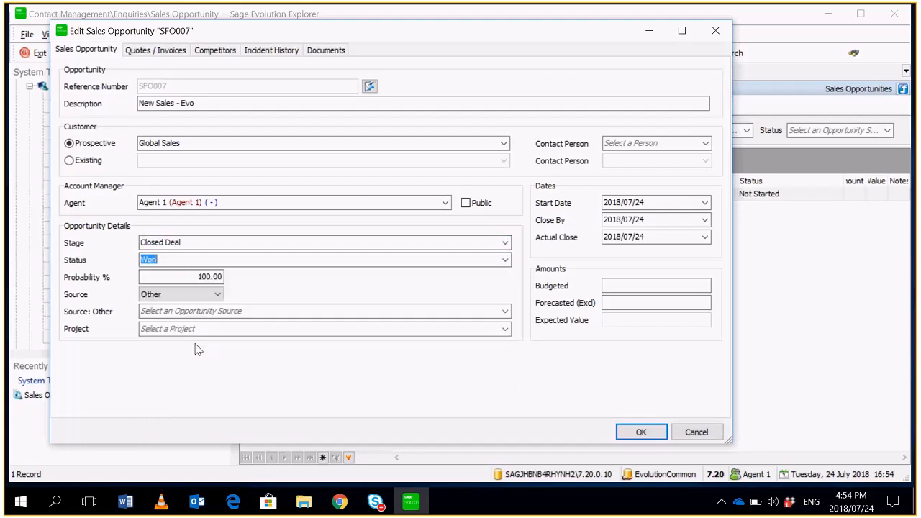
{"action": "left_click", "coordinate": [506, 311]}
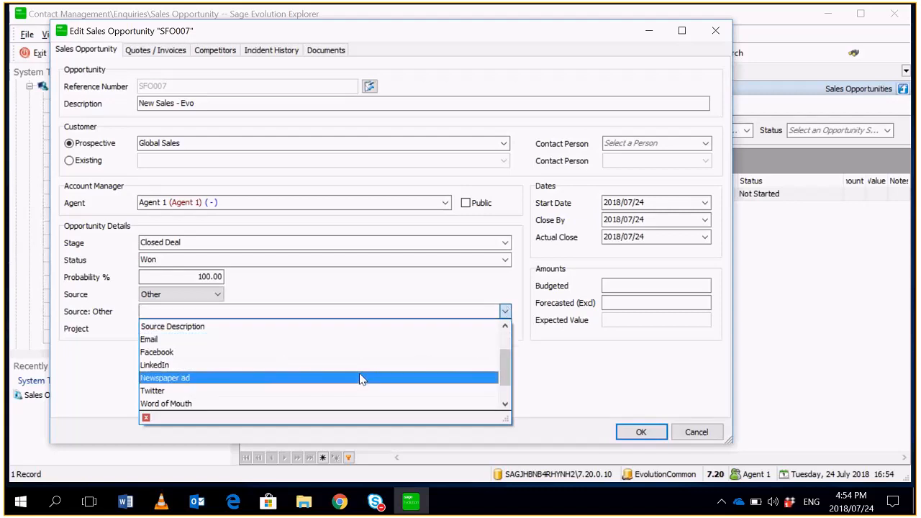
{"action": "left_click", "coordinate": [358, 391]}
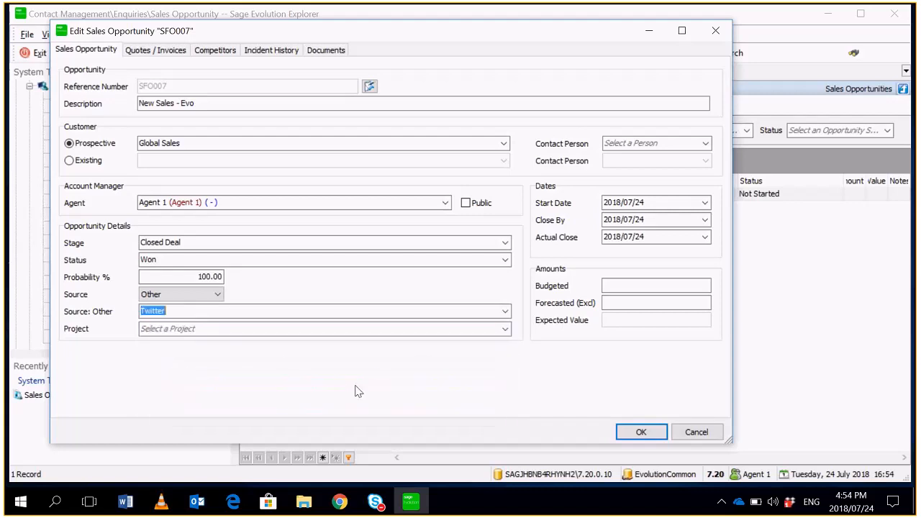
{"action": "left_click", "coordinate": [405, 328]}
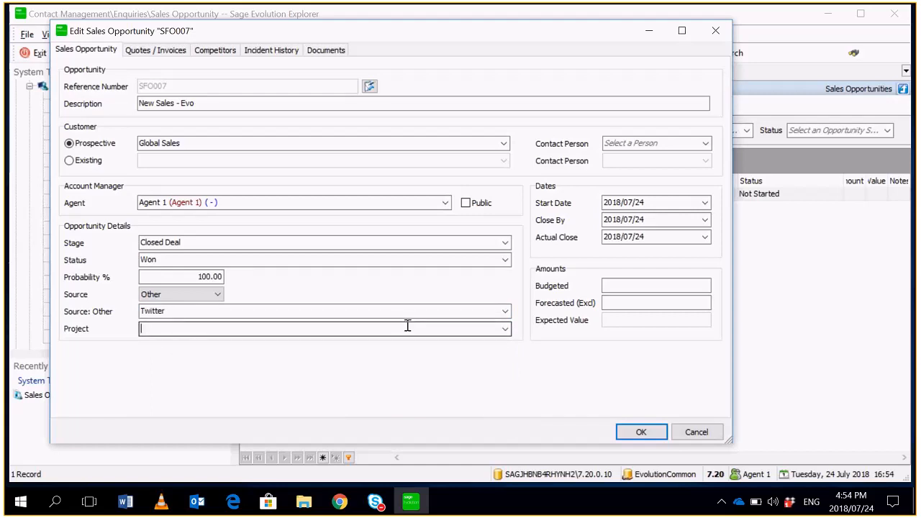
{"action": "left_click", "coordinate": [649, 436]}
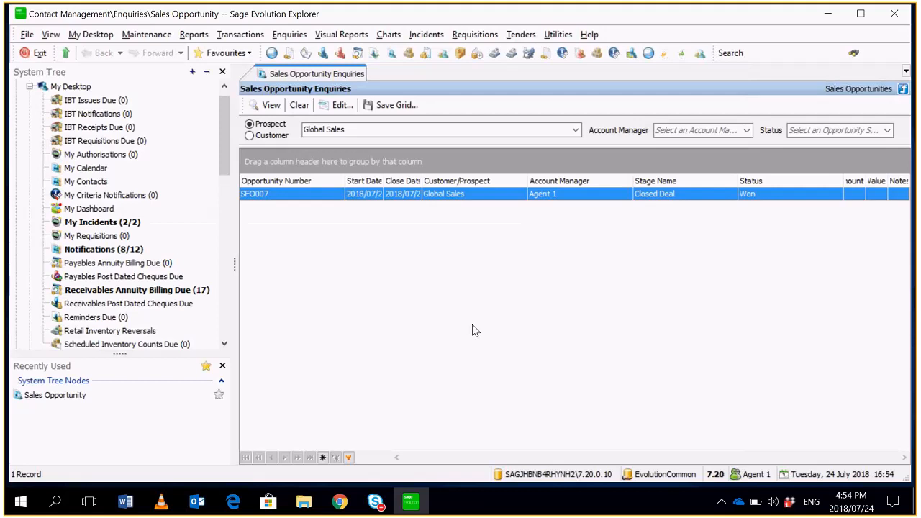
- Convert the prospective customer Global Sales to a customer in Sales Force Automation maintenance, despite its linked opportunities
{"action": "left_click_drag", "start_coordinate": [228, 113], "coordinate": [234, 212]}
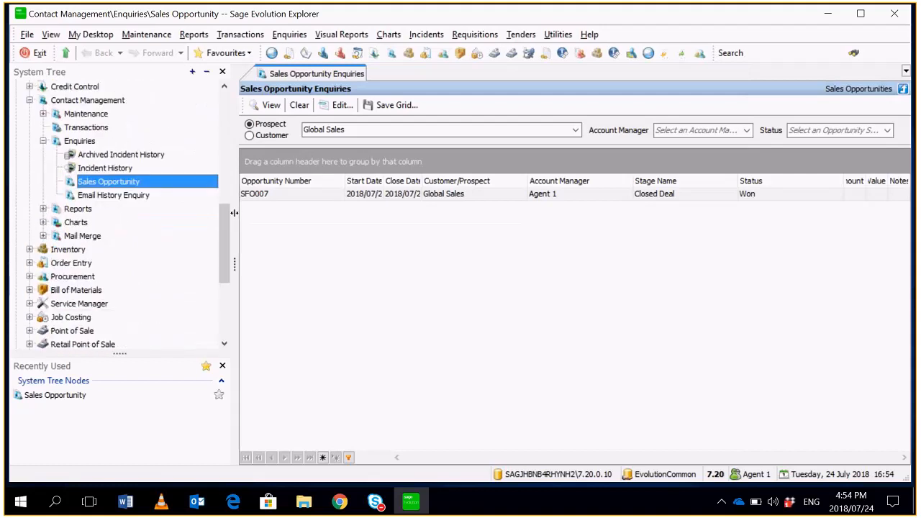
{"action": "left_click", "coordinate": [82, 102]}
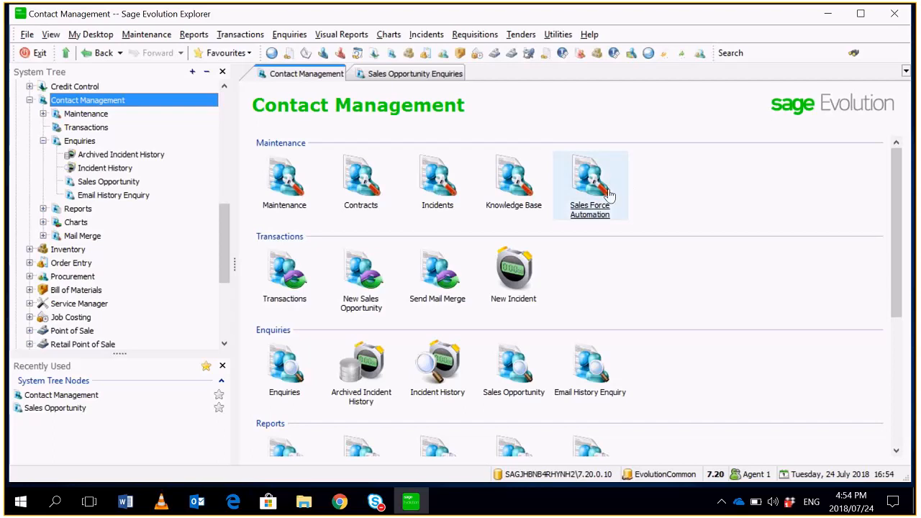
{"action": "left_click", "coordinate": [608, 193]}
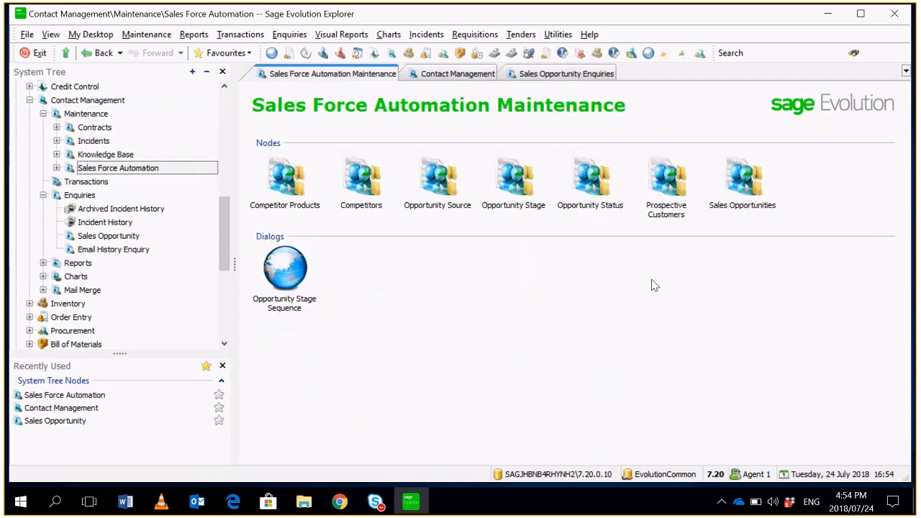
{"action": "left_click", "coordinate": [685, 212]}
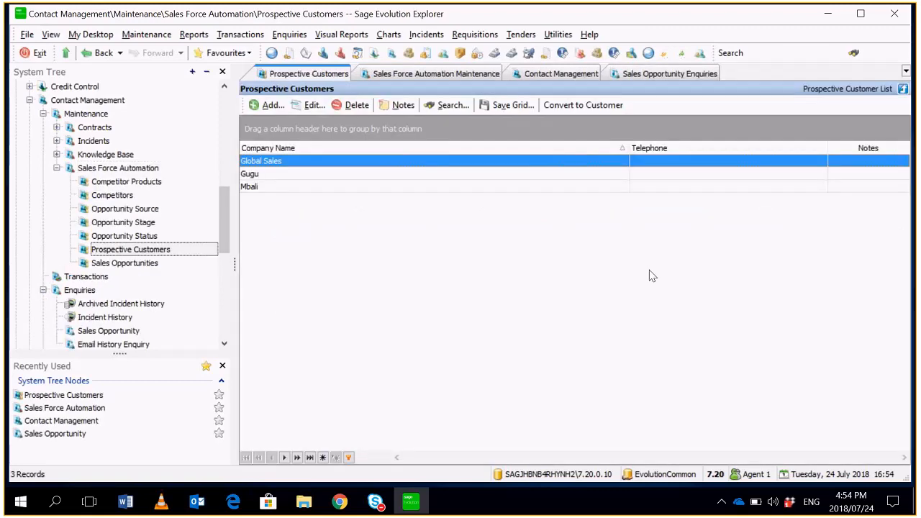
{"action": "left_click", "coordinate": [592, 106]}
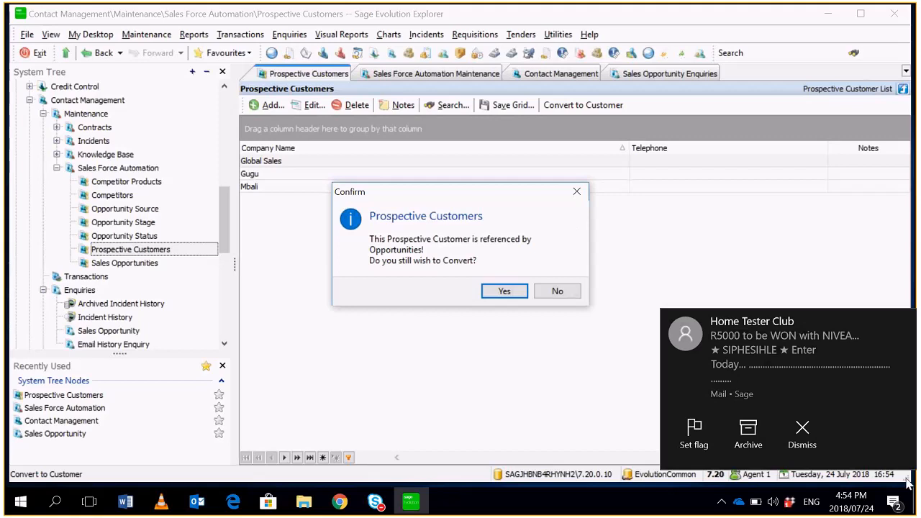
{"action": "left_click", "coordinate": [801, 439]}
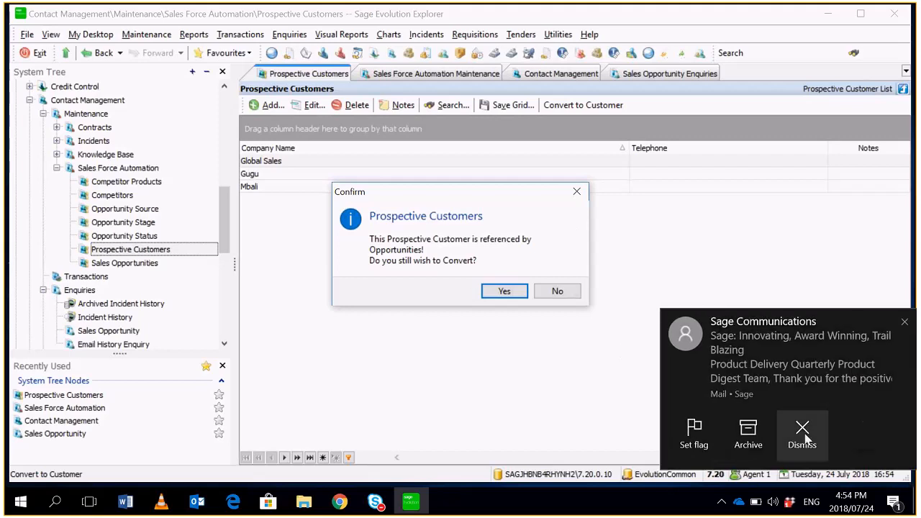
{"action": "left_click", "coordinate": [802, 432]}
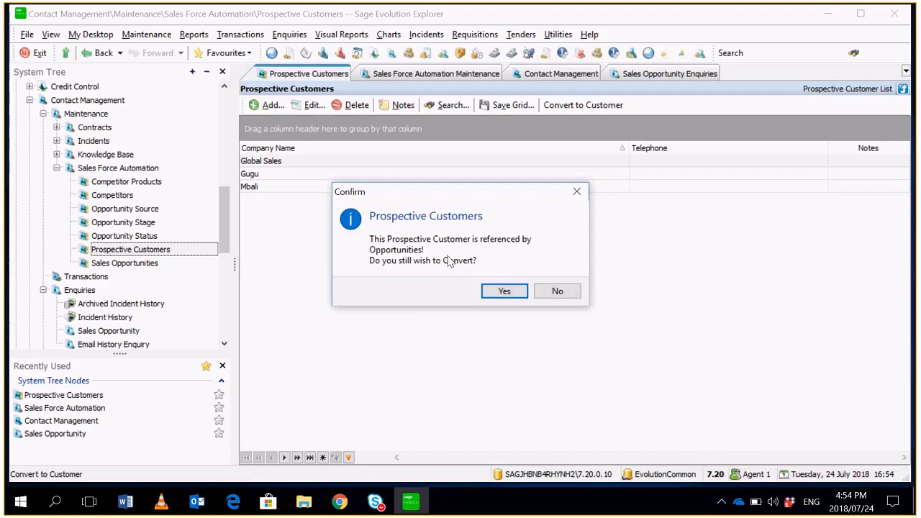
{"action": "left_click", "coordinate": [500, 291]}
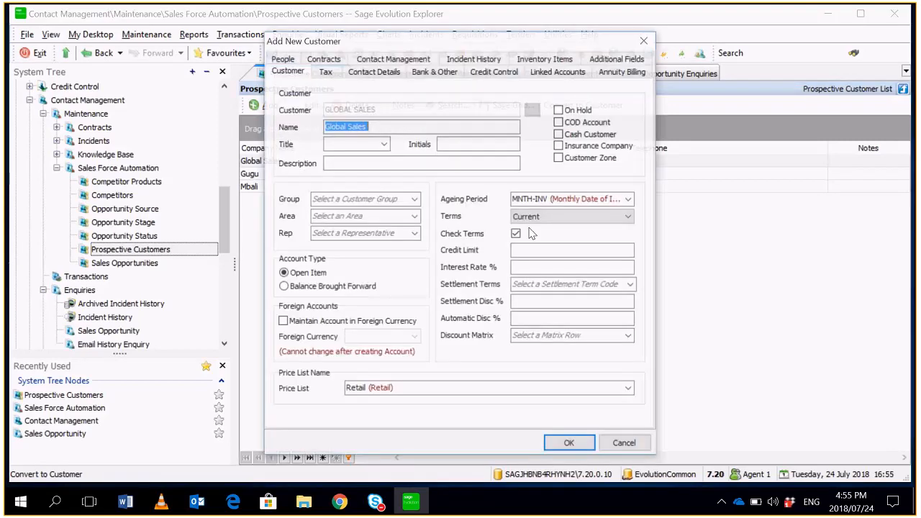
- Fill in the new customer's additional fields with industry Hospitality and a location, and save the customer
{"action": "left_click", "coordinate": [568, 445]}
{"action": "left_click", "coordinate": [560, 282]}
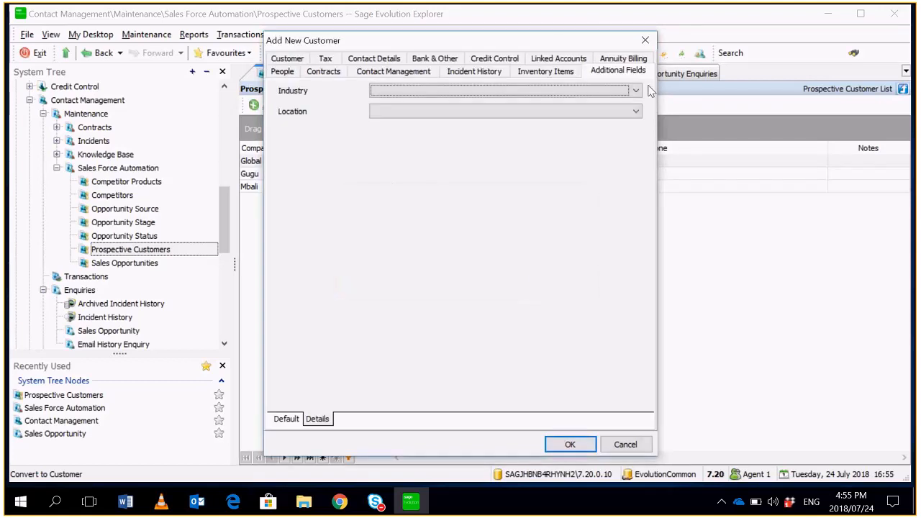
{"action": "left_click", "coordinate": [636, 90]}
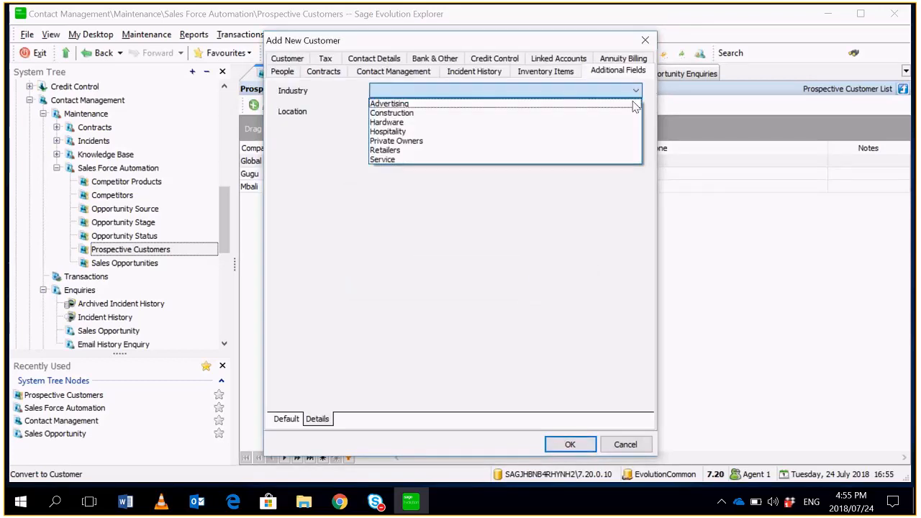
{"action": "left_click", "coordinate": [624, 132]}
{"action": "left_click", "coordinate": [636, 112]}
{"action": "left_click", "coordinate": [609, 152]}
{"action": "left_click", "coordinate": [570, 445]}
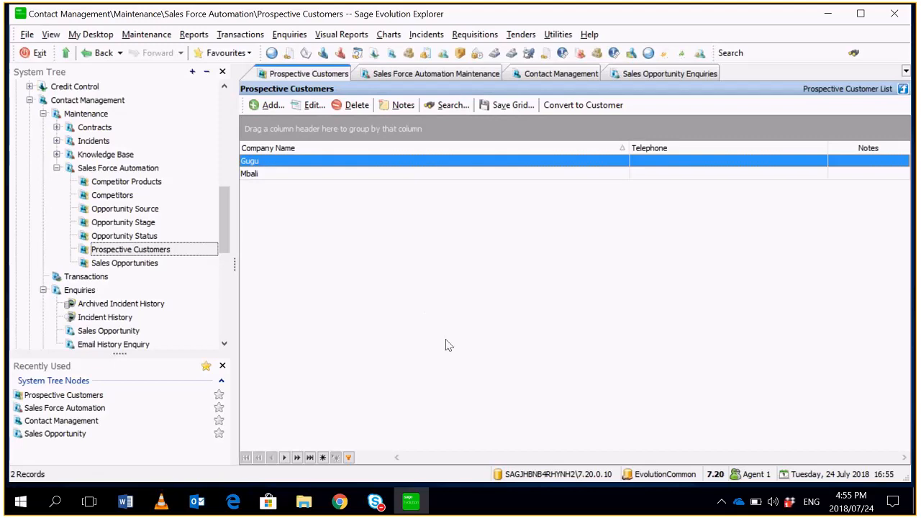
- Open the contract templates under Contact Management maintenance and start a new template named Email Support
{"action": "left_click_drag", "start_coordinate": [222, 235], "coordinate": [222, 204]}
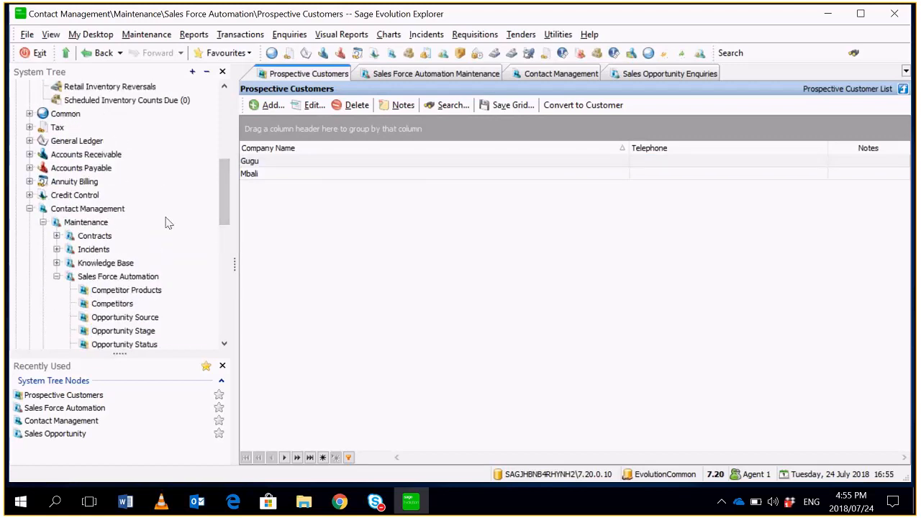
{"action": "left_click", "coordinate": [119, 208]}
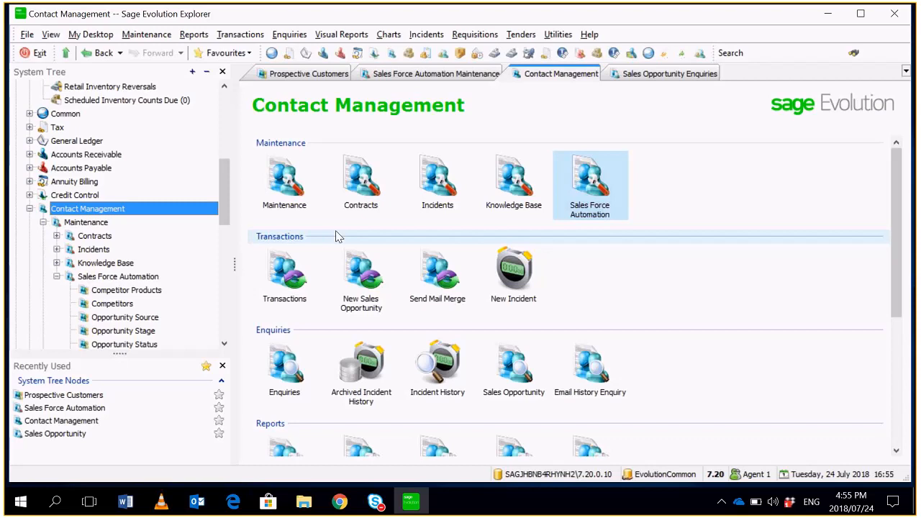
{"action": "left_click", "coordinate": [355, 195]}
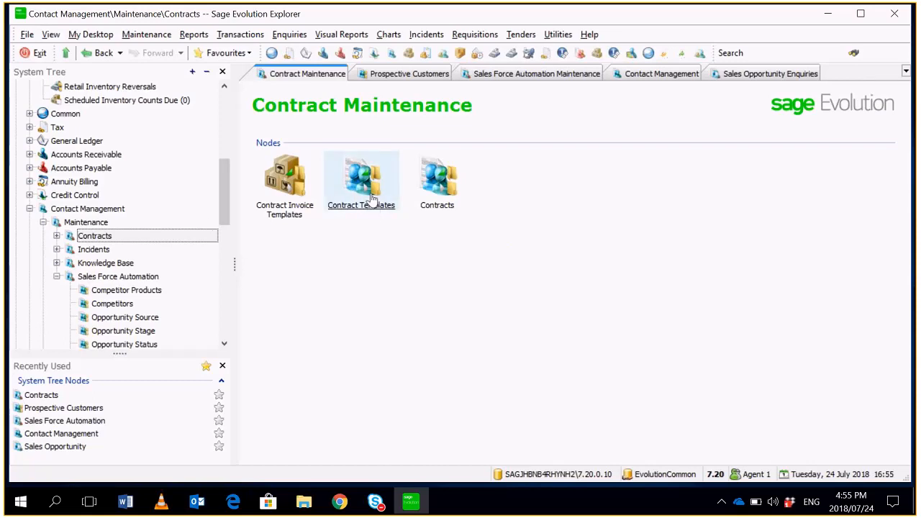
{"action": "left_click", "coordinate": [374, 208]}
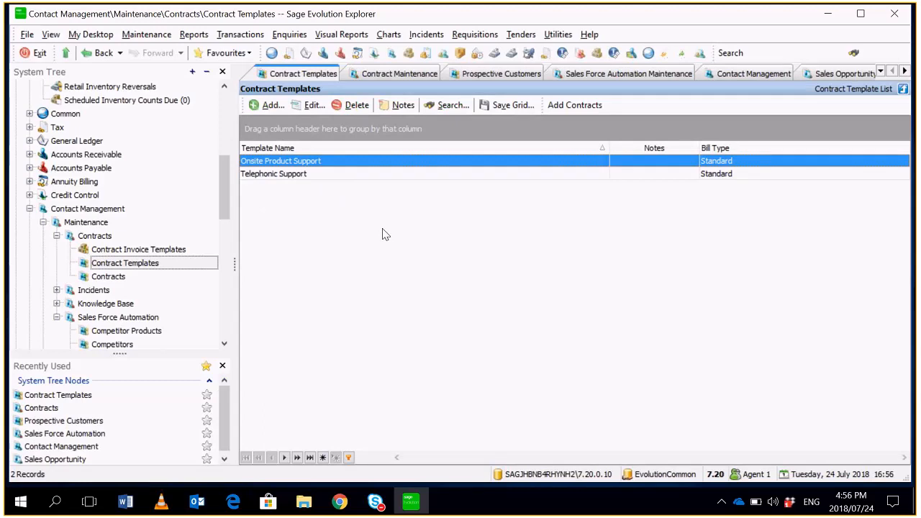
{"action": "left_click", "coordinate": [269, 105]}
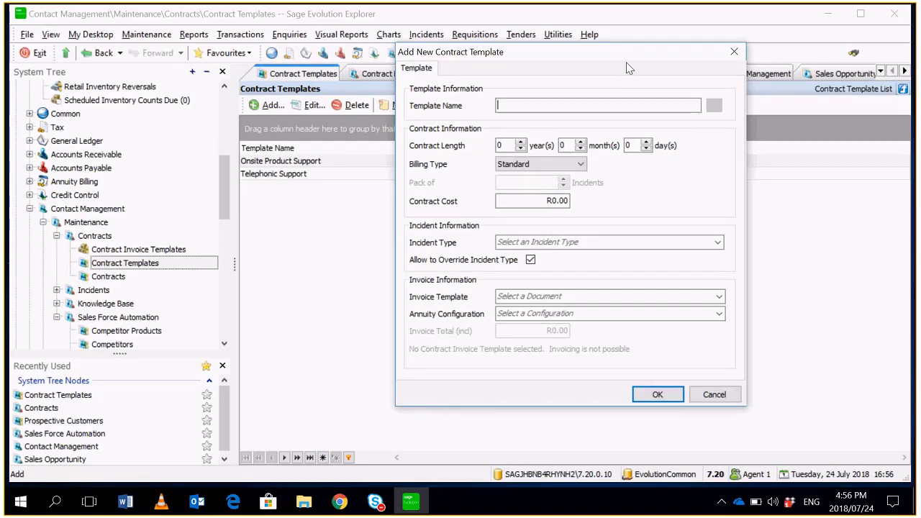
{"action": "type", "text": "Email"}
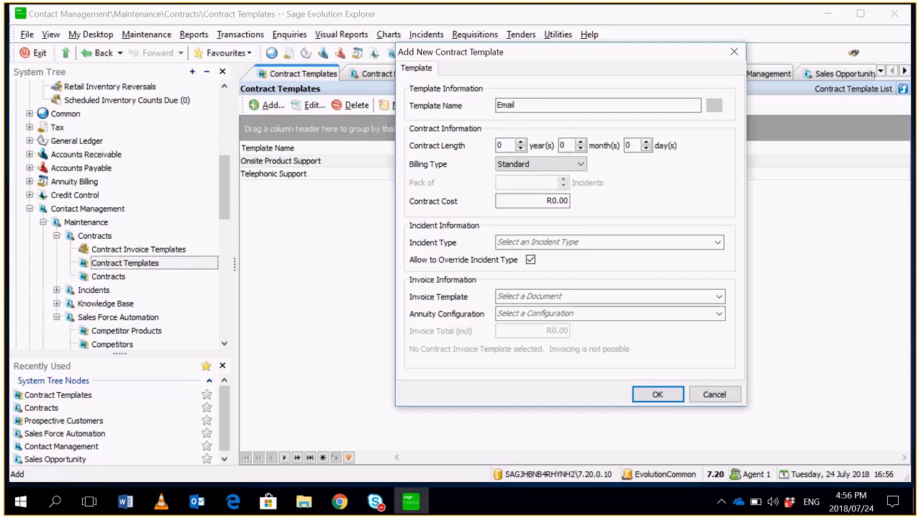
{"action": "type", "text": " Support"}
- Set the template's contract length to 1 year, 0 months and its contract cost to R2 000.00
{"action": "left_click", "coordinate": [508, 147]}
{"action": "left_click_drag", "start_coordinate": [508, 148], "coordinate": [451, 149]}
{"action": "type", "text": "1"}
{"action": "key", "text": "Tab"}
{"action": "type", "text": "1"}
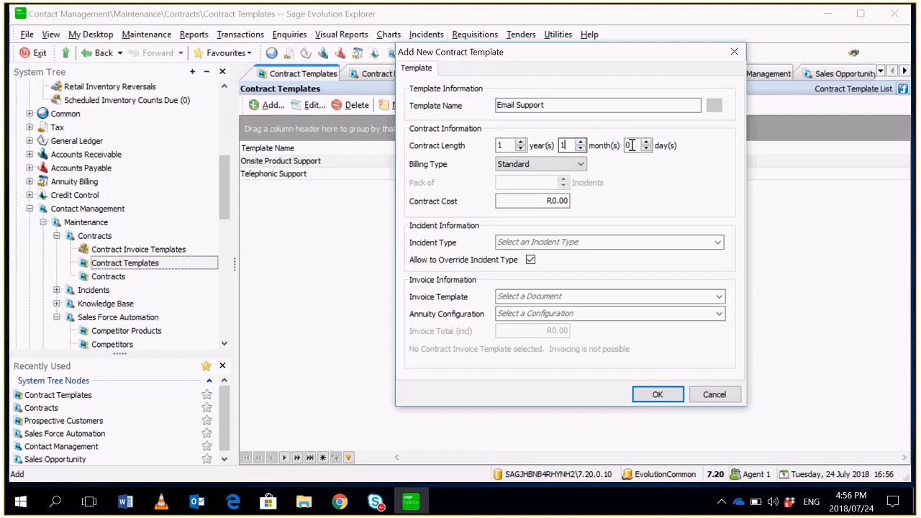
{"action": "key", "text": "BackSpace"}
{"action": "type", "text": "0"}
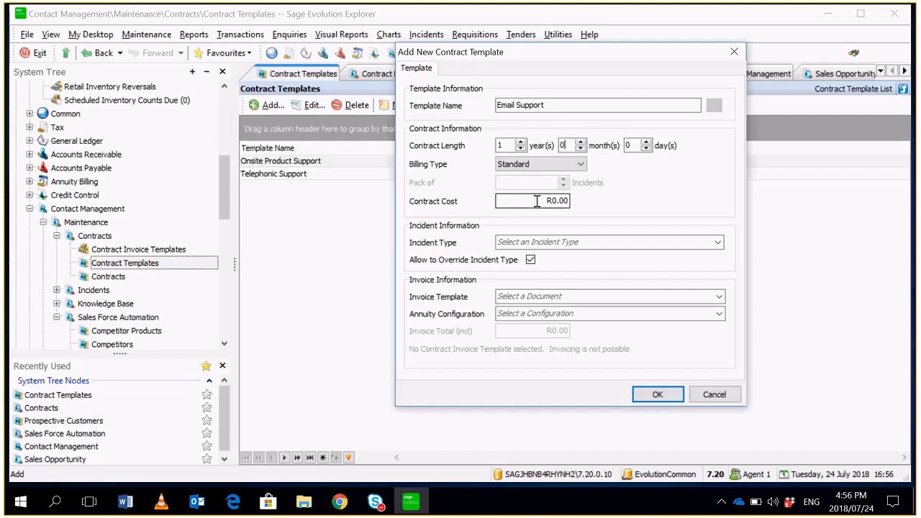
{"action": "left_click", "coordinate": [537, 201]}
{"action": "type", "text": "2000"}
- Examine the incident types available for the contract template without selecting one
{"action": "left_click", "coordinate": [616, 241]}
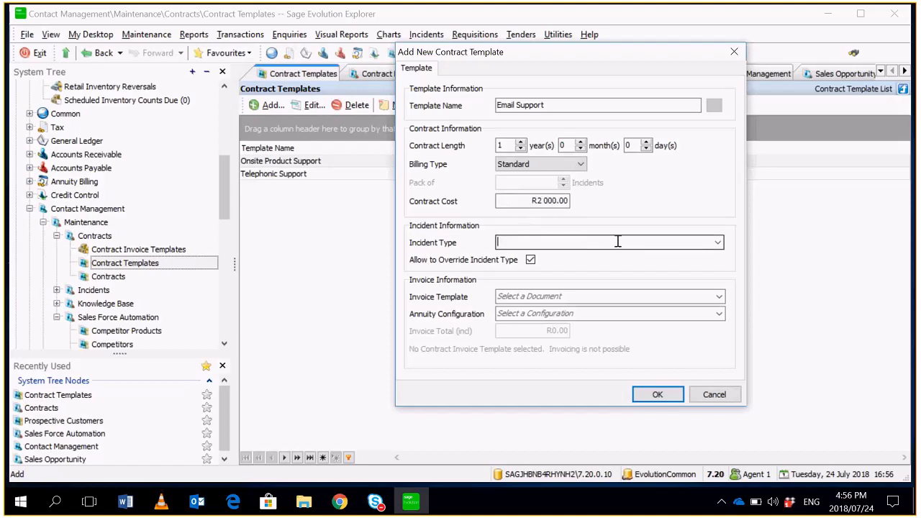
{"action": "left_click", "coordinate": [717, 243]}
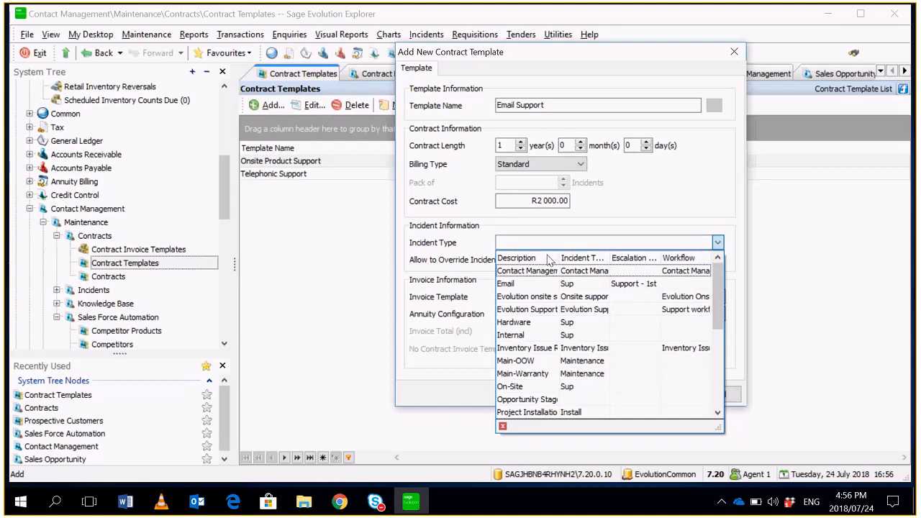
{"action": "left_click", "coordinate": [669, 223]}
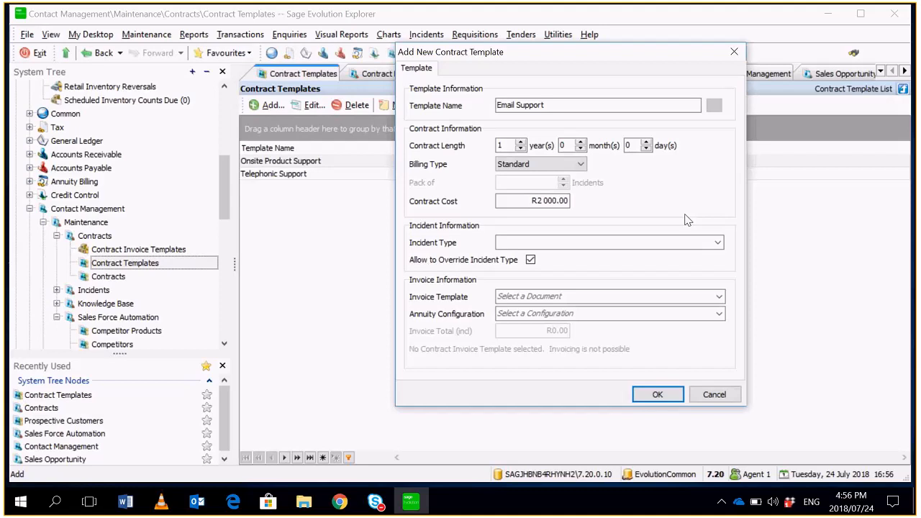
{"action": "left_click", "coordinate": [719, 243]}
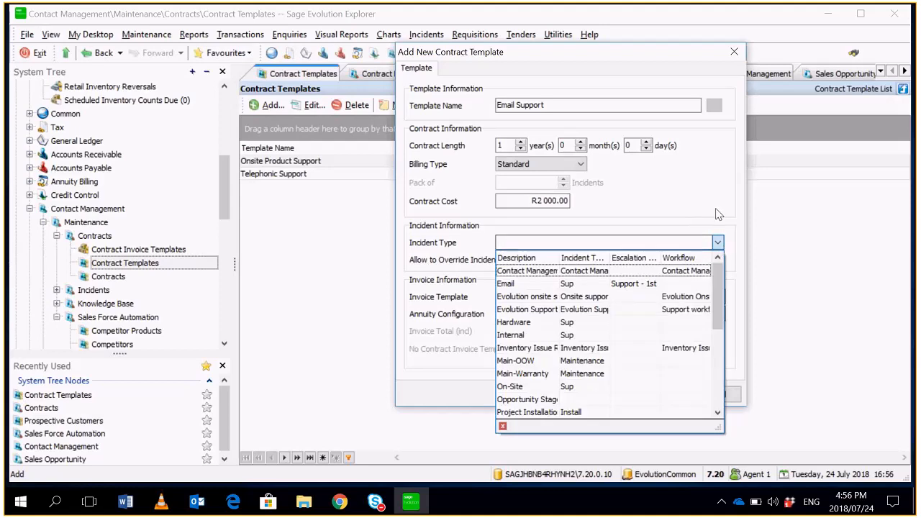
{"action": "left_click", "coordinate": [717, 214]}
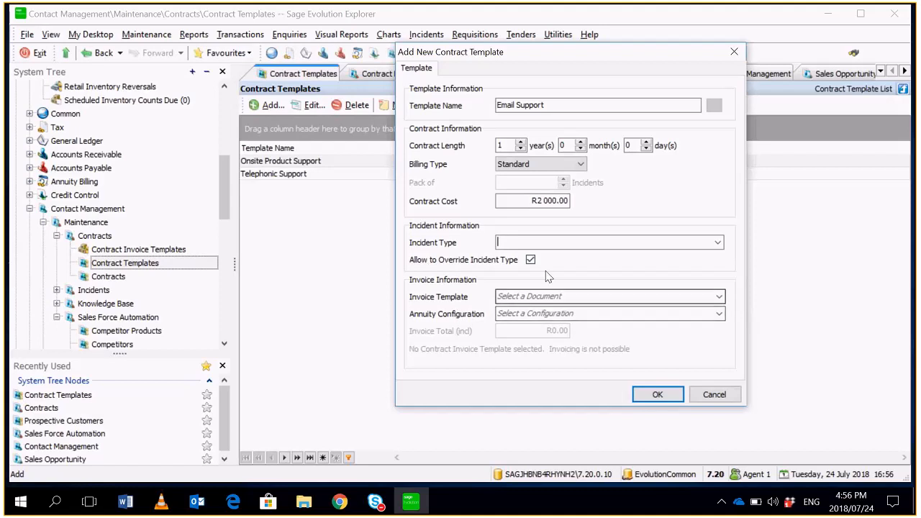
- Look through the existing invoice templates and start a new one from the contract template's Invoice Template field
{"action": "left_click", "coordinate": [596, 296]}
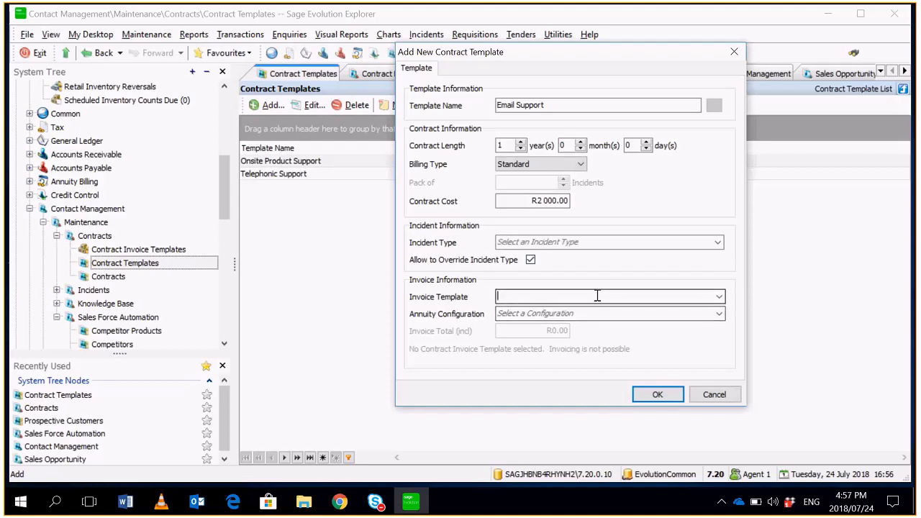
{"action": "left_click", "coordinate": [597, 296]}
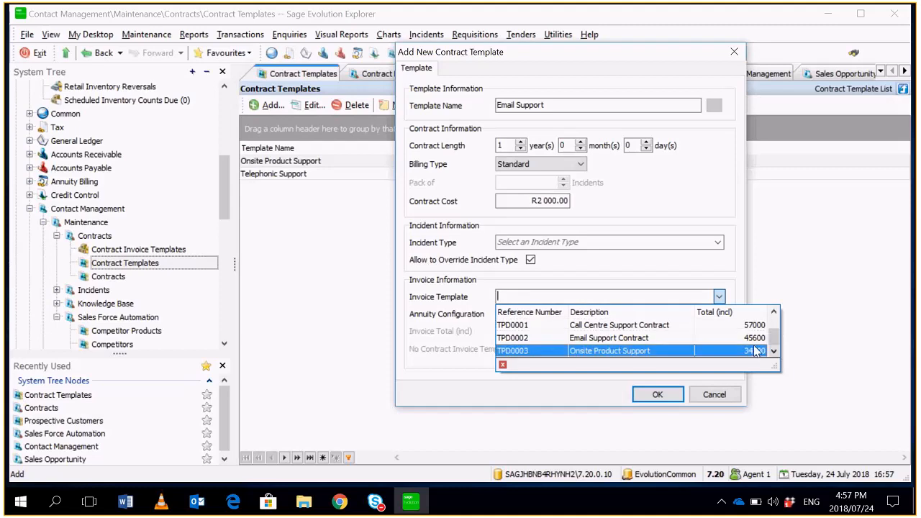
{"action": "right_click", "coordinate": [560, 296]}
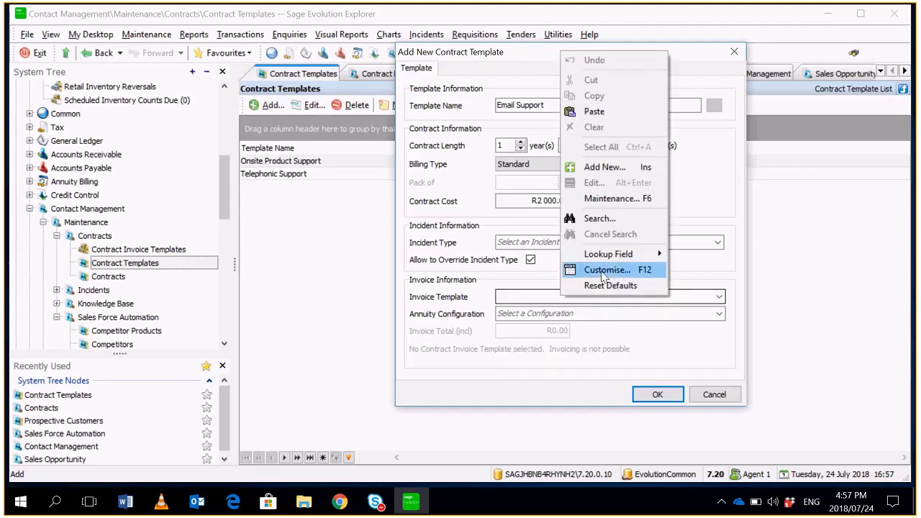
{"action": "left_click", "coordinate": [633, 196]}
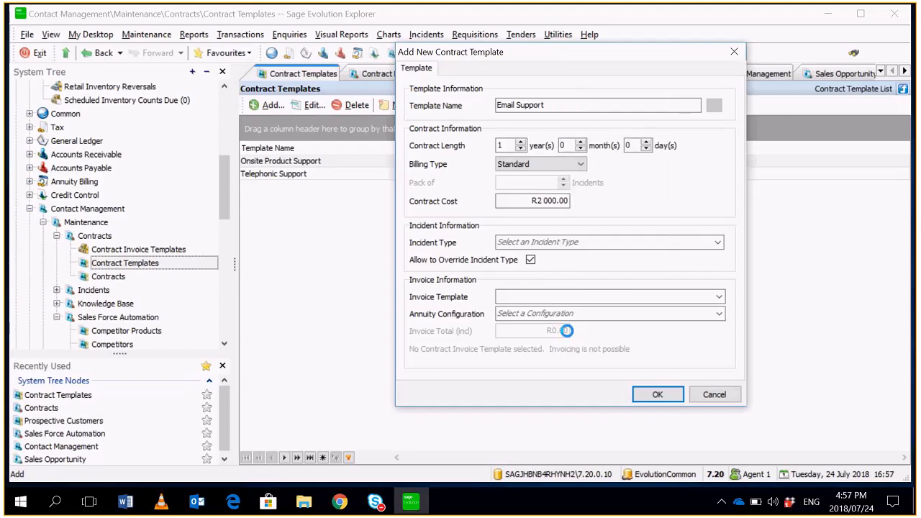
- Choose Global Sales as the customer on the new invoice template
{"action": "left_click", "coordinate": [350, 100]}
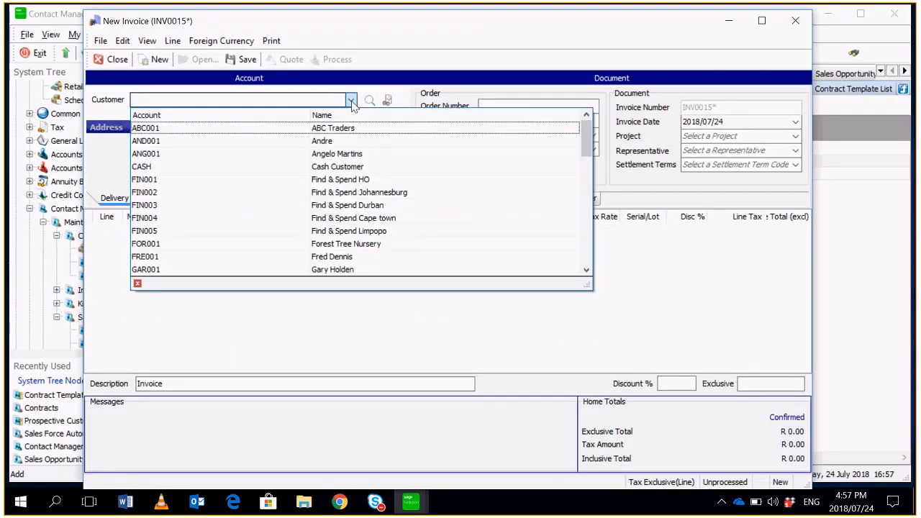
{"action": "type", "text": "GLO001"}
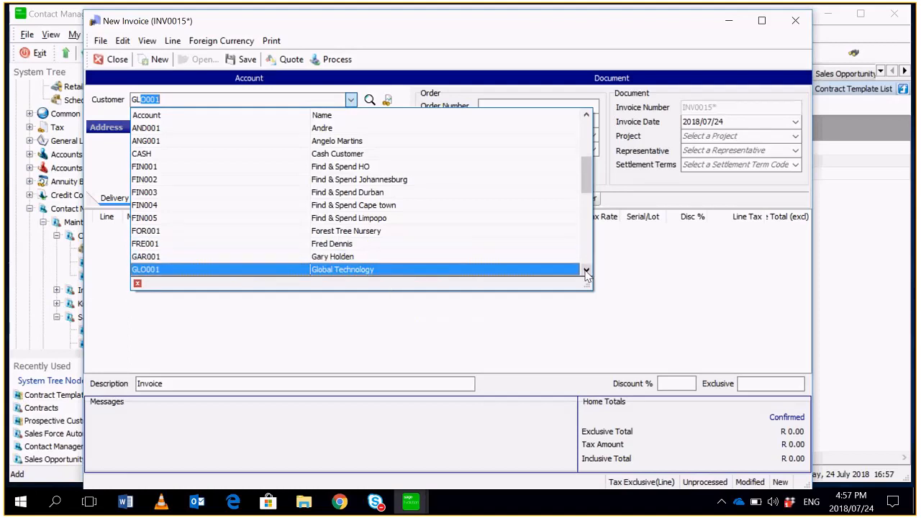
{"action": "scroll", "coordinate": [586, 276], "scroll_direction": "down", "scroll_amount": 3}
{"action": "left_click", "coordinate": [414, 261]}
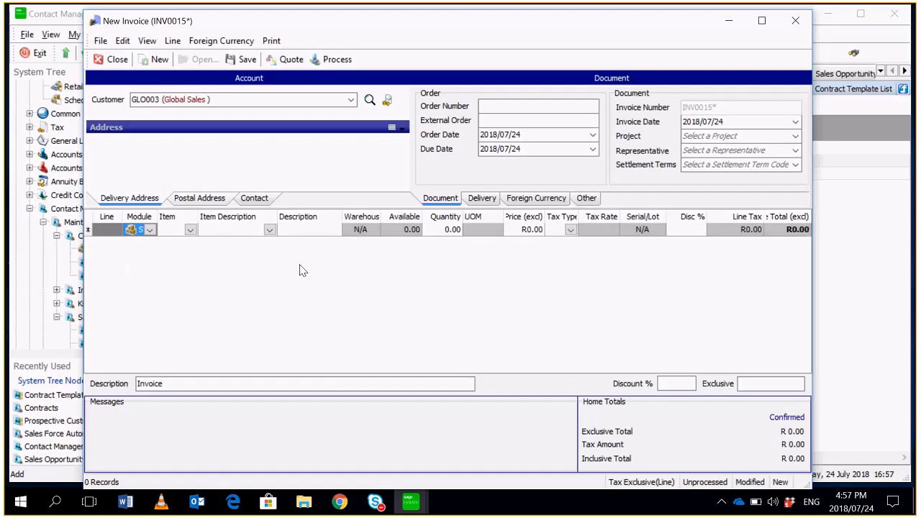
- Add the Email Support Contract item as the invoice's first line and commit the line
{"action": "left_click", "coordinate": [191, 229]}
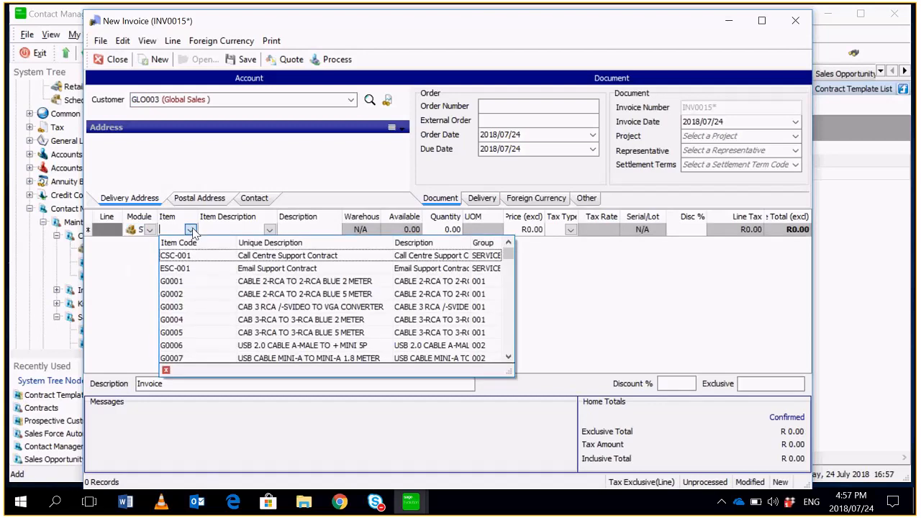
{"action": "left_click", "coordinate": [234, 269]}
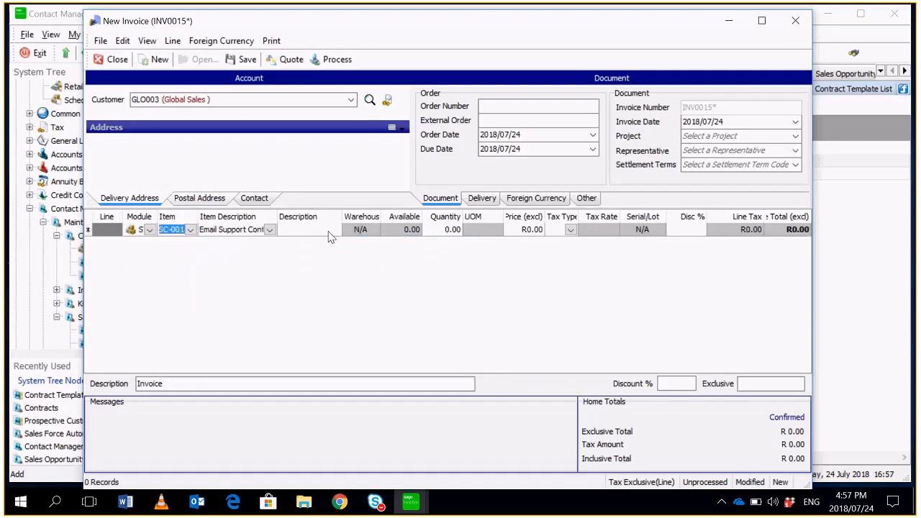
{"action": "left_click", "coordinate": [328, 231]}
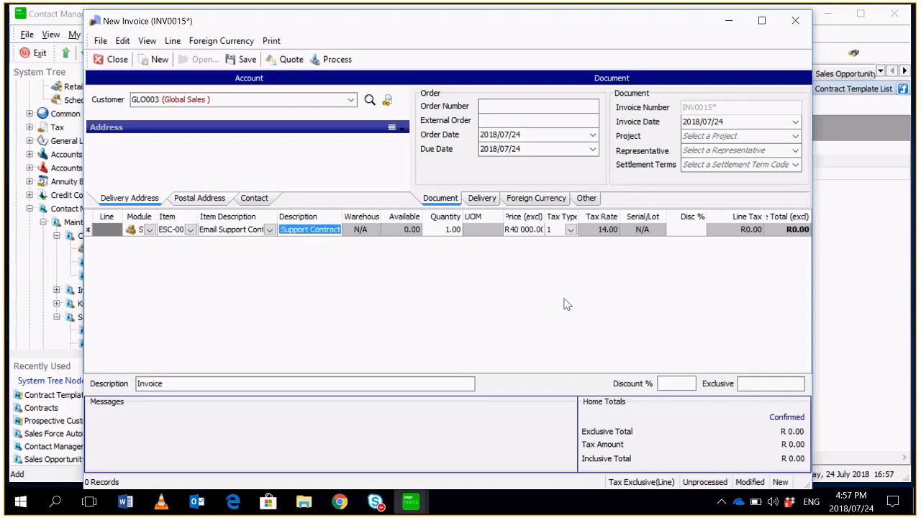
{"action": "key", "text": "Down"}
{"action": "key", "text": "Up"}
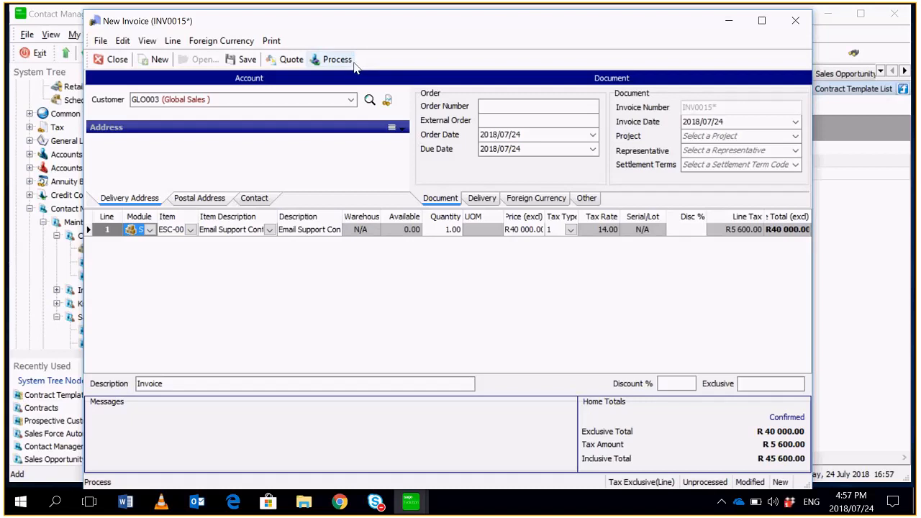
- Try to save the invoice template, supplying the customer's tax number
{"action": "left_click", "coordinate": [243, 60]}
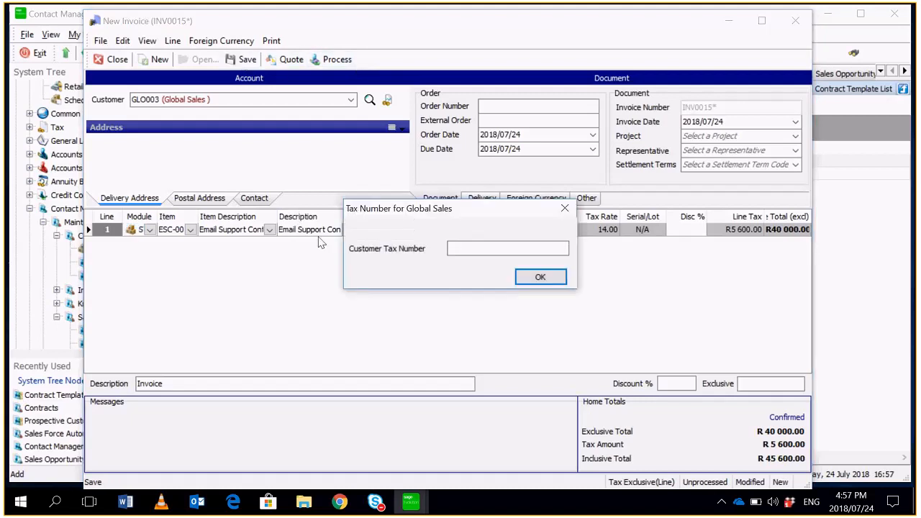
{"action": "type", "text": "1234567"}
{"action": "left_click", "coordinate": [538, 278]}
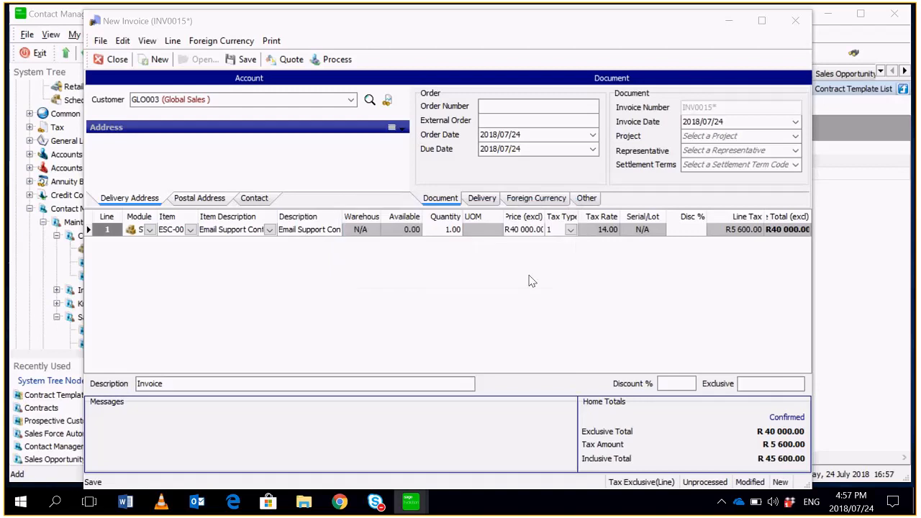
{"action": "left_click", "coordinate": [545, 281]}
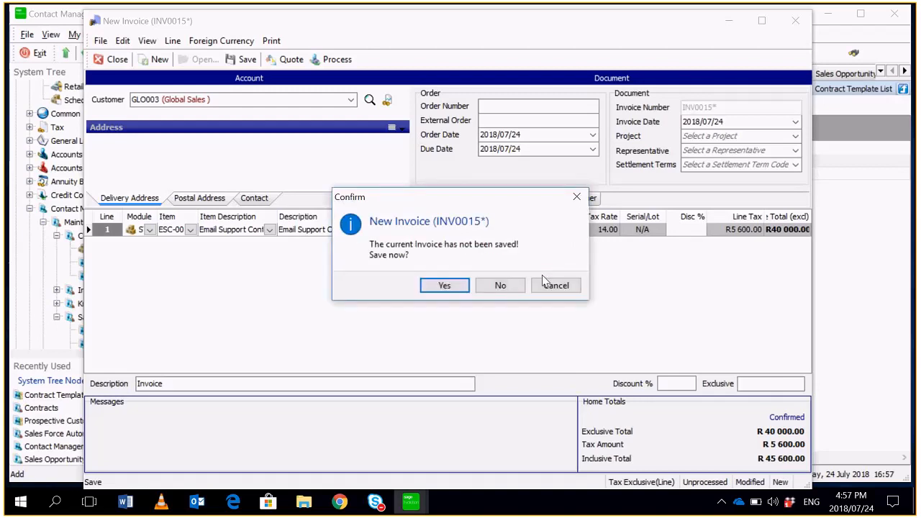
{"action": "left_click", "coordinate": [426, 282]}
- Fill in the invoice's external order number and save it as the contract's invoice template
{"action": "type", "text": "234567"}
{"action": "left_click", "coordinate": [538, 148]}
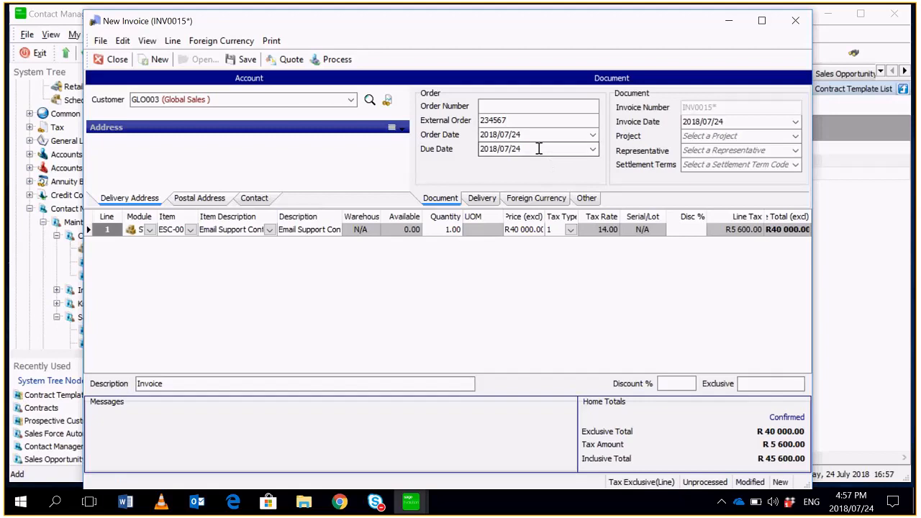
{"action": "left_click", "coordinate": [243, 60]}
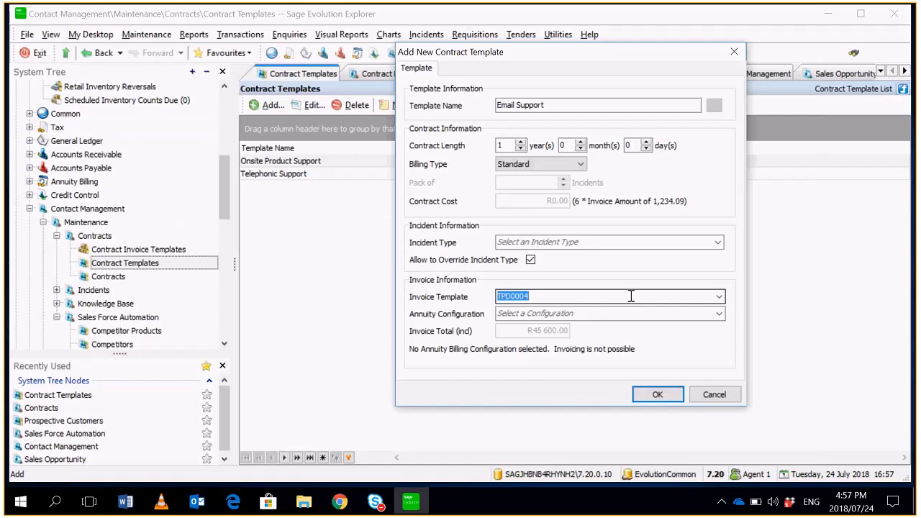
- Set the annuity configuration to Email Support Contract and save the contract template
{"action": "left_click", "coordinate": [684, 312]}
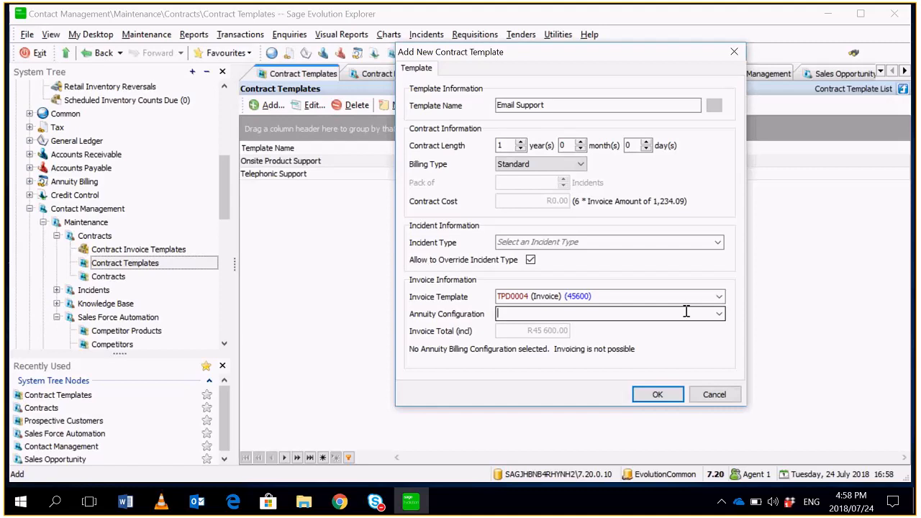
{"action": "left_click", "coordinate": [719, 315]}
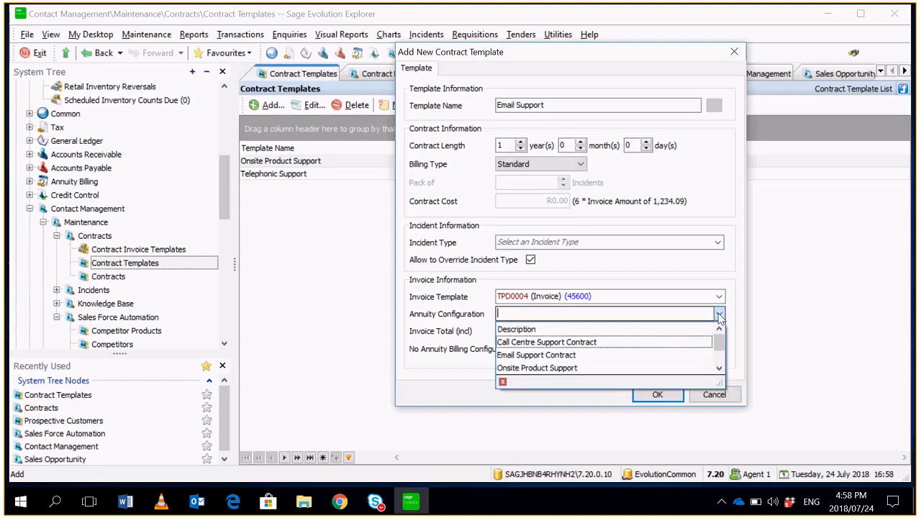
{"action": "left_click", "coordinate": [642, 360]}
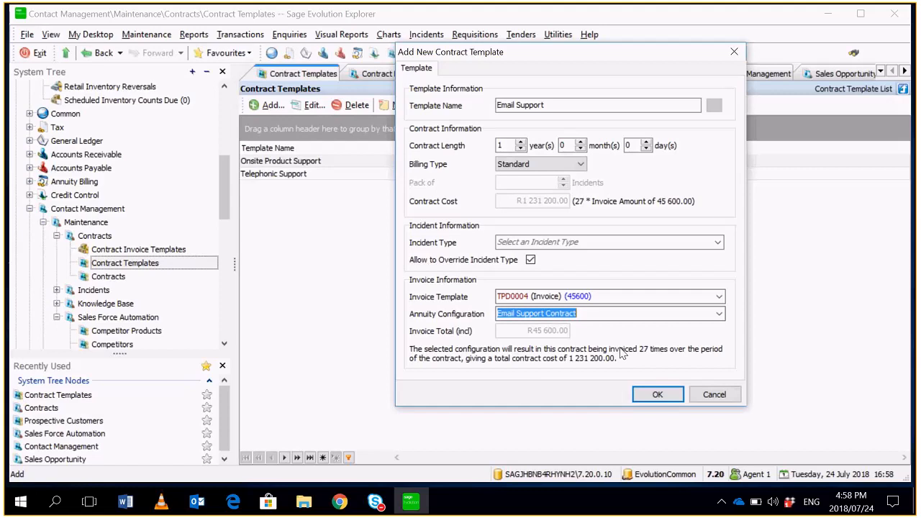
{"action": "key", "text": "Return"}
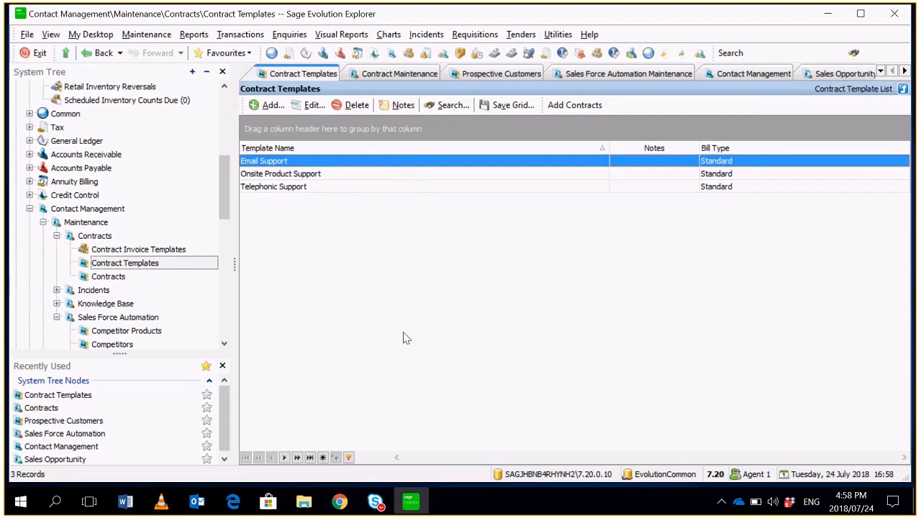
- Open the Contracts list and start a new contract based on the Email Support template
{"action": "left_click", "coordinate": [129, 277]}
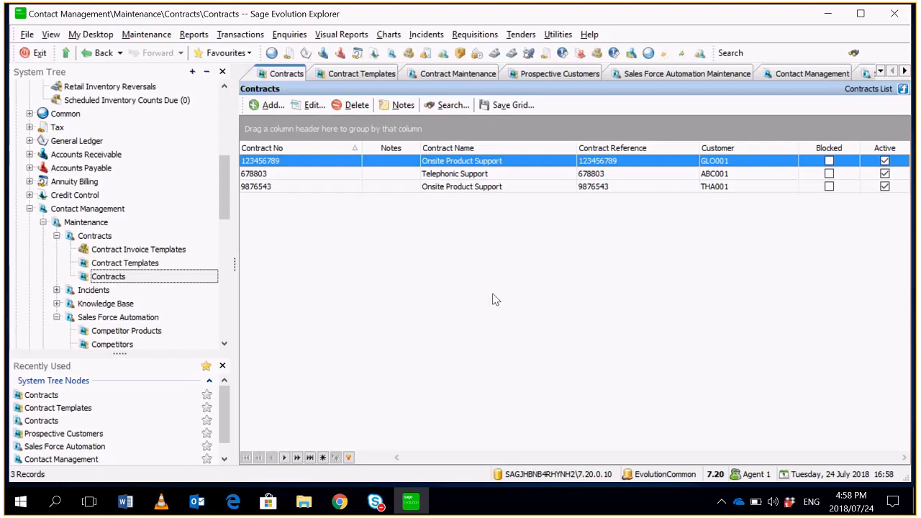
{"action": "left_click", "coordinate": [267, 106]}
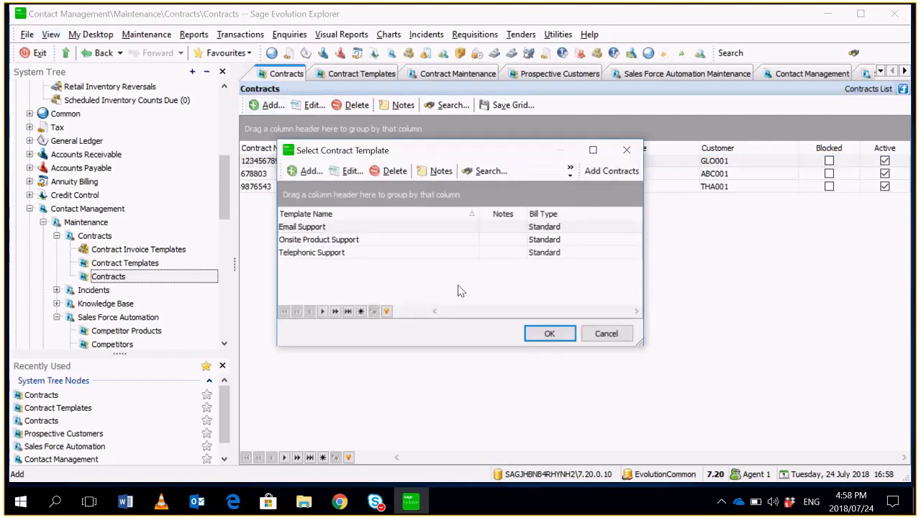
{"action": "left_click", "coordinate": [358, 229]}
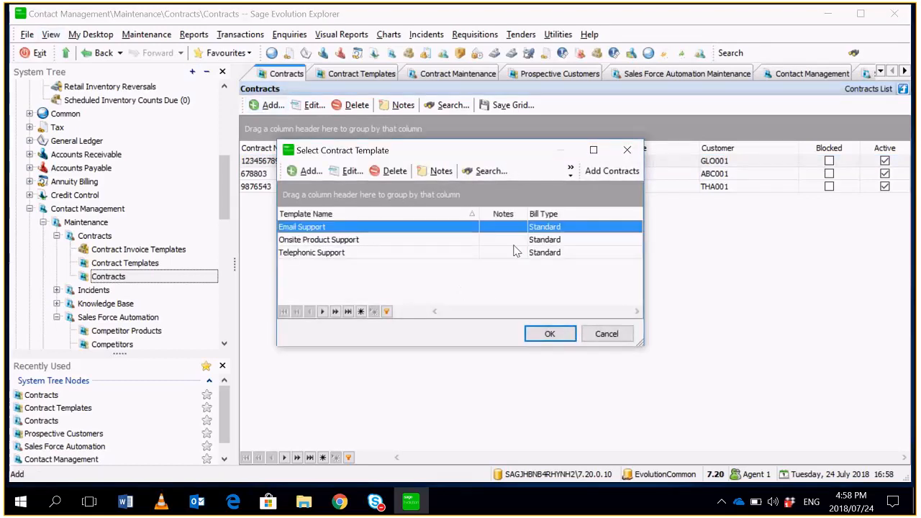
{"action": "double_click", "coordinate": [565, 232]}
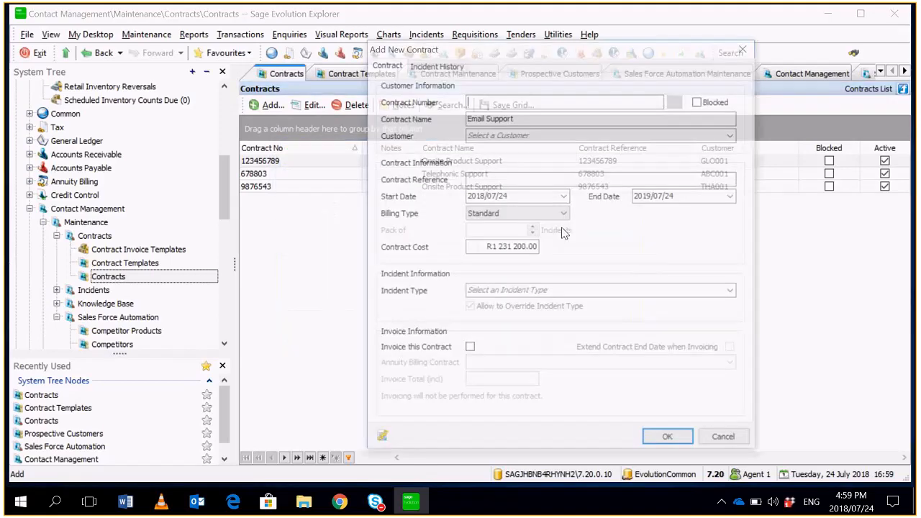
- Enter the contract number and reuse the same number as the contract reference
{"action": "type", "text": "57899884"}
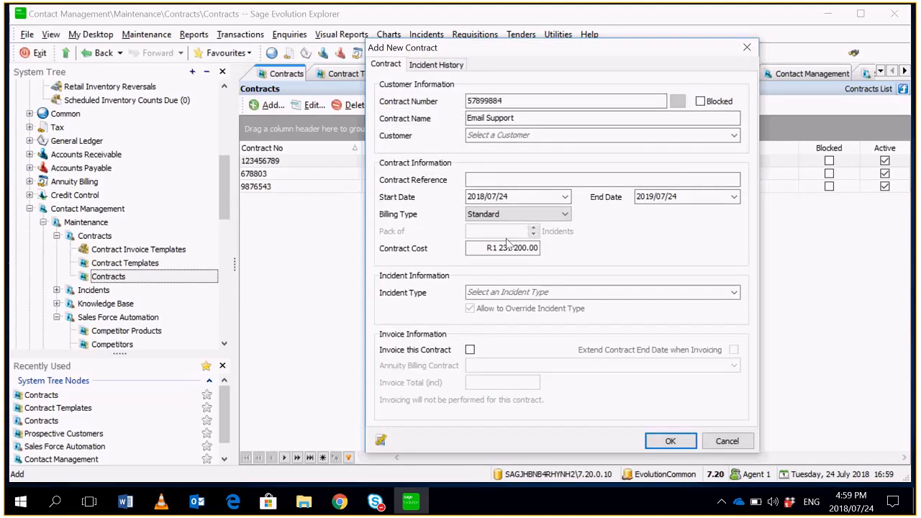
{"action": "double_click", "coordinate": [550, 101]}
{"action": "key", "text": "ctrl+c"}
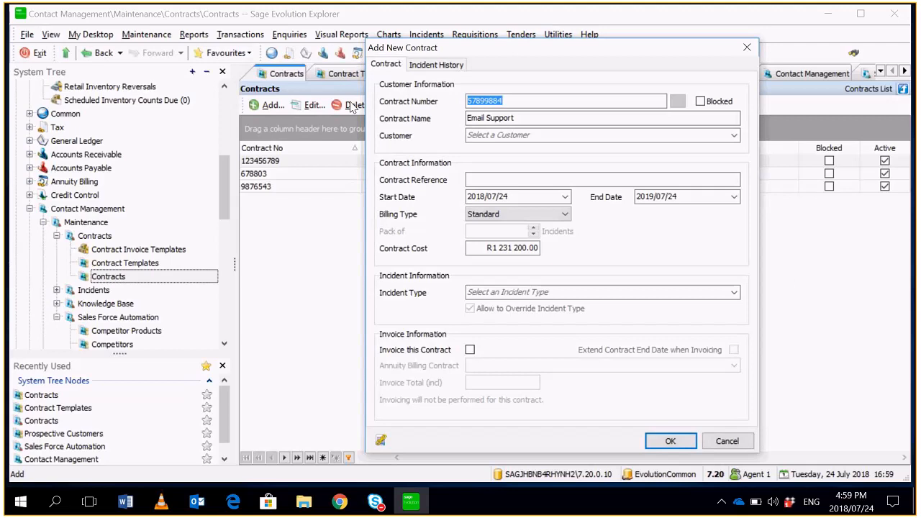
{"action": "left_click", "coordinate": [488, 183]}
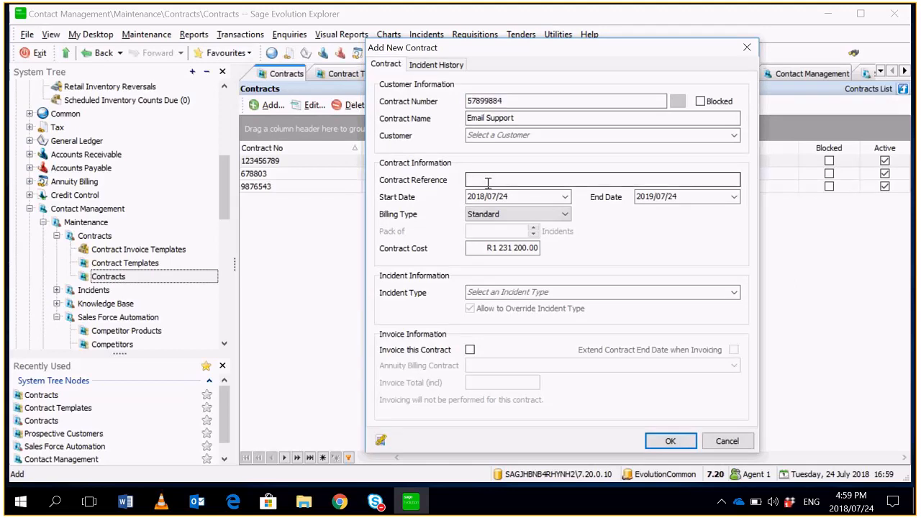
{"action": "key", "text": "ctrl+v"}
{"action": "left_click", "coordinate": [537, 197]}
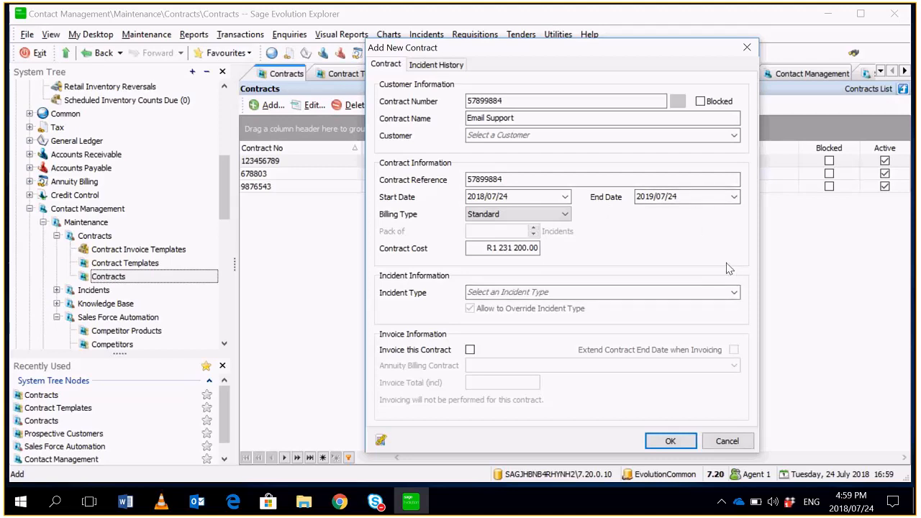
- Try to enable invoicing for the contract and create its annuity billing transaction without a customer
{"action": "left_click", "coordinate": [470, 350]}
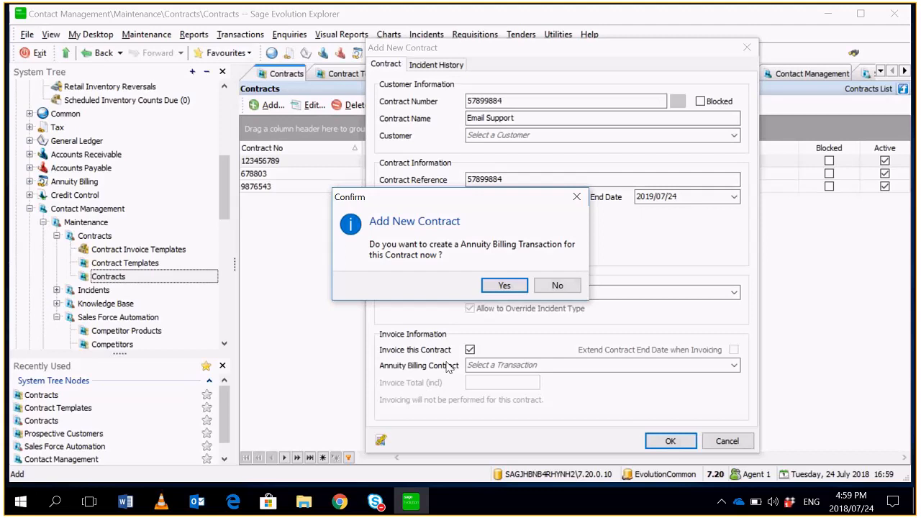
{"action": "left_click", "coordinate": [504, 286]}
{"action": "left_click", "coordinate": [504, 287]}
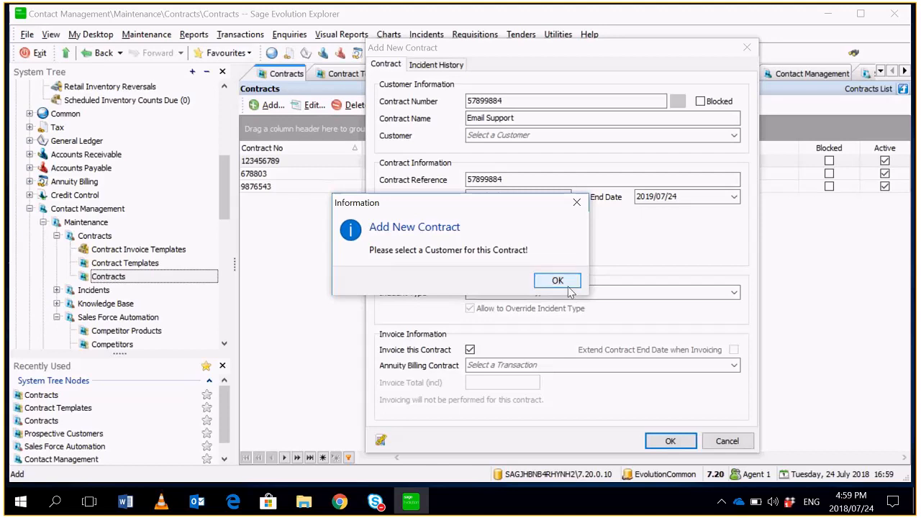
{"action": "left_click", "coordinate": [569, 287]}
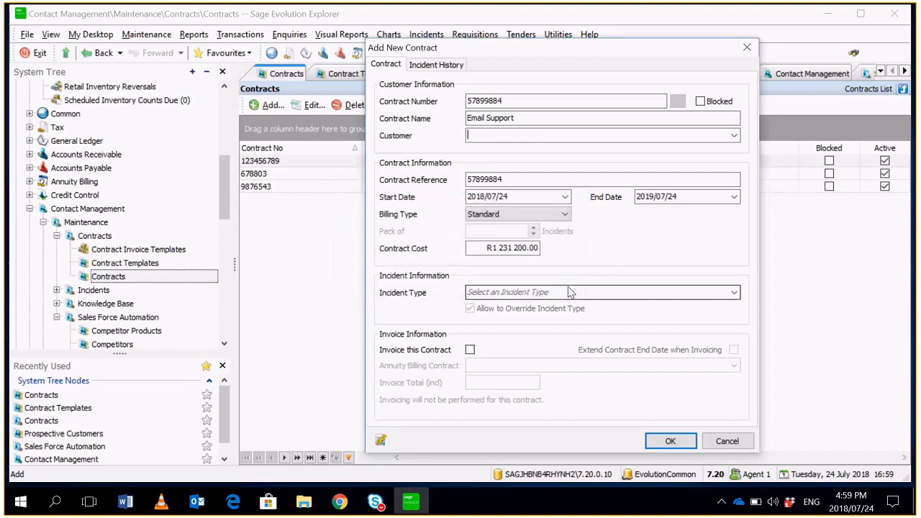
- Assign Global Sales as the contract's customer
{"action": "left_click", "coordinate": [734, 136]}
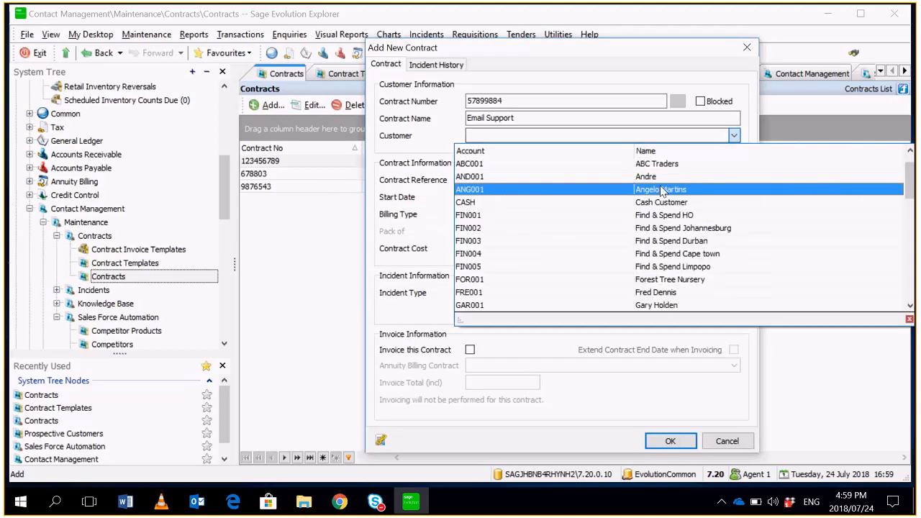
{"action": "type", "text": "GLO001"}
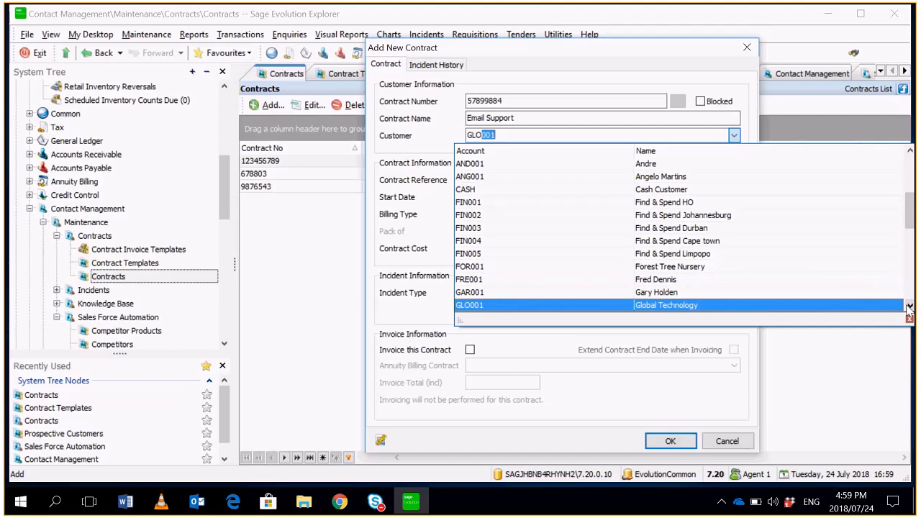
{"action": "left_click", "coordinate": [789, 293]}
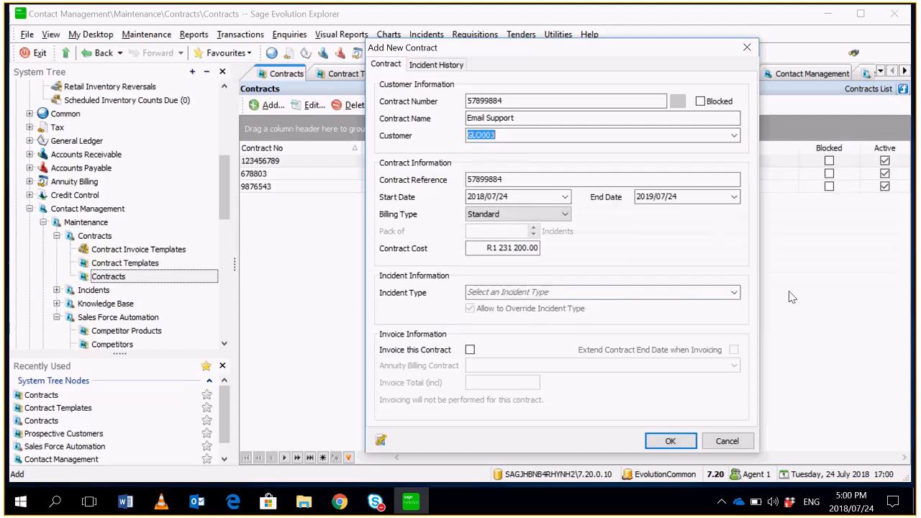
{"action": "left_click", "coordinate": [785, 292]}
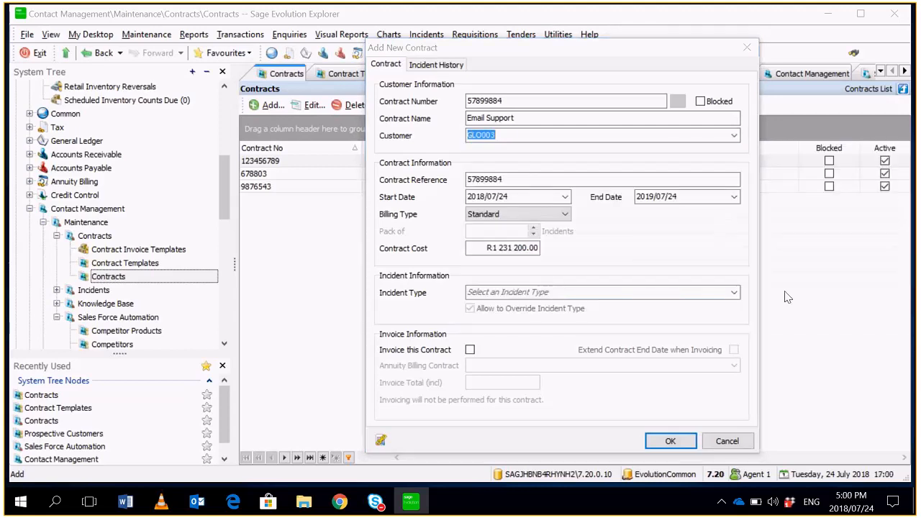
- Enable invoicing for the contract, accept its annuity billing transaction with template TPD0004 and the Email Support Contract configuration, and save
{"action": "left_click", "coordinate": [470, 349]}
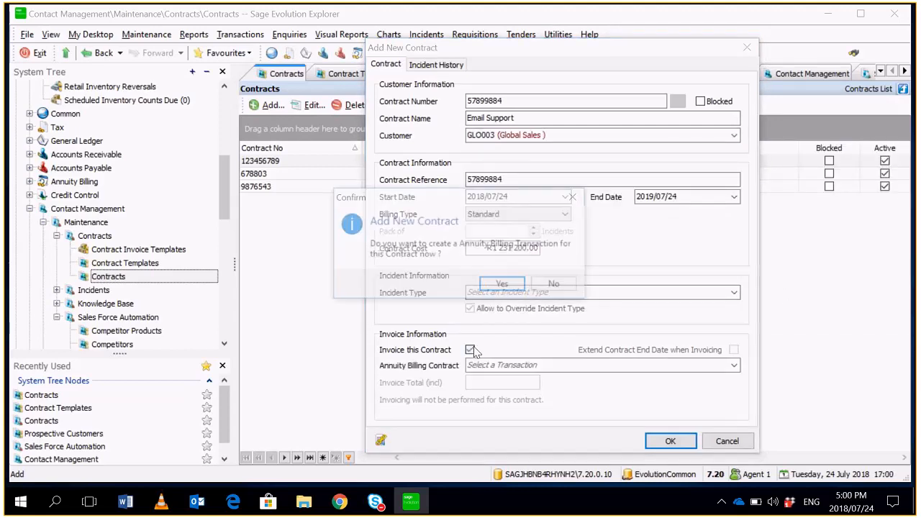
{"action": "left_click", "coordinate": [504, 287]}
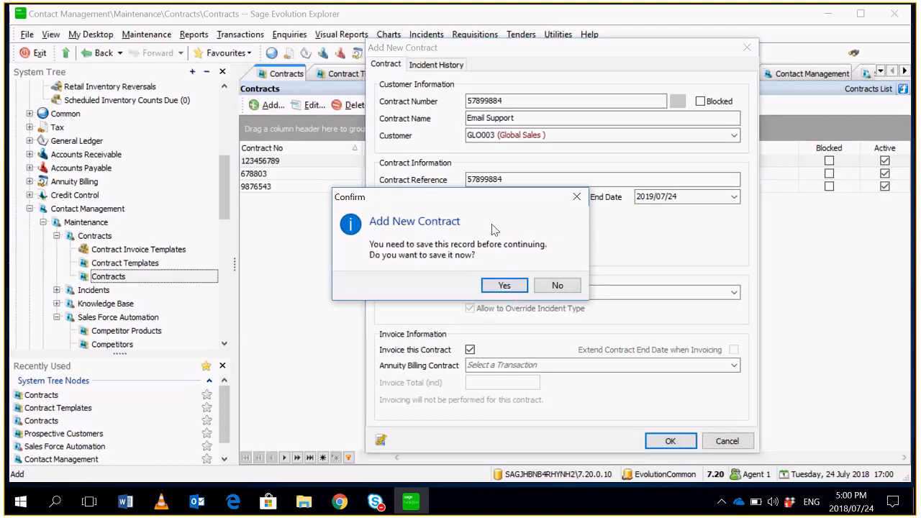
{"action": "left_click", "coordinate": [503, 286]}
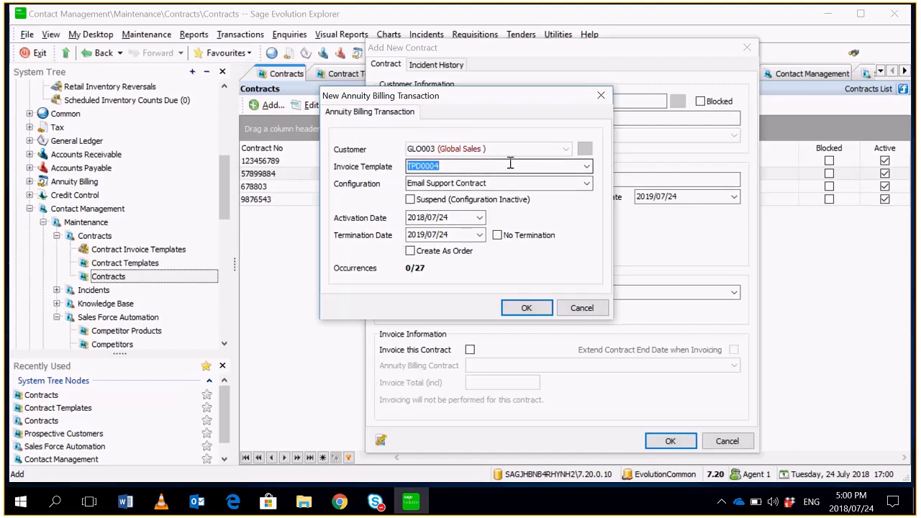
{"action": "left_click", "coordinate": [526, 308]}
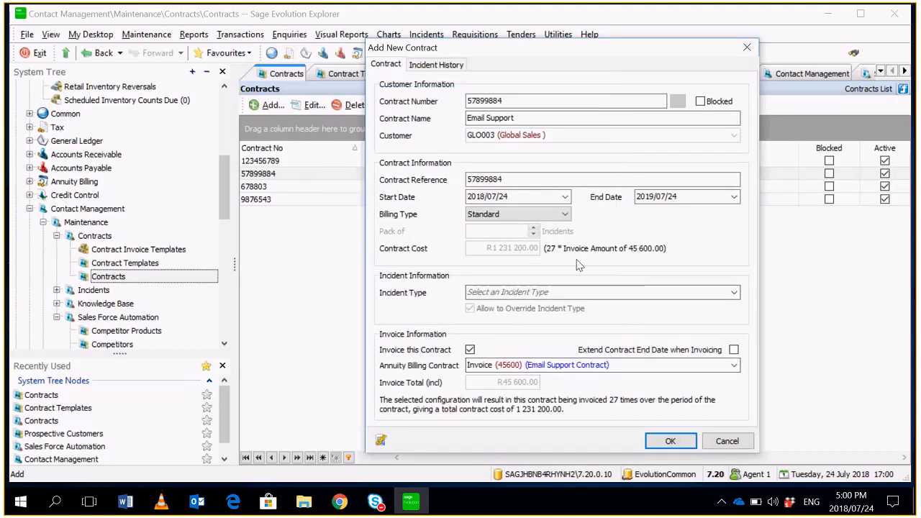
{"action": "left_click", "coordinate": [670, 441]}
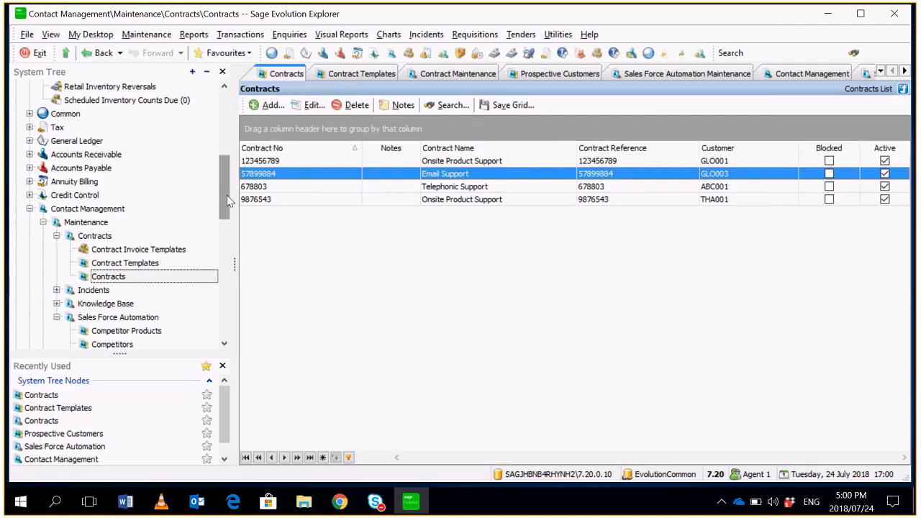
- Refresh the entire system tree and find the Global Sales entry in Receivables Annuity Billing Due
{"action": "left_click_drag", "start_coordinate": [227, 196], "coordinate": [226, 129]}
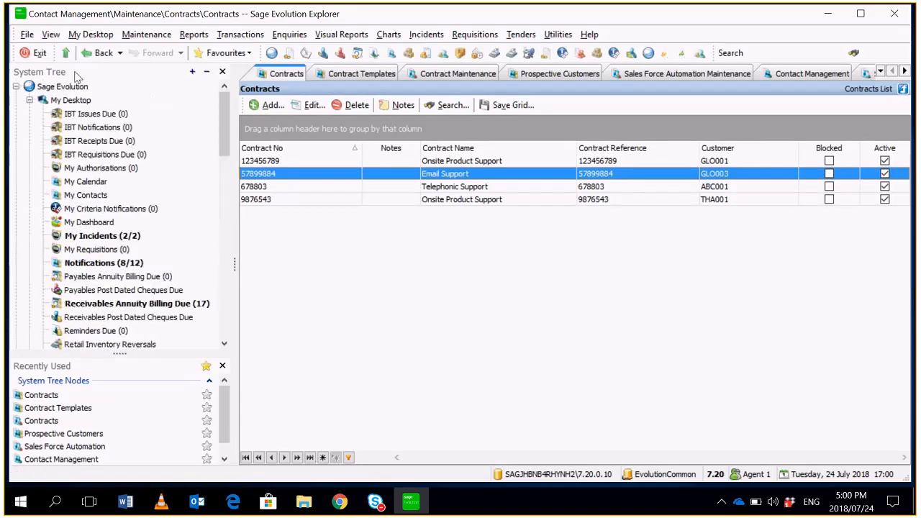
{"action": "left_click", "coordinate": [50, 34]}
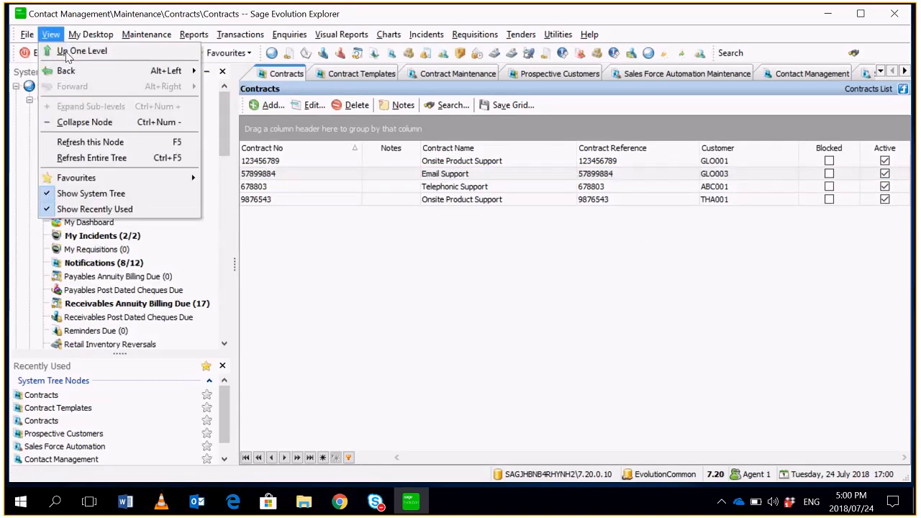
{"action": "left_click", "coordinate": [108, 154]}
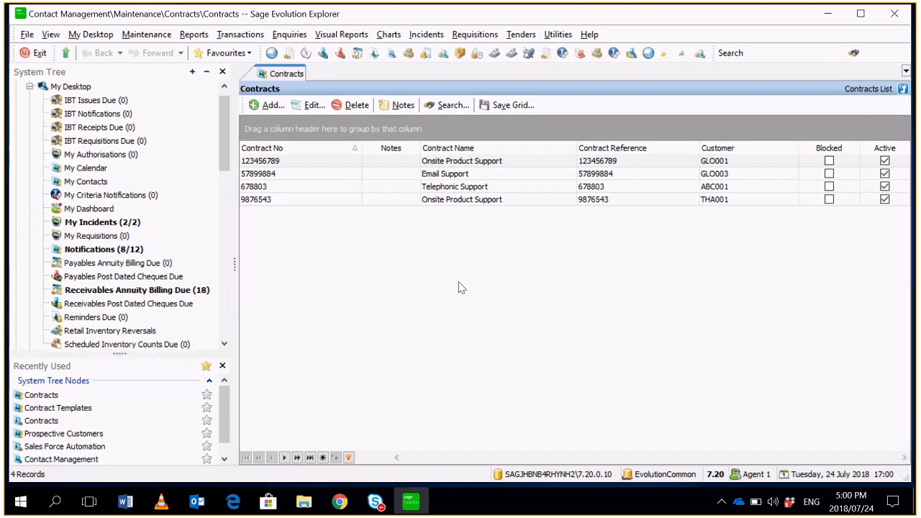
{"action": "left_click", "coordinate": [191, 290]}
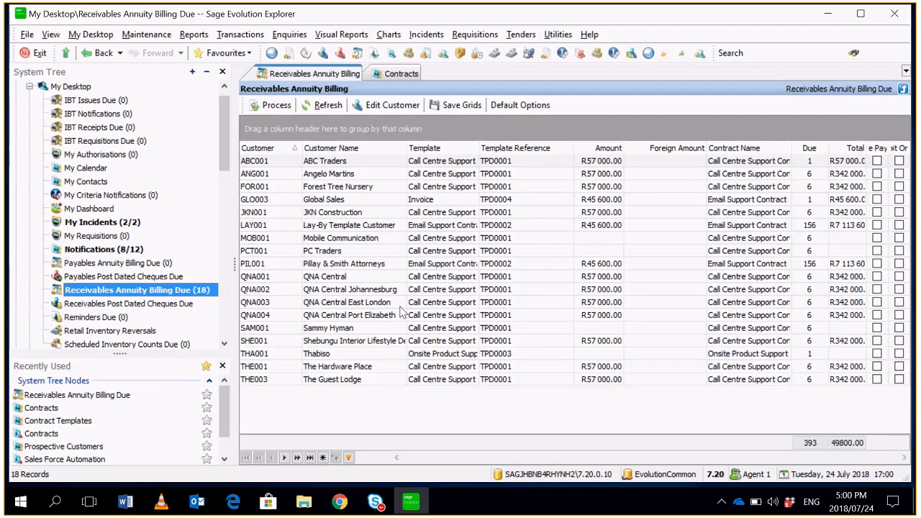
{"action": "left_click", "coordinate": [406, 201]}
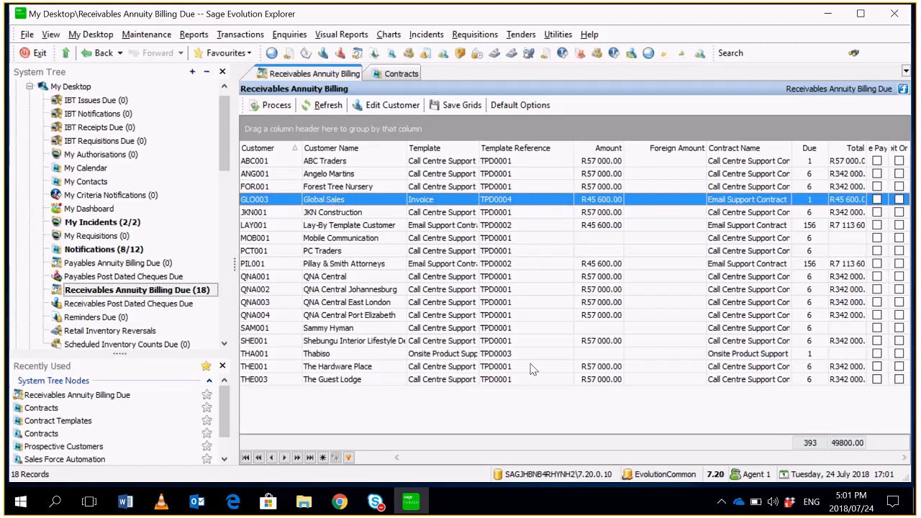
- Exit and log off from Sage Evolution, dismissing the error and cancelling the login window
{"action": "left_click", "coordinate": [218, 114]}
{"action": "left_click_drag", "start_coordinate": [225, 130], "coordinate": [226, 210]}
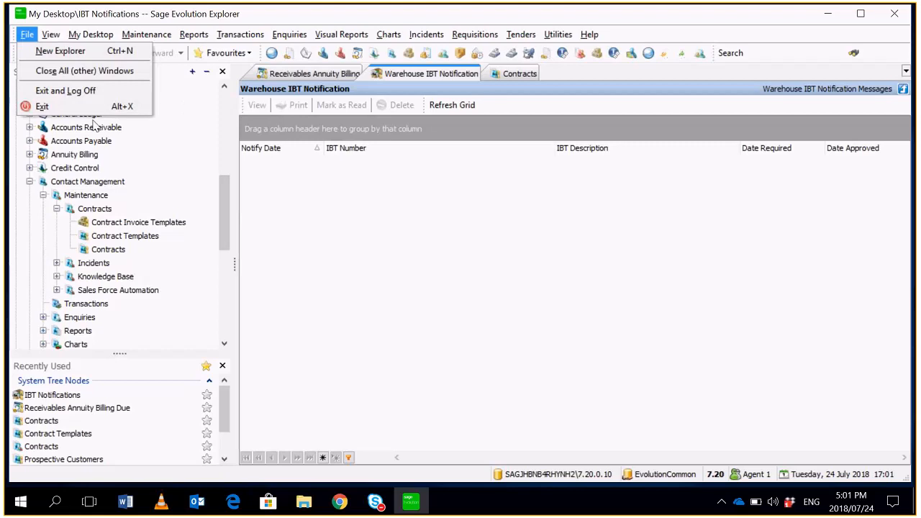
{"action": "left_click", "coordinate": [87, 91]}
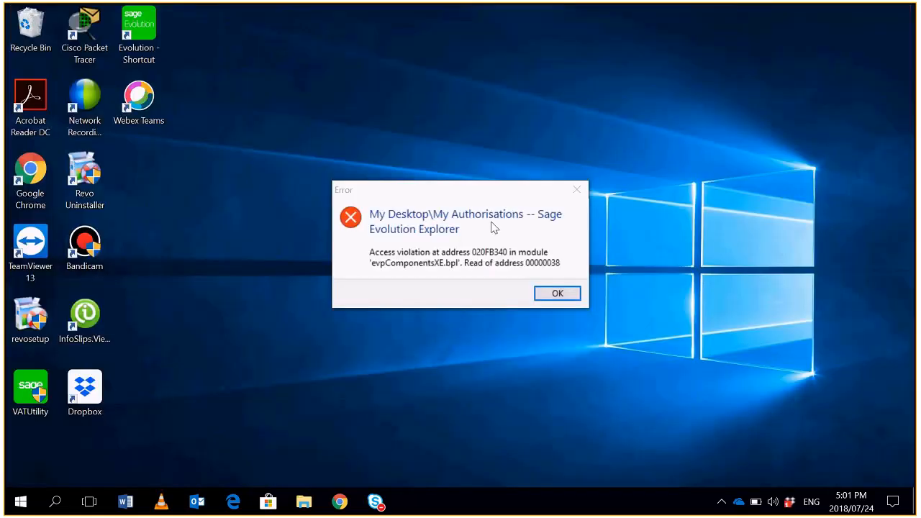
{"action": "left_click", "coordinate": [555, 293]}
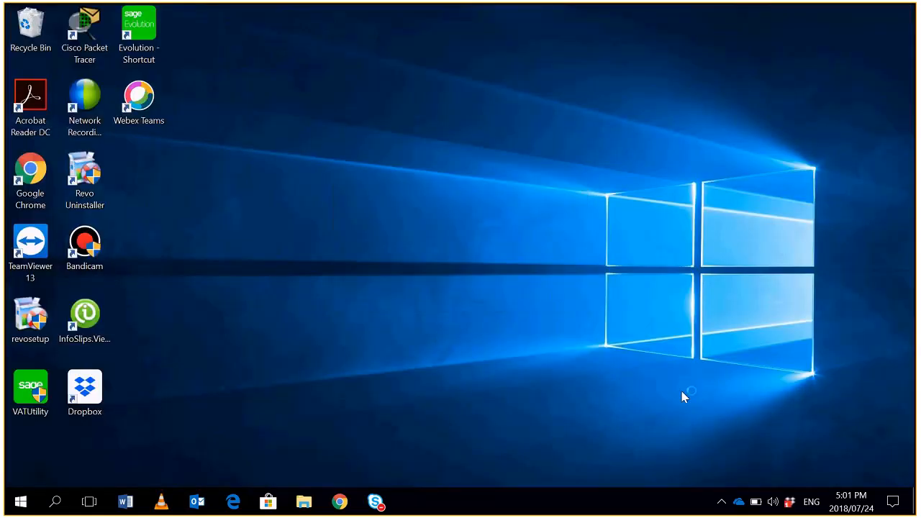
{"action": "right_click", "coordinate": [645, 504]}
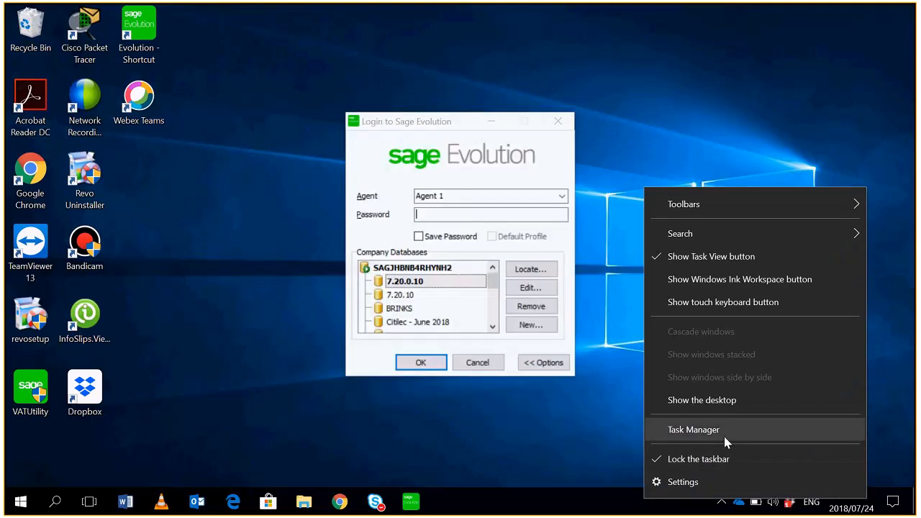
{"action": "left_click", "coordinate": [478, 363]}
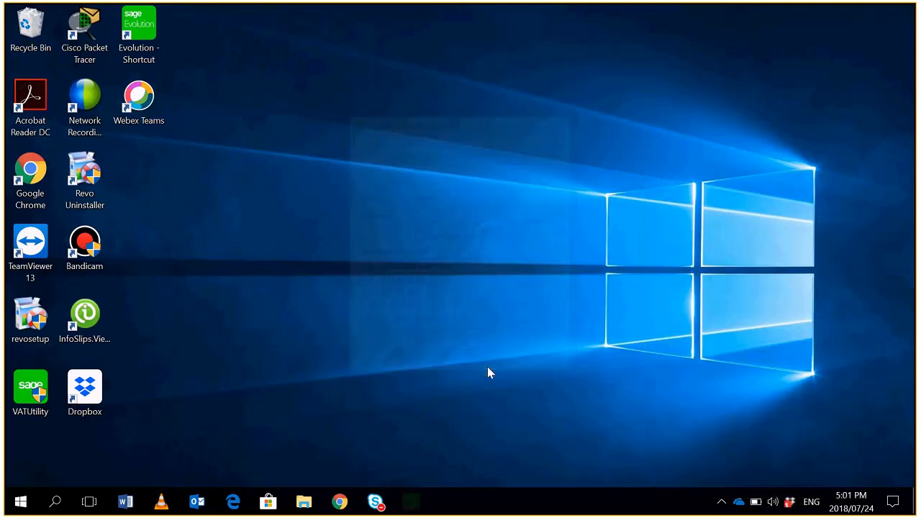
- Check the running processes in Task Manager, close it and refresh the desktop
{"action": "right_click", "coordinate": [657, 500]}
{"action": "left_click", "coordinate": [706, 425]}
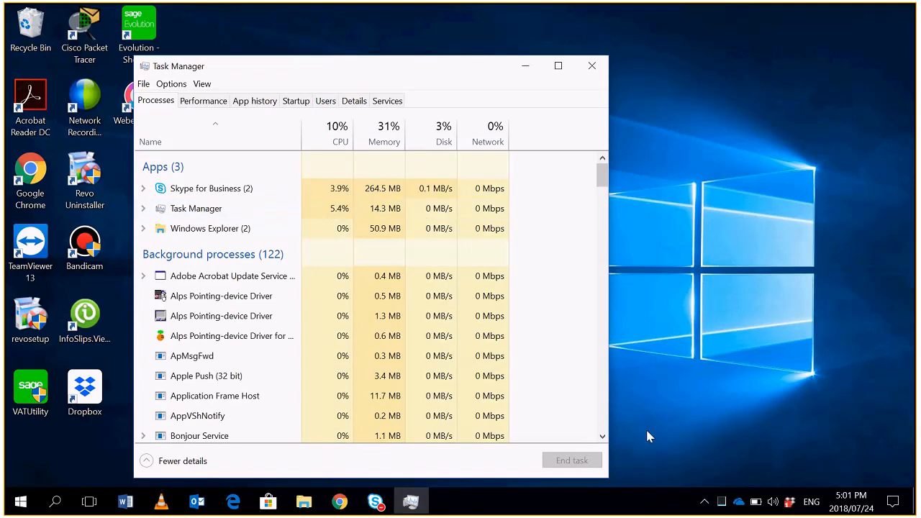
{"action": "left_click", "coordinate": [592, 65]}
{"action": "right_click", "coordinate": [614, 128]}
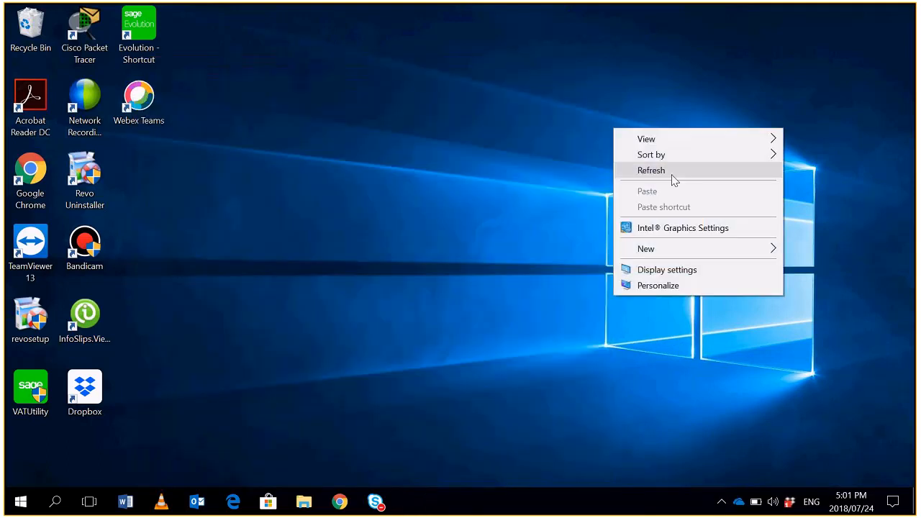
{"action": "left_click", "coordinate": [673, 173]}
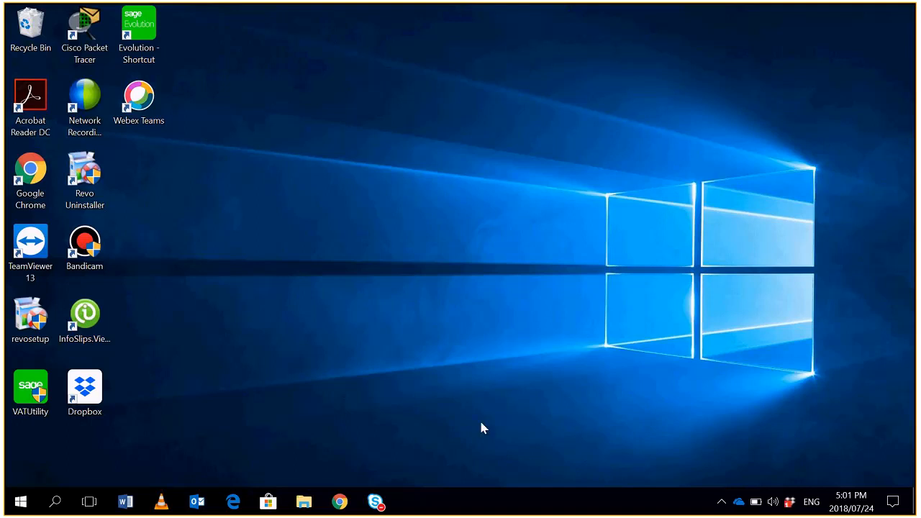
- Close the open Local Disk (C:) and Lync Recordings folder windows
{"action": "mouse_move", "coordinate": [303, 506]}
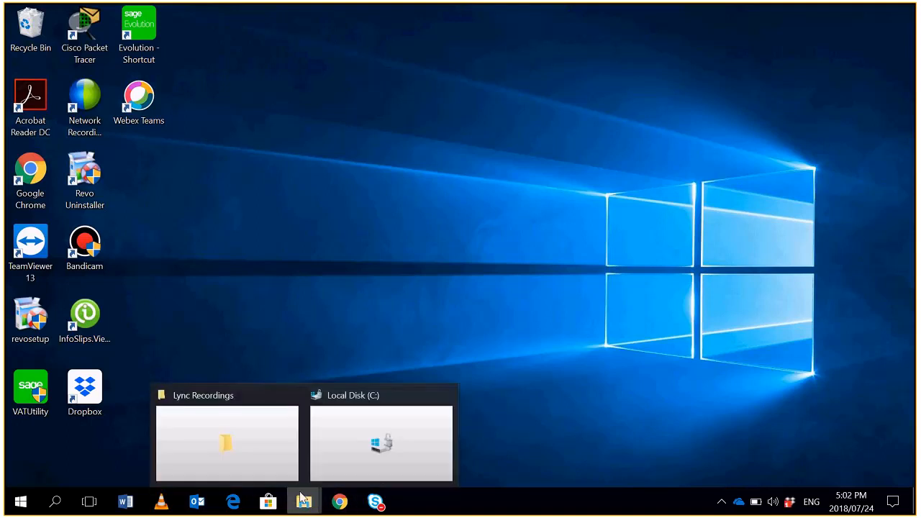
{"action": "left_click", "coordinate": [447, 393]}
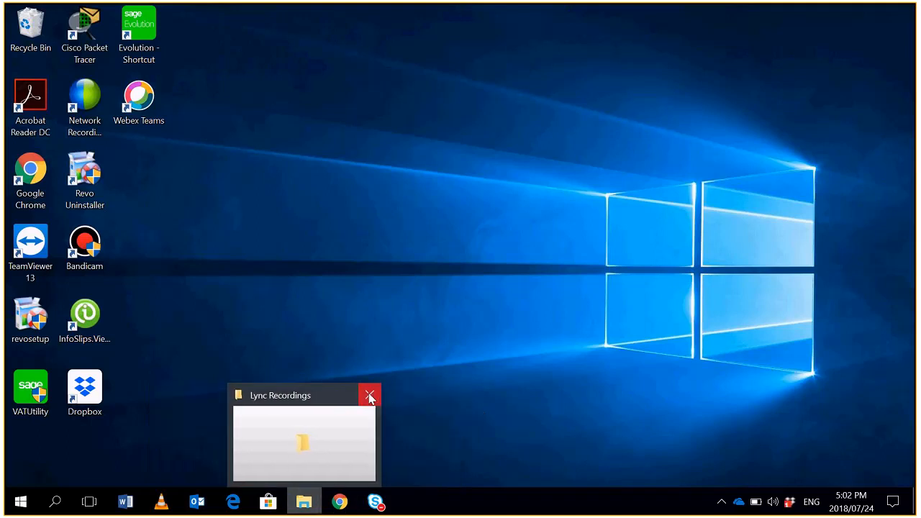
{"action": "left_click", "coordinate": [370, 395]}
- Switch to File Explorer and open the EvolutionOutlookAddin folder inside Sage Evolution 7.20.7.10 under Program Files (x86) on drive C
{"action": "left_click", "coordinate": [303, 506]}
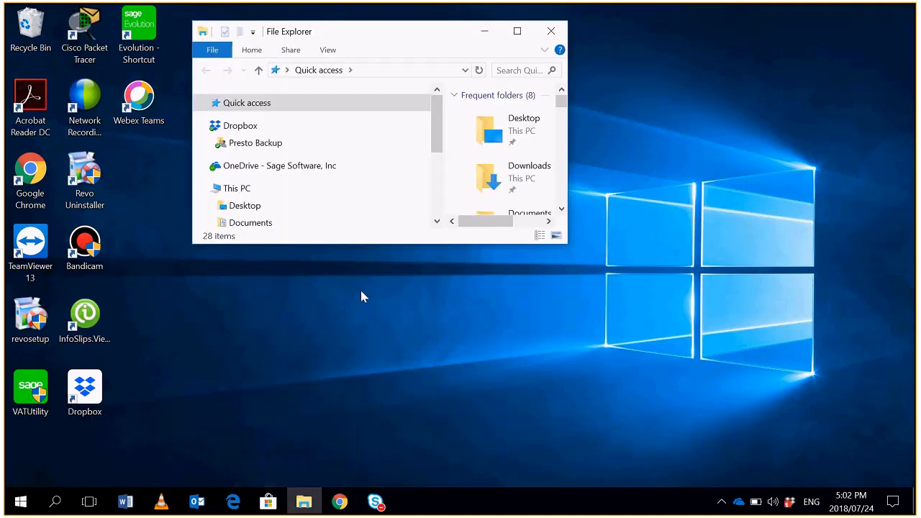
{"action": "left_click", "coordinate": [516, 31]}
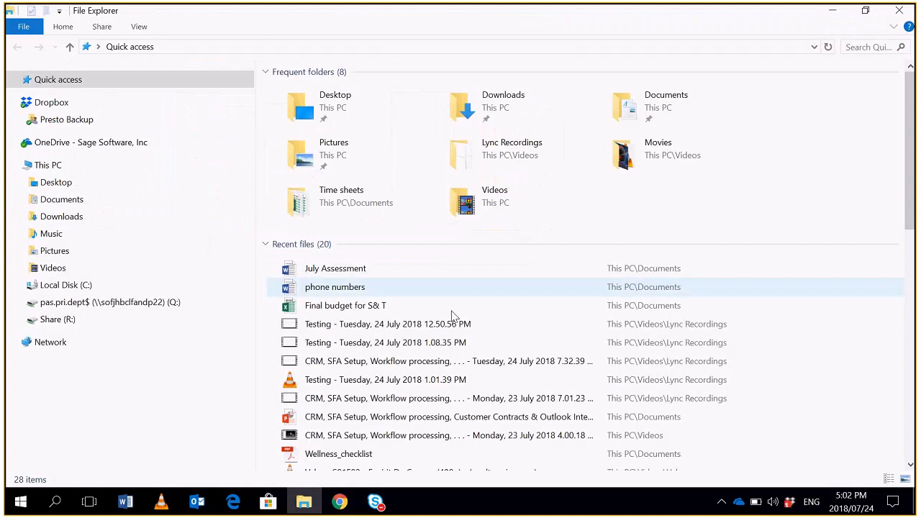
{"action": "left_click", "coordinate": [66, 285]}
{"action": "double_click", "coordinate": [426, 200]}
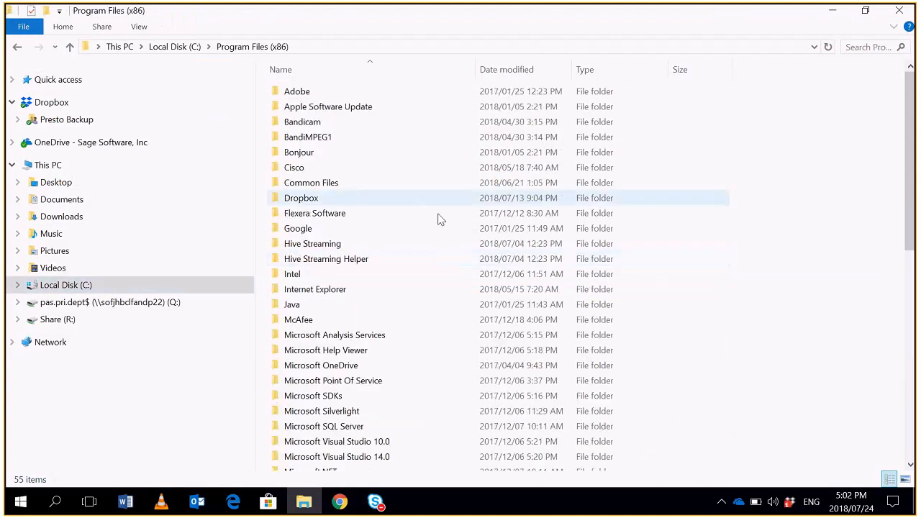
{"action": "scroll", "coordinate": [525, 317], "scroll_direction": "down", "scroll_amount": 3}
{"action": "scroll", "coordinate": [525, 316], "scroll_direction": "down", "scroll_amount": 4}
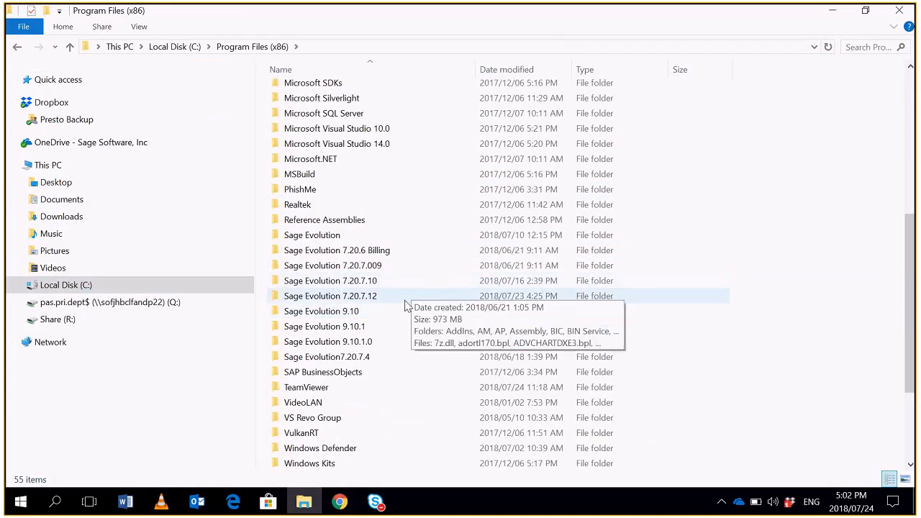
{"action": "double_click", "coordinate": [403, 285]}
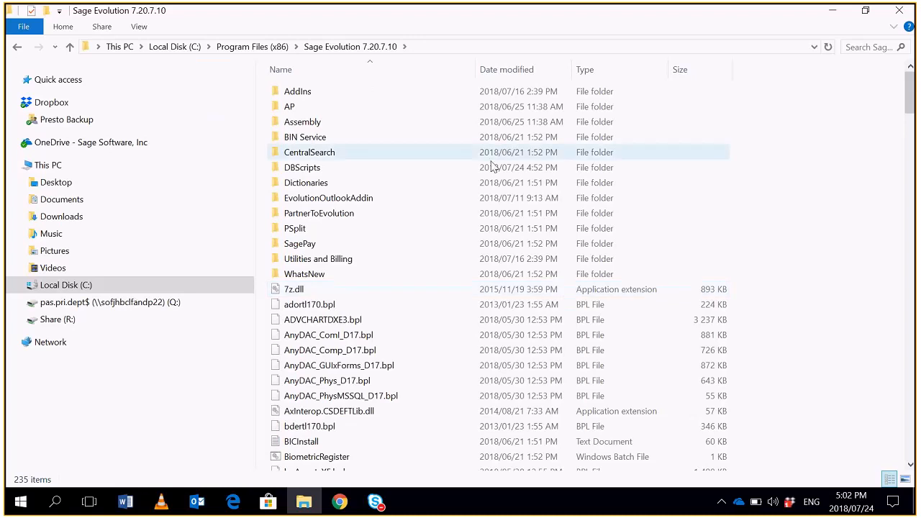
{"action": "double_click", "coordinate": [470, 200]}
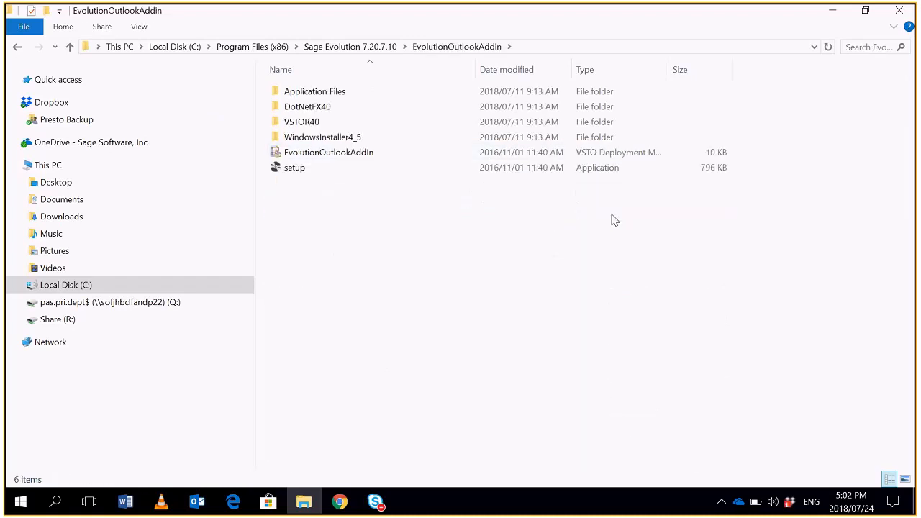
- Try to install the Evolution Outlook add-in with its setup application, and close the installer and the folder window
{"action": "left_click", "coordinate": [485, 170]}
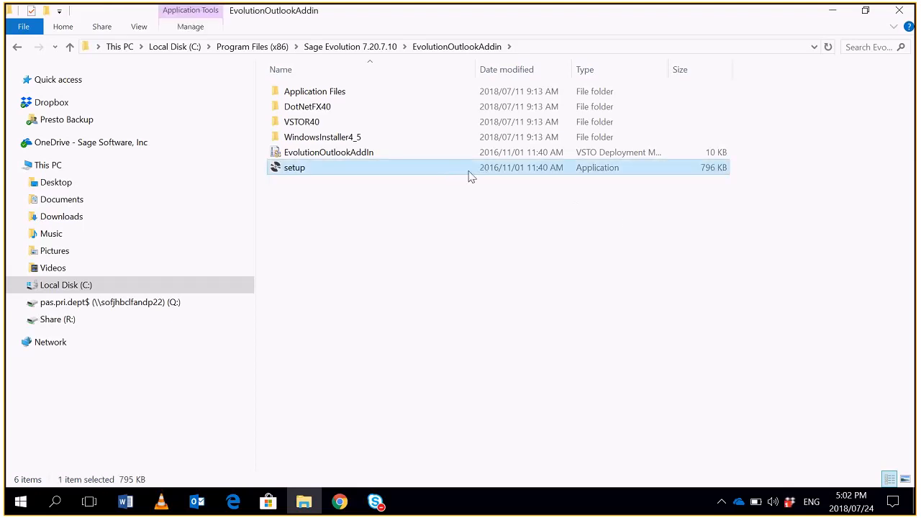
{"action": "double_click", "coordinate": [474, 174]}
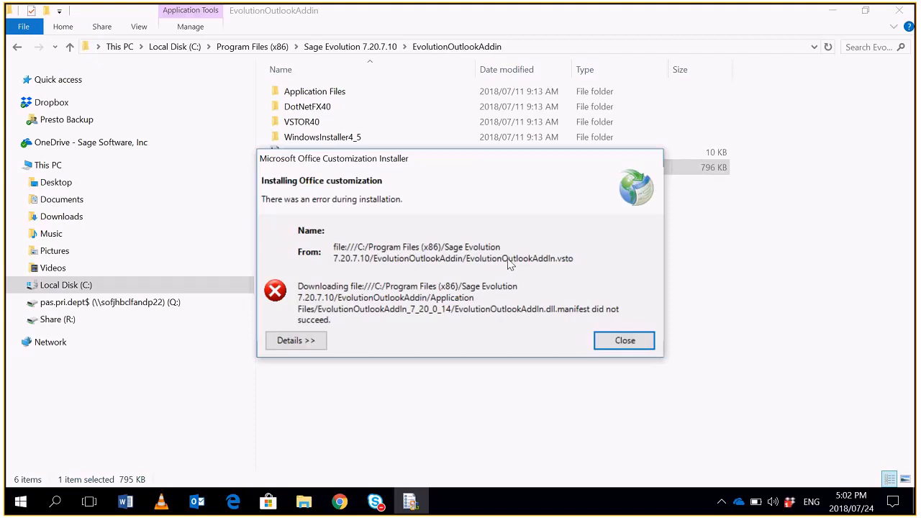
{"action": "left_click", "coordinate": [608, 347]}
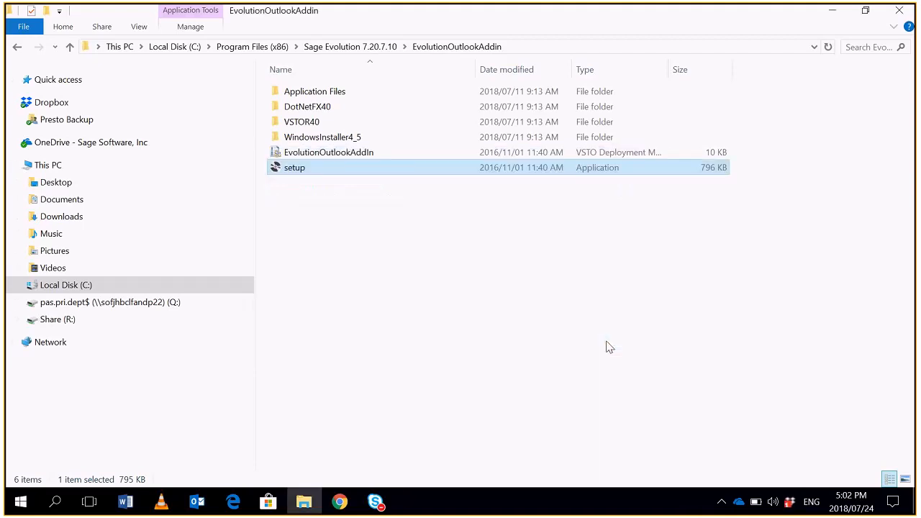
{"action": "left_click", "coordinate": [900, 10]}
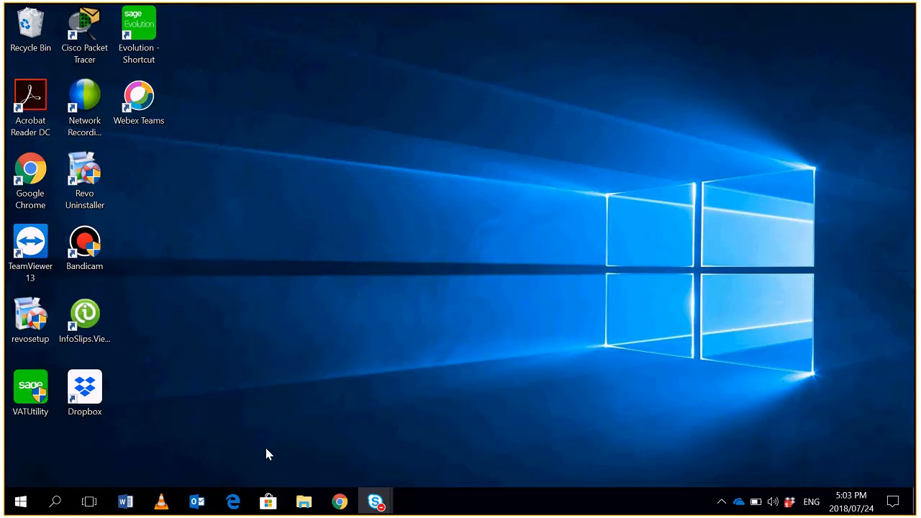
- Switch to Outlook and open the list of installed add-ins in its options
{"action": "left_click", "coordinate": [197, 502]}
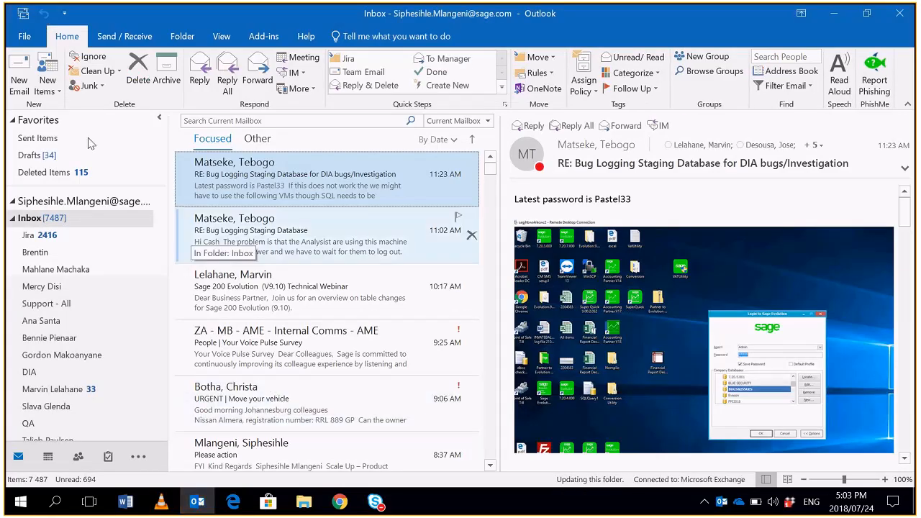
{"action": "left_click", "coordinate": [41, 141]}
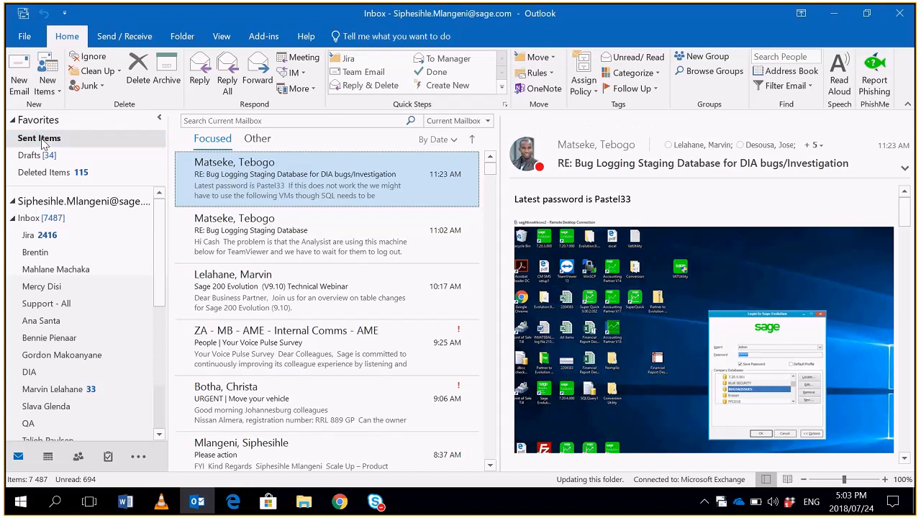
{"action": "left_click", "coordinate": [24, 36]}
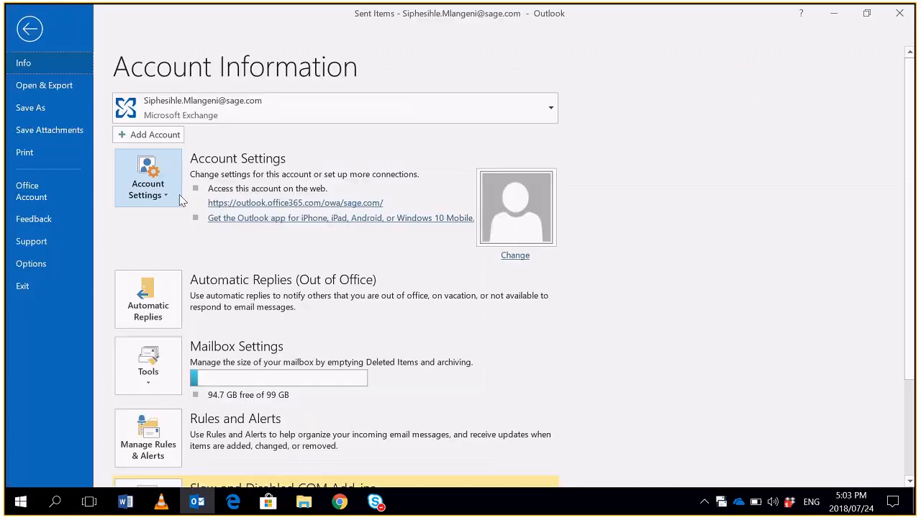
{"action": "left_click", "coordinate": [30, 265]}
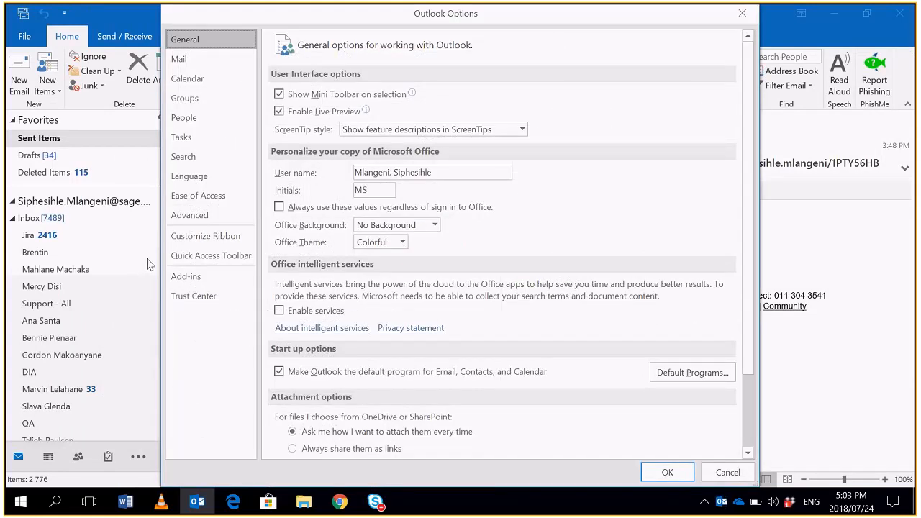
{"action": "left_click", "coordinate": [197, 280]}
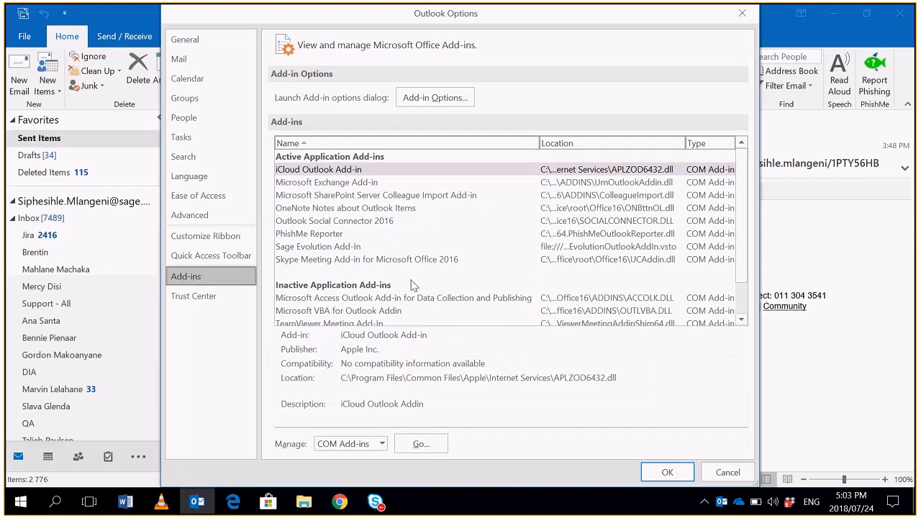
- Select the Sage Evolution Add-In among the active add-ins and open its Sage Evolution settings in the add-in options
{"action": "left_click", "coordinate": [317, 247]}
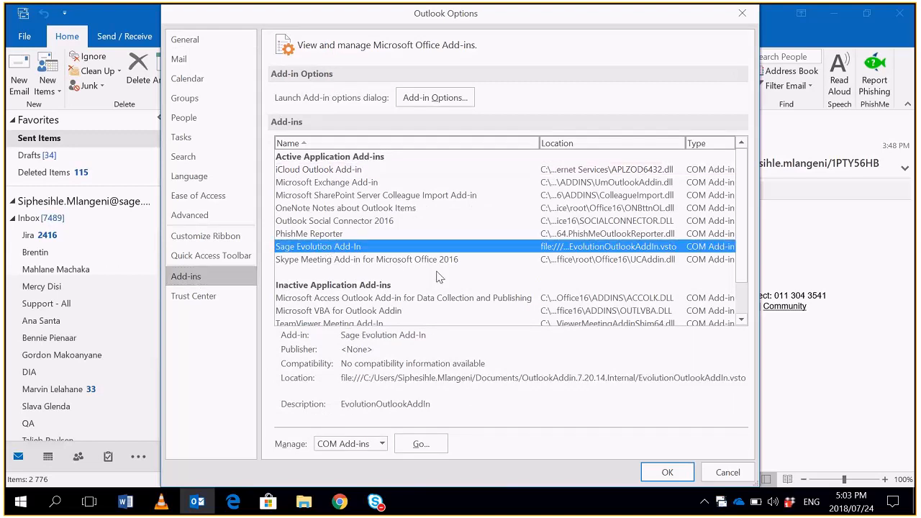
{"action": "left_click", "coordinate": [434, 100]}
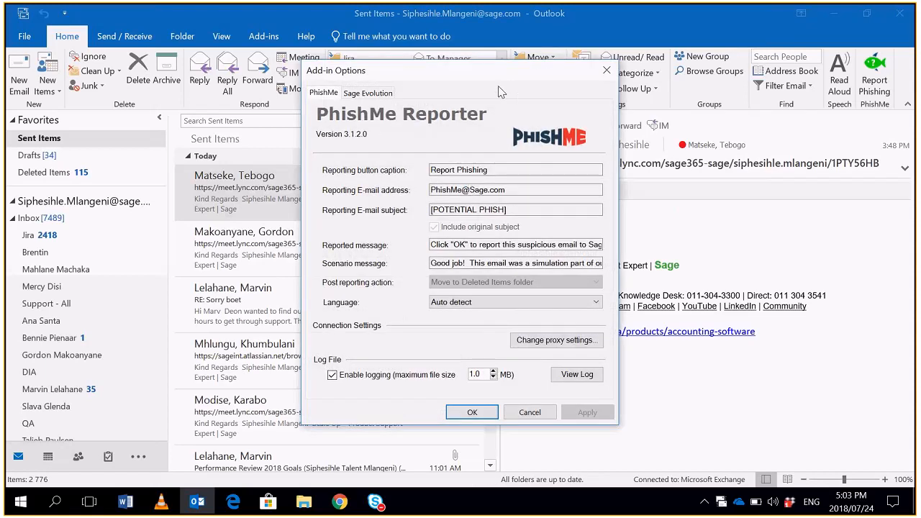
{"action": "left_click_drag", "start_coordinate": [492, 70], "coordinate": [235, 100]}
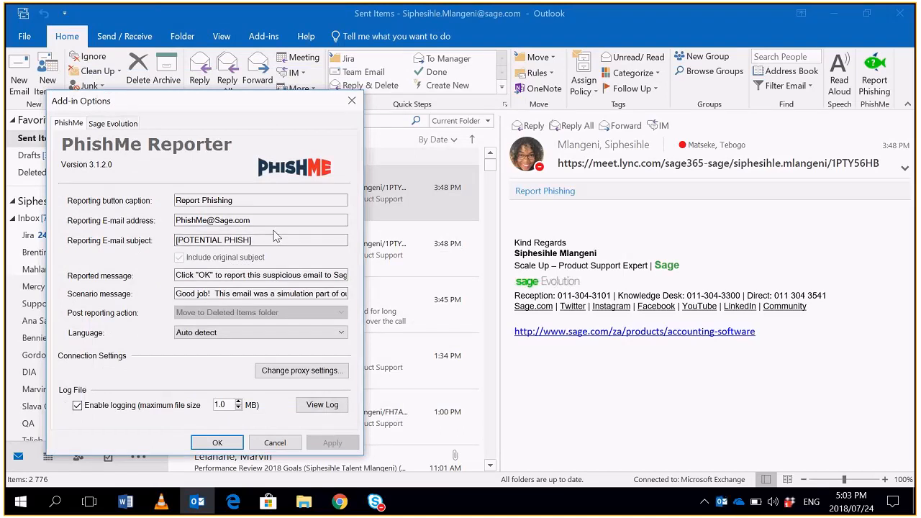
{"action": "left_click", "coordinate": [112, 124]}
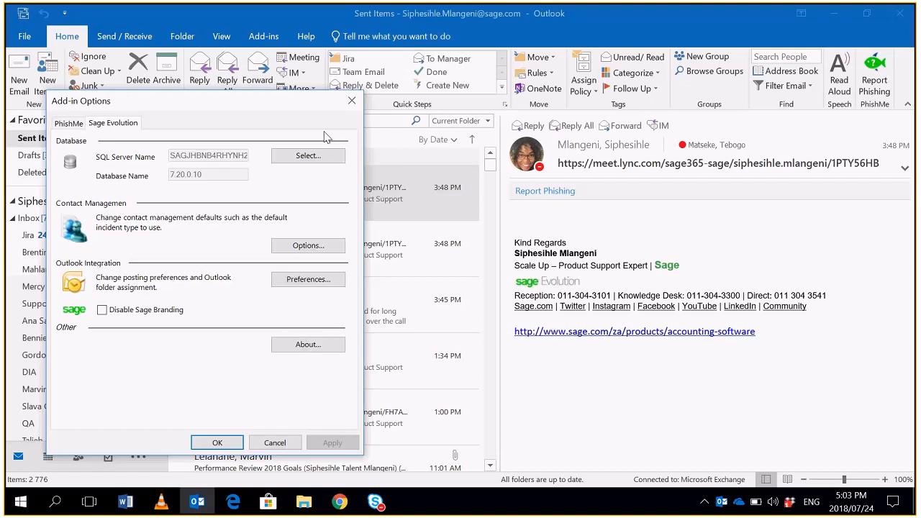
- Choose 7.20.0.10 as the company database for the Sage Evolution add-in
{"action": "left_click", "coordinate": [309, 157]}
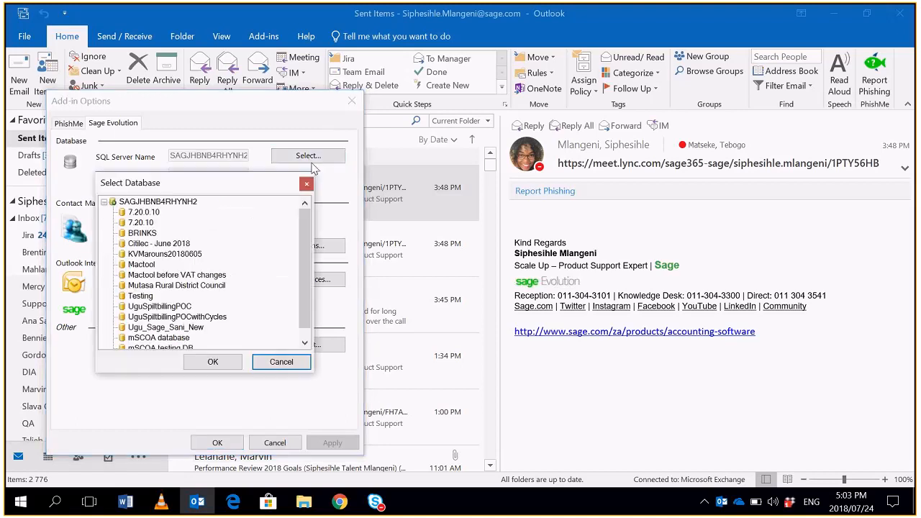
{"action": "left_click", "coordinate": [157, 213]}
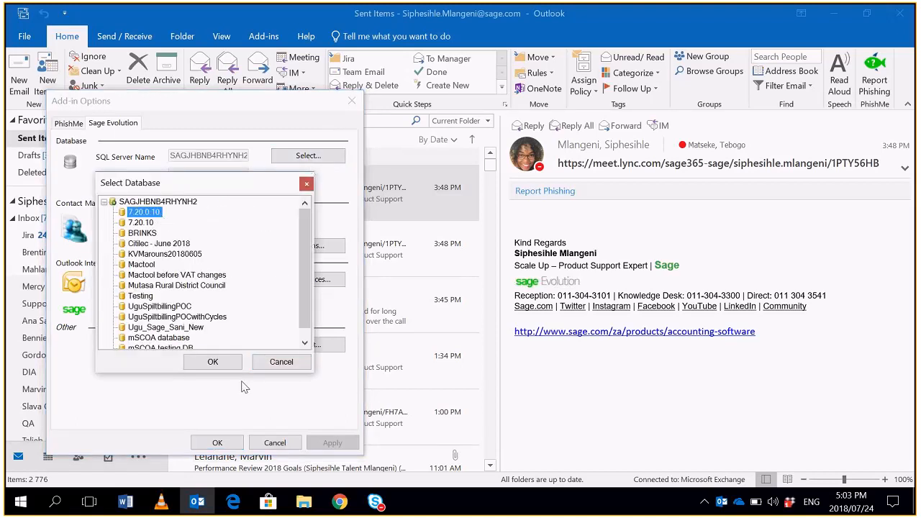
{"action": "left_click", "coordinate": [215, 362]}
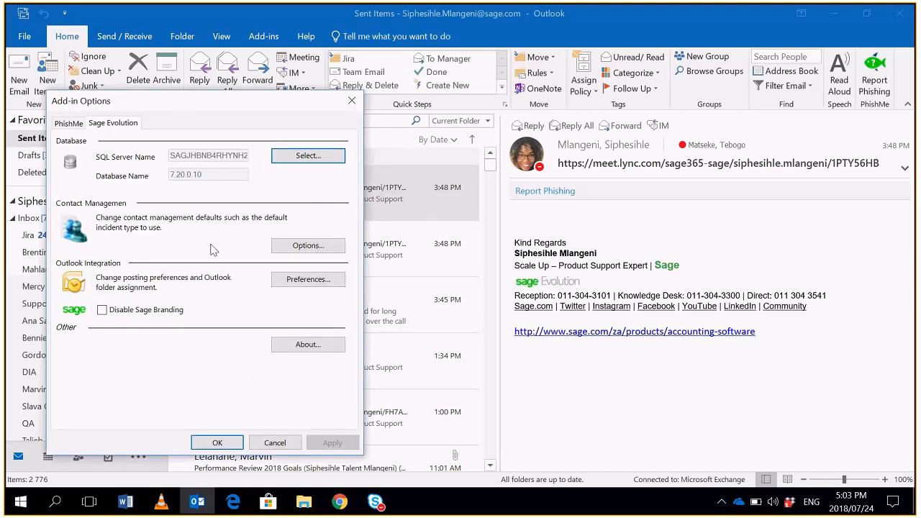
- Set the add-in's Sage Evolution executable to Evolution.exe in the Sage Evolution 7.20.7.10 folder, and save the Contact Management and add-in options
{"action": "left_click", "coordinate": [323, 253]}
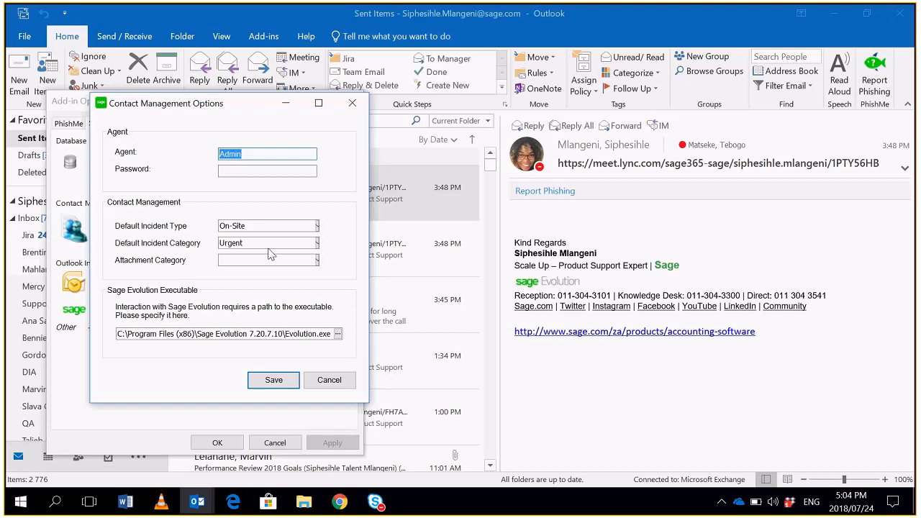
{"action": "left_click", "coordinate": [338, 334]}
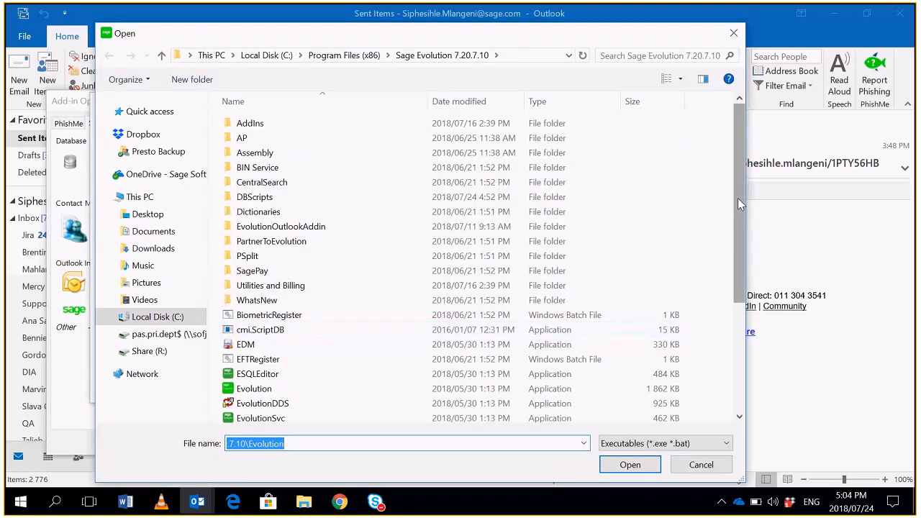
{"action": "scroll", "coordinate": [740, 203], "scroll_direction": "down", "scroll_amount": 3}
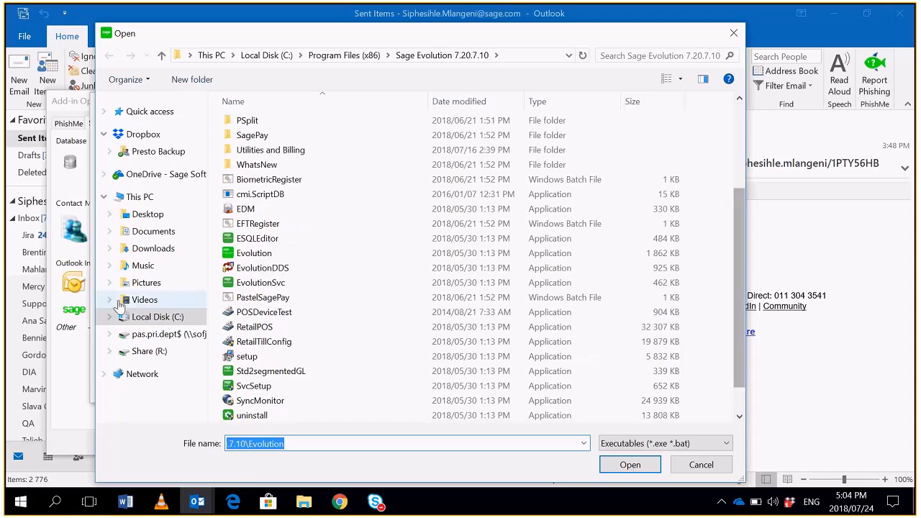
{"action": "left_click", "coordinate": [360, 255]}
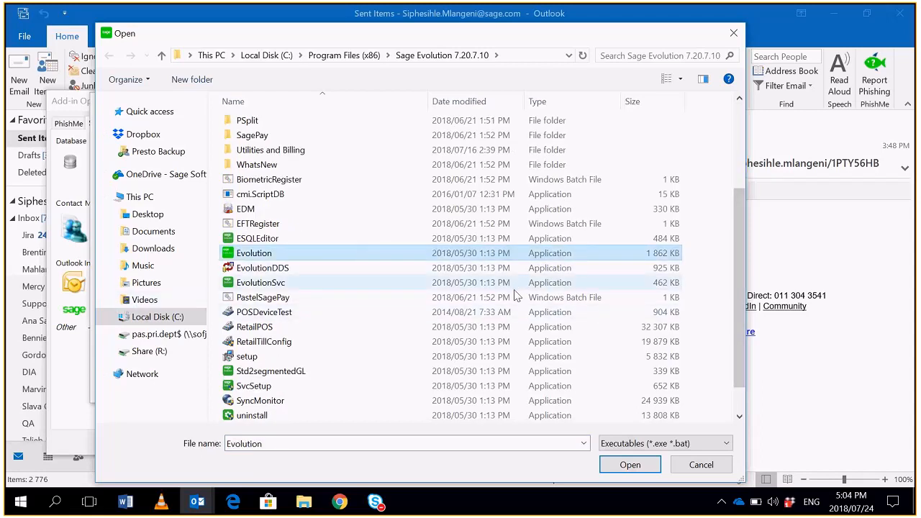
{"action": "left_click", "coordinate": [630, 469]}
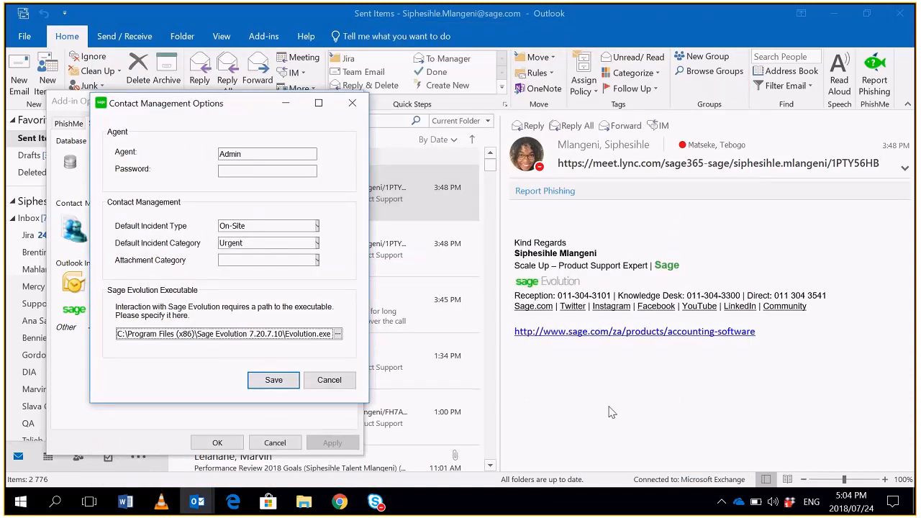
{"action": "left_click", "coordinate": [280, 382]}
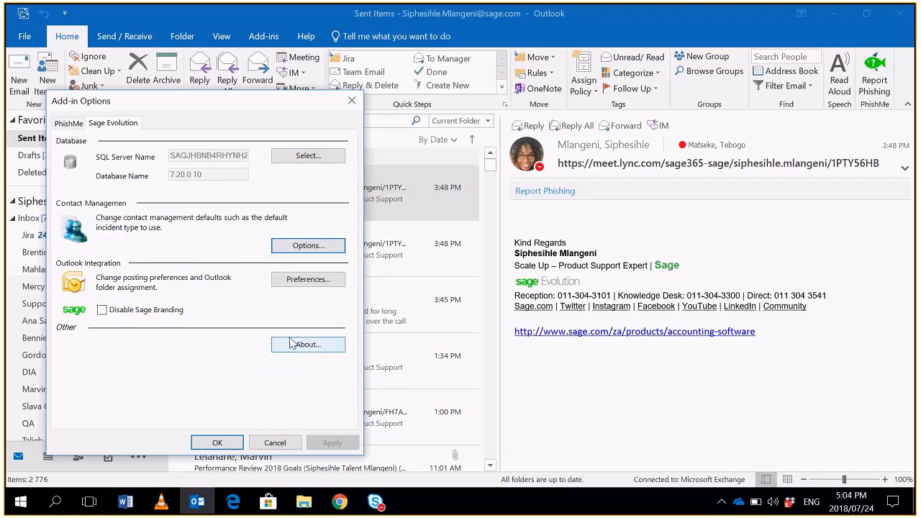
{"action": "left_click", "coordinate": [217, 443]}
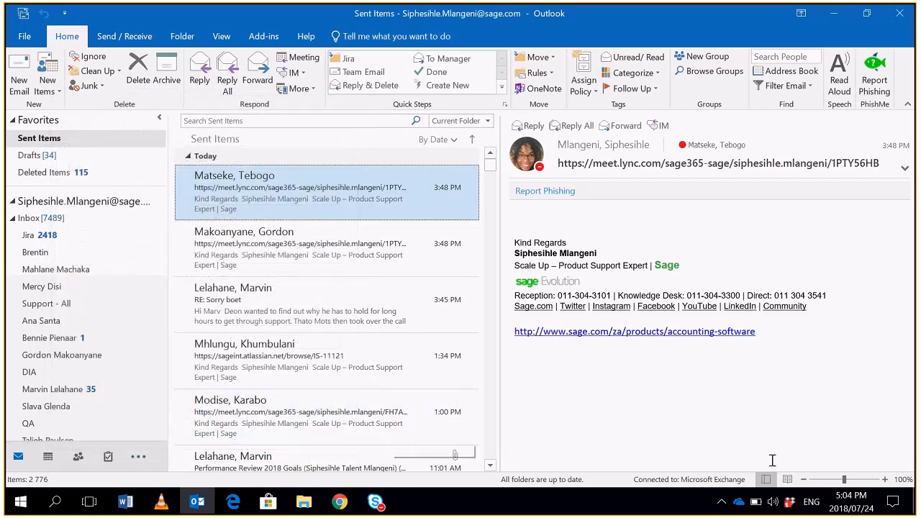
- Create a new email addressed to the suggested Sage colleague, with the subject "Please action"
{"action": "left_click", "coordinate": [19, 80]}
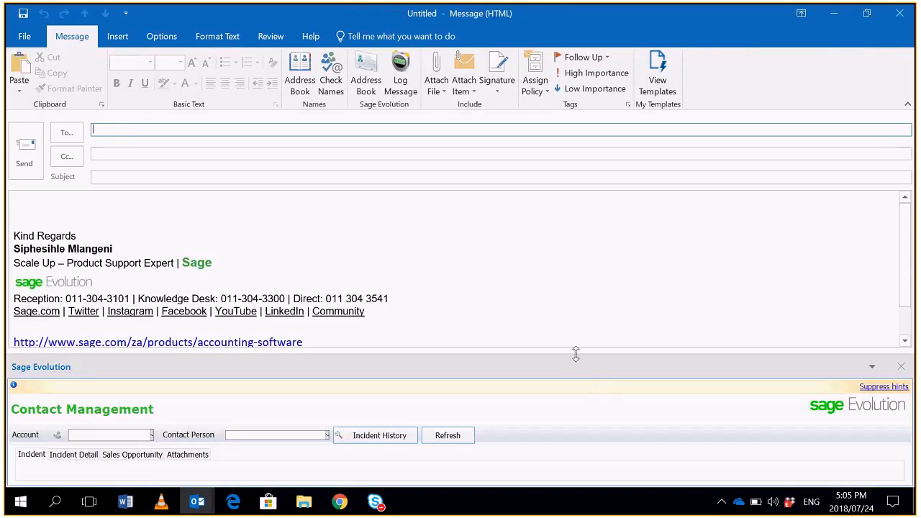
{"action": "left_click_drag", "start_coordinate": [576, 353], "coordinate": [564, 282]}
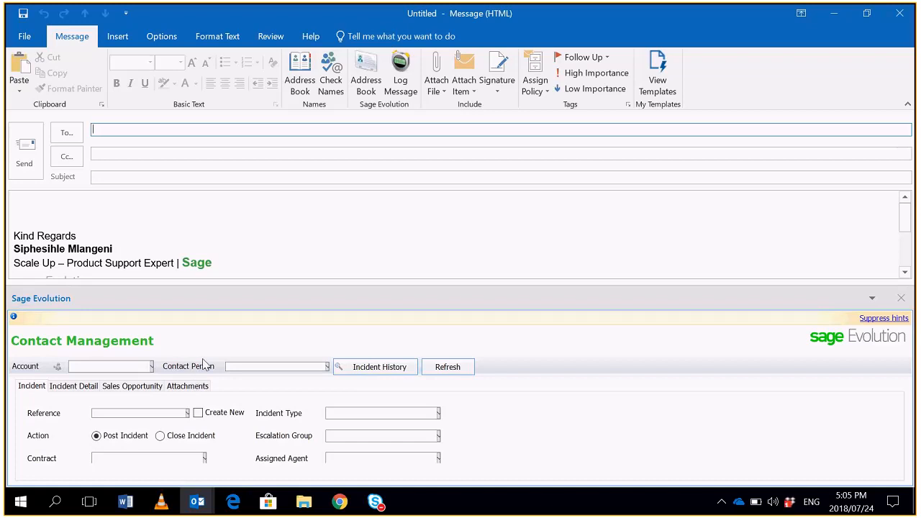
{"action": "type", "text": "Ml"}
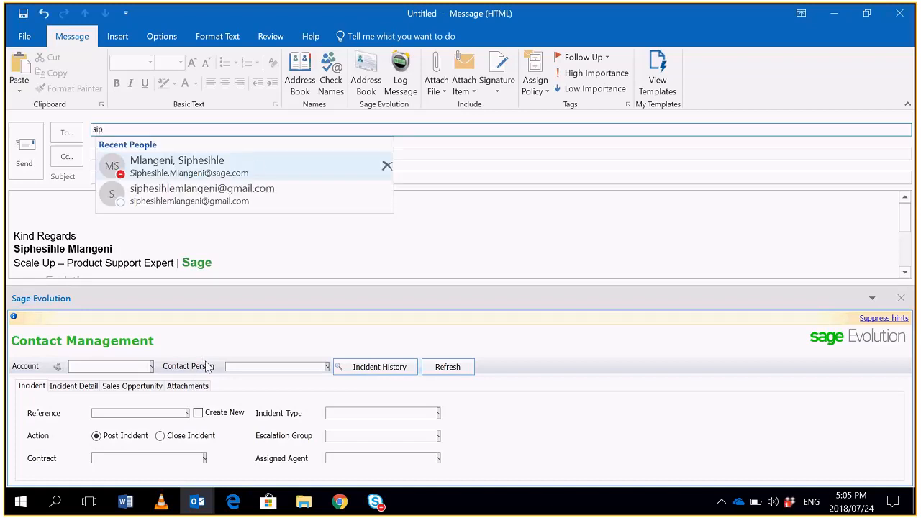
{"action": "left_click", "coordinate": [257, 167]}
{"action": "left_click", "coordinate": [251, 179]}
{"action": "type", "text": "Please "}
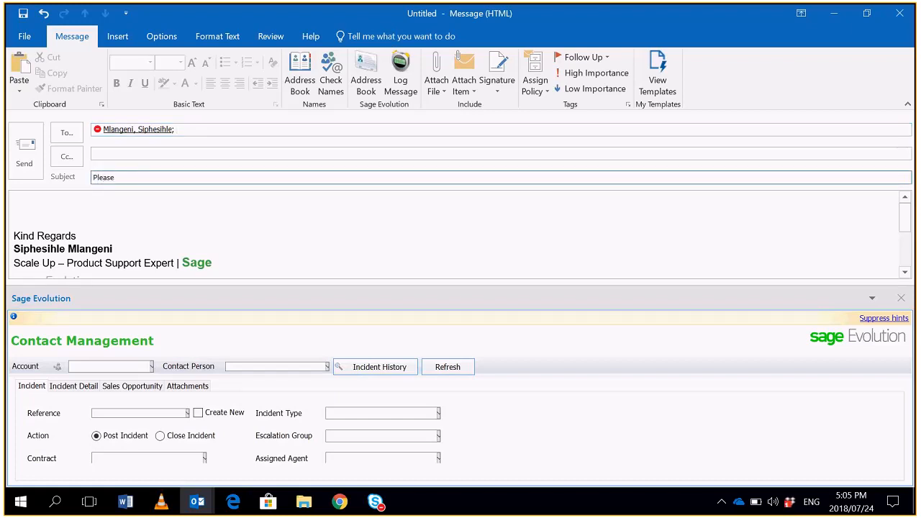
{"action": "type", "text": "action"}
- Link the email to the customer account GLO003 (Global Sales) in Contact Management
{"action": "left_click", "coordinate": [151, 366]}
{"action": "left_click_drag", "start_coordinate": [194, 413], "coordinate": [199, 464]}
{"action": "left_click", "coordinate": [137, 366]}
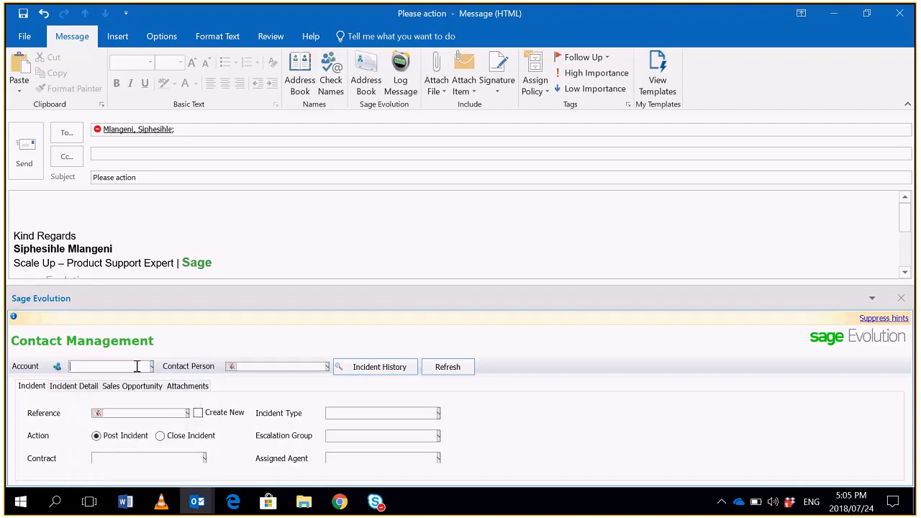
{"action": "type", "text": "GLO001"}
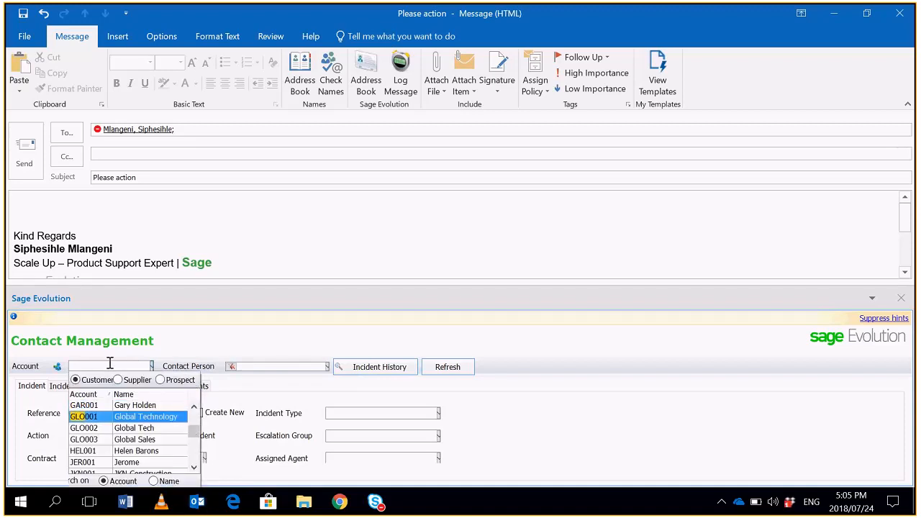
{"action": "left_click", "coordinate": [140, 440]}
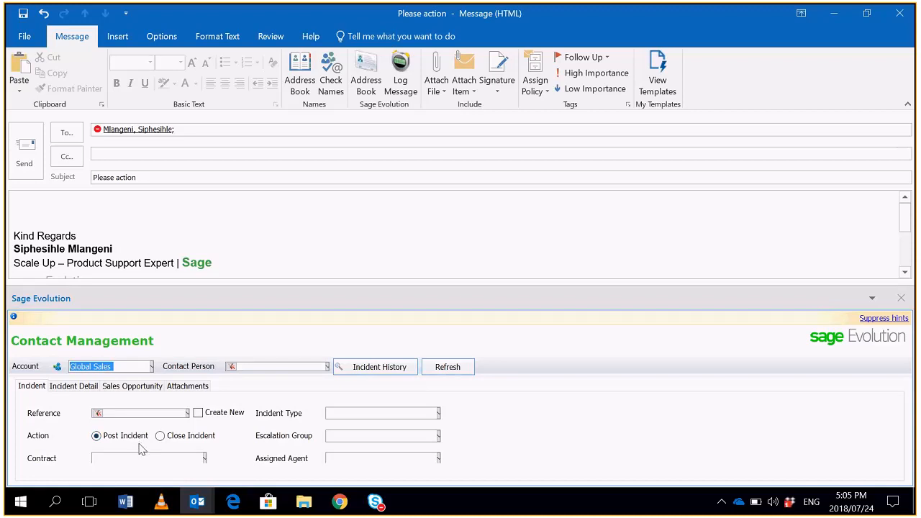
{"action": "left_click", "coordinate": [273, 368]}
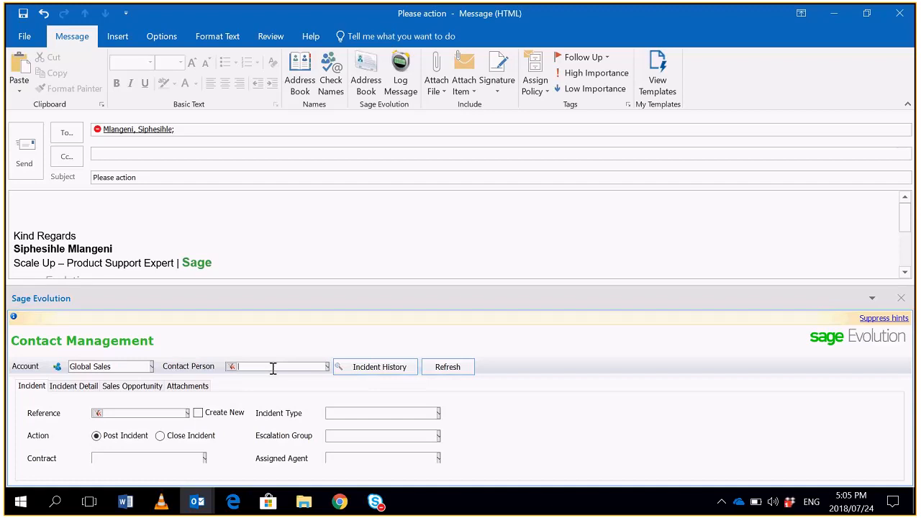
- Set the email to create a new incident and assign it to the Admin agent
{"action": "left_click", "coordinate": [196, 415]}
{"action": "left_click", "coordinate": [438, 459]}
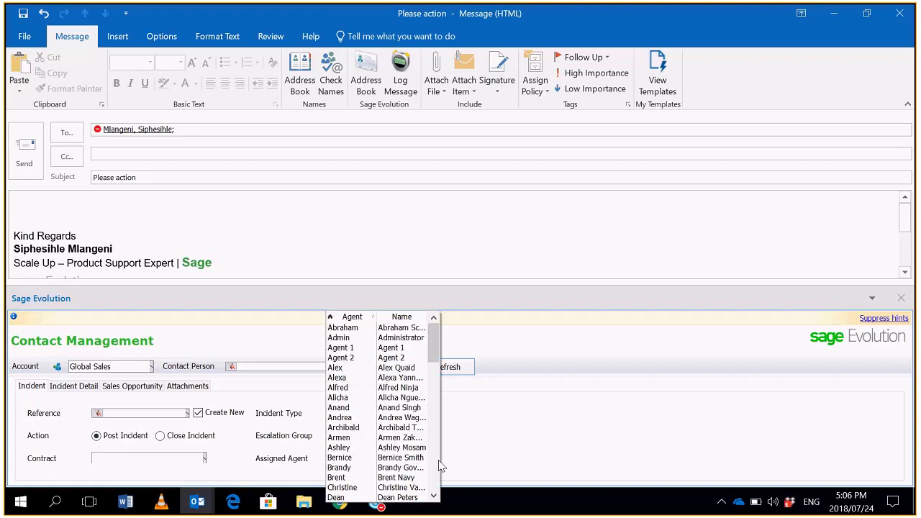
{"action": "left_click", "coordinate": [416, 343]}
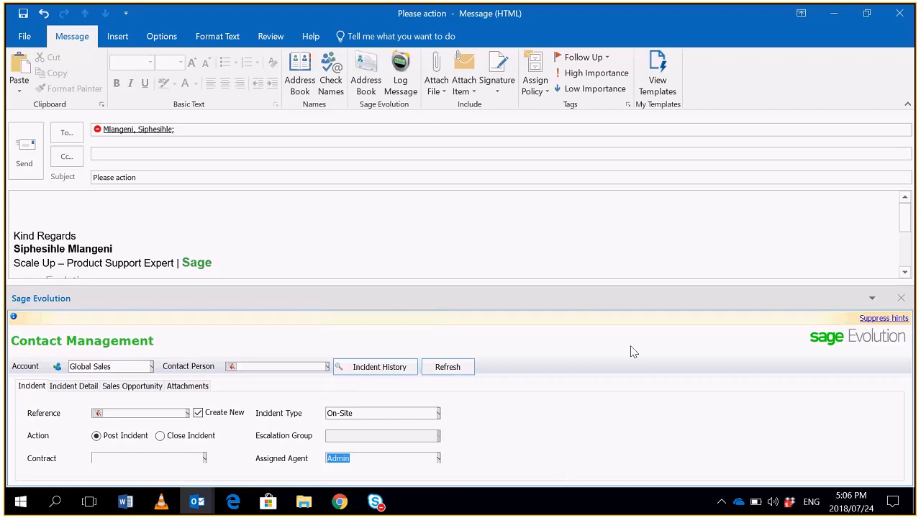
- Undock the Sage Evolution pane over the message body and enlarge it until all incident fields are shown
{"action": "left_click_drag", "start_coordinate": [567, 299], "coordinate": [544, 218]}
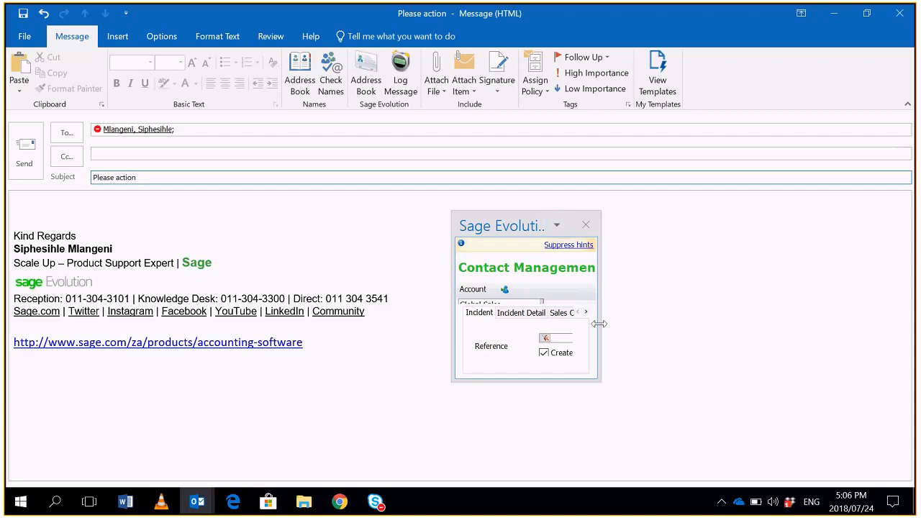
{"action": "left_click_drag", "start_coordinate": [599, 323], "coordinate": [862, 336]}
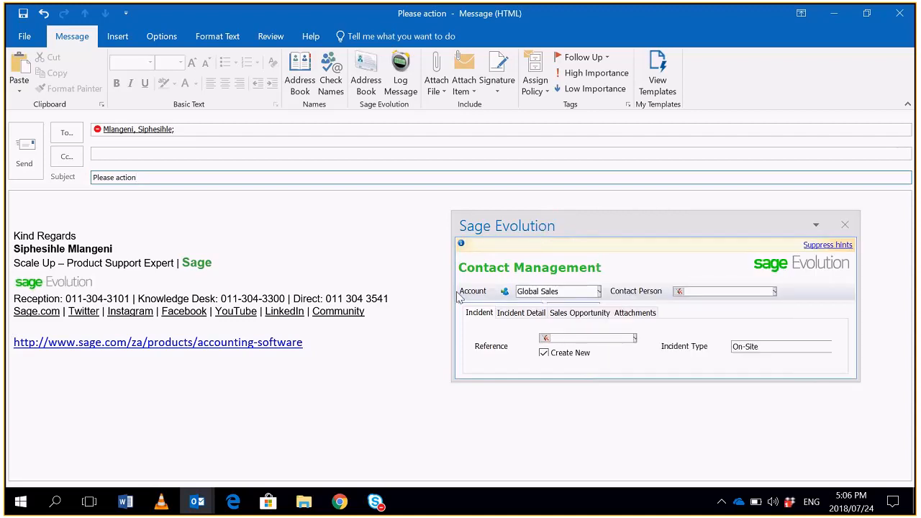
{"action": "left_click_drag", "start_coordinate": [452, 297], "coordinate": [7, 296]}
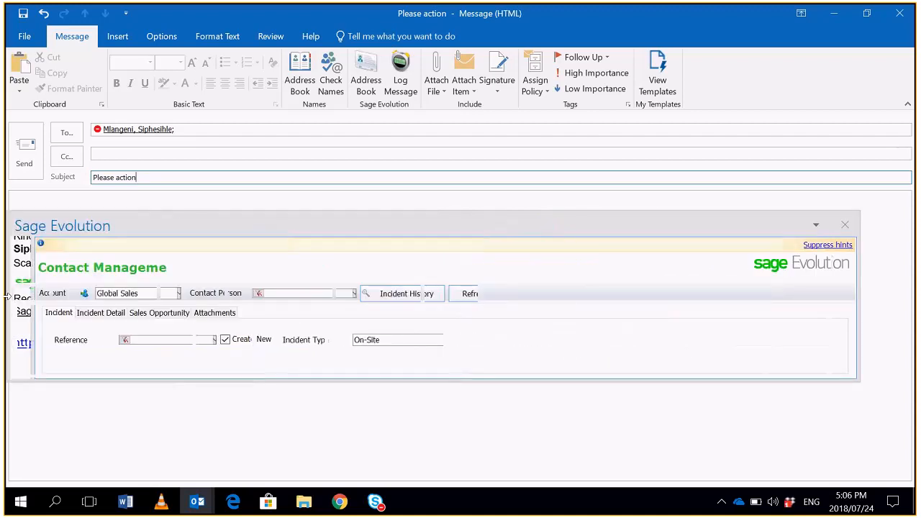
{"action": "left_click_drag", "start_coordinate": [423, 380], "coordinate": [424, 496]}
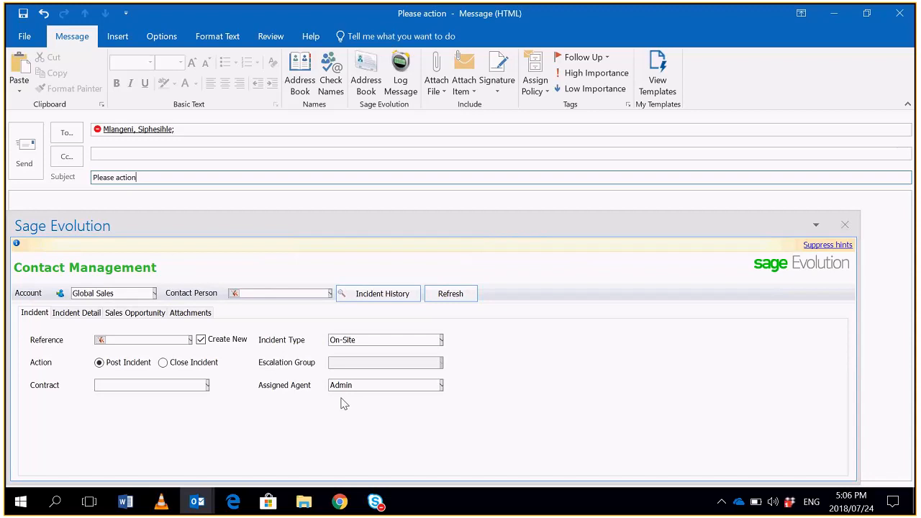
- Fill in the incident details with inventory item ESC-001, reference REF0001 and due date 2018/07/24
{"action": "left_click", "coordinate": [78, 314]}
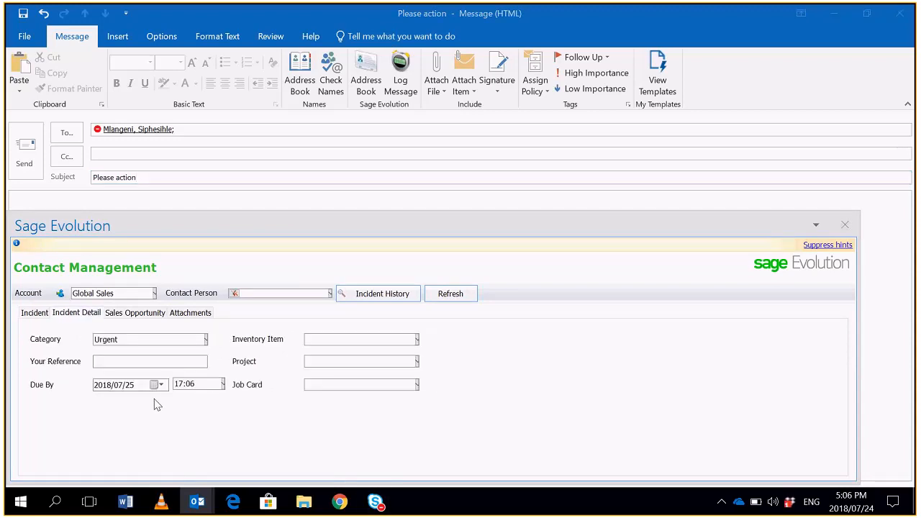
{"action": "left_click", "coordinate": [417, 339]}
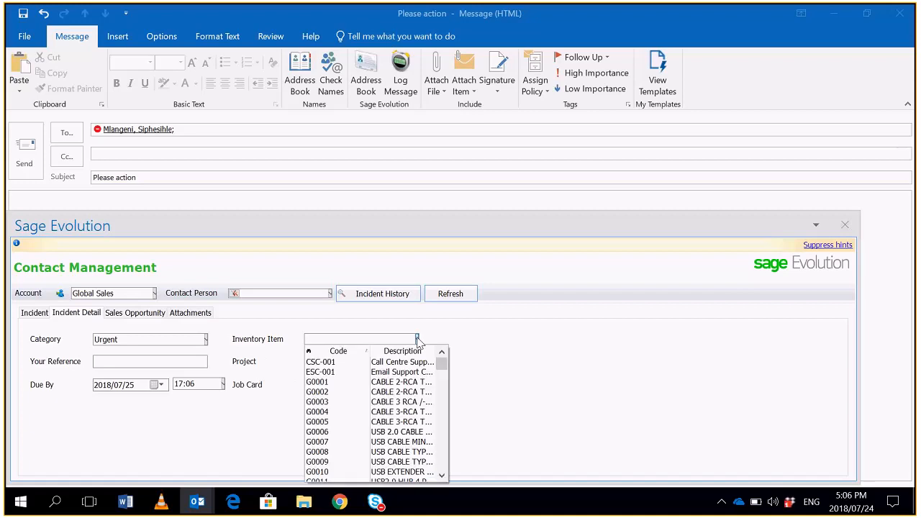
{"action": "left_click", "coordinate": [394, 372]}
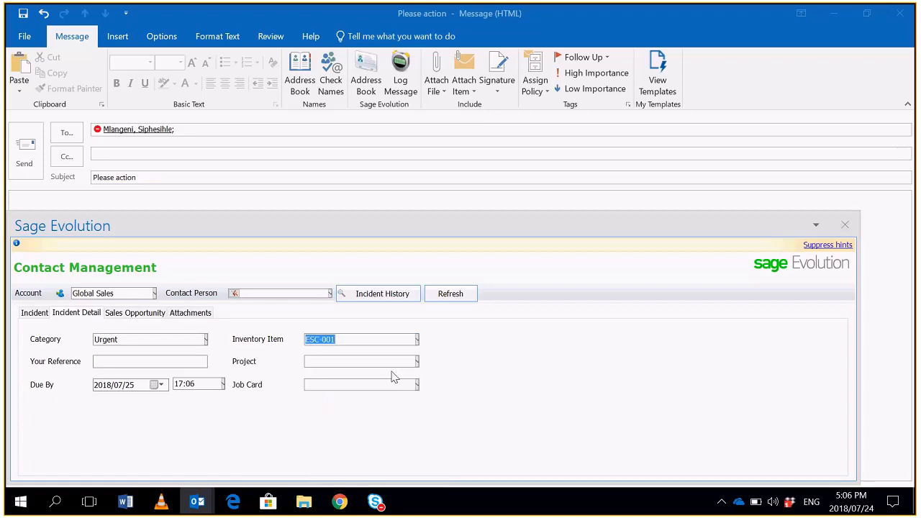
{"action": "left_click", "coordinate": [193, 361]}
{"action": "type", "text": "REF0"}
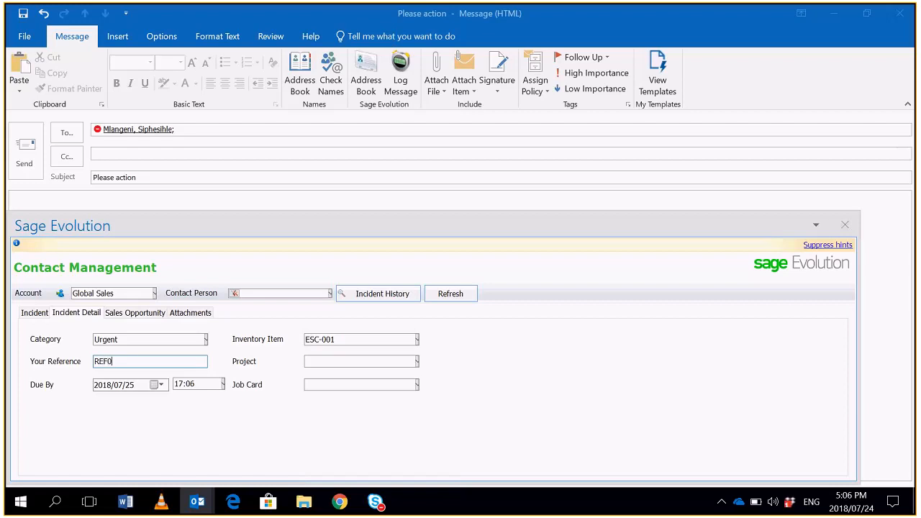
{"action": "type", "text": "001"}
{"action": "left_click", "coordinate": [154, 385]}
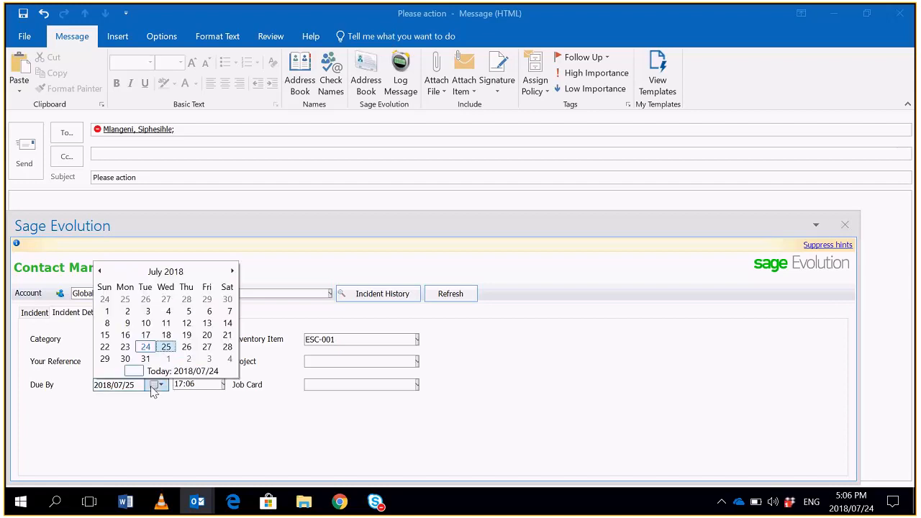
{"action": "left_click", "coordinate": [146, 346]}
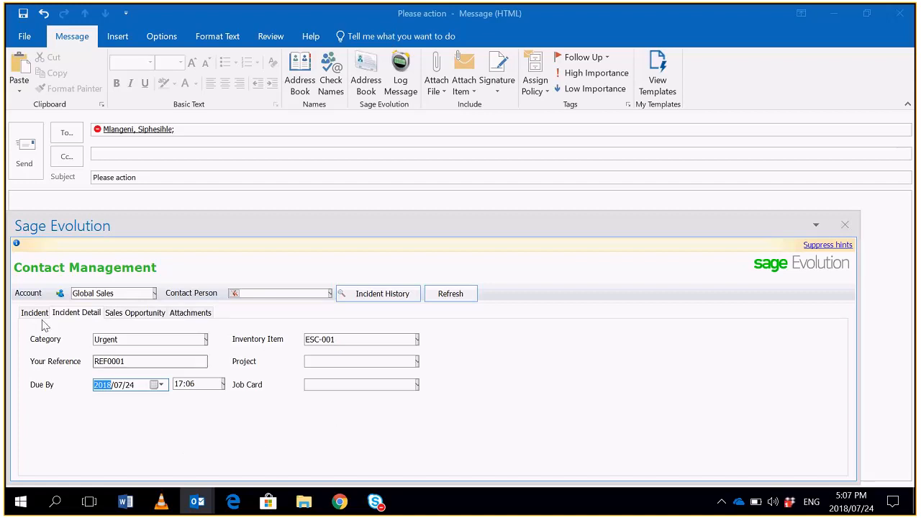
- Review the email's sales opportunity options, return to its incident settings and send the email to log the incident
{"action": "left_click", "coordinate": [142, 316]}
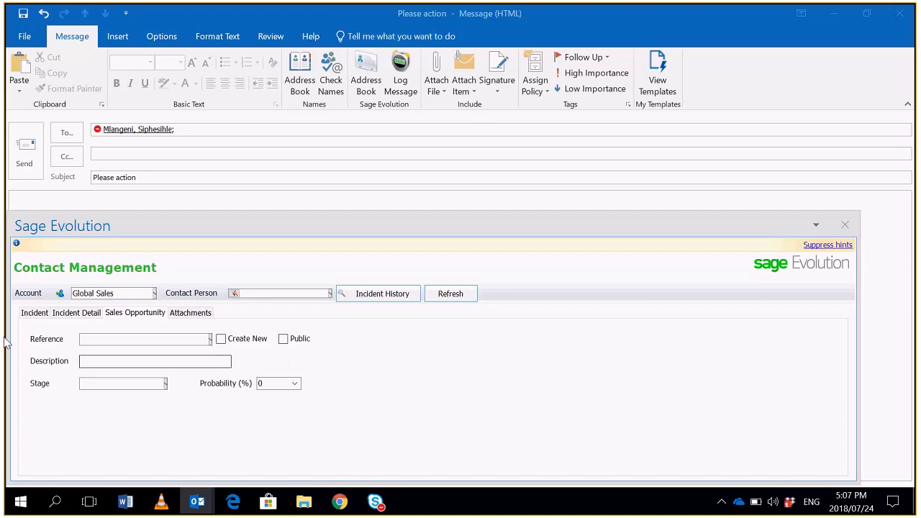
{"action": "left_click", "coordinate": [38, 313]}
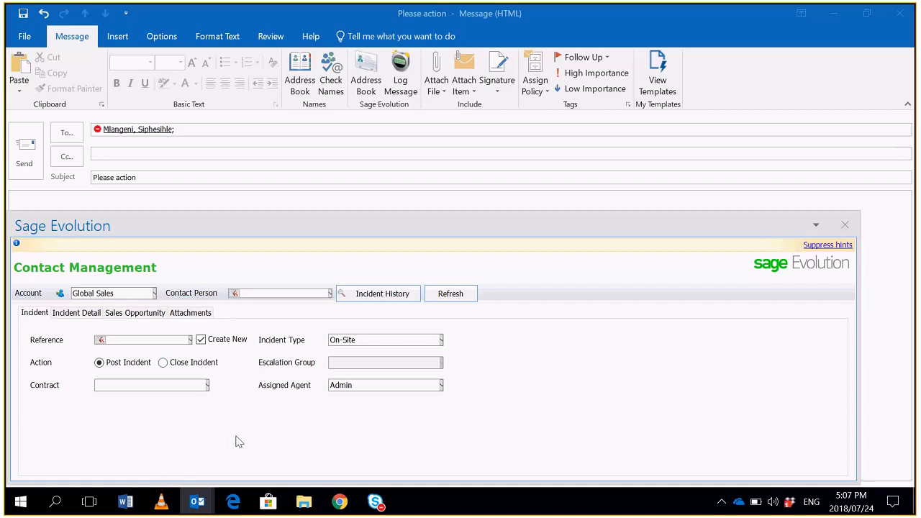
{"action": "left_click", "coordinate": [27, 158]}
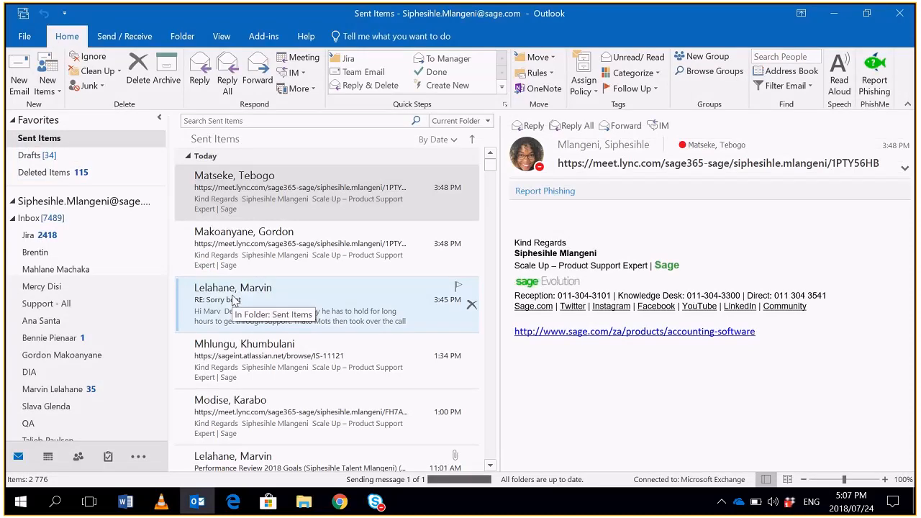
- Switch from Outlook to Sage Evolution, log in to company 7.20.0.10 as the Admin agent and dismiss the startup dialogs
{"action": "left_click", "coordinate": [826, 25]}
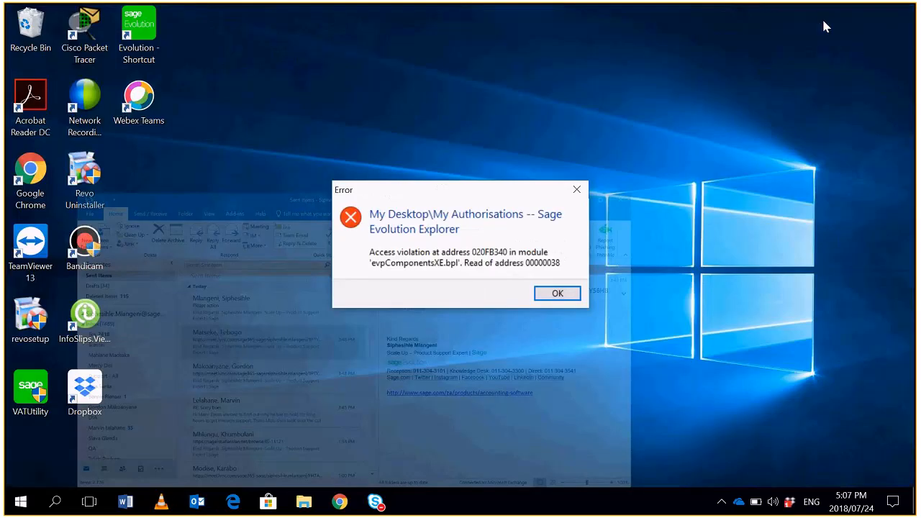
{"action": "left_click", "coordinate": [556, 294]}
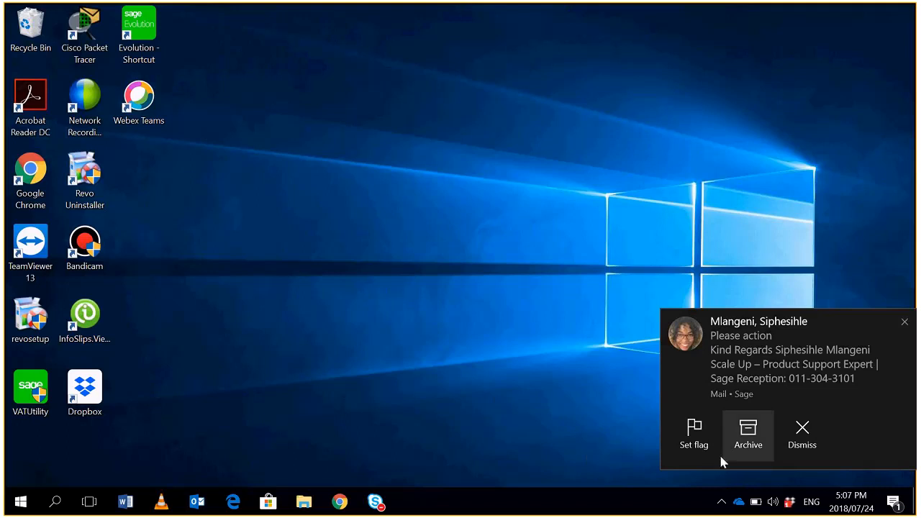
{"action": "double_click", "coordinate": [139, 32]}
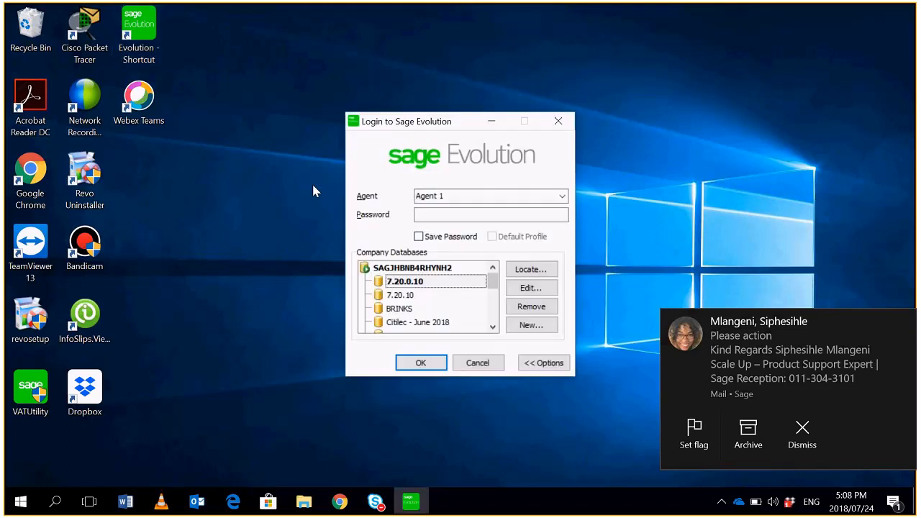
{"action": "left_click", "coordinate": [446, 196]}
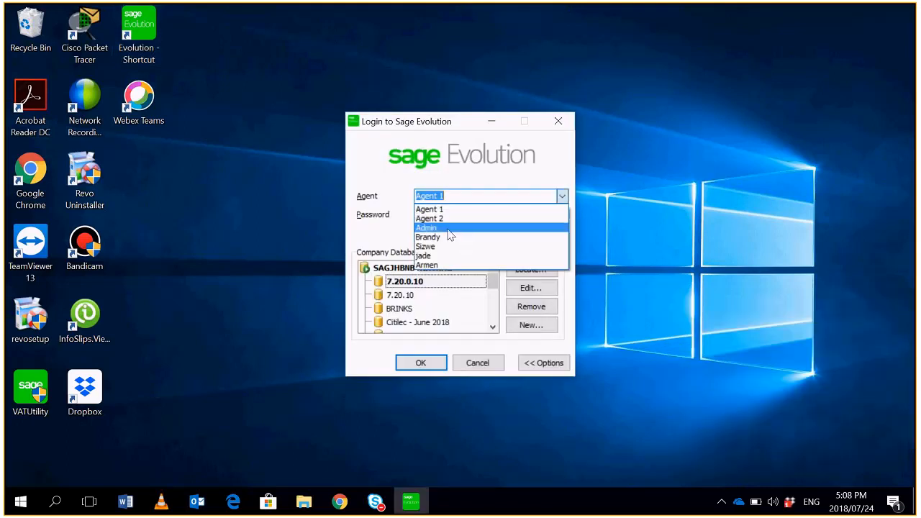
{"action": "left_click", "coordinate": [447, 228]}
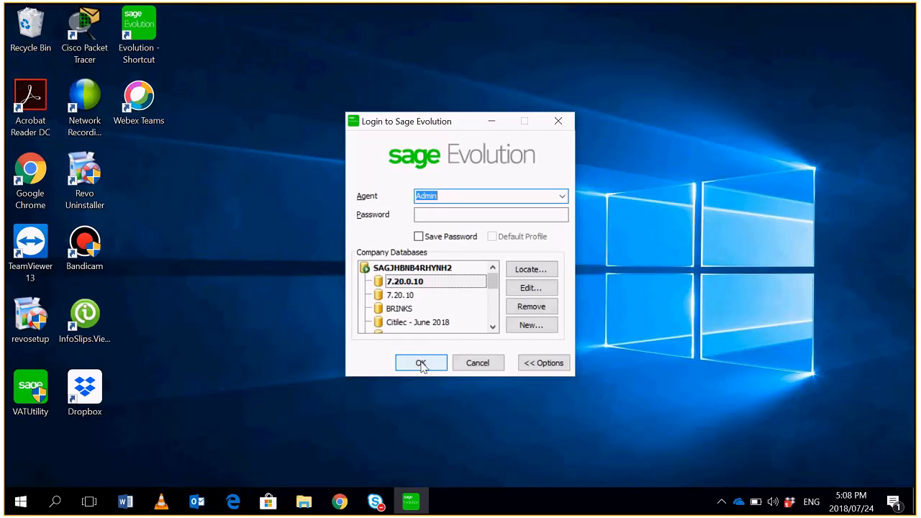
{"action": "left_click", "coordinate": [421, 364]}
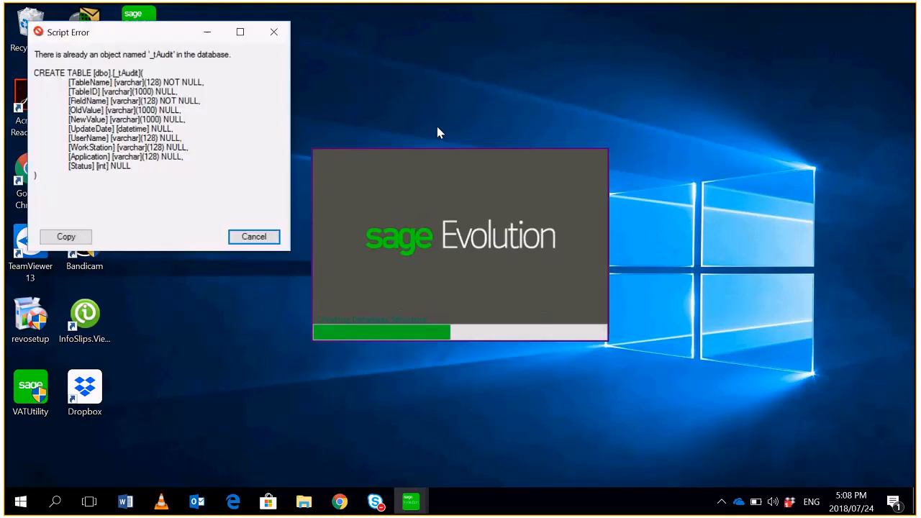
{"action": "left_click", "coordinate": [257, 238]}
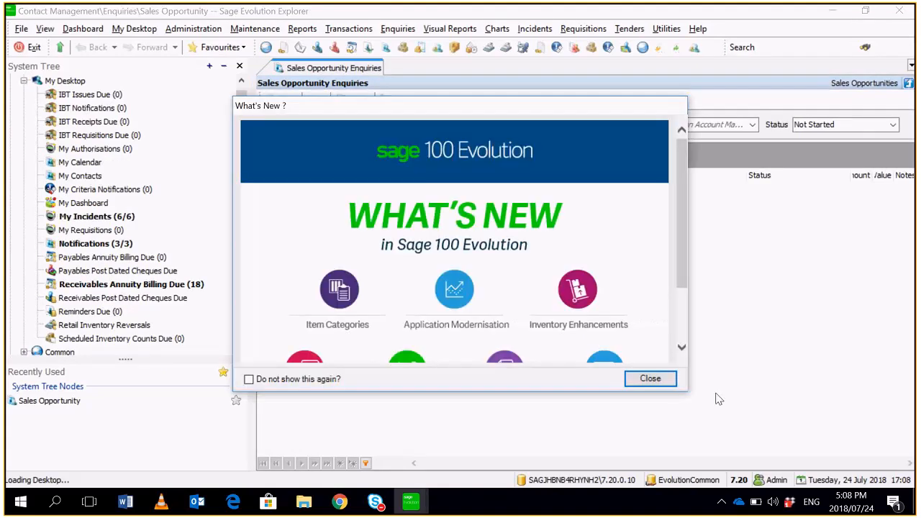
{"action": "left_click", "coordinate": [652, 383]}
- Open My Incidents, select the latest "Please action" incident IR000061 and check its customer columns
{"action": "left_click_drag", "start_coordinate": [240, 148], "coordinate": [243, 177]}
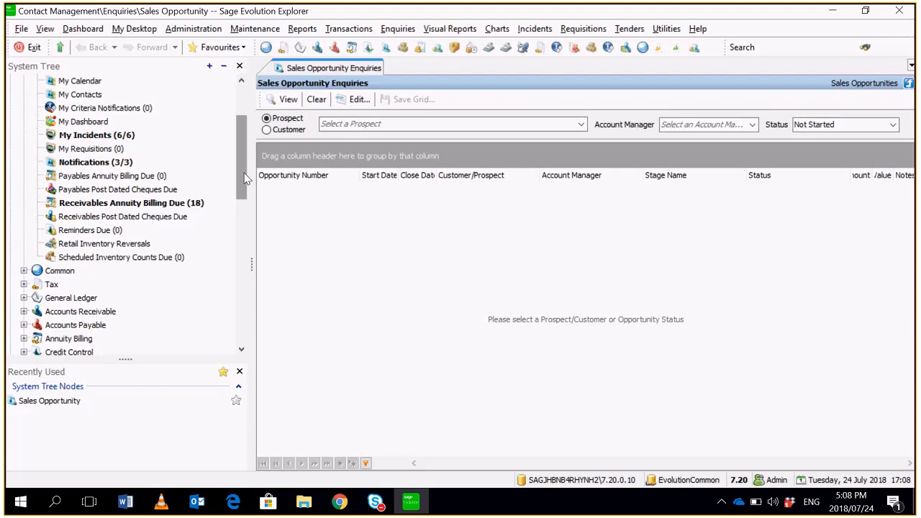
{"action": "left_click", "coordinate": [133, 141]}
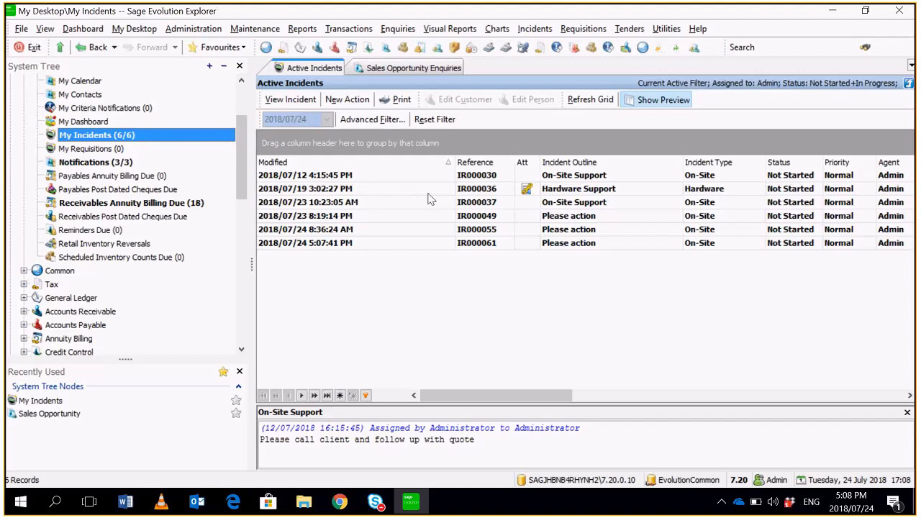
{"action": "left_click", "coordinate": [401, 245]}
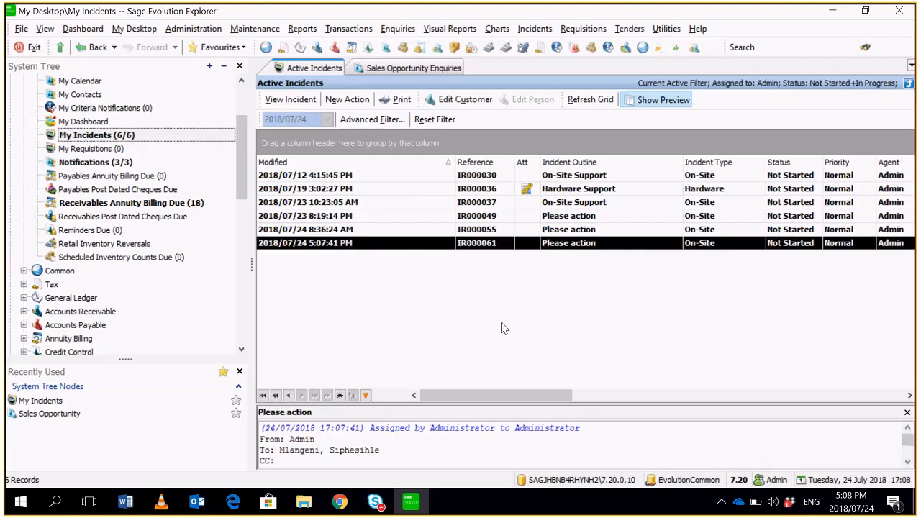
{"action": "left_click_drag", "start_coordinate": [477, 395], "coordinate": [574, 402]}
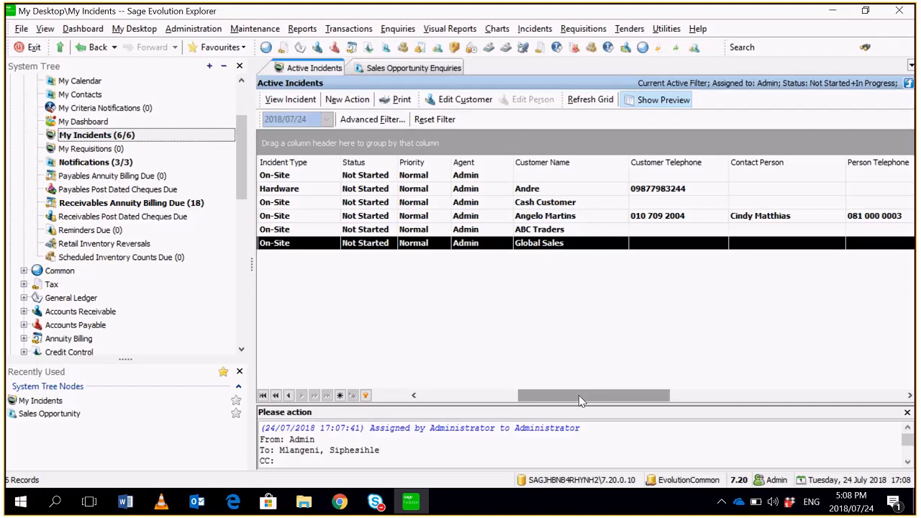
{"action": "left_click_drag", "start_coordinate": [578, 395], "coordinate": [352, 403]}
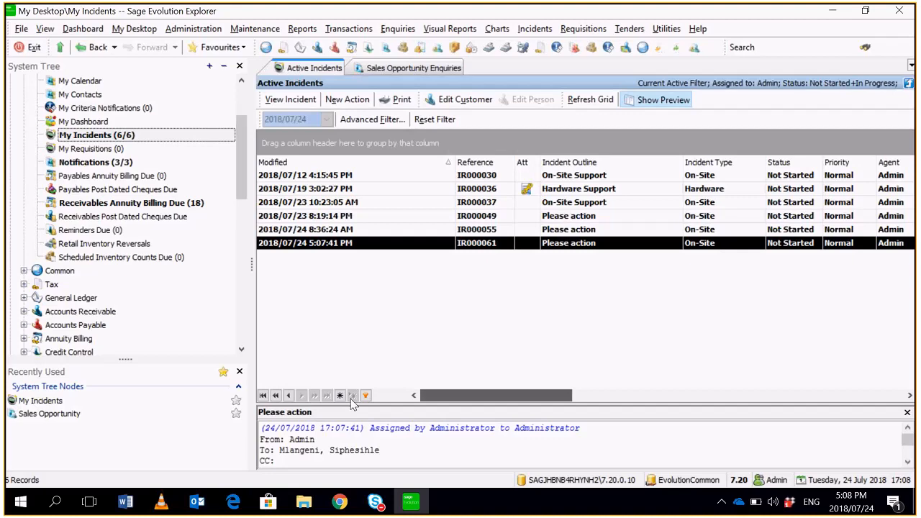
- Open incident IR000061 to review its details, view the new action form and close it without posting
{"action": "double_click", "coordinate": [418, 243]}
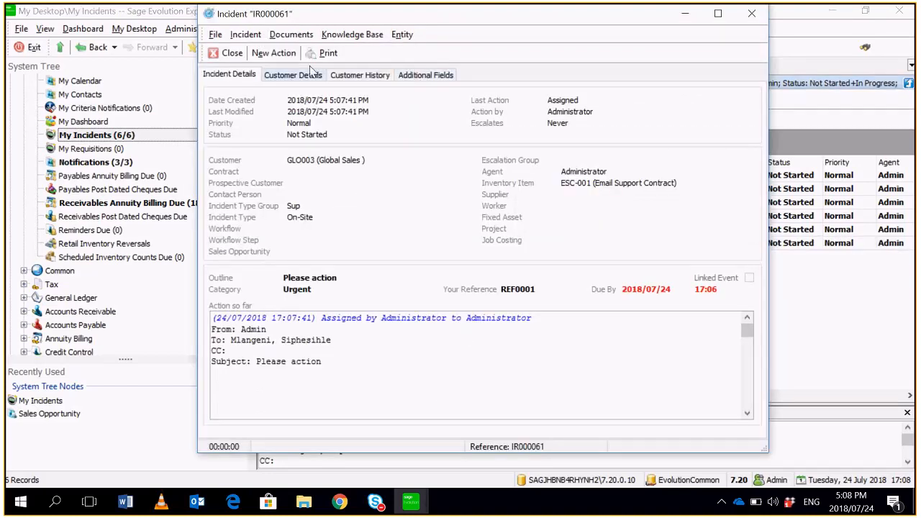
{"action": "left_click", "coordinate": [272, 53]}
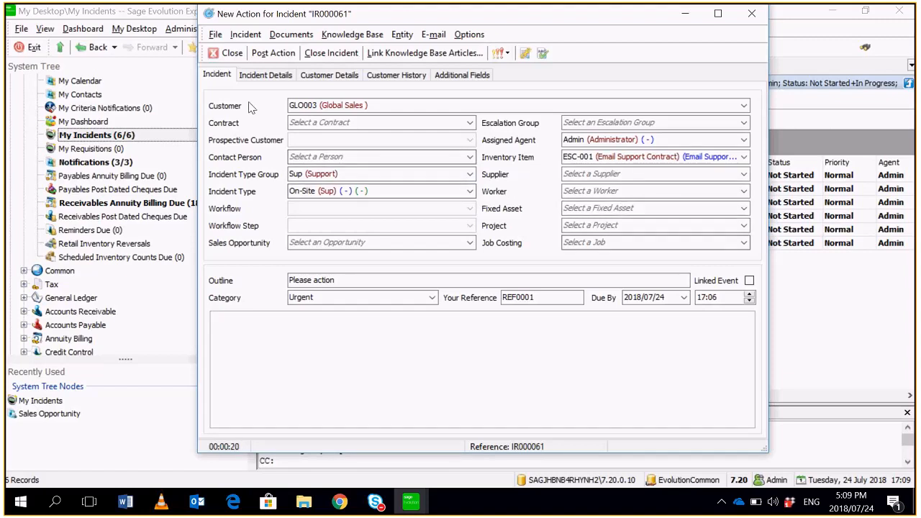
{"action": "left_click", "coordinate": [228, 52]}
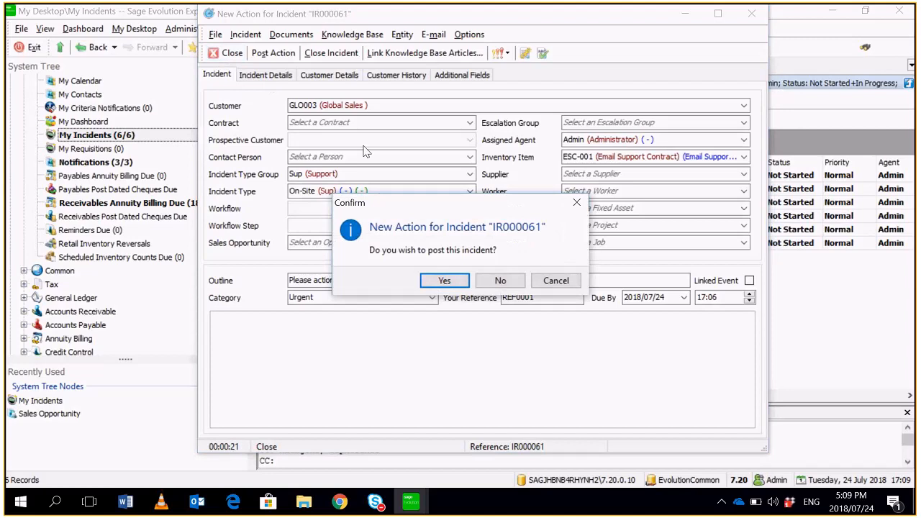
{"action": "left_click", "coordinate": [499, 282]}
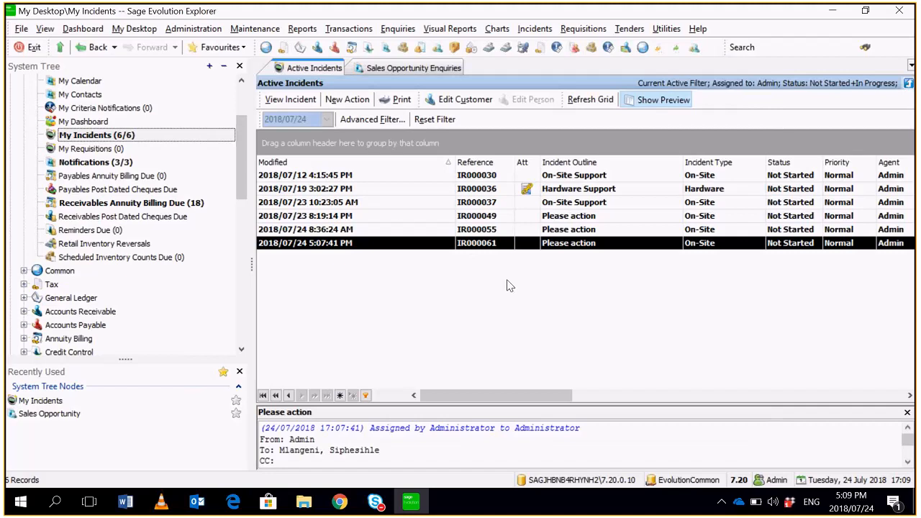
- Exit Sage Evolution, log off the Admin agent and dismiss the error dialog
{"action": "left_click", "coordinate": [21, 29]}
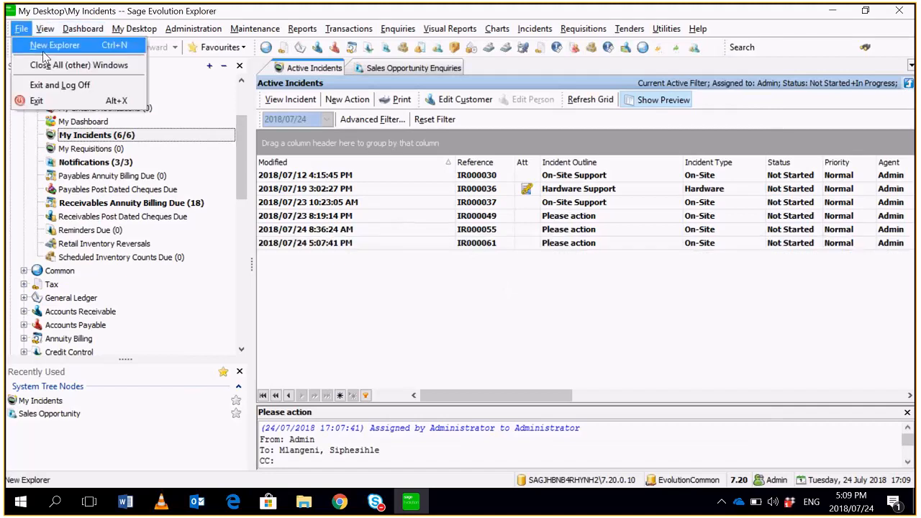
{"action": "left_click", "coordinate": [43, 51]}
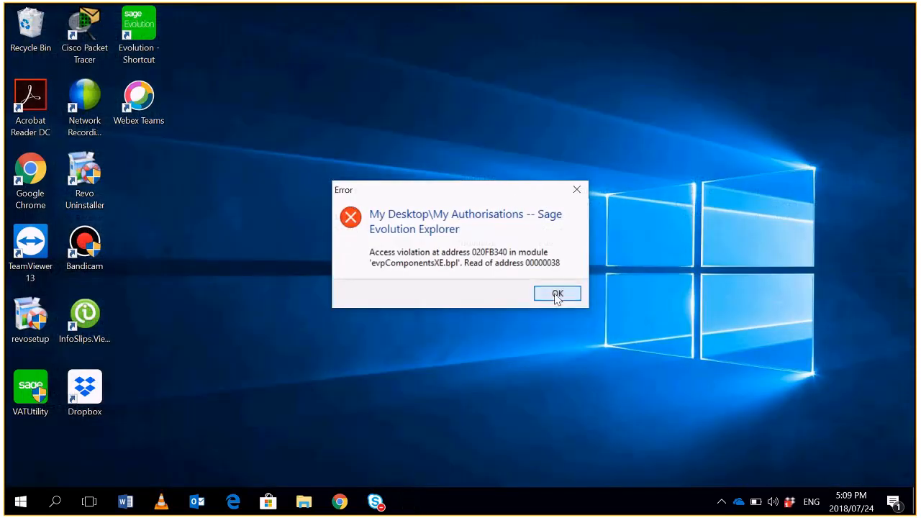
{"action": "left_click", "coordinate": [557, 295]}
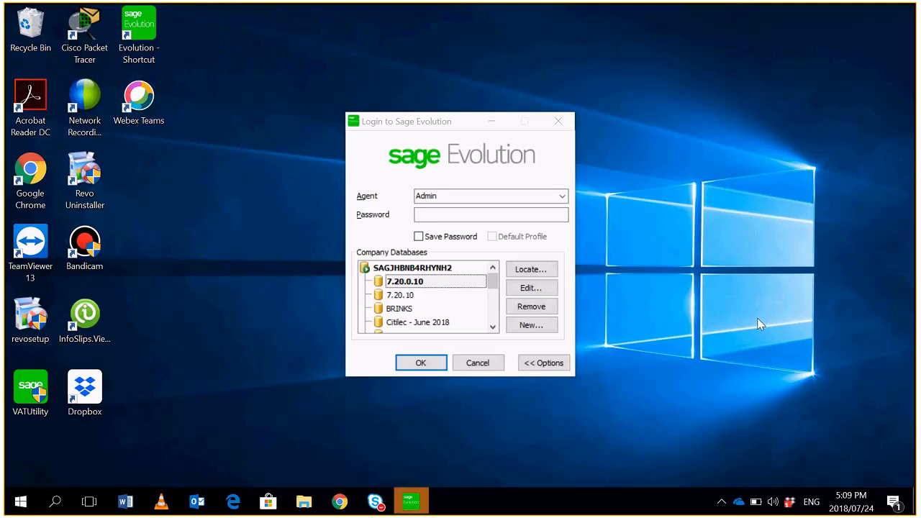
- Switch to the Skype for Business meeting window and open its additional meeting options
{"action": "mouse_move", "coordinate": [467, 8]}
{"action": "mouse_move", "coordinate": [375, 502]}
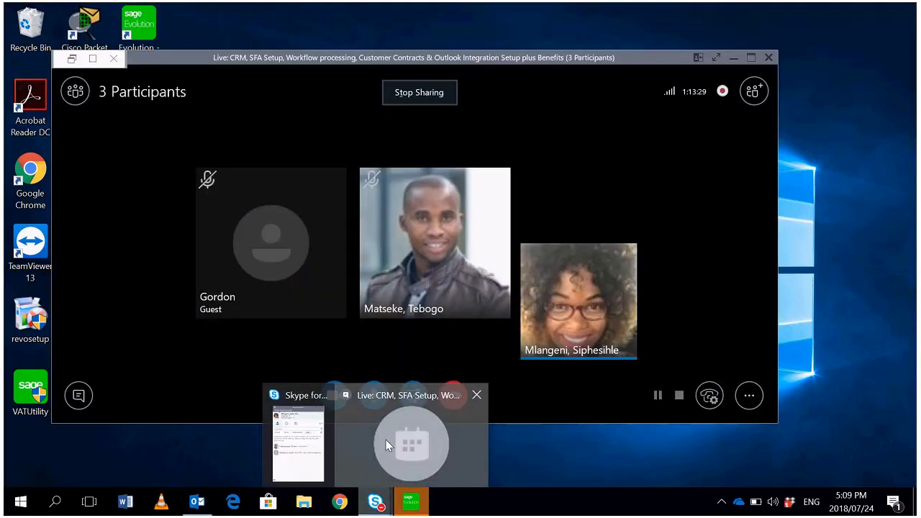
{"action": "left_click", "coordinate": [385, 440]}
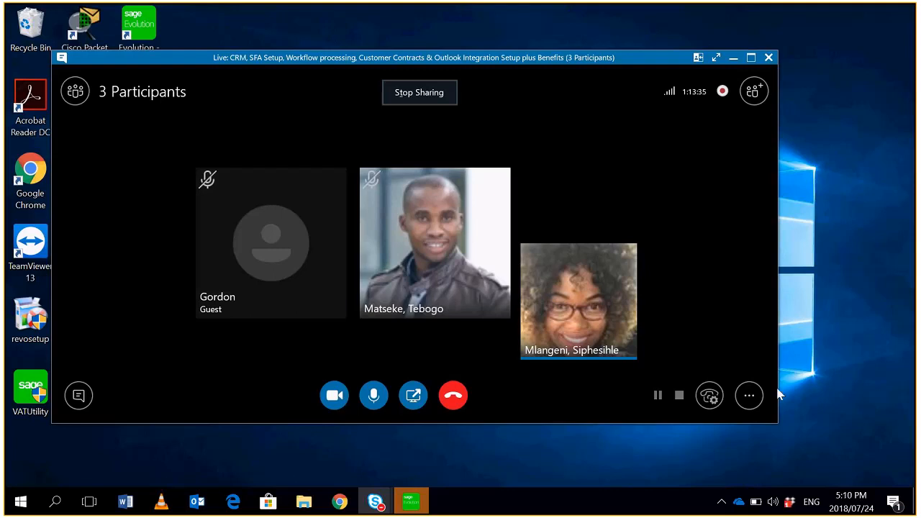
{"action": "left_click", "coordinate": [750, 395]}
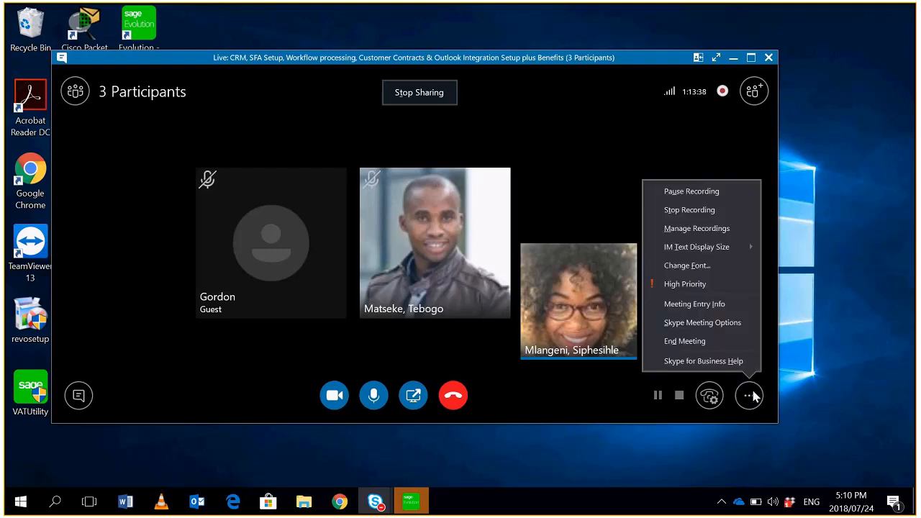